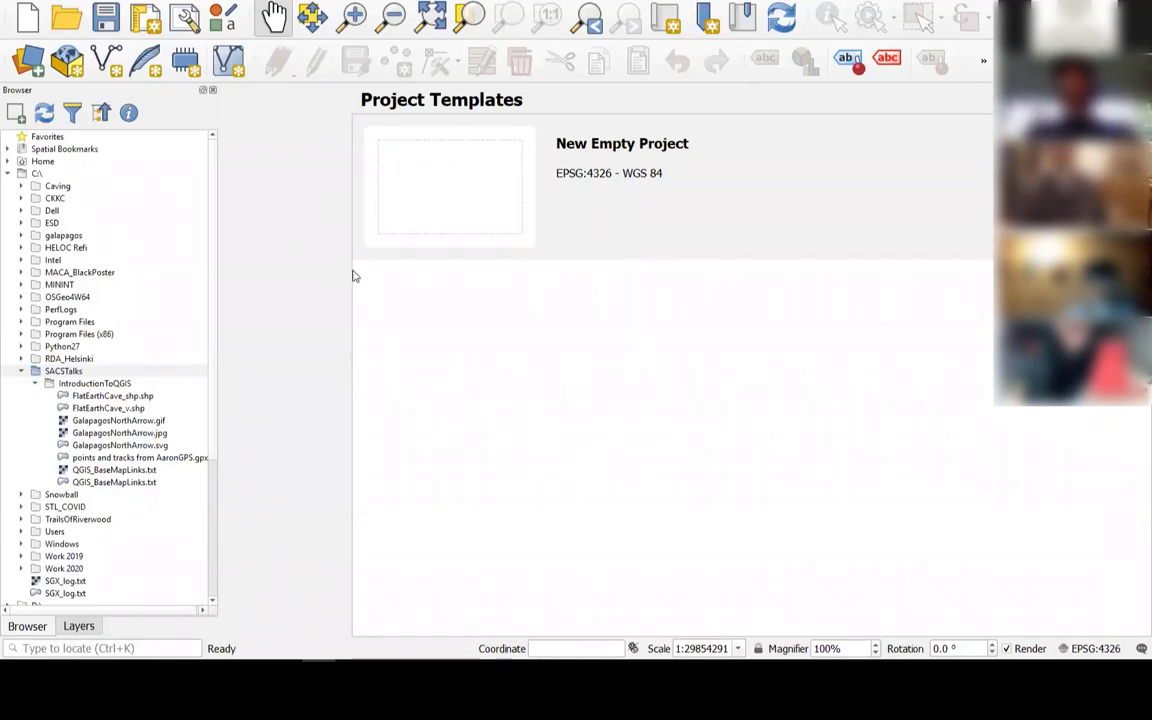
Widen the project area and create a new empty project from the EPSG:4326 - WGS 84 template
{"action": "left_click_drag", "start_coordinate": [350, 270], "coordinate": [264, 271]}
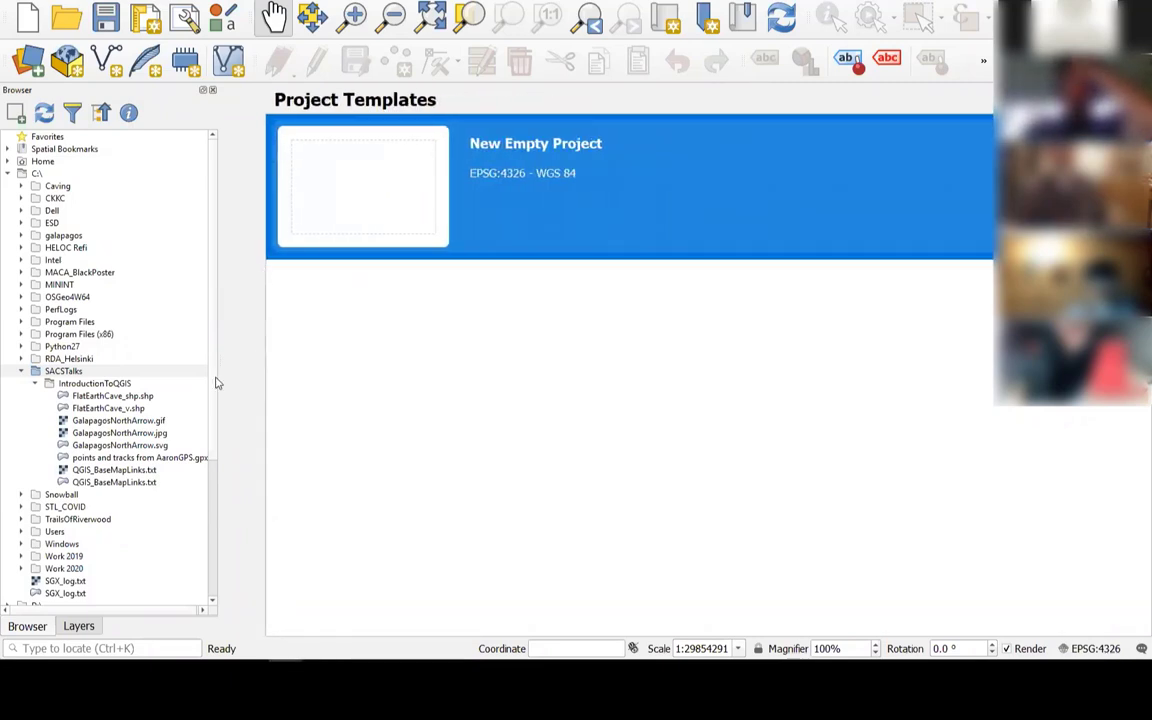
{"action": "scroll", "coordinate": [17, 361], "scroll_direction": "down", "scroll_amount": 2}
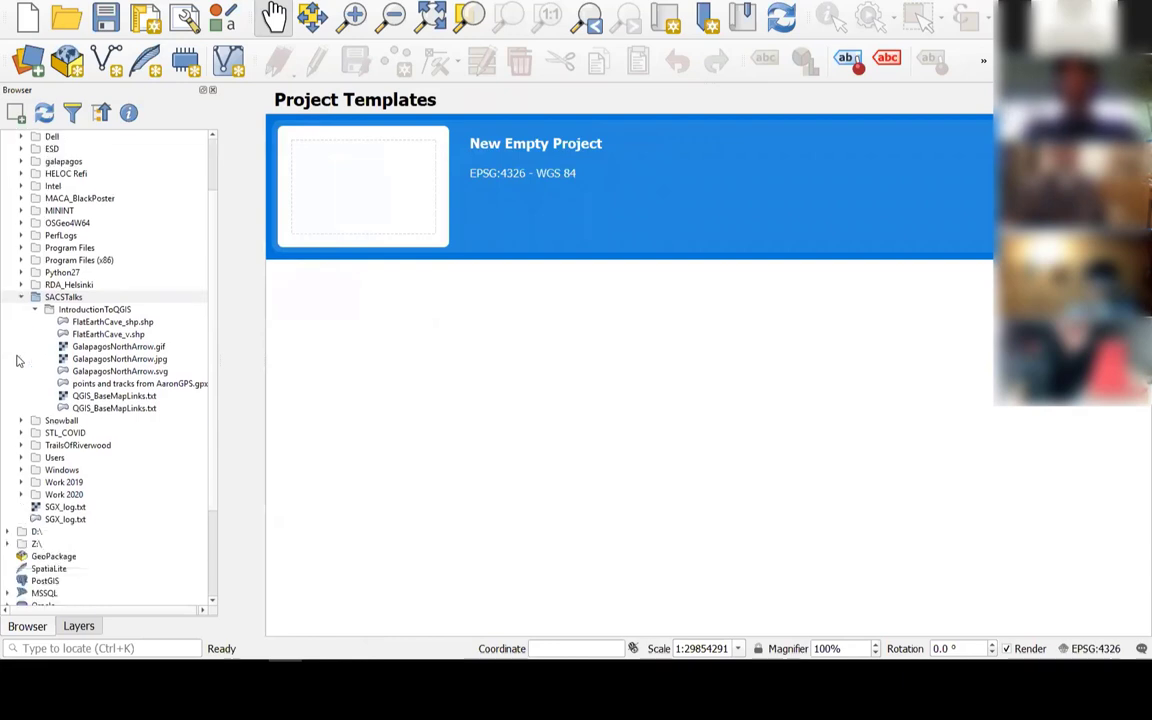
{"action": "scroll", "coordinate": [22, 318], "scroll_direction": "down", "scroll_amount": 3}
{"action": "scroll", "coordinate": [55, 200], "scroll_direction": "up", "scroll_amount": 5}
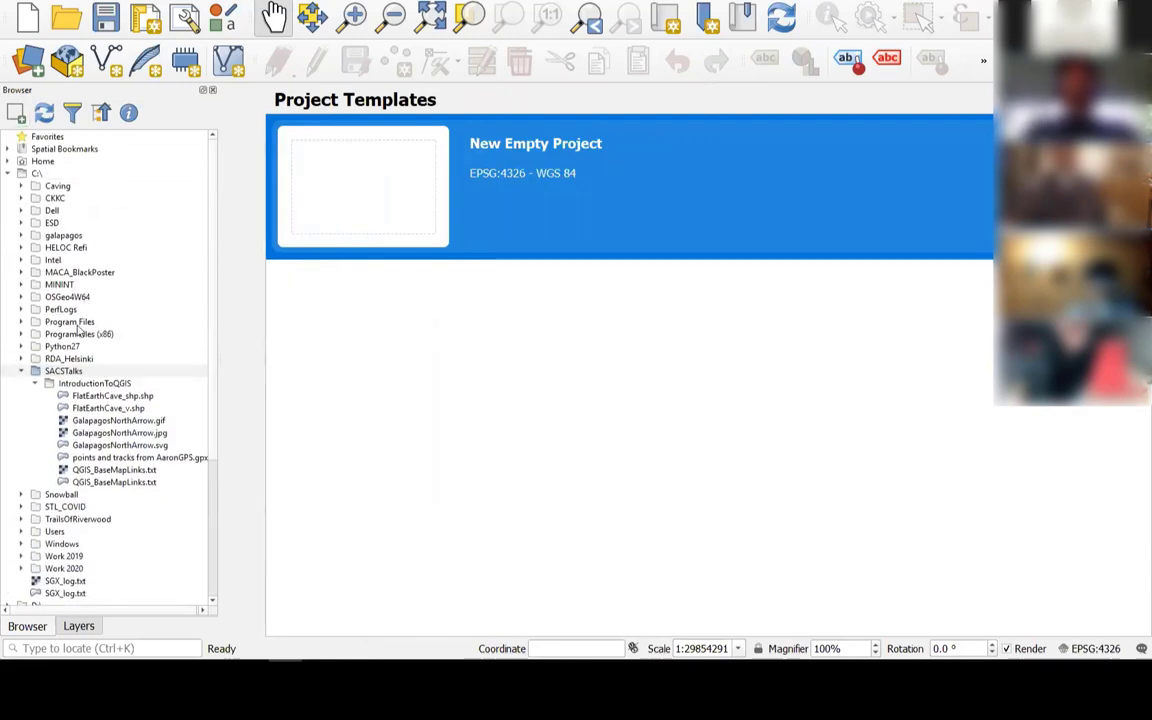
{"action": "left_click", "coordinate": [76, 627]}
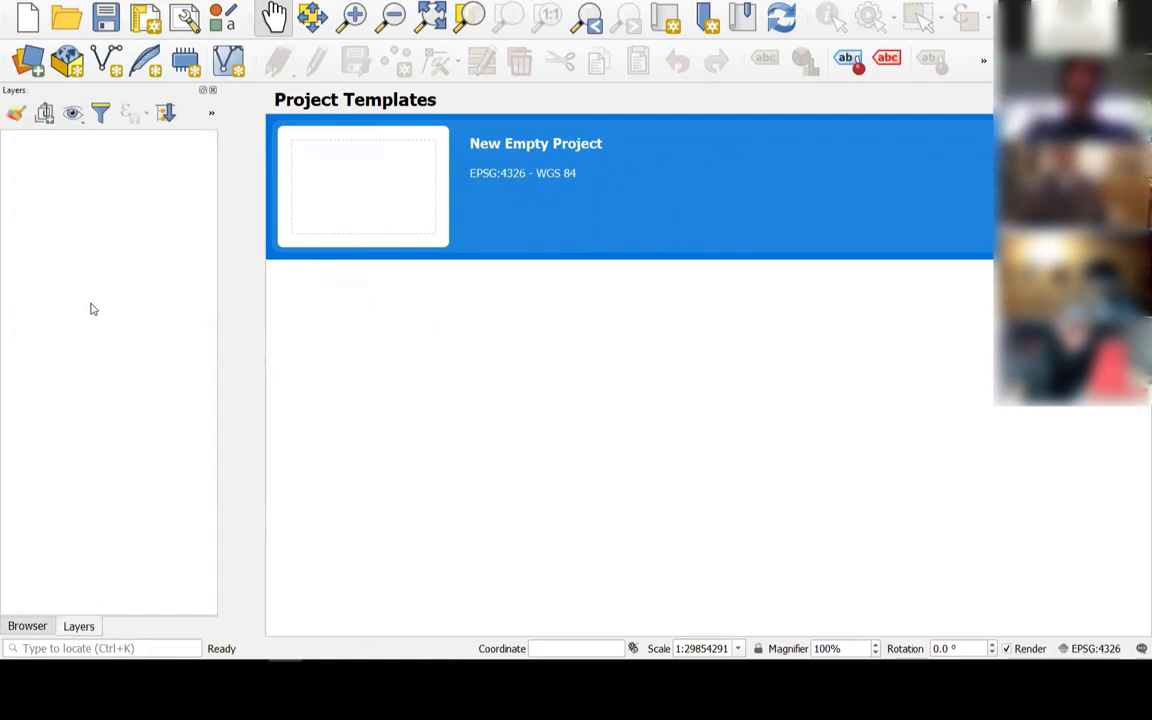
{"action": "left_click", "coordinate": [26, 627]}
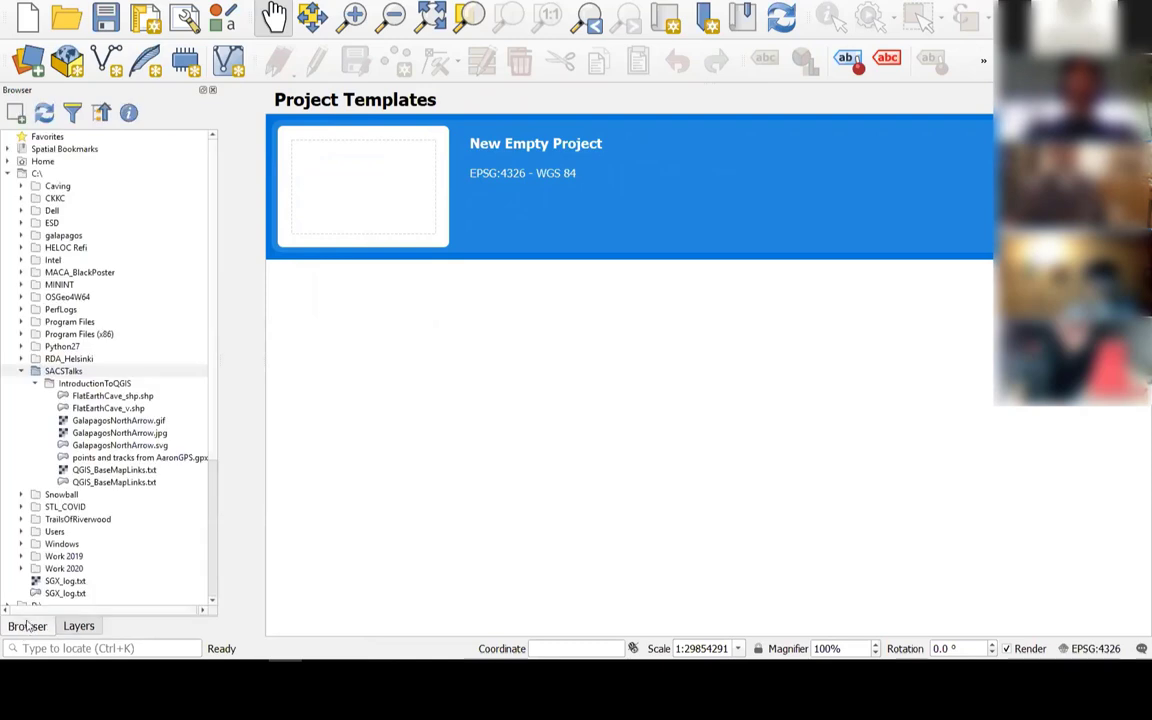
{"action": "double_click", "coordinate": [543, 160]}
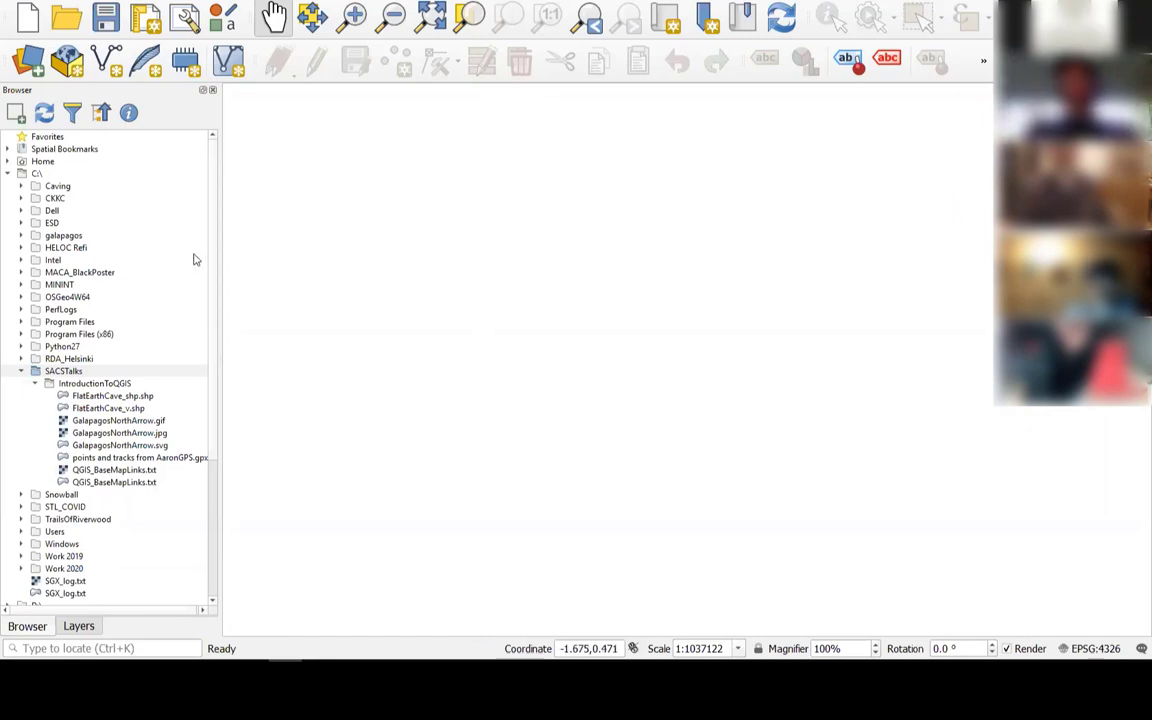
Load FlatEarthCave_v.shp and FlatEarthCave_shp.shp from the SACSTalks/IntroductionToQGIS folder into the map
{"action": "left_click", "coordinate": [101, 374]}
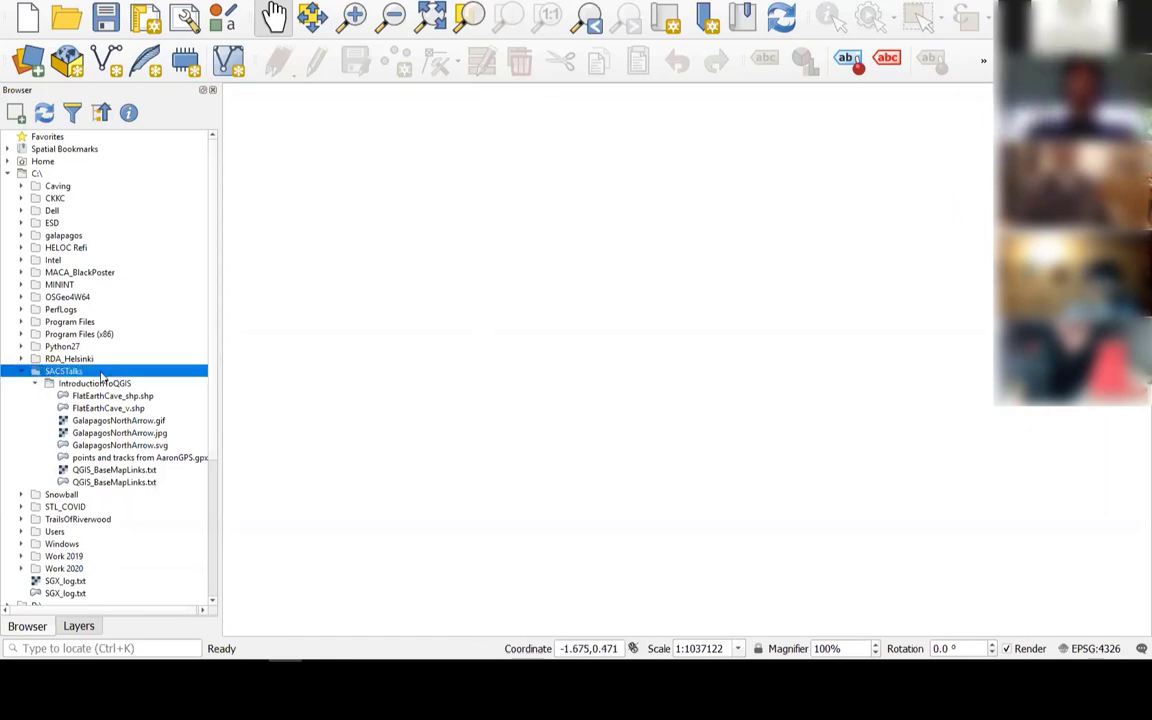
{"action": "left_click", "coordinate": [60, 385]}
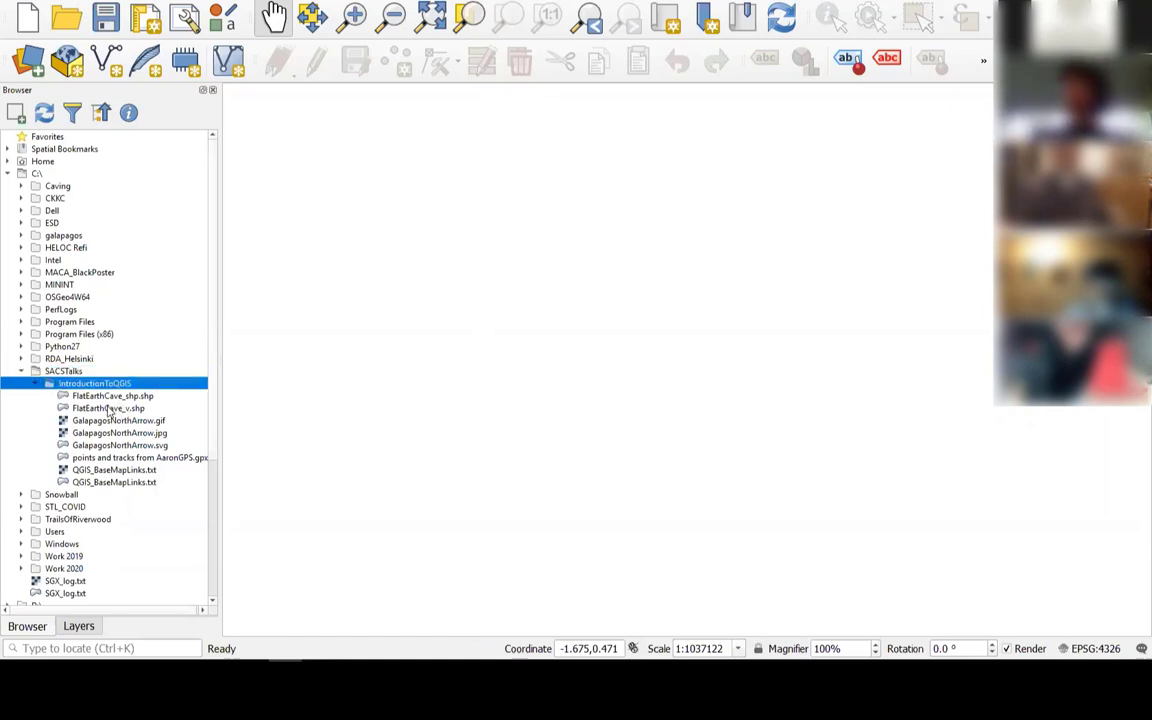
{"action": "left_click", "coordinate": [86, 410]}
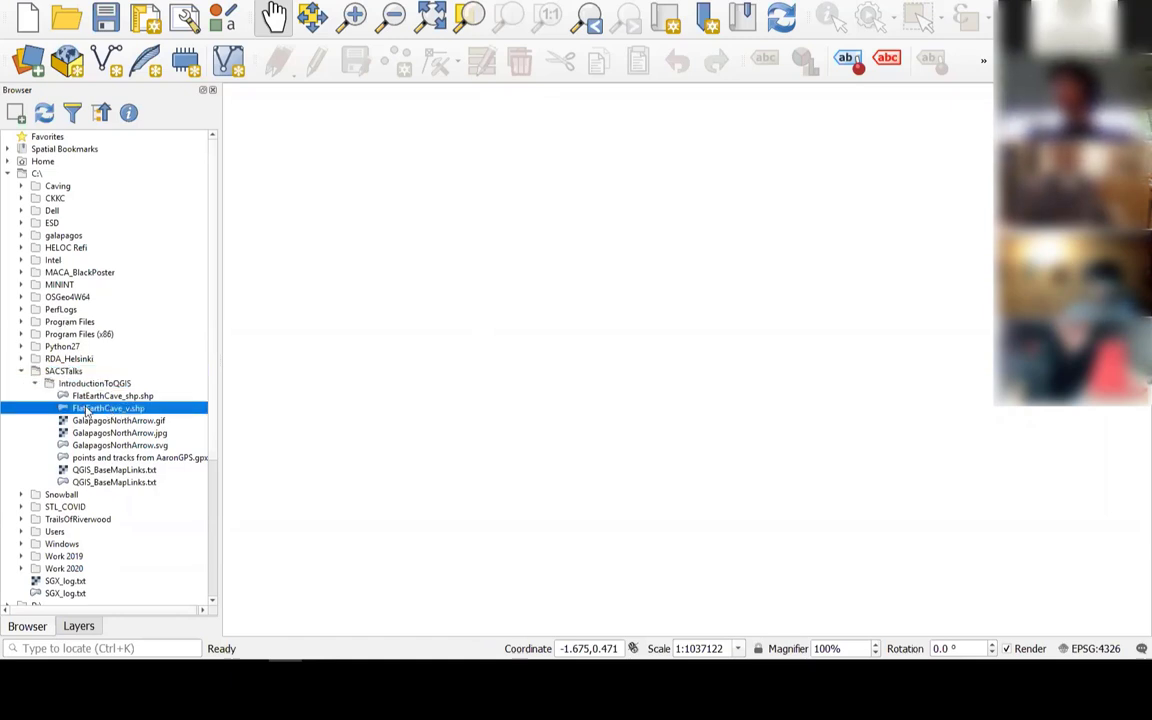
{"action": "mouse_move", "coordinate": [86, 410]}
{"action": "left_mouse_down"}
{"action": "mouse_move", "coordinate": [432, 427]}
{"action": "mouse_move", "coordinate": [597, 358]}
{"action": "mouse_move", "coordinate": [427, 398]}
{"action": "left_mouse_up"}
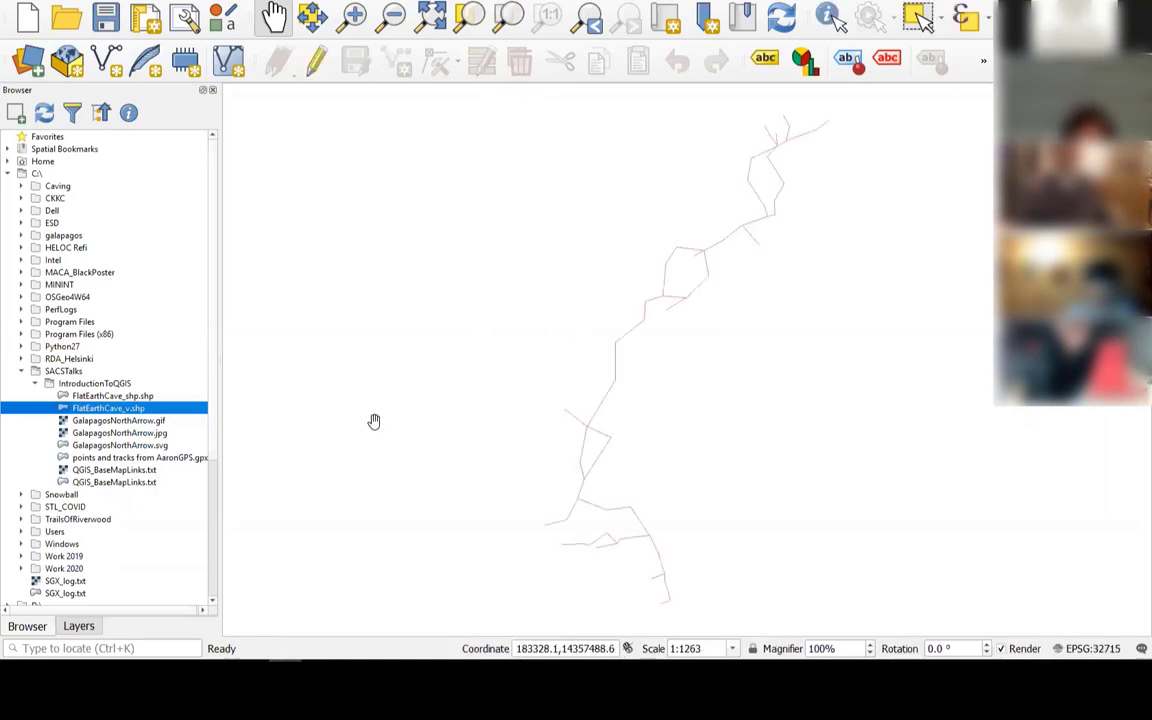
{"action": "left_click", "coordinate": [117, 398]}
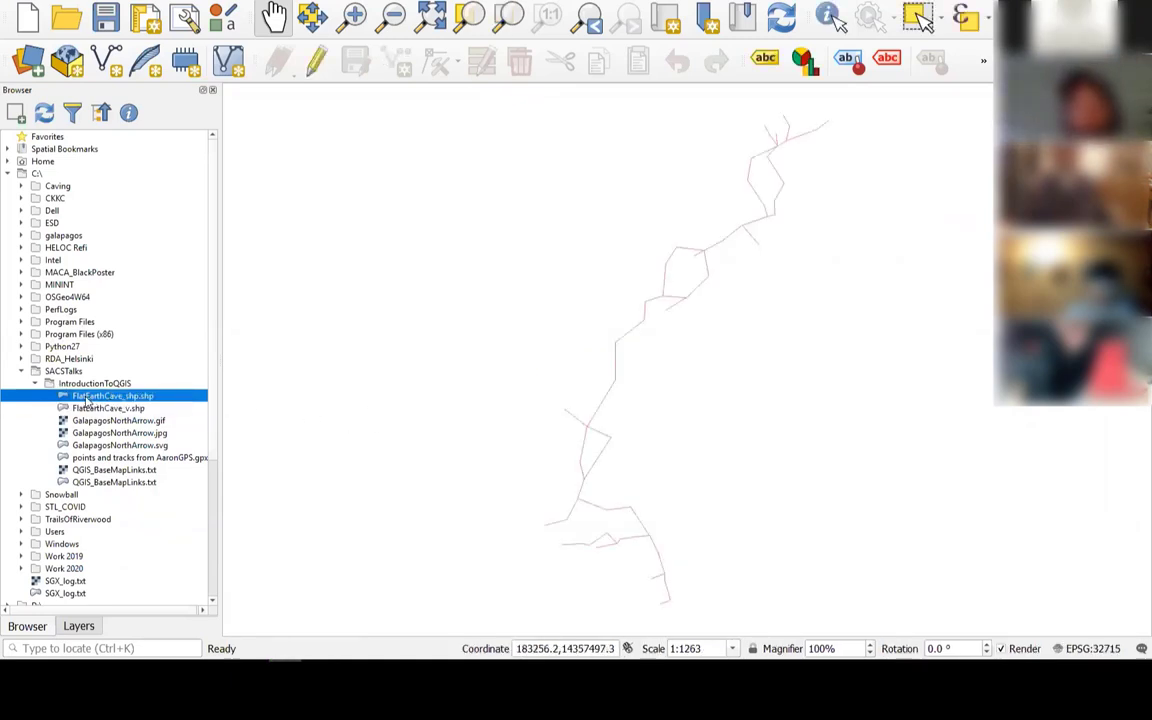
{"action": "left_click_drag", "start_coordinate": [88, 398], "coordinate": [600, 400]}
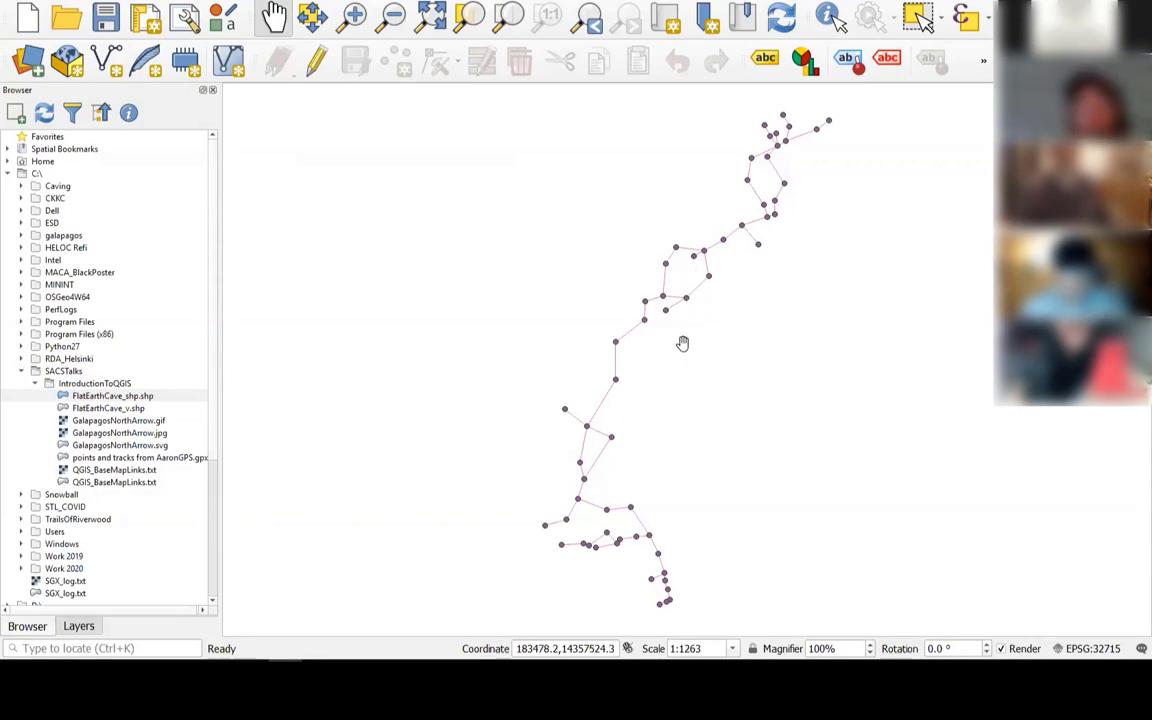
Select the cave station points around the middle loop with an area selection, and clear the selection
{"action": "scroll", "coordinate": [685, 343], "scroll_direction": "down", "scroll_amount": 1}
{"action": "scroll", "coordinate": [689, 342], "scroll_direction": "up", "scroll_amount": 1}
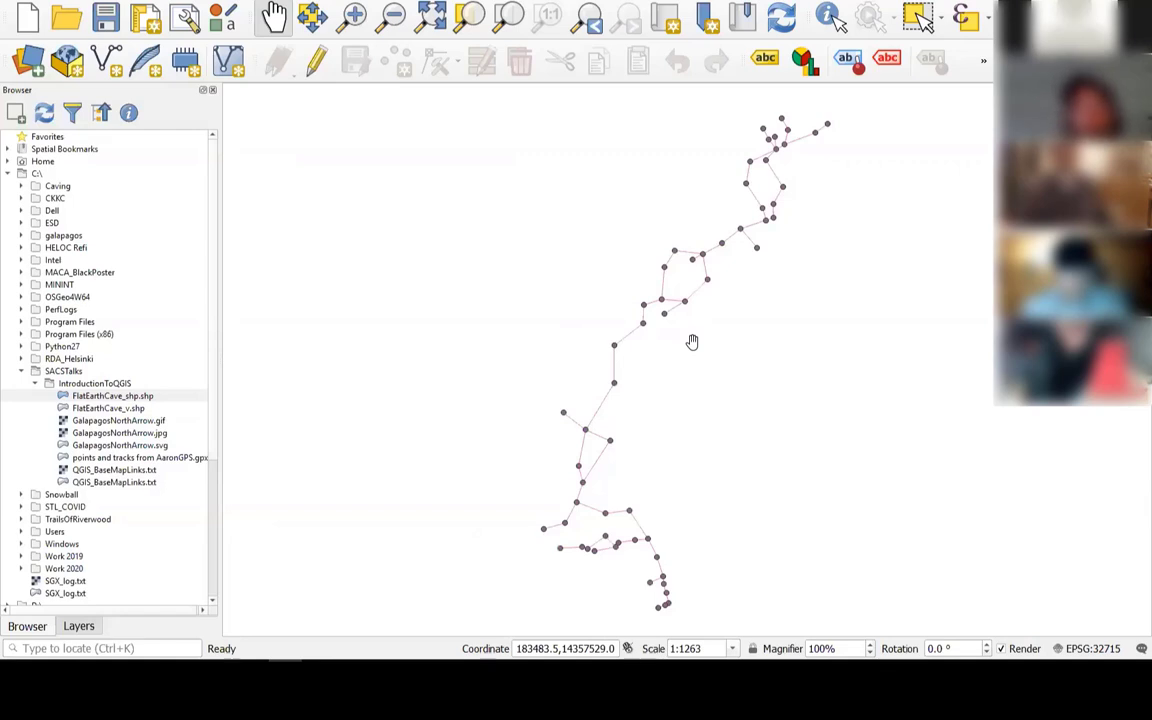
{"action": "left_click_drag", "start_coordinate": [580, 368], "coordinate": [629, 313]}
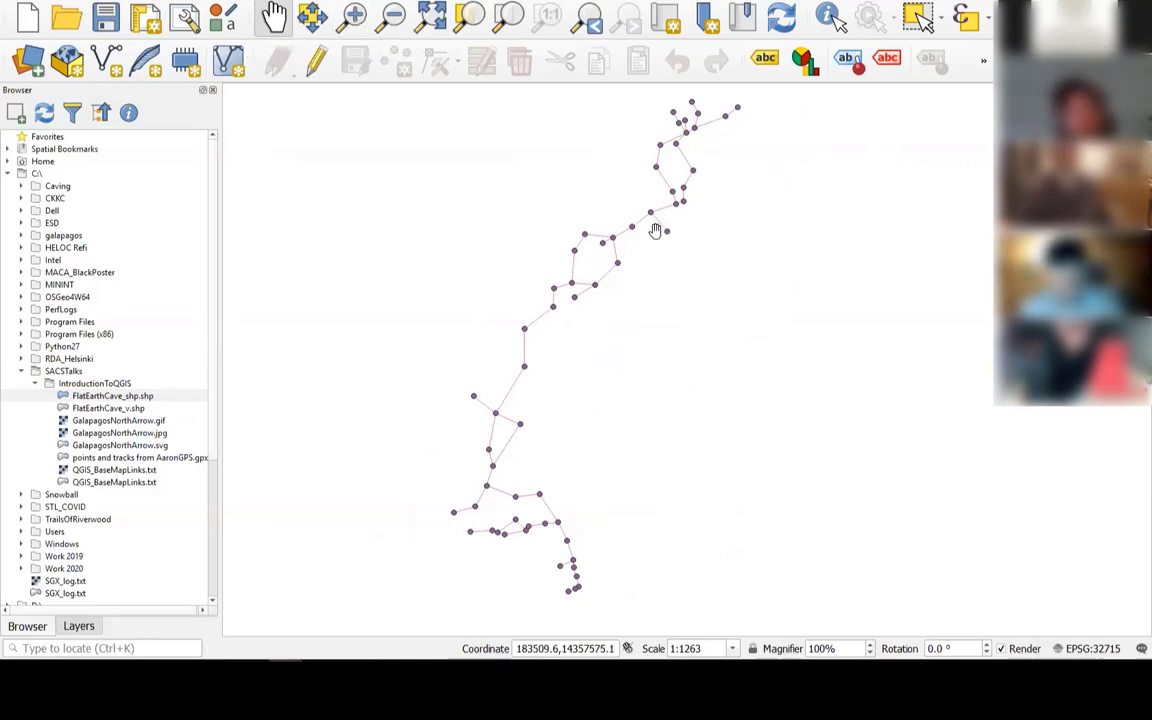
{"action": "left_click", "coordinate": [920, 18]}
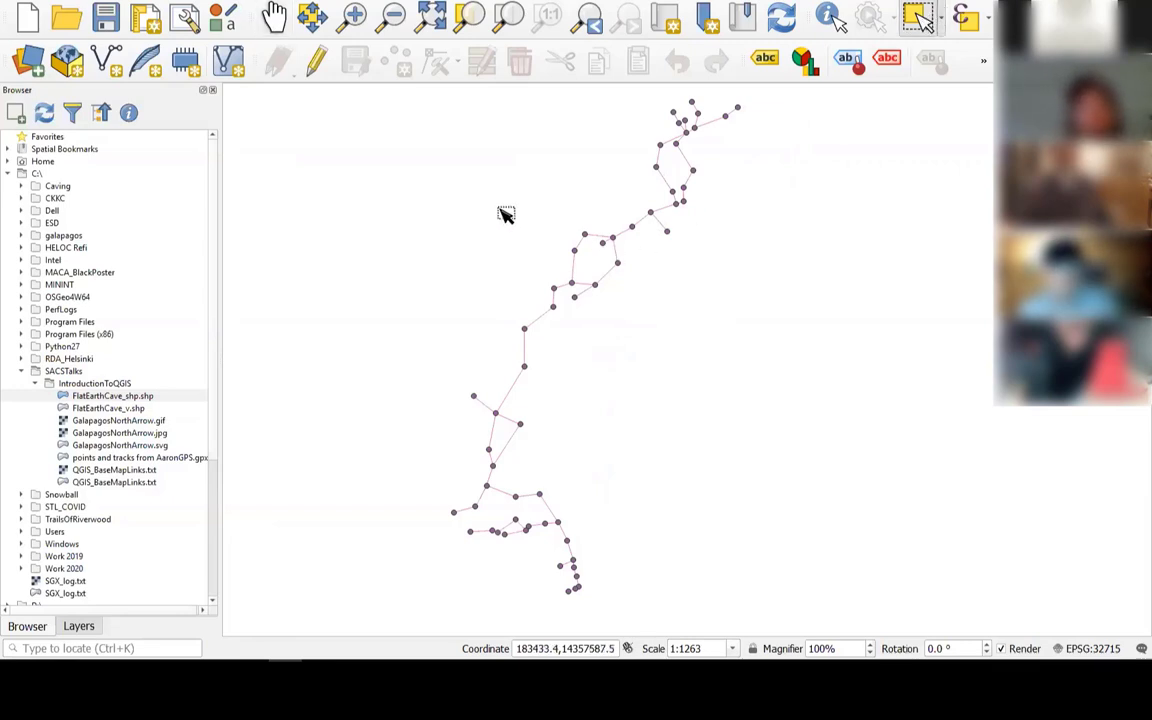
{"action": "left_click_drag", "start_coordinate": [499, 206], "coordinate": [663, 326]}
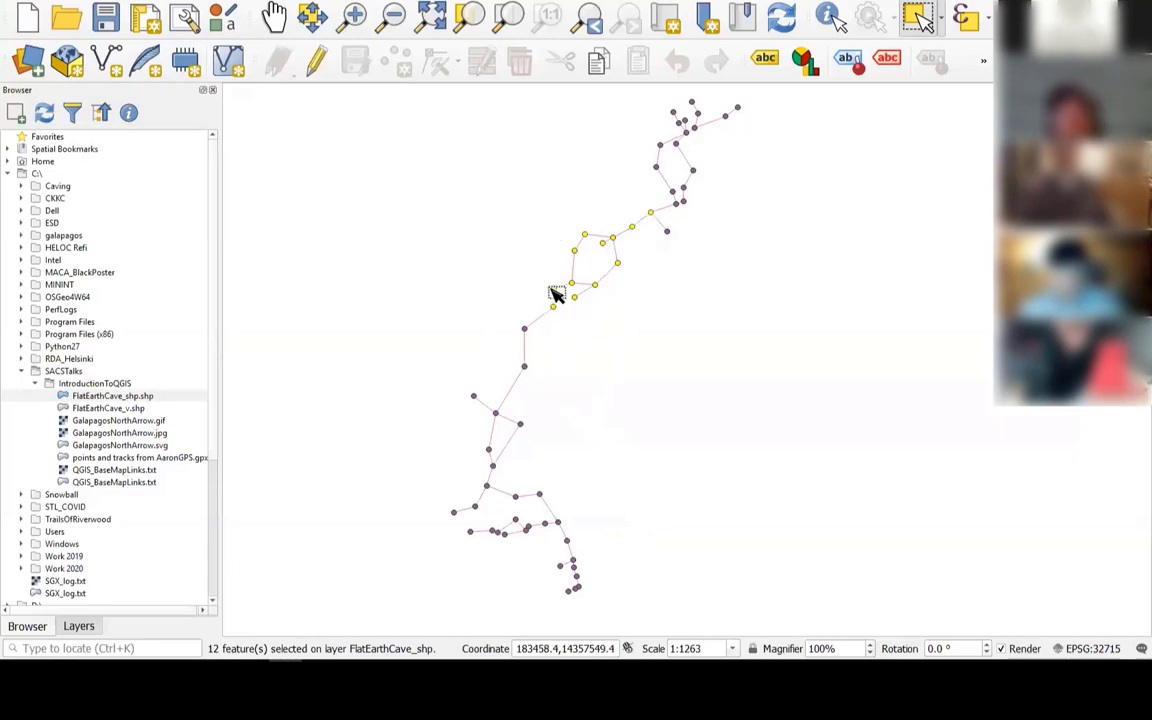
{"action": "left_click", "coordinate": [476, 224]}
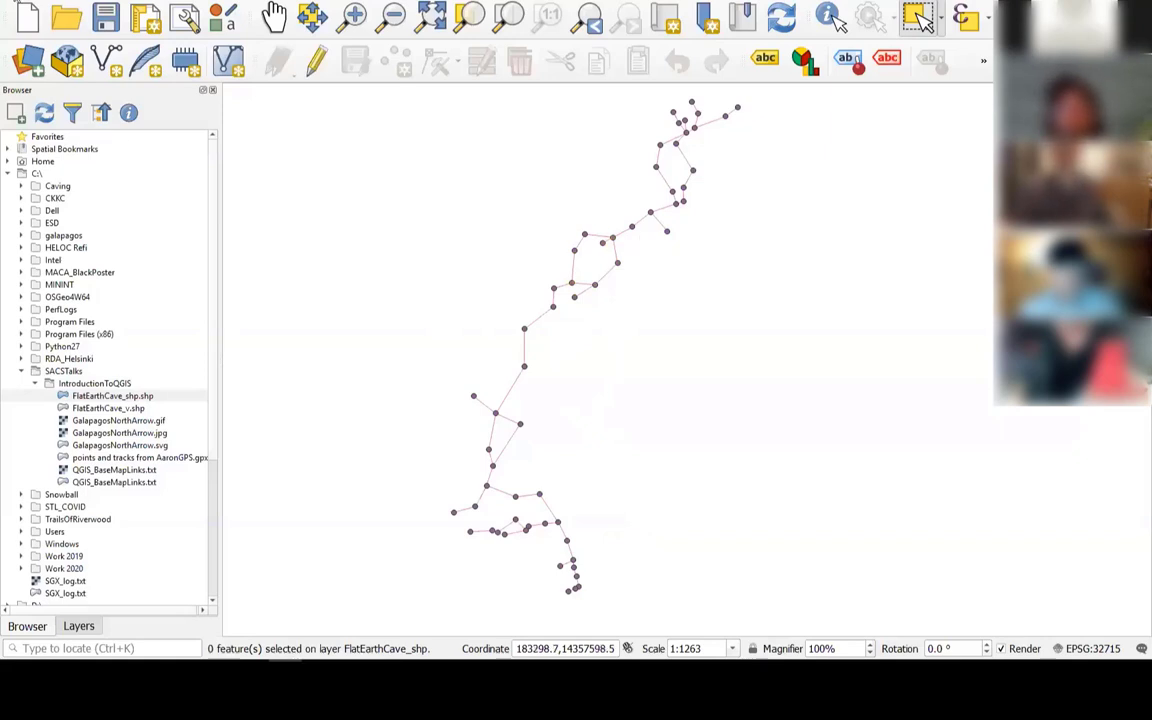
Set the project's selection color to magenta and test it on the station points around the middle loop
{"action": "left_click", "coordinate": [18, 1]}
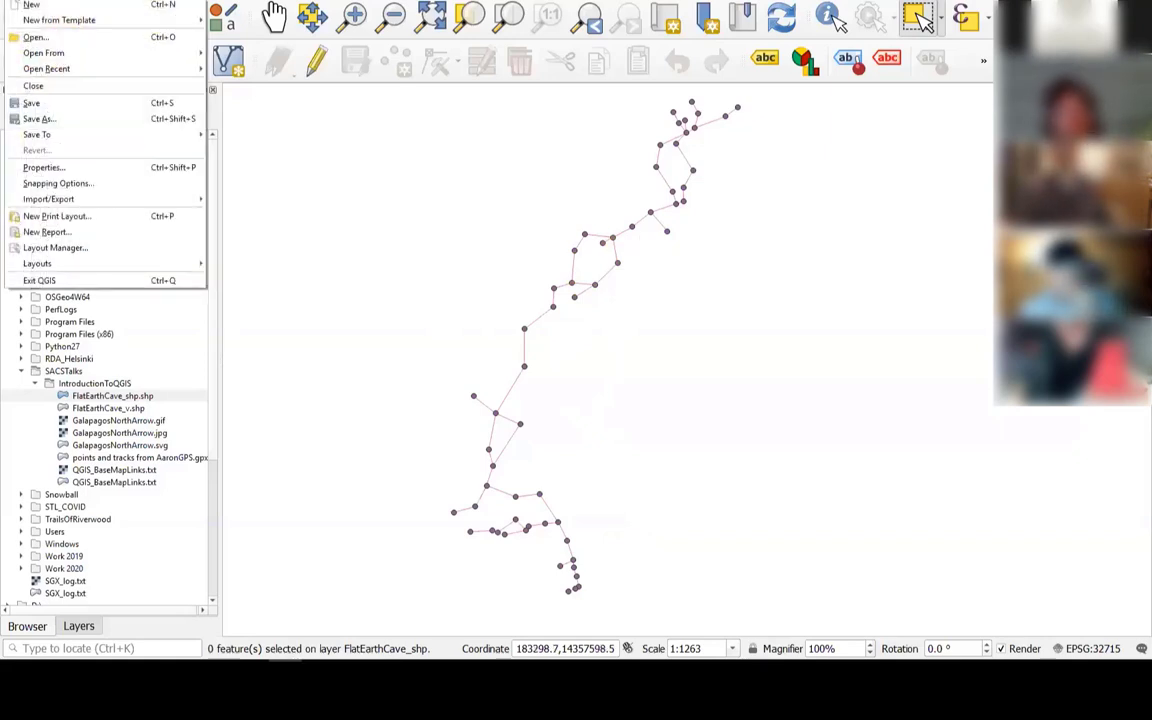
{"action": "left_click", "coordinate": [54, 167]}
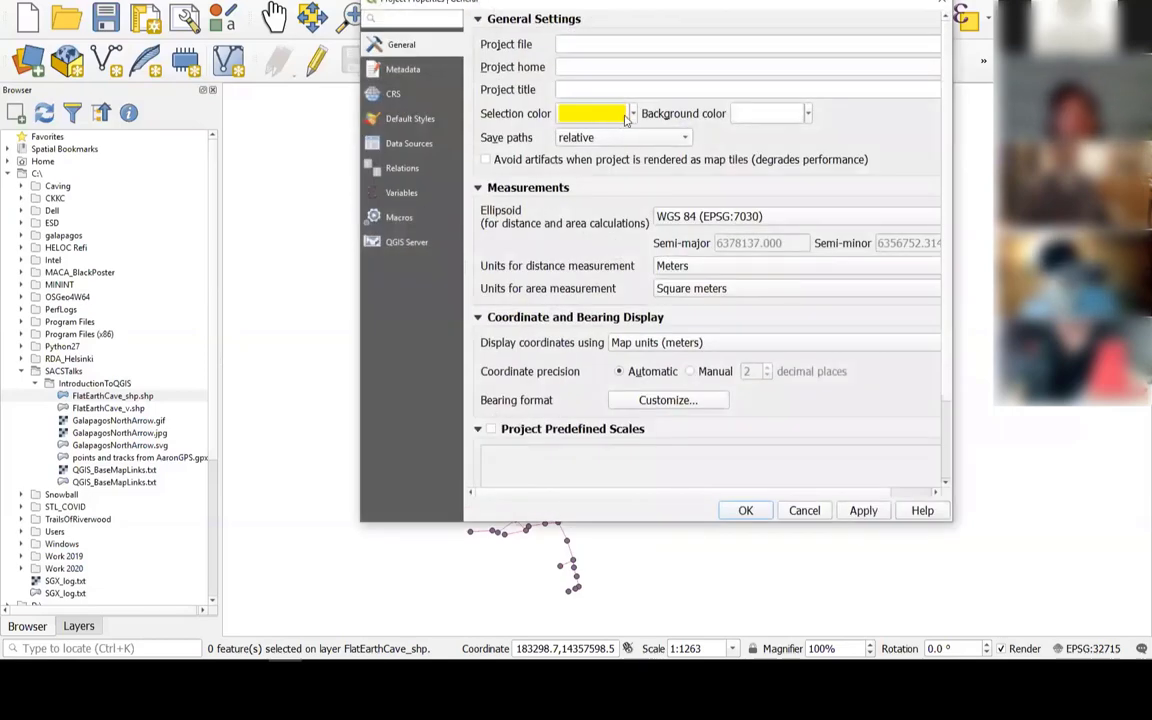
{"action": "left_click", "coordinate": [633, 114]}
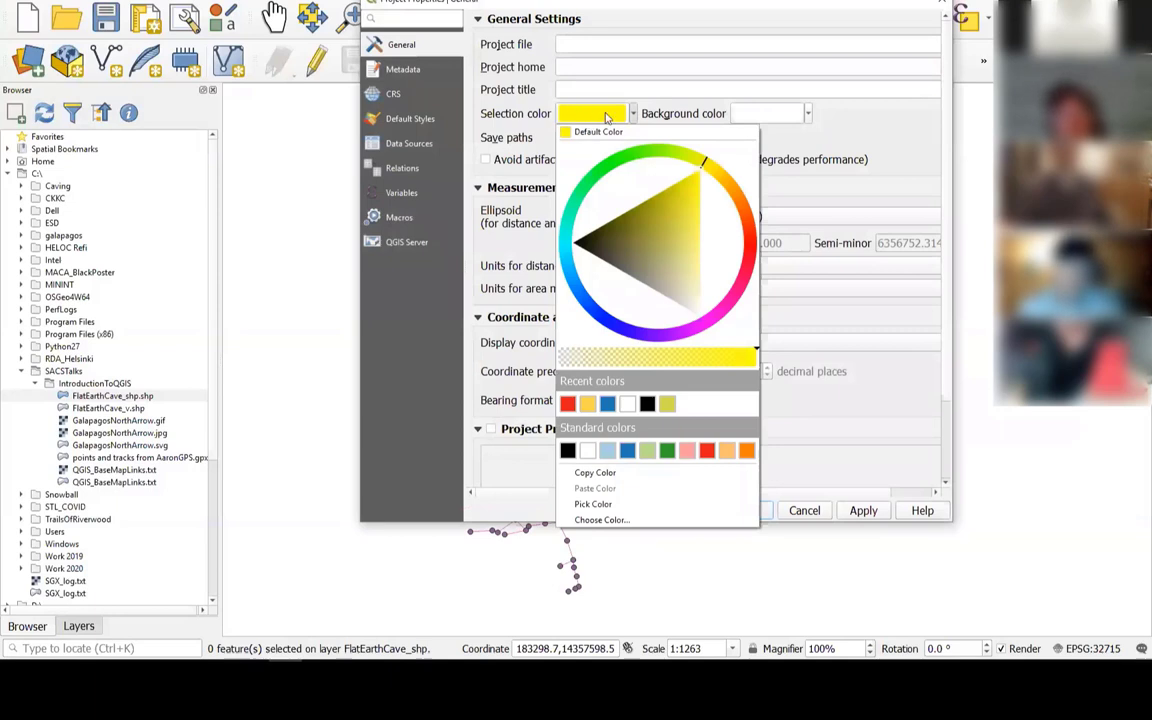
{"action": "left_click", "coordinate": [707, 333]}
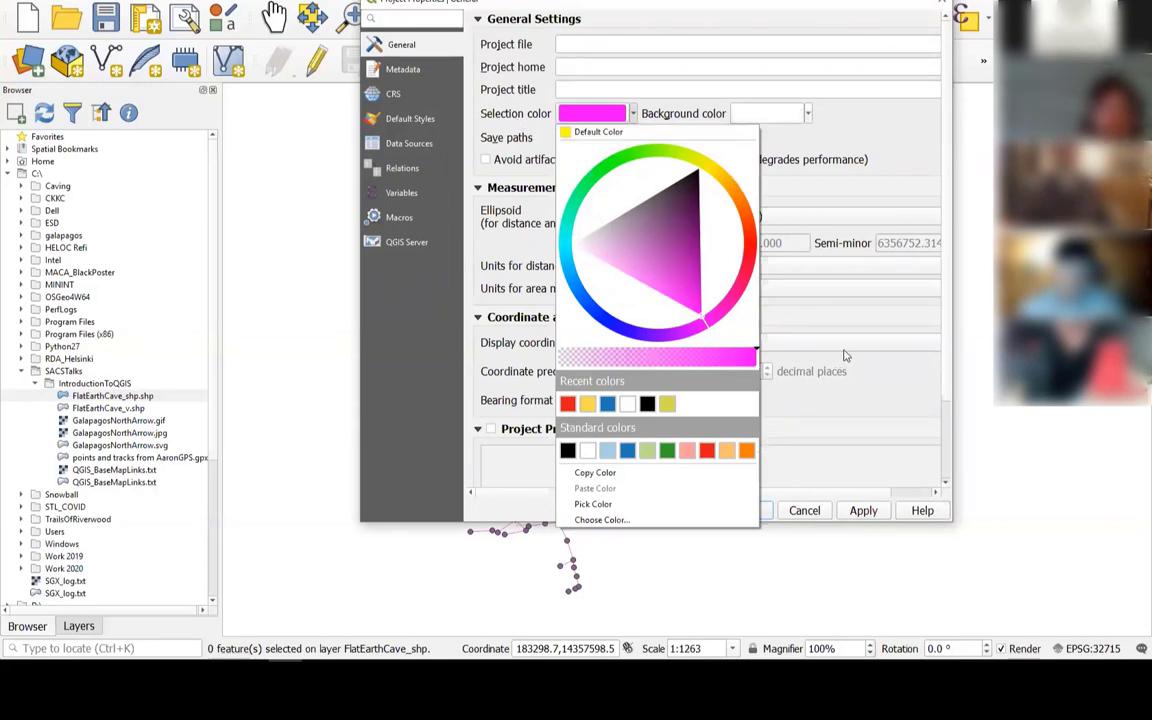
{"action": "left_click", "coordinate": [852, 477]}
{"action": "scroll", "coordinate": [674, 249], "scroll_direction": "down", "scroll_amount": 2}
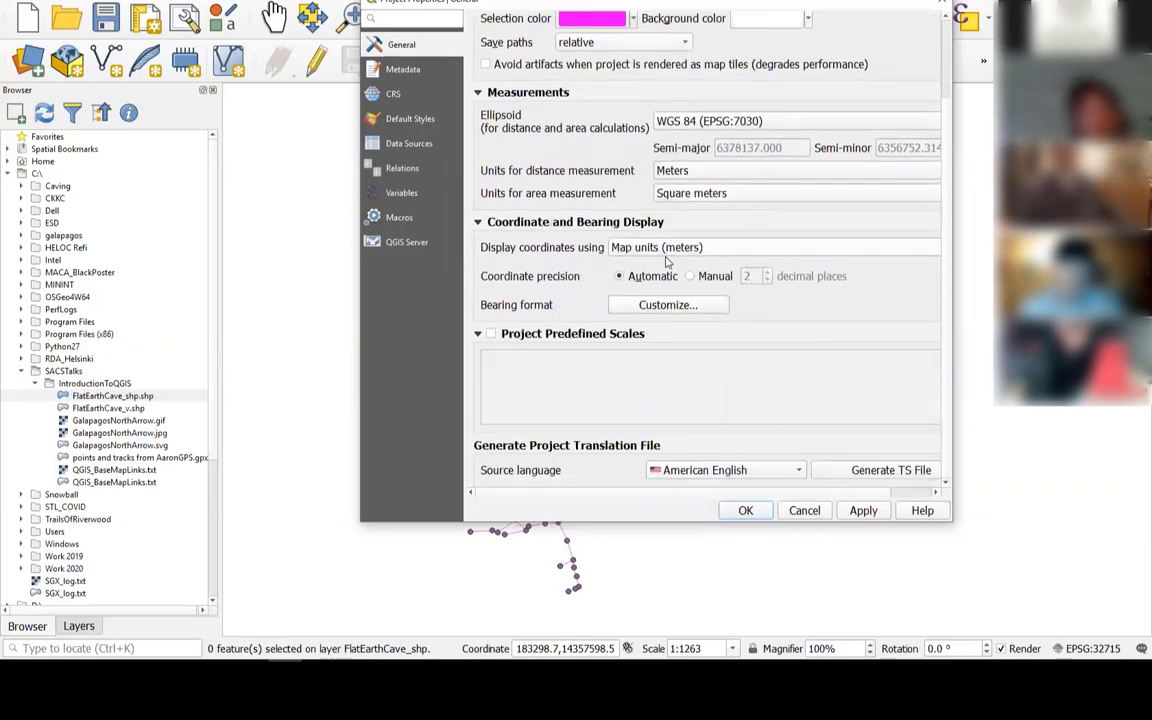
{"action": "scroll", "coordinate": [667, 262], "scroll_direction": "up", "scroll_amount": 2}
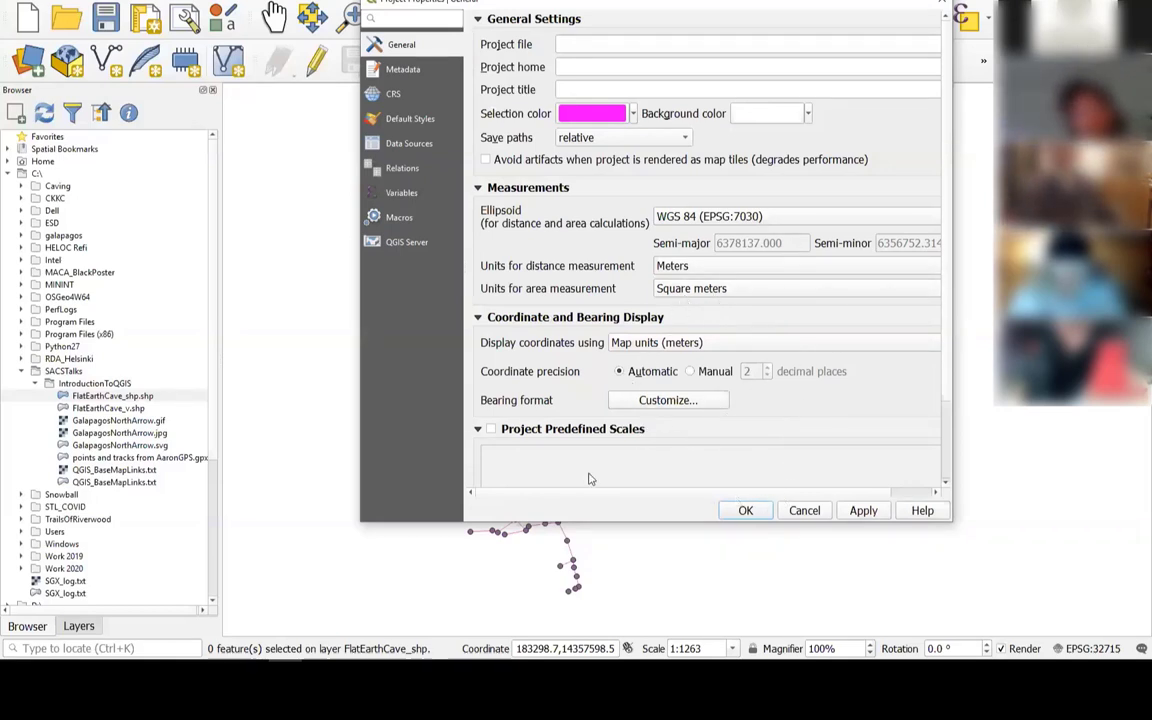
{"action": "left_click", "coordinate": [746, 511]}
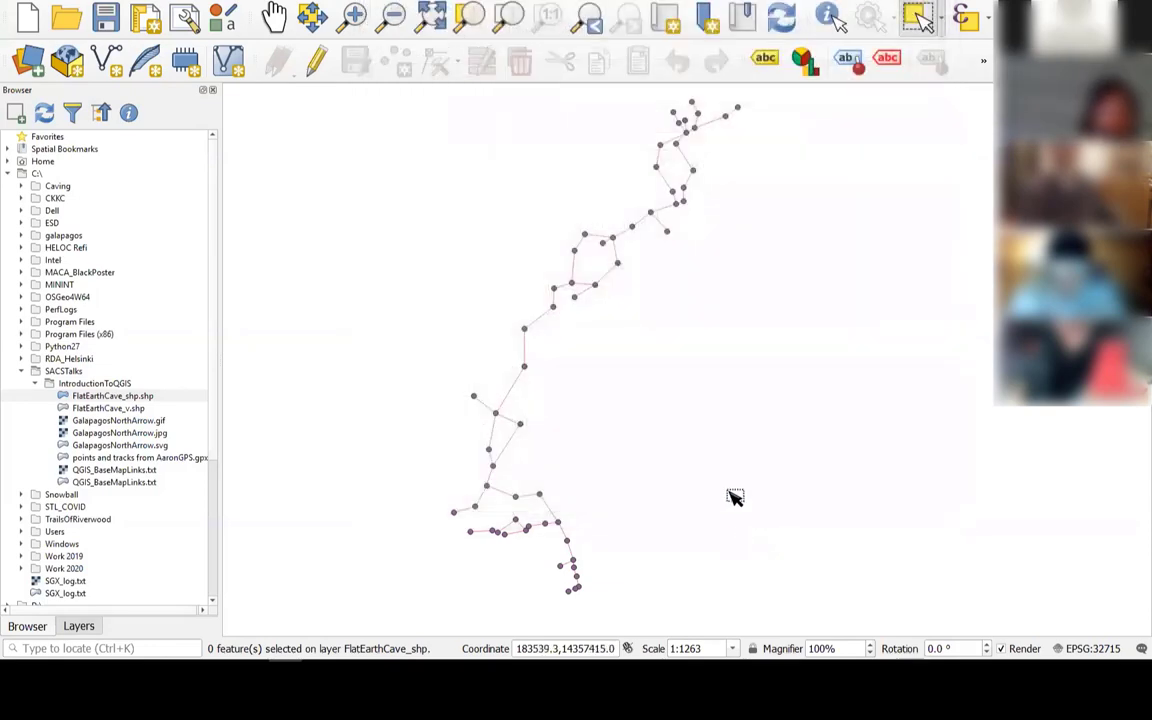
{"action": "left_click_drag", "start_coordinate": [487, 207], "coordinate": [716, 394]}
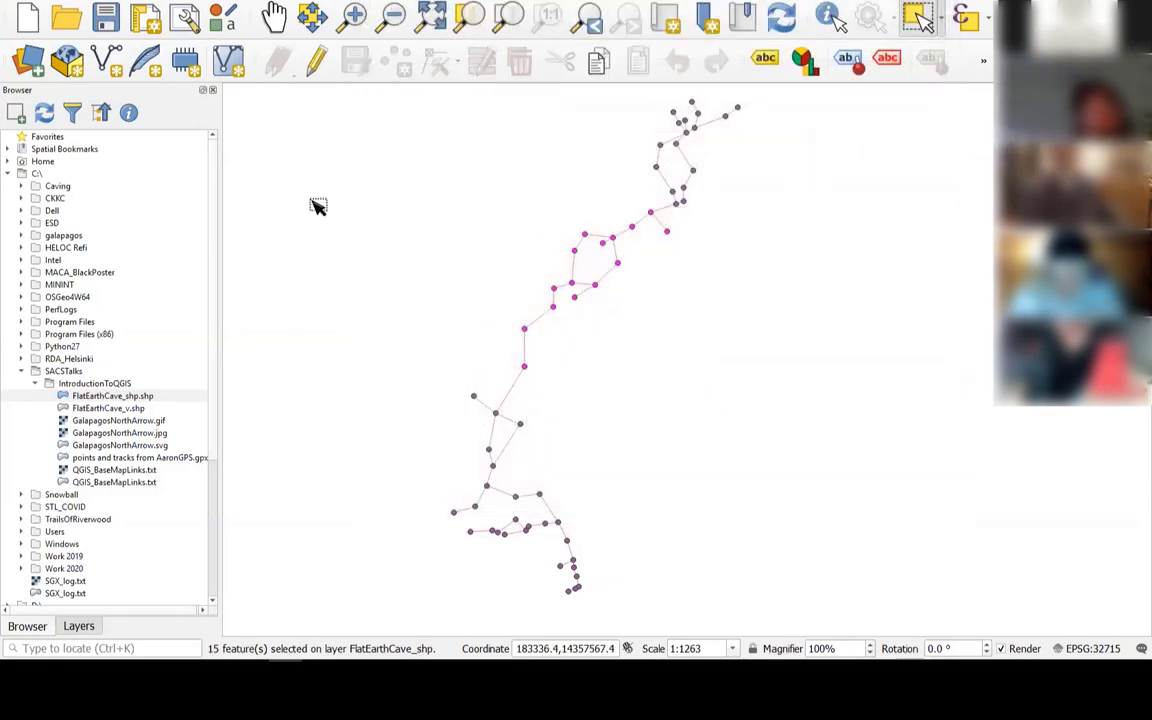
{"action": "left_click", "coordinate": [406, 403]}
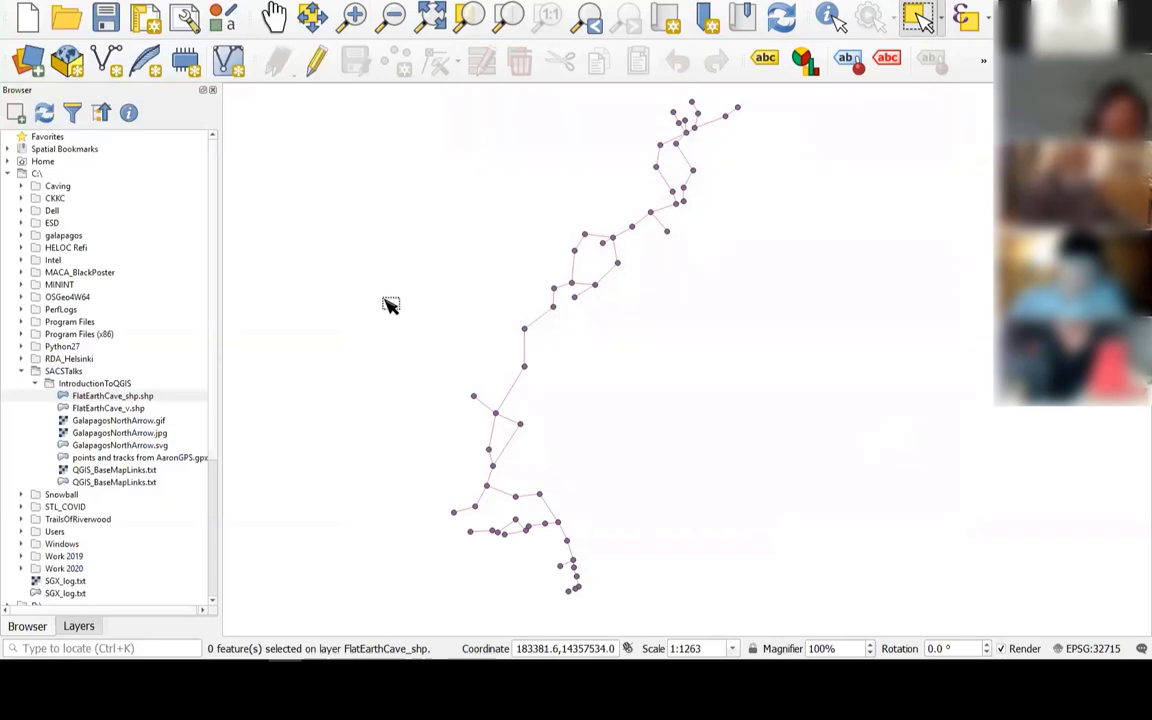
Collapse the SACSTalks folder and select the XYZ Tiles entry among the data sources
{"action": "left_click", "coordinate": [22, 372]}
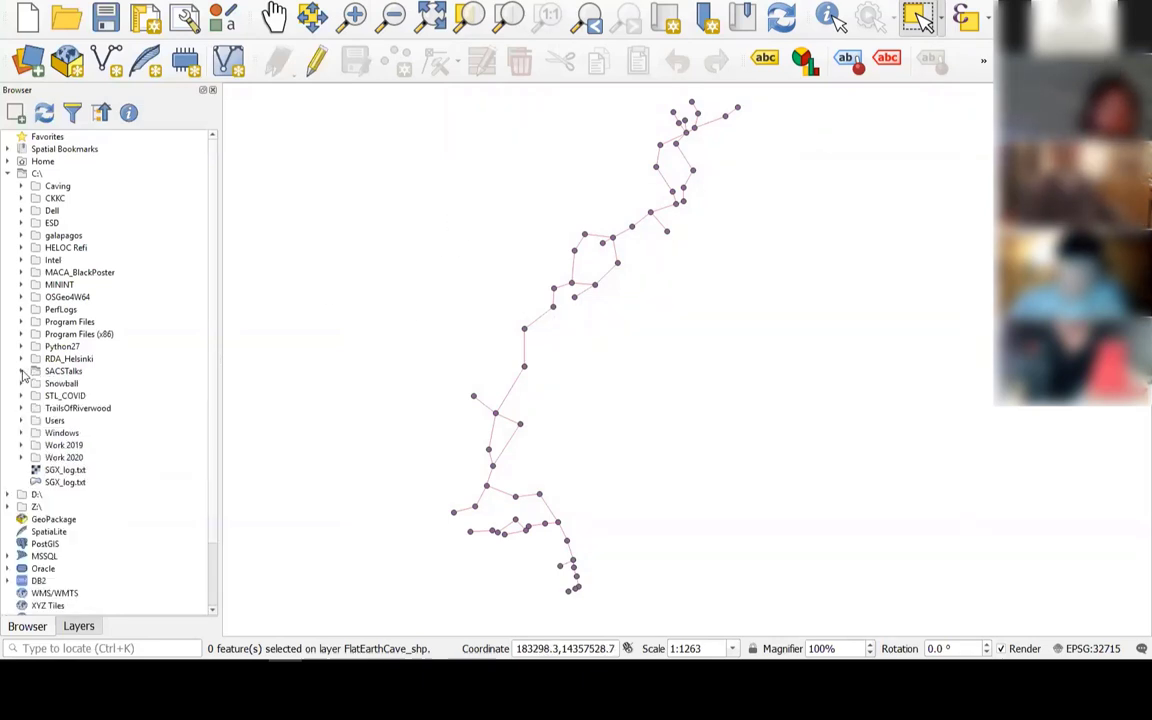
{"action": "scroll", "coordinate": [156, 302], "scroll_direction": "down", "scroll_amount": 2}
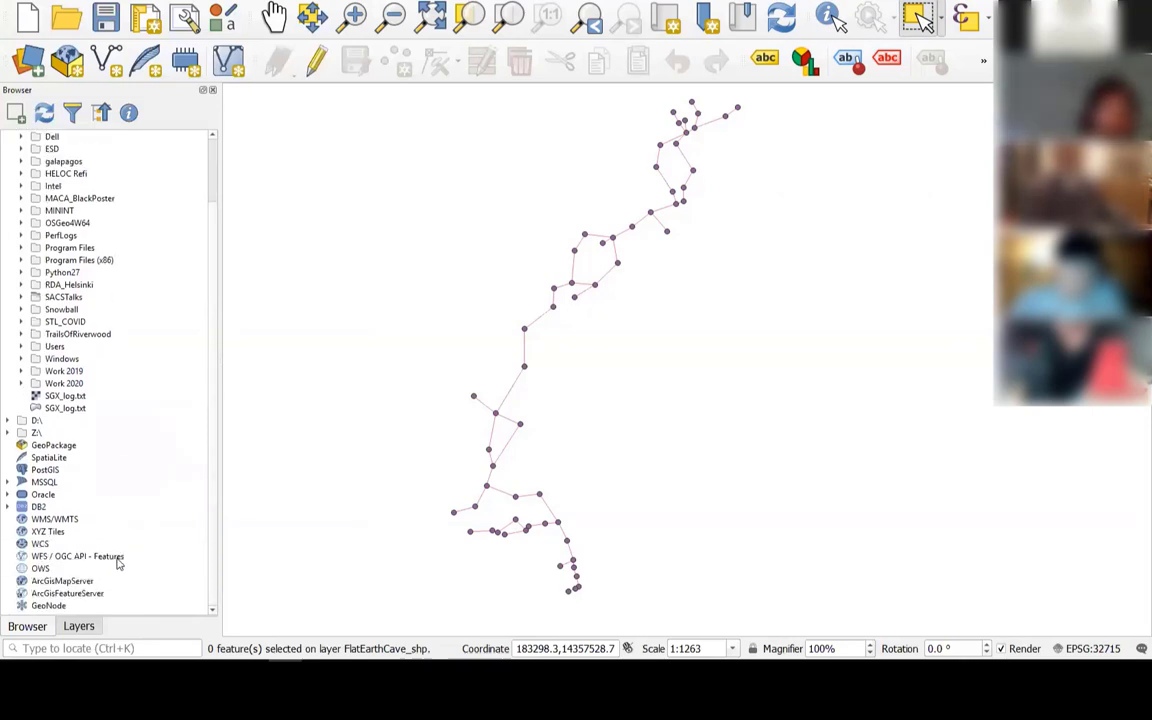
{"action": "left_click", "coordinate": [40, 531]}
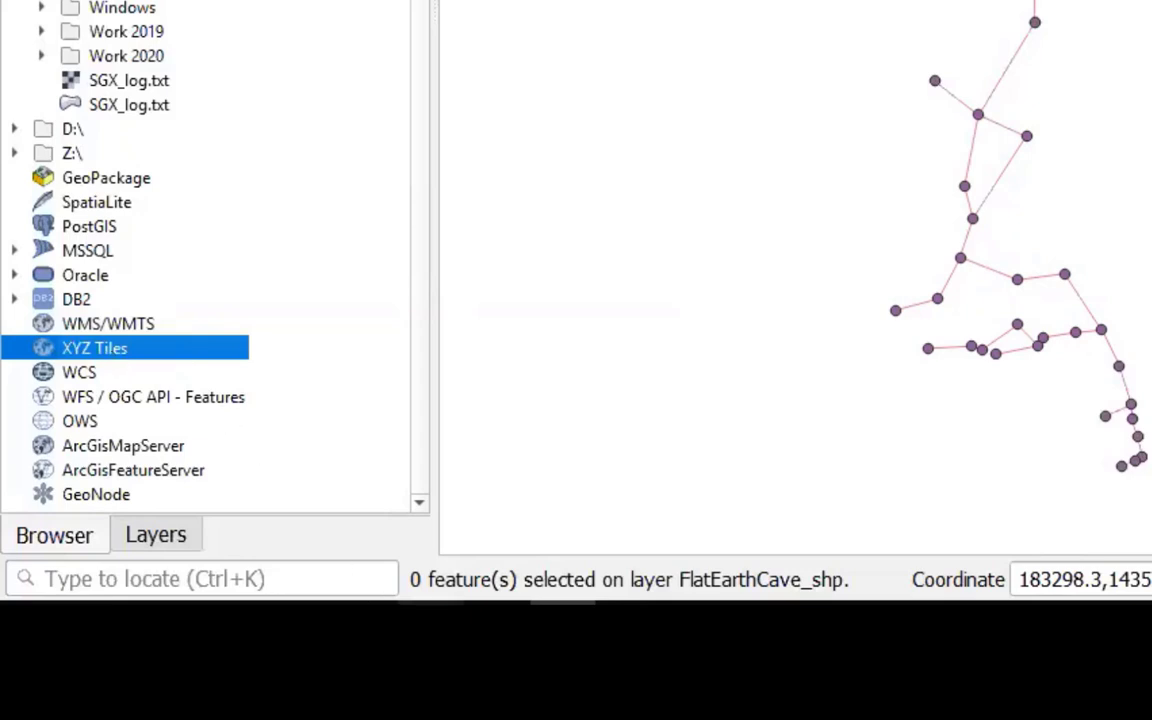
Switch to QGIS_BaseMapLinks.txt in the text editor and copy the Google Satellite tile service URL
{"action": "left_click", "coordinate": [430, 604]}
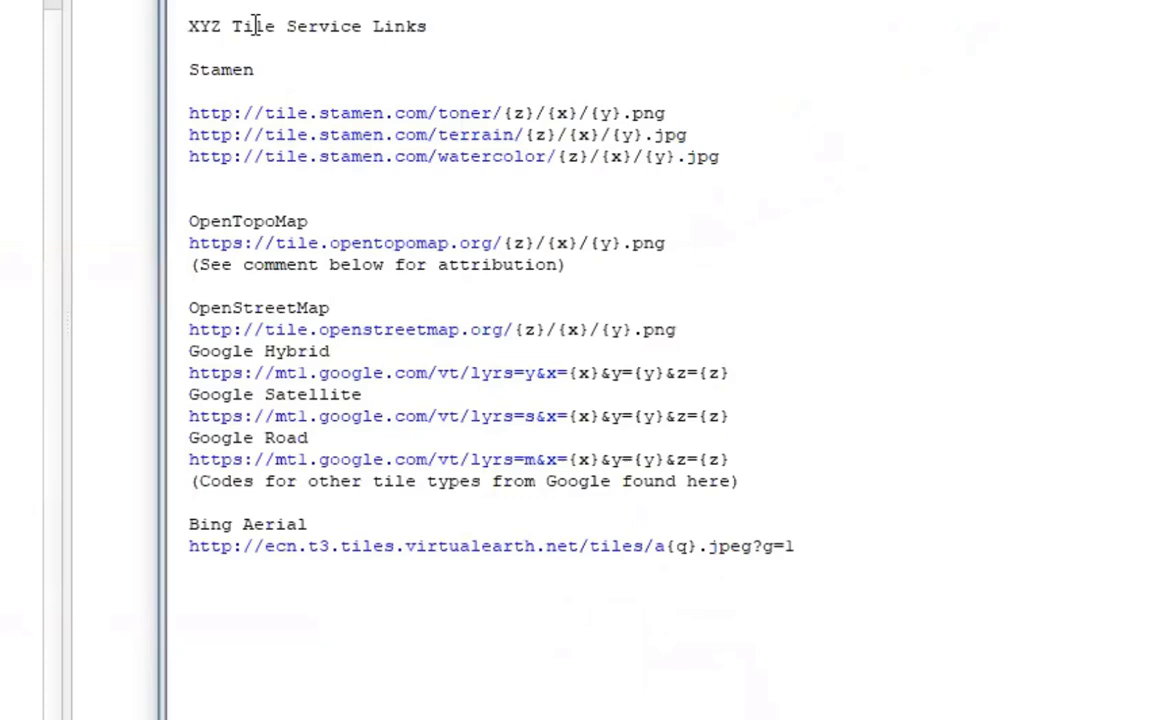
{"action": "left_click_drag", "start_coordinate": [203, 26], "coordinate": [463, 69]}
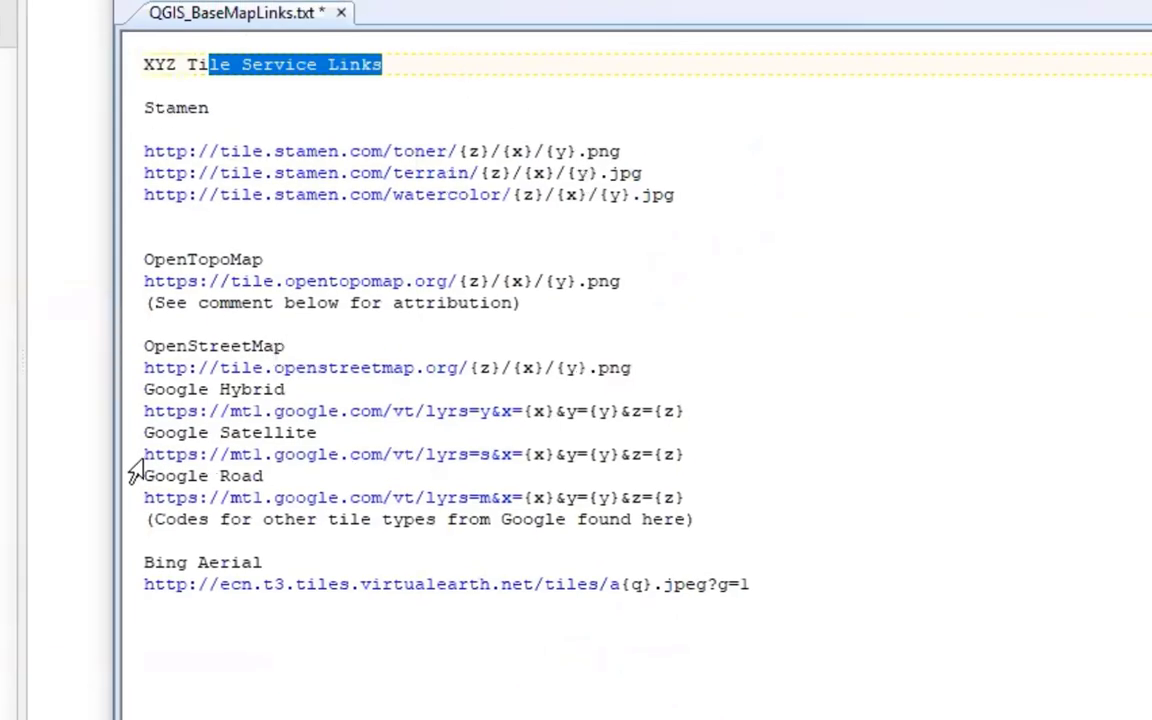
{"action": "left_click_drag", "start_coordinate": [144, 454], "coordinate": [668, 466]}
{"action": "right_click", "coordinate": [668, 466]}
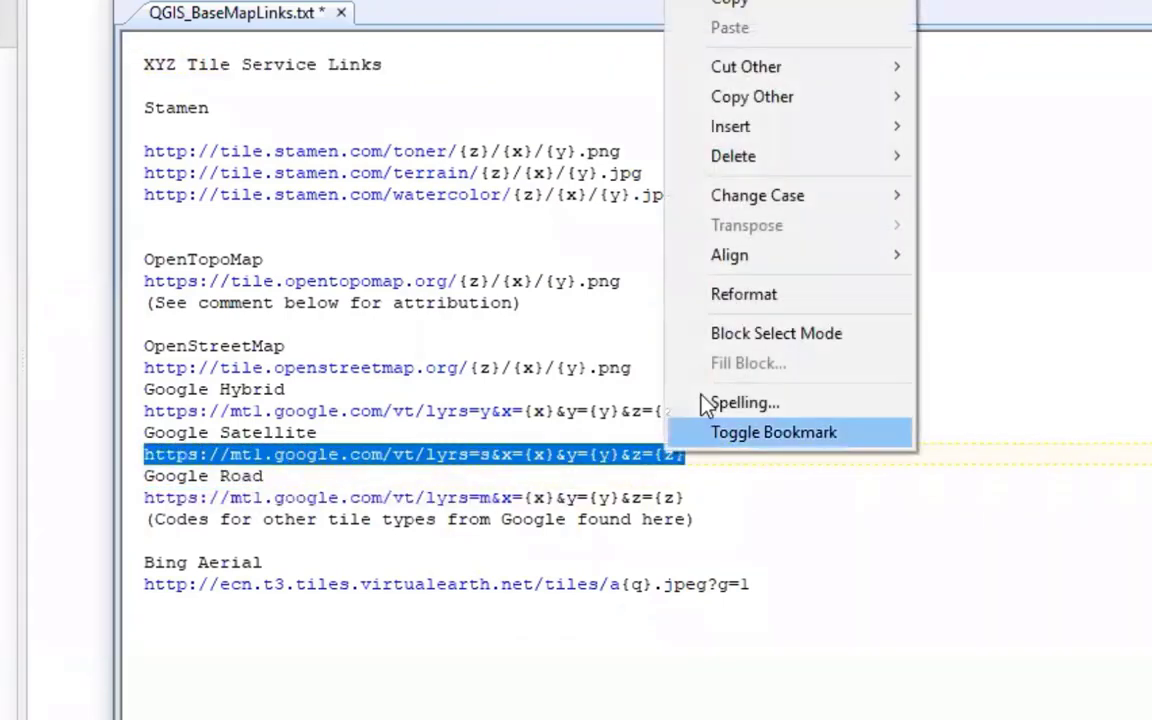
{"action": "left_click", "coordinate": [761, 7]}
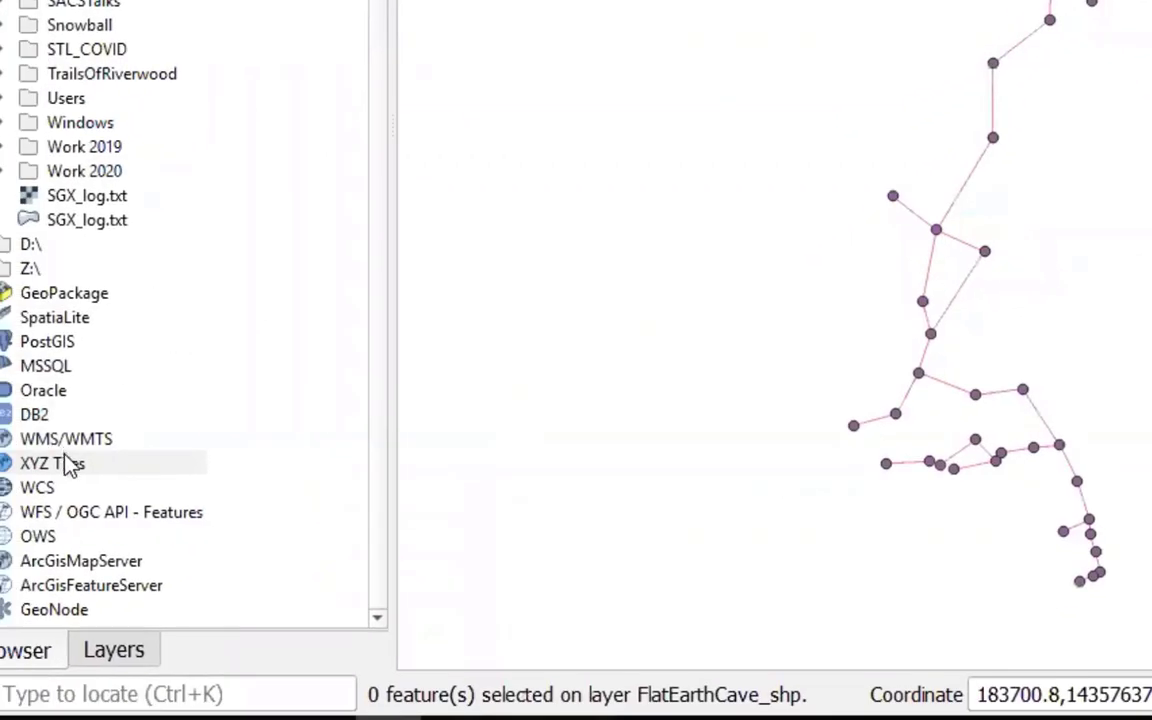
Create an XYZ Tiles connection named Google Aerials using the copied Google Satellite tile URL
{"action": "left_click", "coordinate": [65, 465]}
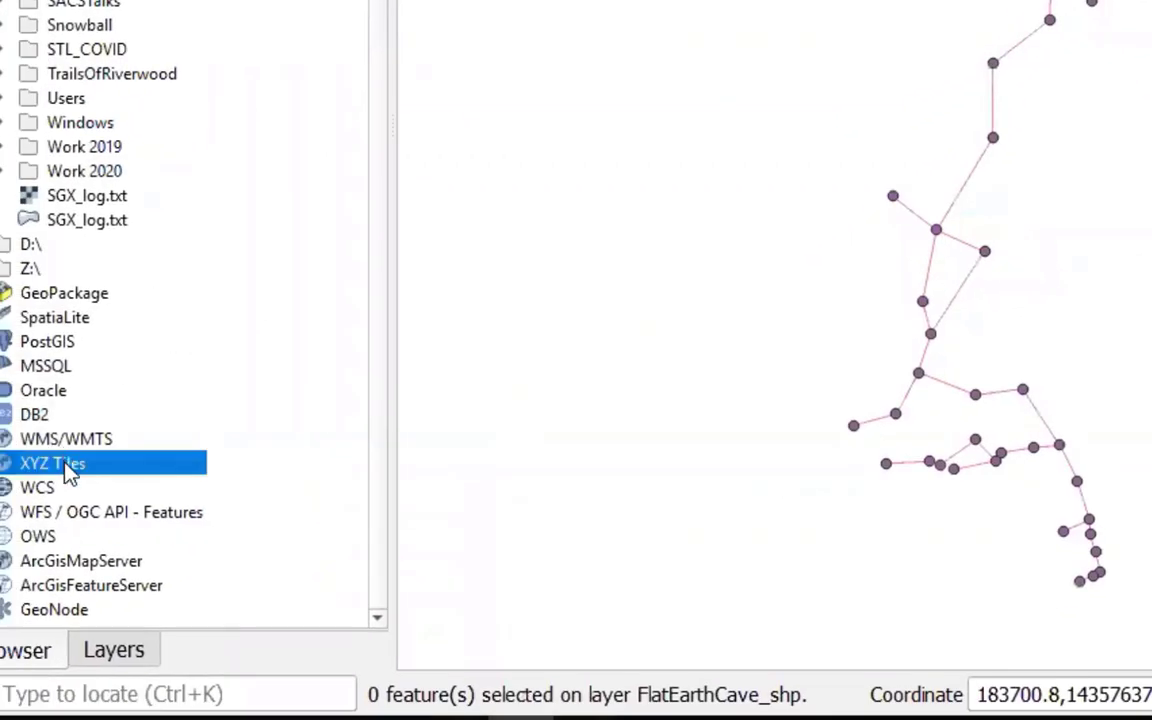
{"action": "right_click", "coordinate": [66, 467]}
{"action": "left_click", "coordinate": [121, 488]}
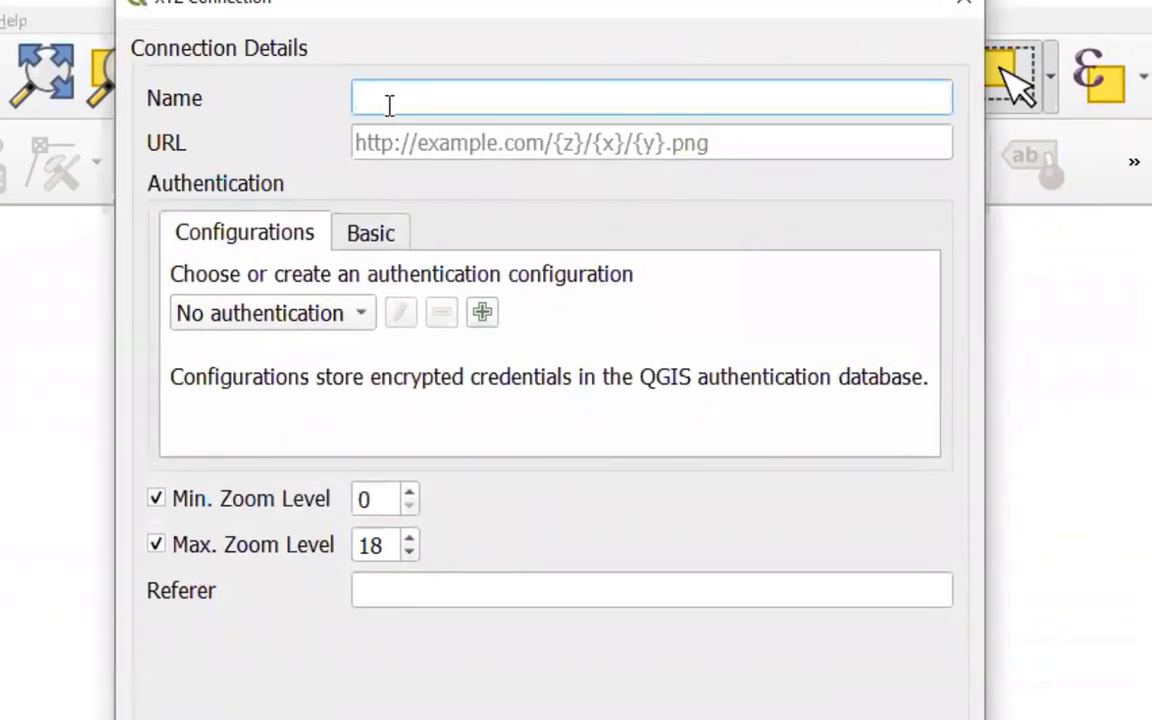
{"action": "type", "text": "Google "}
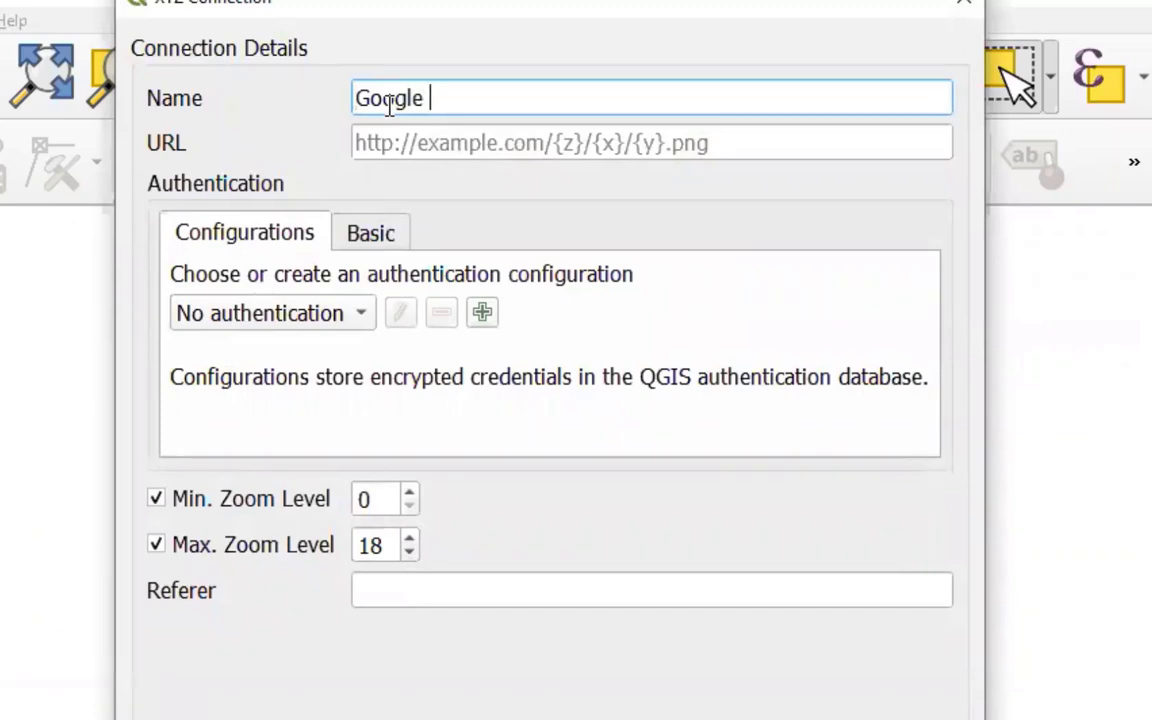
{"action": "type", "text": "Aerials"}
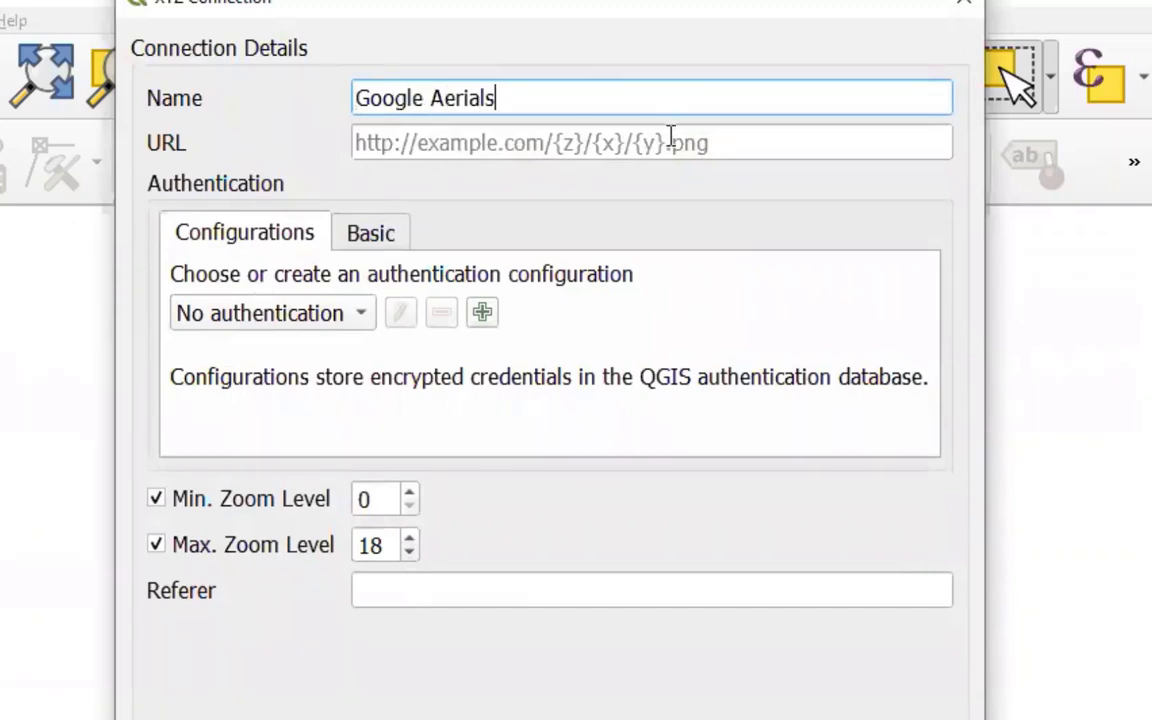
{"action": "left_click", "coordinate": [581, 143]}
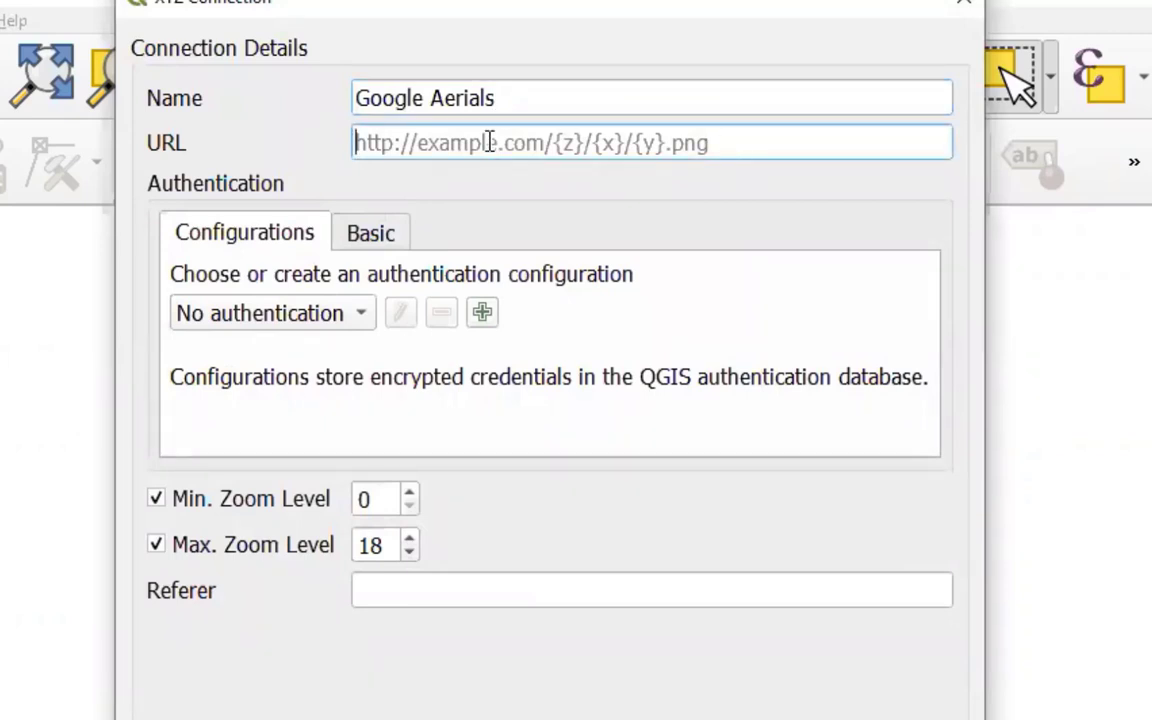
{"action": "key", "text": "ctrl+v"}
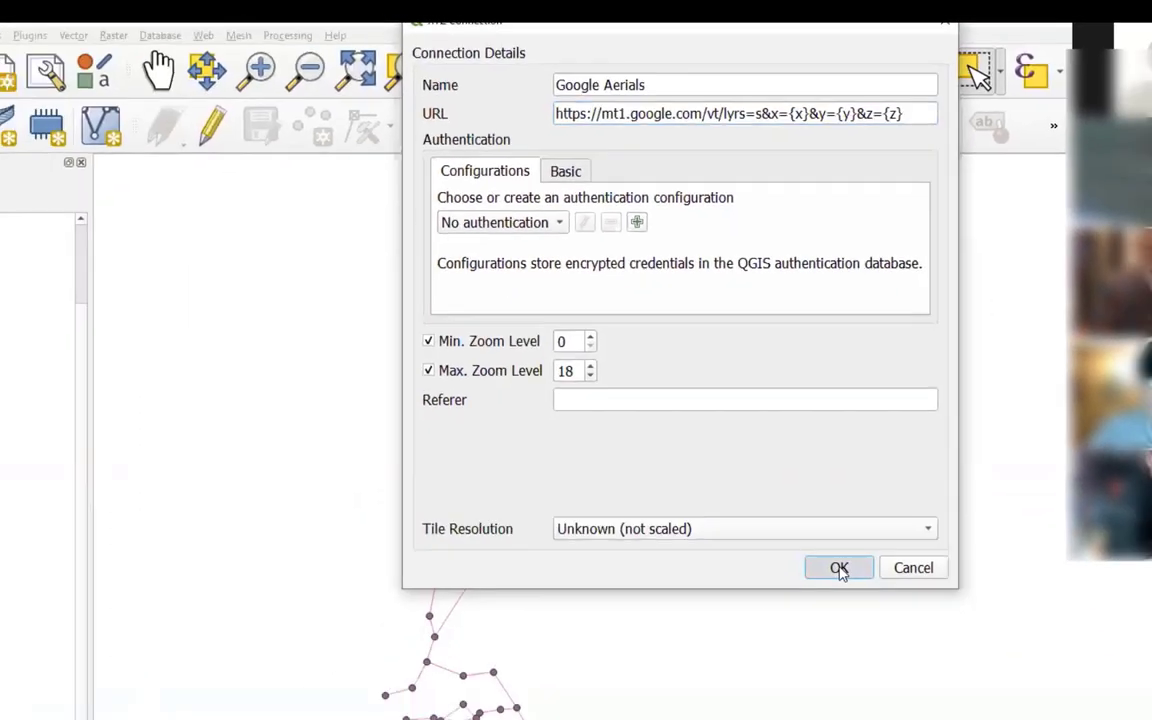
{"action": "left_click", "coordinate": [839, 569]}
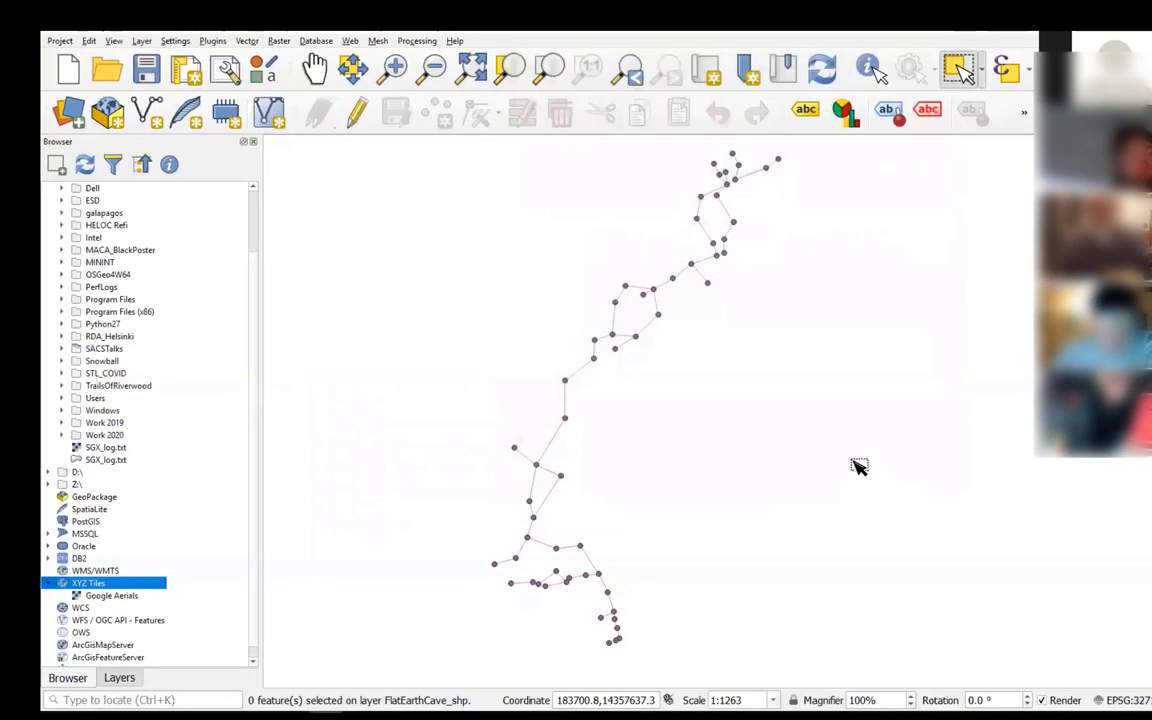
Add the Google Aerials basemap to the map and move it below both FlatEarthCave layers in the layer order
{"action": "left_click", "coordinate": [119, 595]}
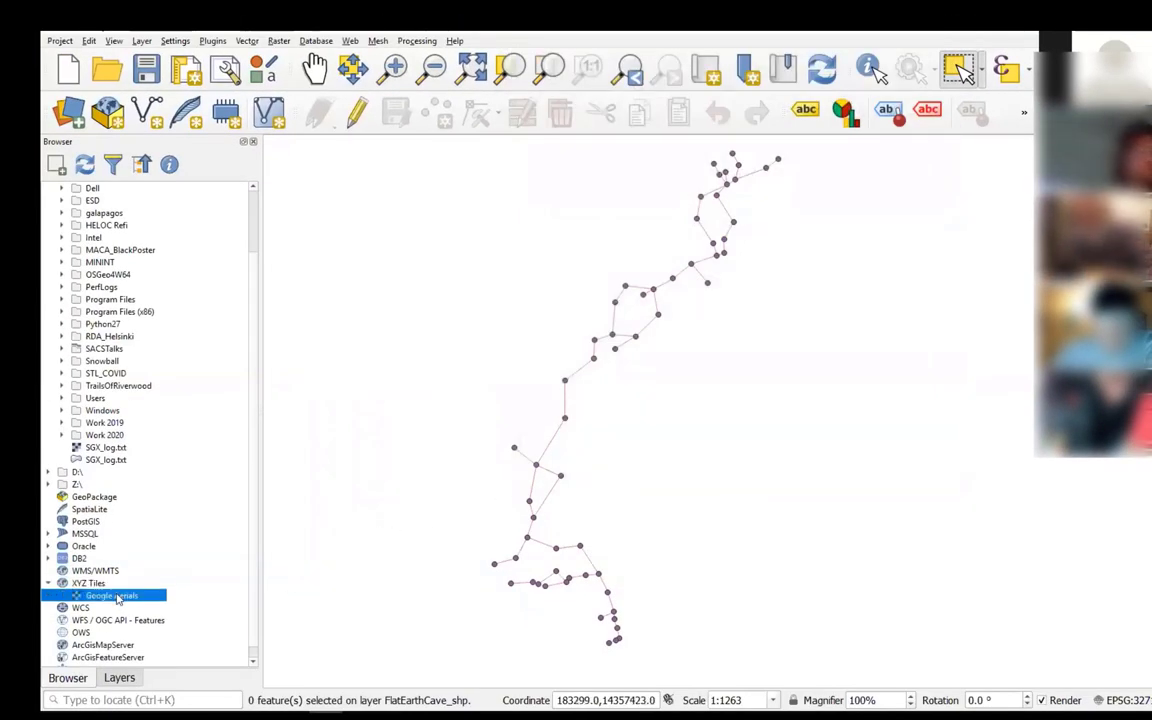
{"action": "left_click_drag", "start_coordinate": [119, 595], "coordinate": [501, 432]}
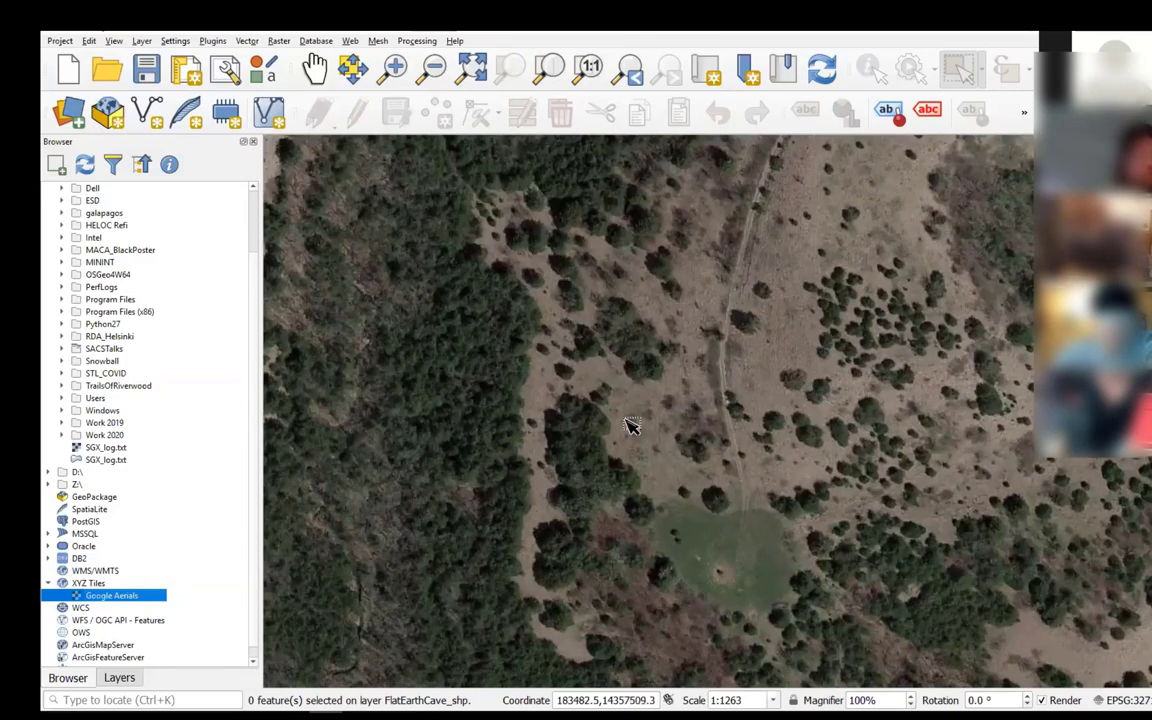
{"action": "left_click", "coordinate": [115, 679]}
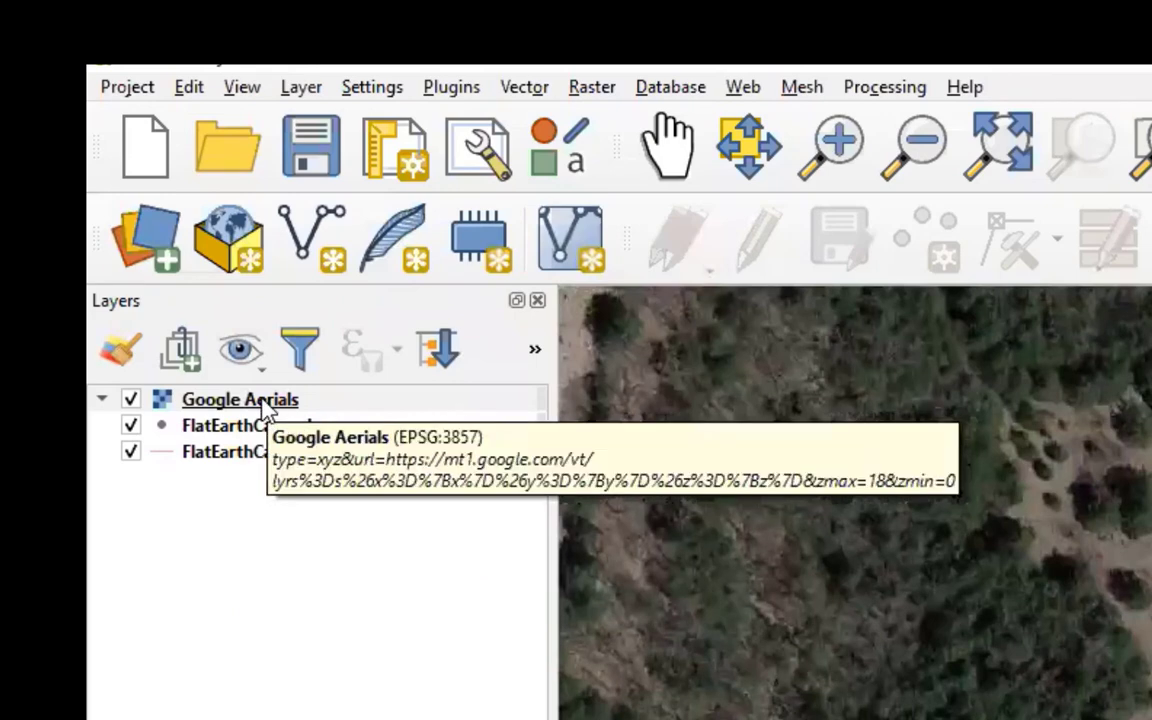
{"action": "left_click", "coordinate": [212, 404]}
{"action": "left_click_drag", "start_coordinate": [225, 500], "coordinate": [225, 500]}
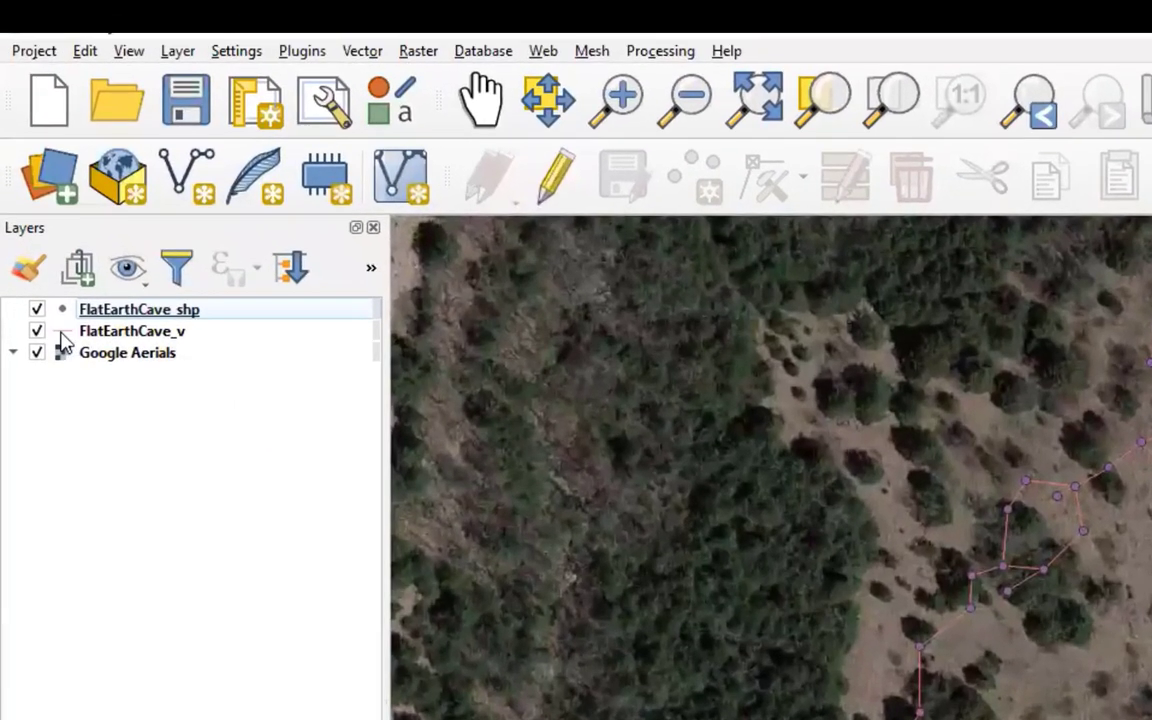
Set the line symbol color of the FlatEarthCave_v layer to red
{"action": "left_click", "coordinate": [34, 190]}
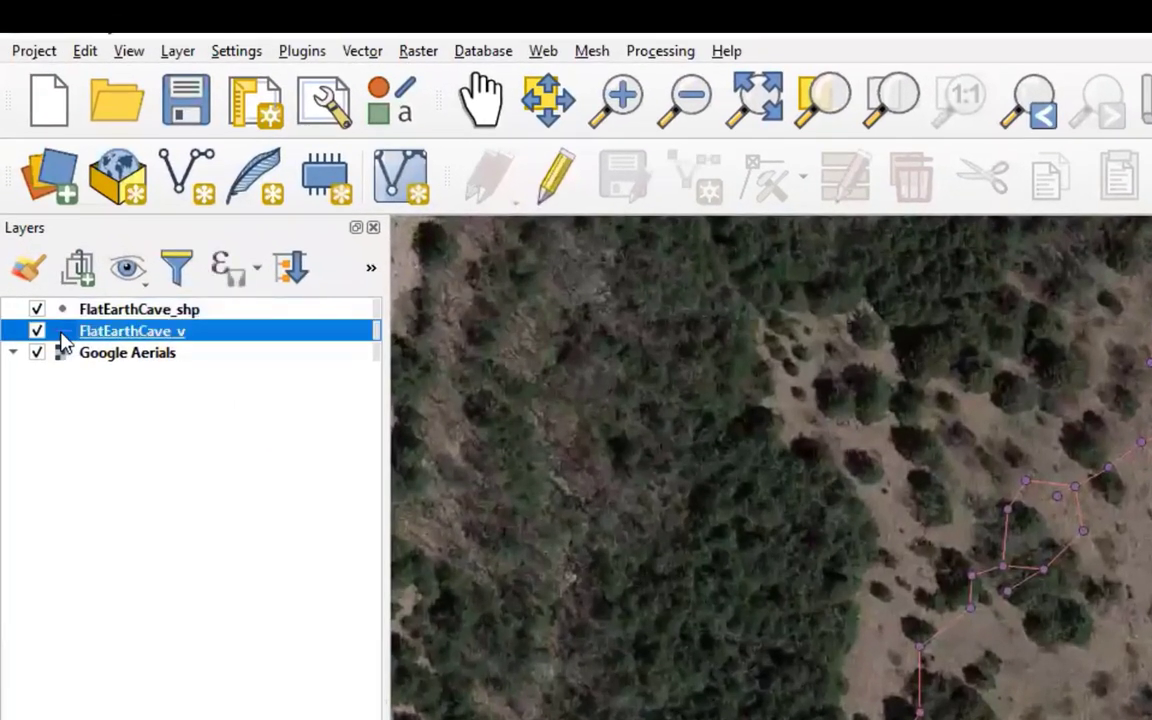
{"action": "double_click", "coordinate": [61, 335]}
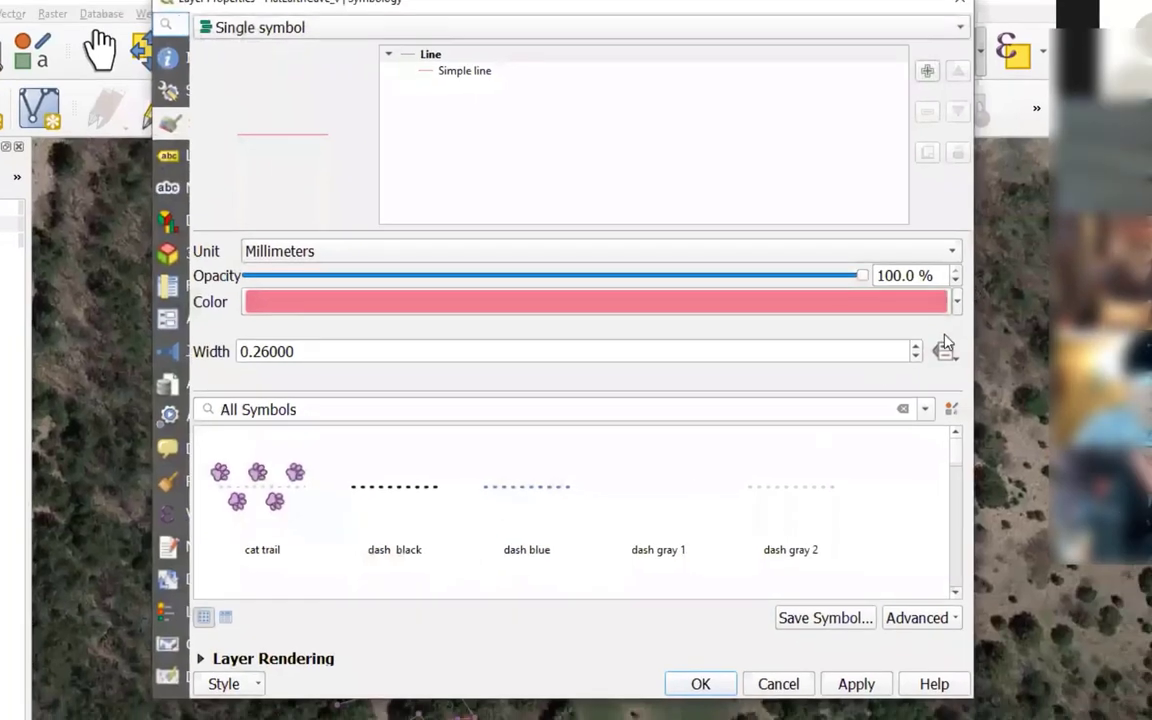
{"action": "left_click", "coordinate": [957, 301]}
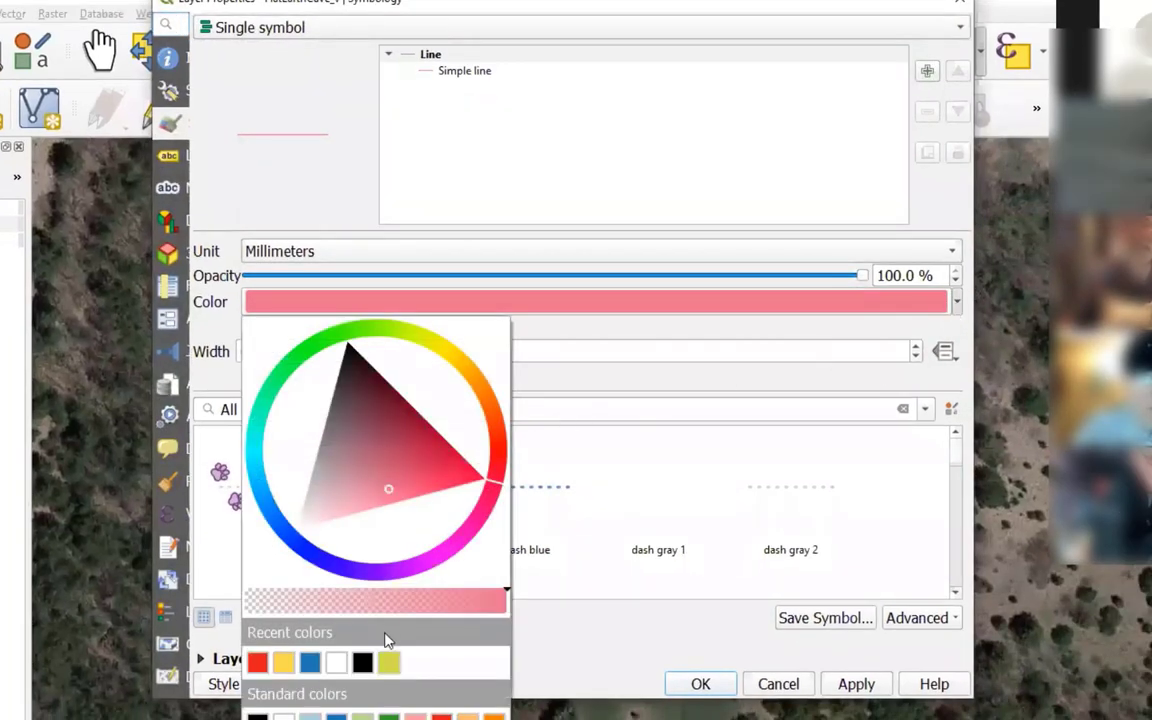
{"action": "left_click", "coordinate": [257, 662]}
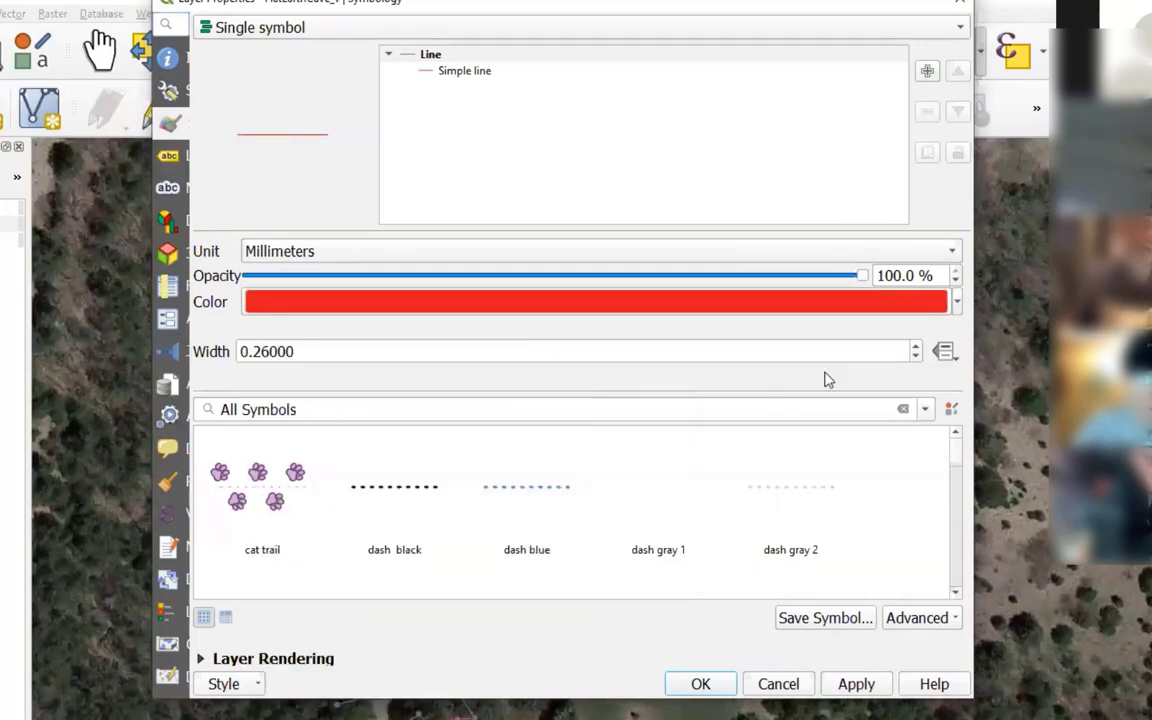
Increase the FlatEarthCave_v line width to about 3 mm and apply the symbology to the map
{"action": "left_click", "coordinate": [917, 350]}
{"action": "left_click", "coordinate": [917, 350]}
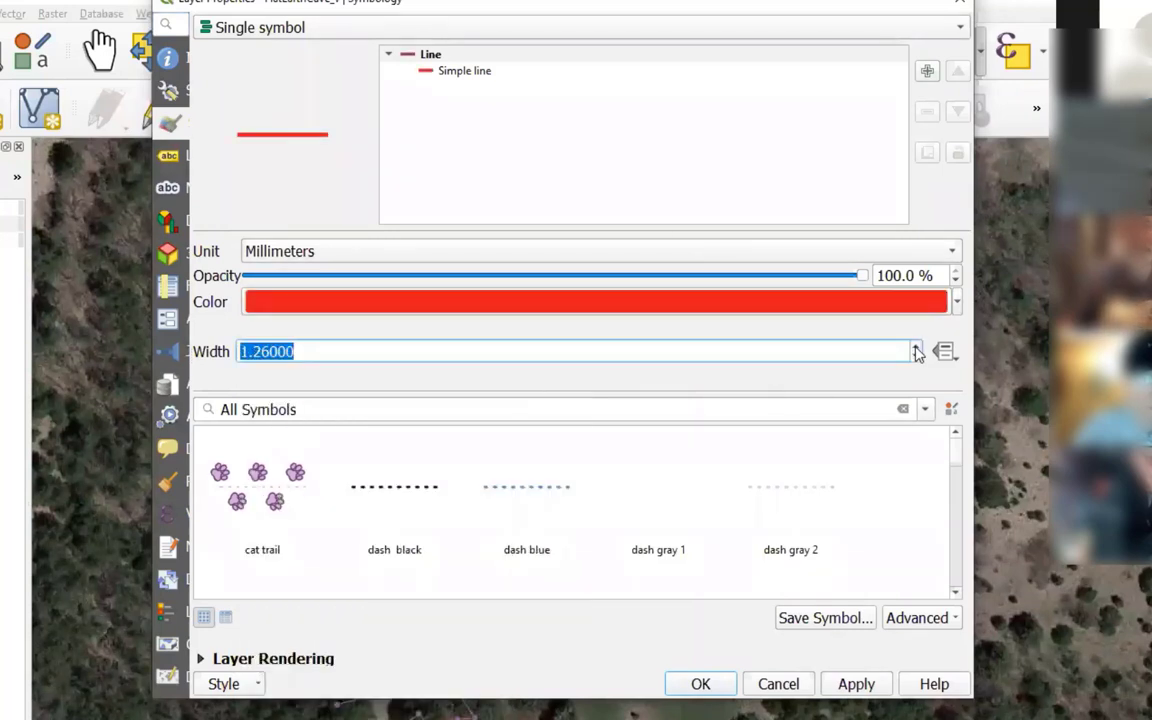
{"action": "left_click", "coordinate": [917, 350]}
{"action": "left_click", "coordinate": [917, 350]}
{"action": "left_click", "coordinate": [917, 350]}
{"action": "left_click", "coordinate": [917, 350]}
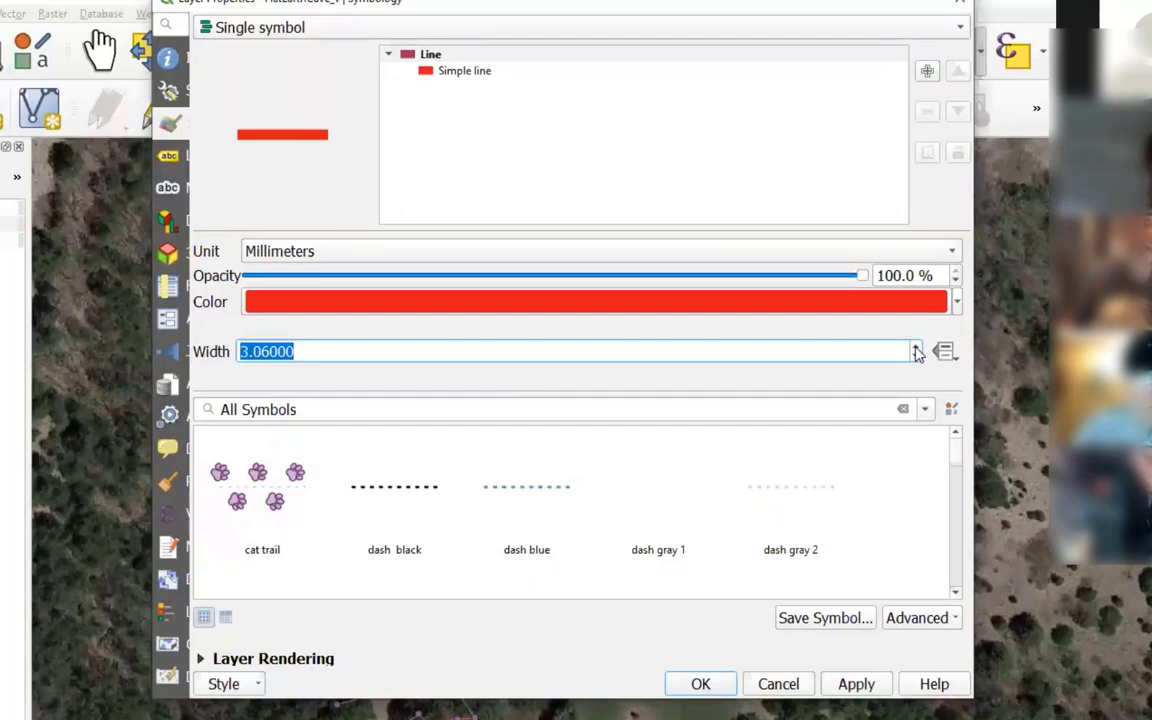
{"action": "left_click", "coordinate": [917, 350]}
{"action": "left_click", "coordinate": [700, 684]}
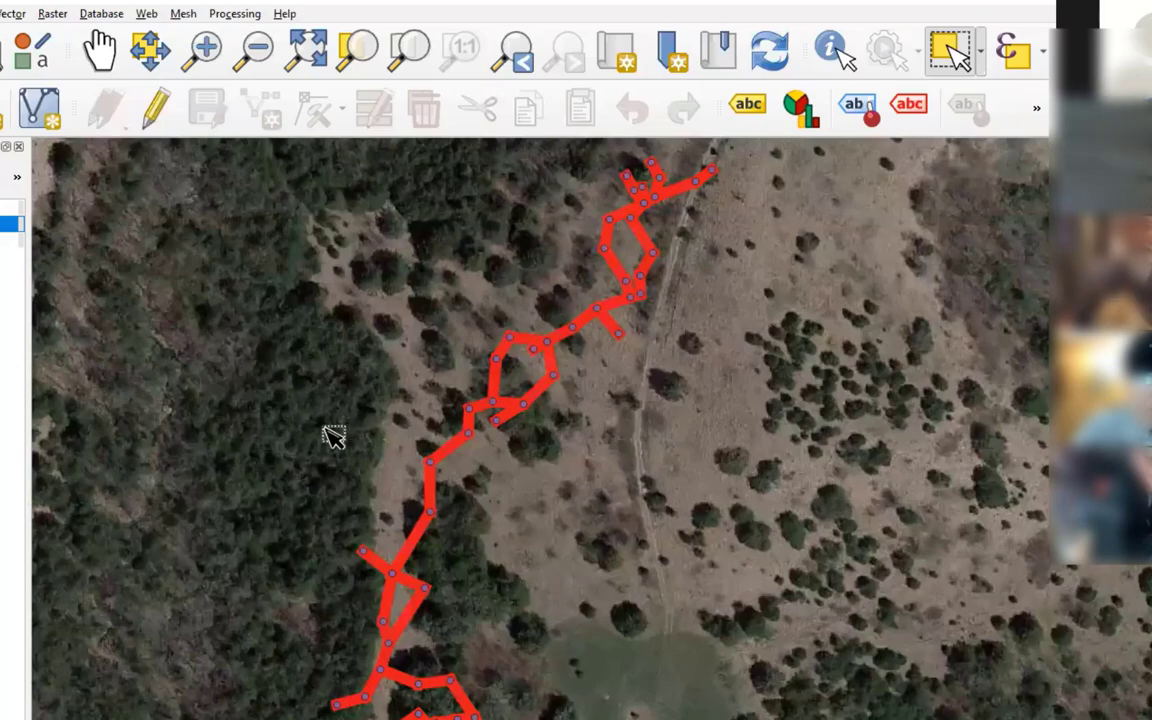
Style the FlatEarthCave_shp station points with the triangle blue symbol at size 6 mm
{"action": "scroll", "coordinate": [330, 435], "scroll_direction": "down", "scroll_amount": 3}
{"action": "scroll", "coordinate": [324, 430], "scroll_direction": "up", "scroll_amount": 3}
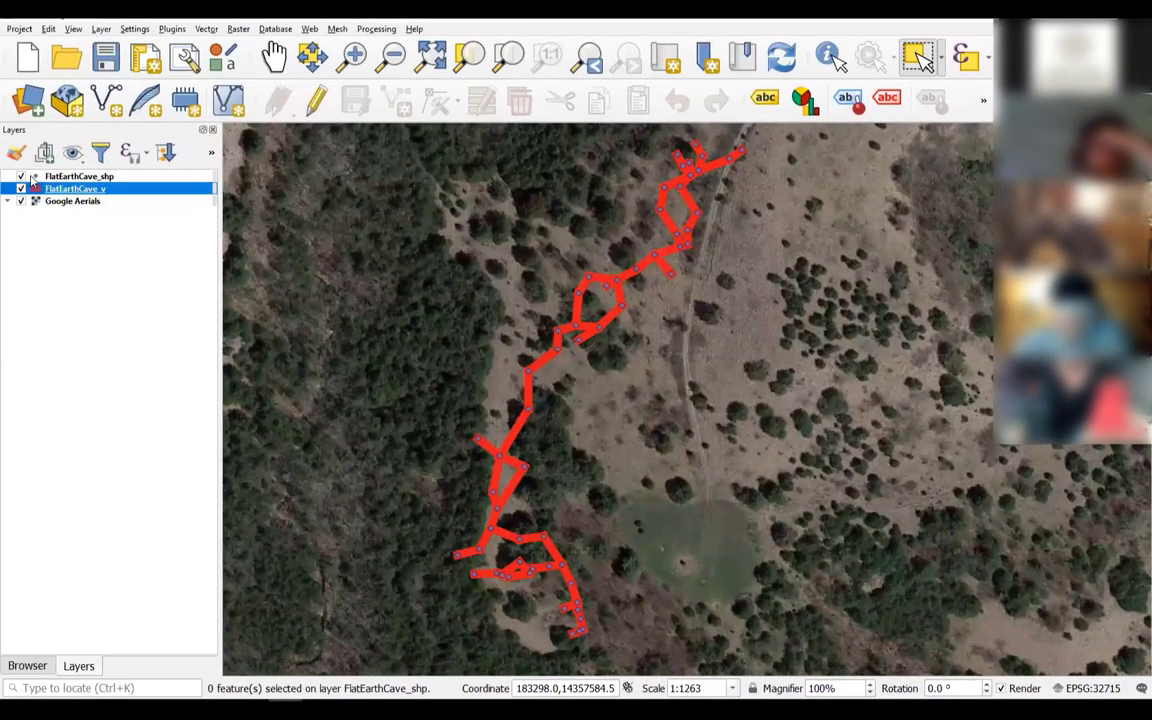
{"action": "left_click", "coordinate": [35, 178]}
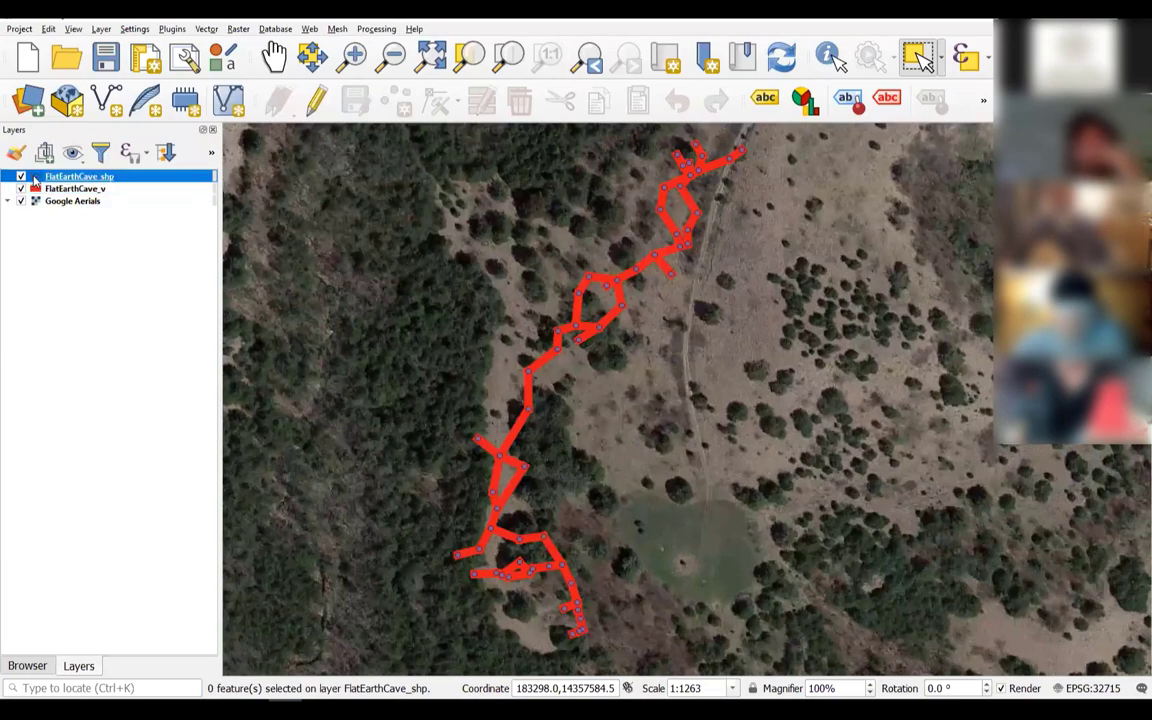
{"action": "double_click", "coordinate": [36, 177]}
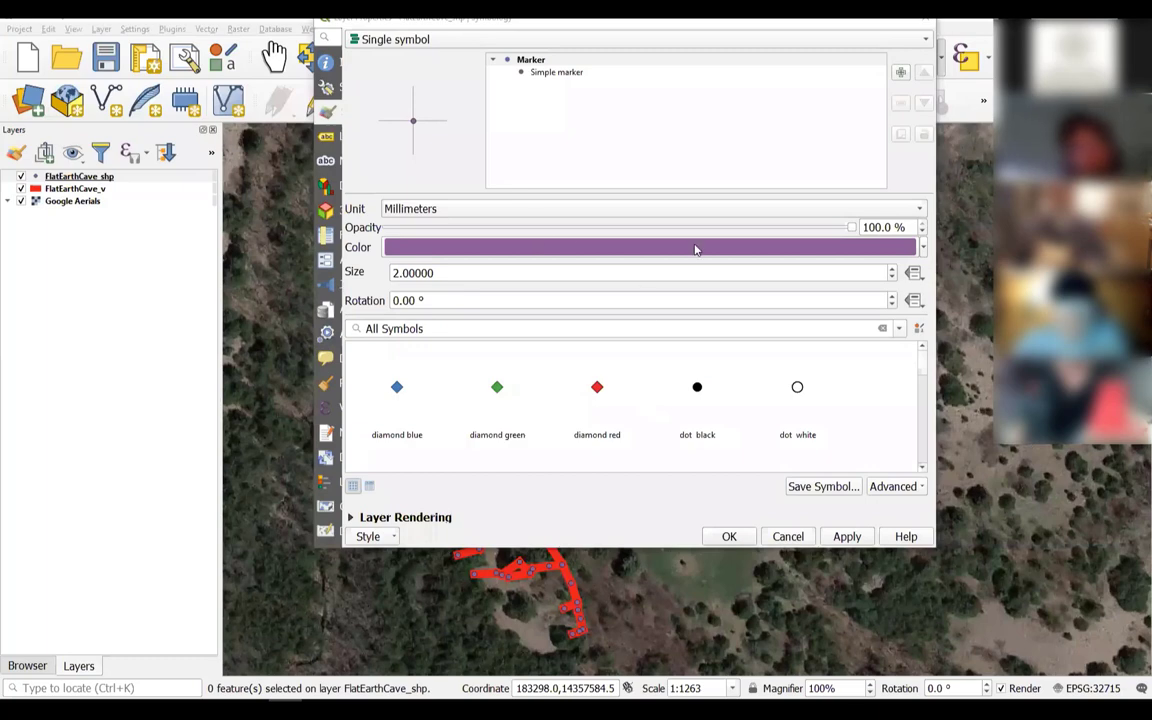
{"action": "scroll", "coordinate": [590, 388], "scroll_direction": "down", "scroll_amount": 2}
{"action": "scroll", "coordinate": [588, 395], "scroll_direction": "down", "scroll_amount": 5}
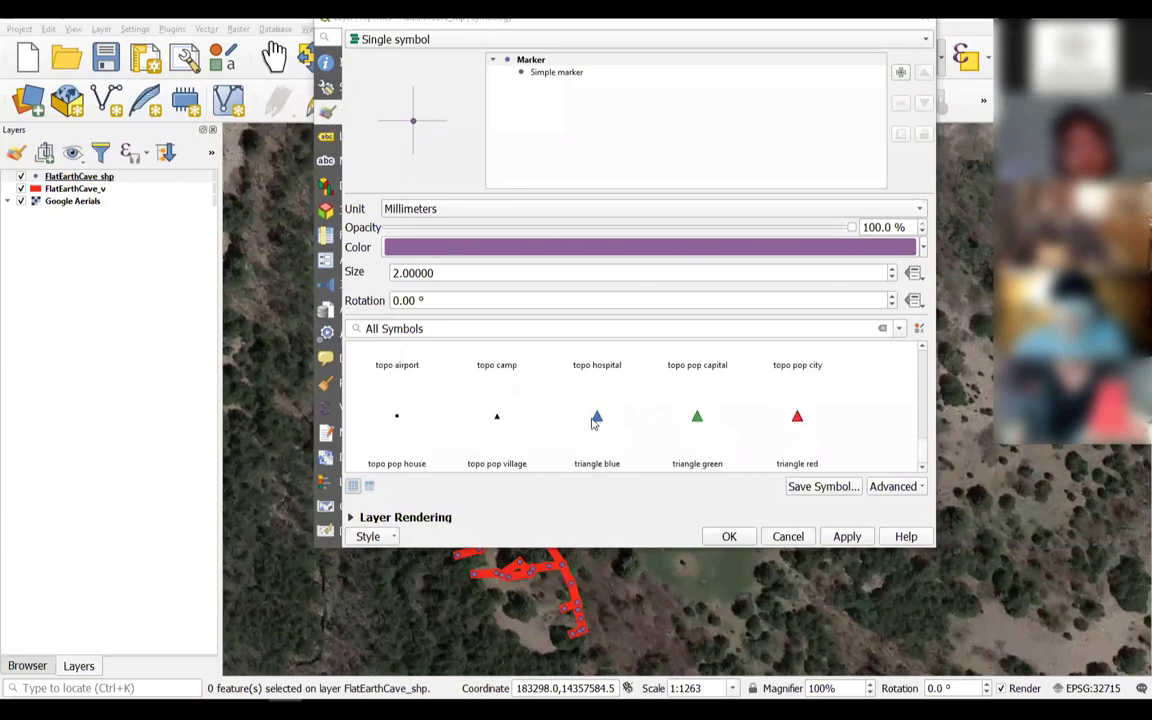
{"action": "left_click", "coordinate": [596, 418]}
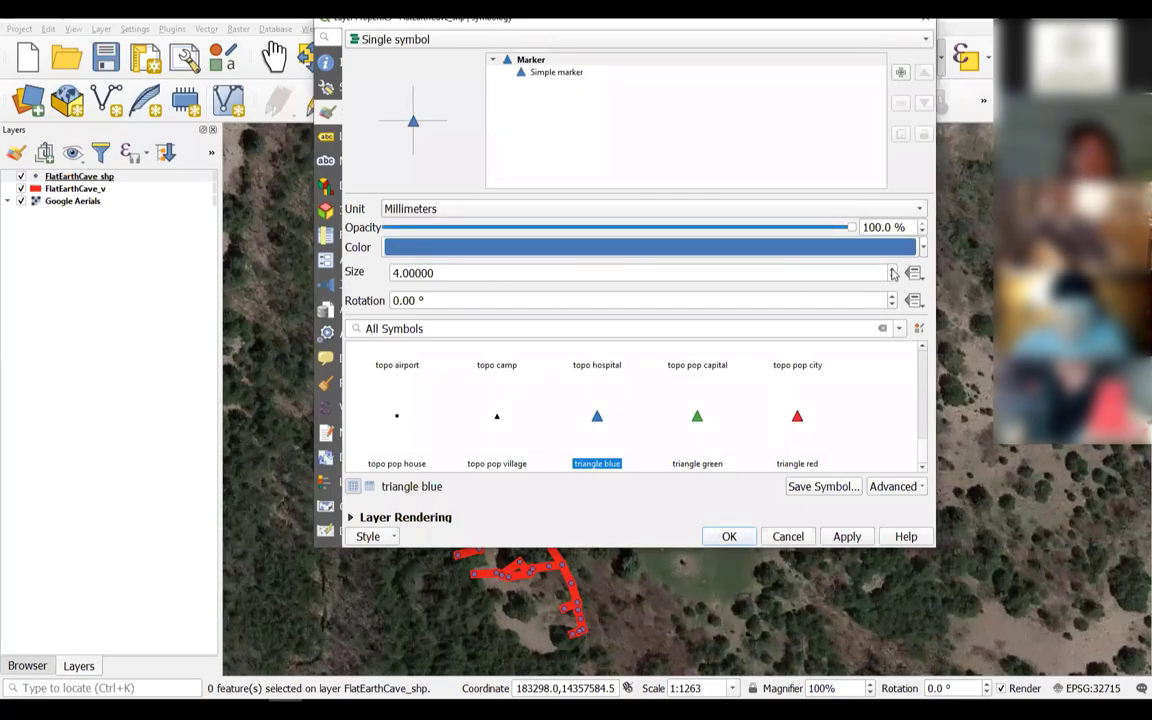
{"action": "left_click", "coordinate": [892, 268]}
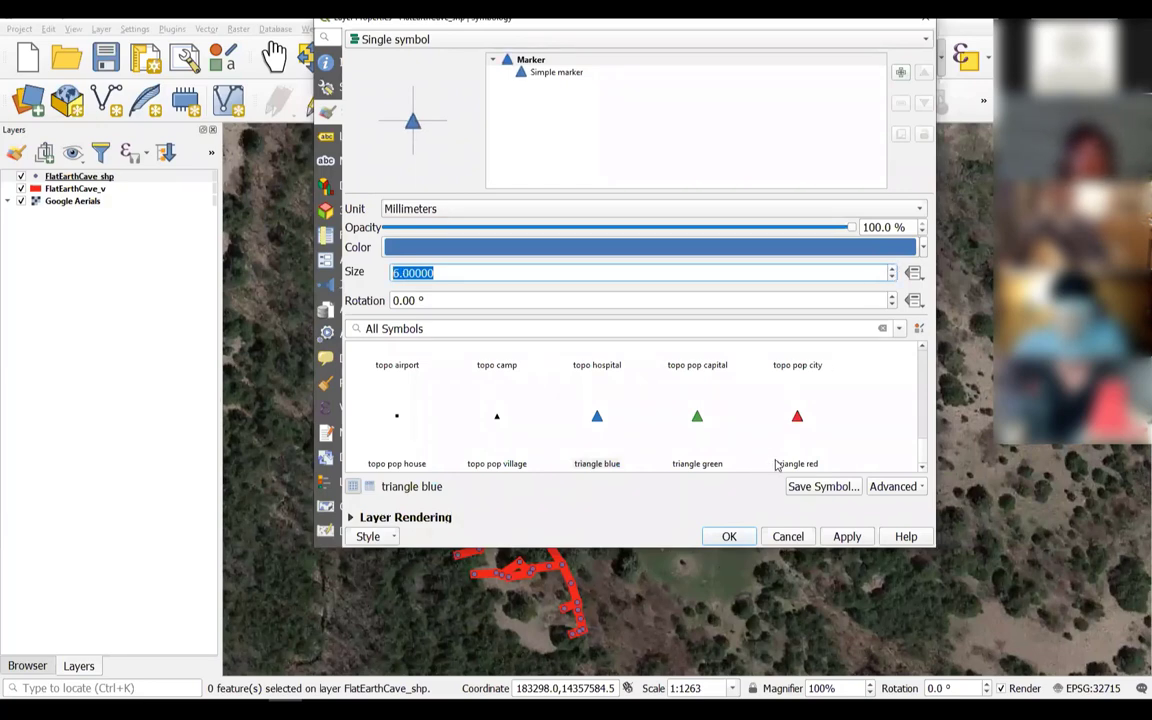
{"action": "left_click", "coordinate": [733, 534]}
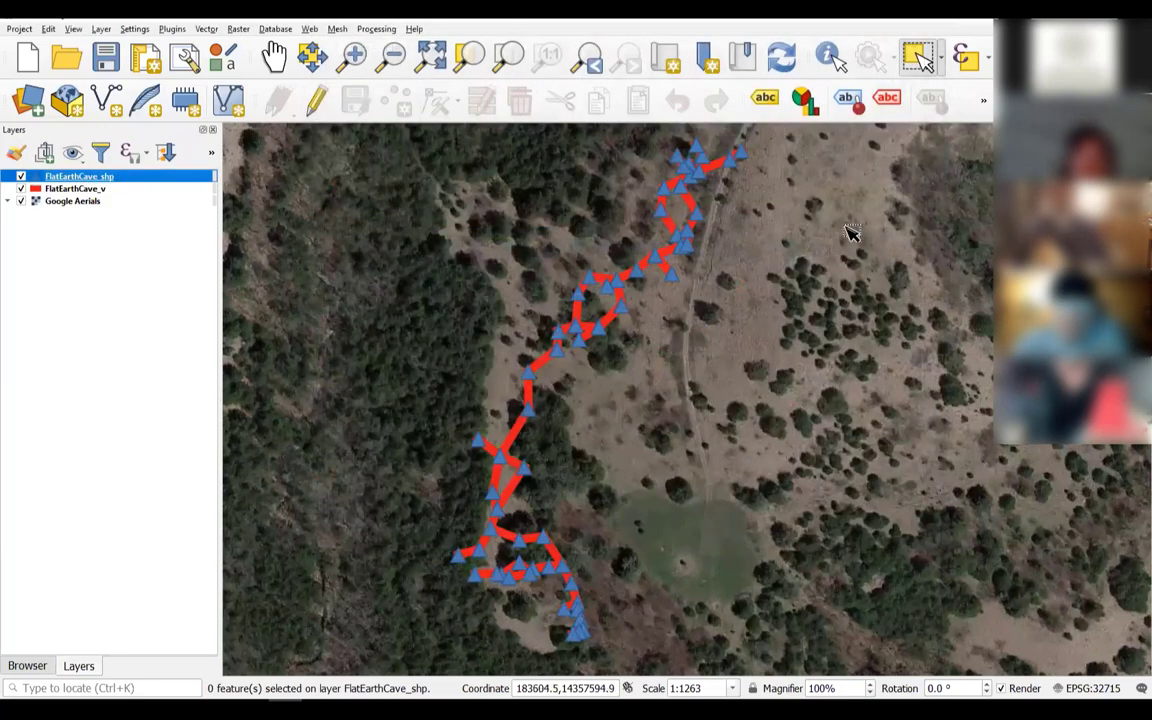
Examine the styled cave survey against the aerial imagery, from close-up detail out to the surrounding region and back
{"action": "scroll", "coordinate": [497, 306], "scroll_direction": "up", "scroll_amount": 1}
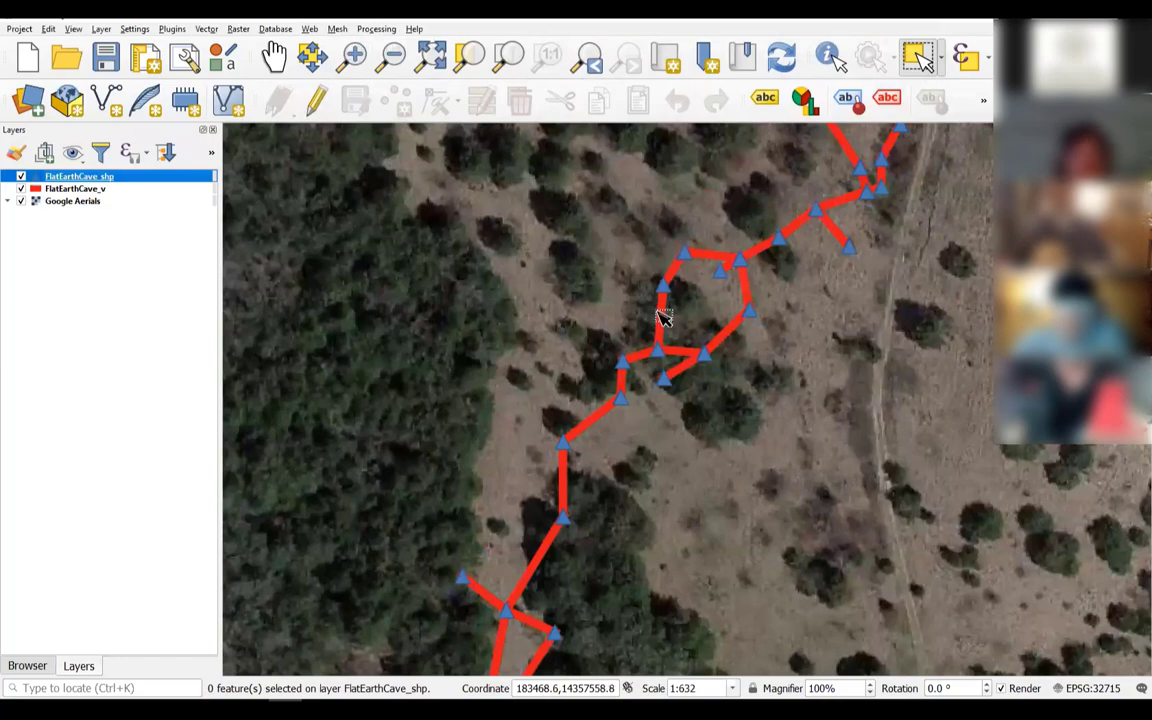
{"action": "scroll", "coordinate": [661, 318], "scroll_direction": "up", "scroll_amount": 1}
{"action": "scroll", "coordinate": [661, 318], "scroll_direction": "down", "scroll_amount": 2}
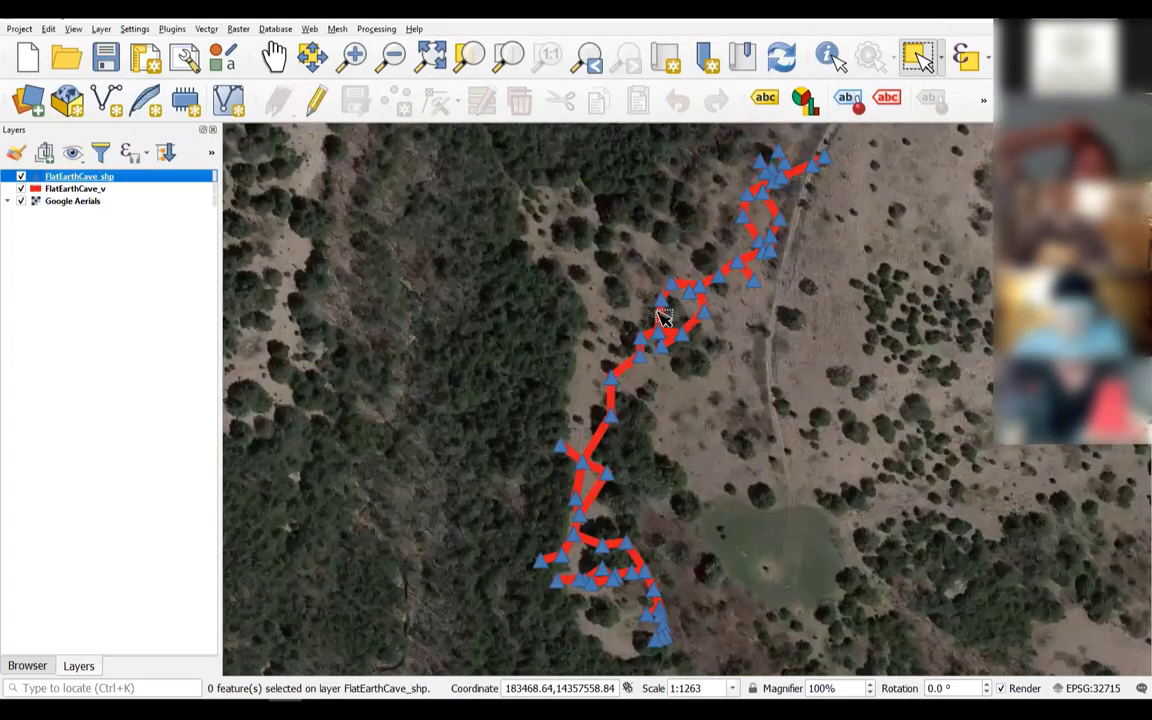
{"action": "scroll", "coordinate": [661, 318], "scroll_direction": "down", "scroll_amount": 1}
{"action": "scroll", "coordinate": [728, 396], "scroll_direction": "up", "scroll_amount": 1}
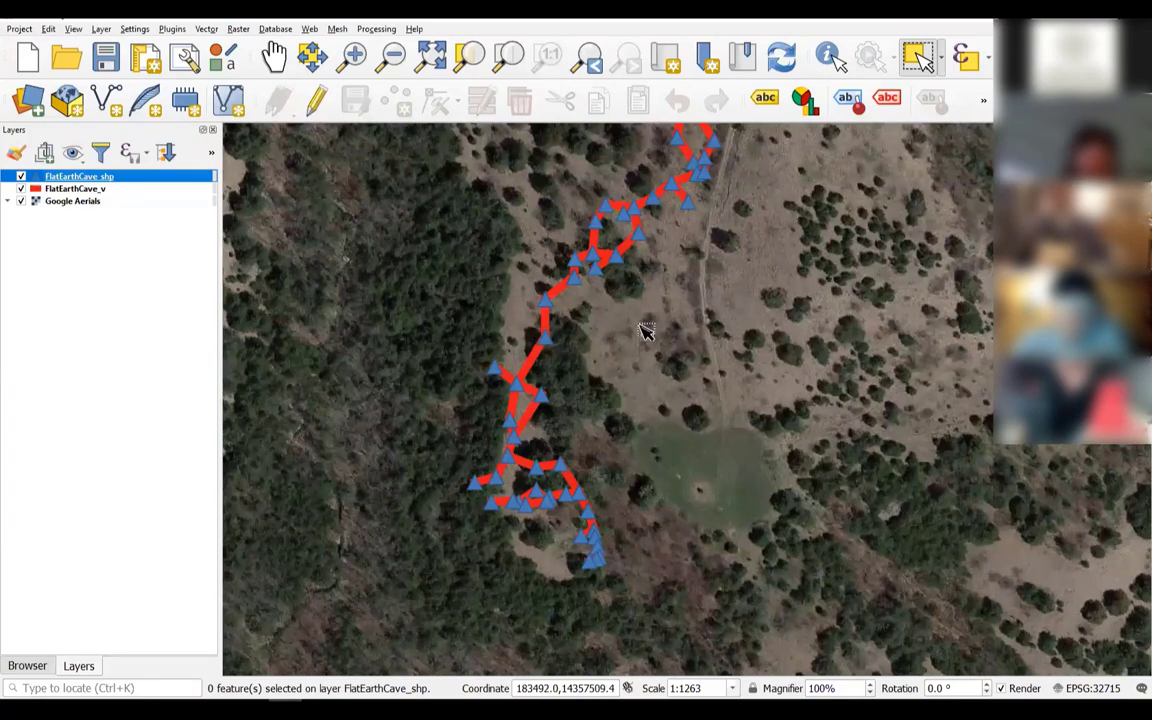
{"action": "scroll", "coordinate": [645, 323], "scroll_direction": "down", "scroll_amount": 1}
{"action": "scroll", "coordinate": [650, 325], "scroll_direction": "down", "scroll_amount": 4}
{"action": "scroll", "coordinate": [680, 330], "scroll_direction": "down", "scroll_amount": 1}
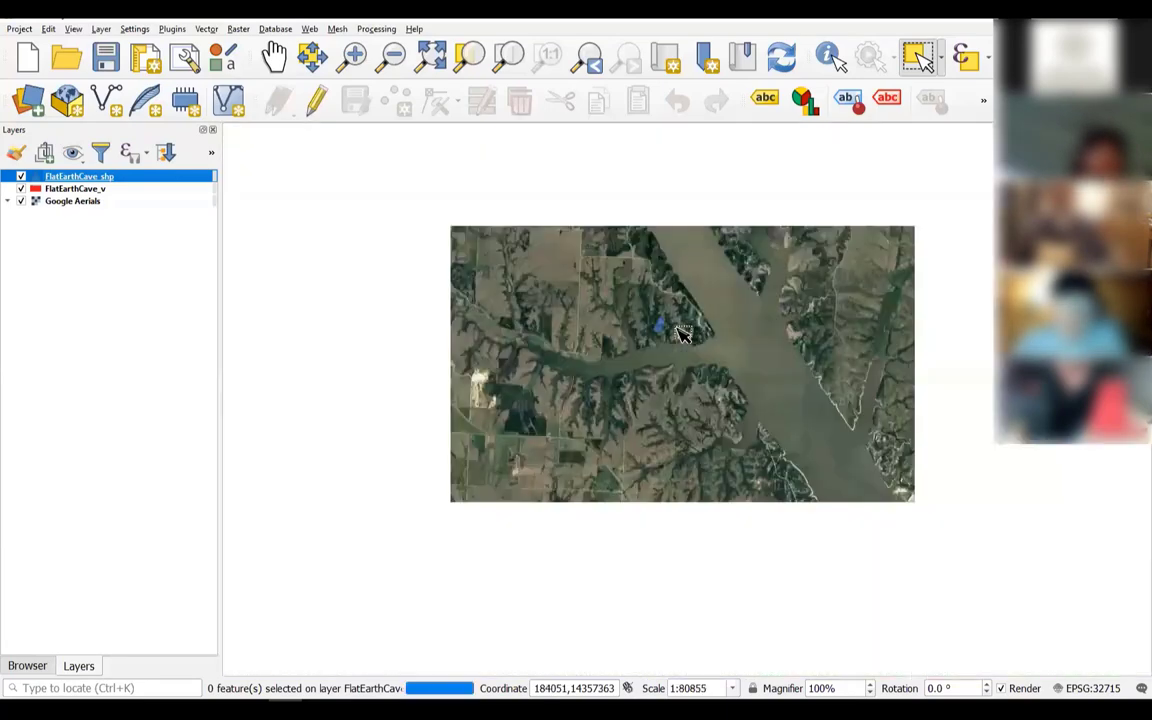
{"action": "scroll", "coordinate": [680, 333], "scroll_direction": "down", "scroll_amount": 4}
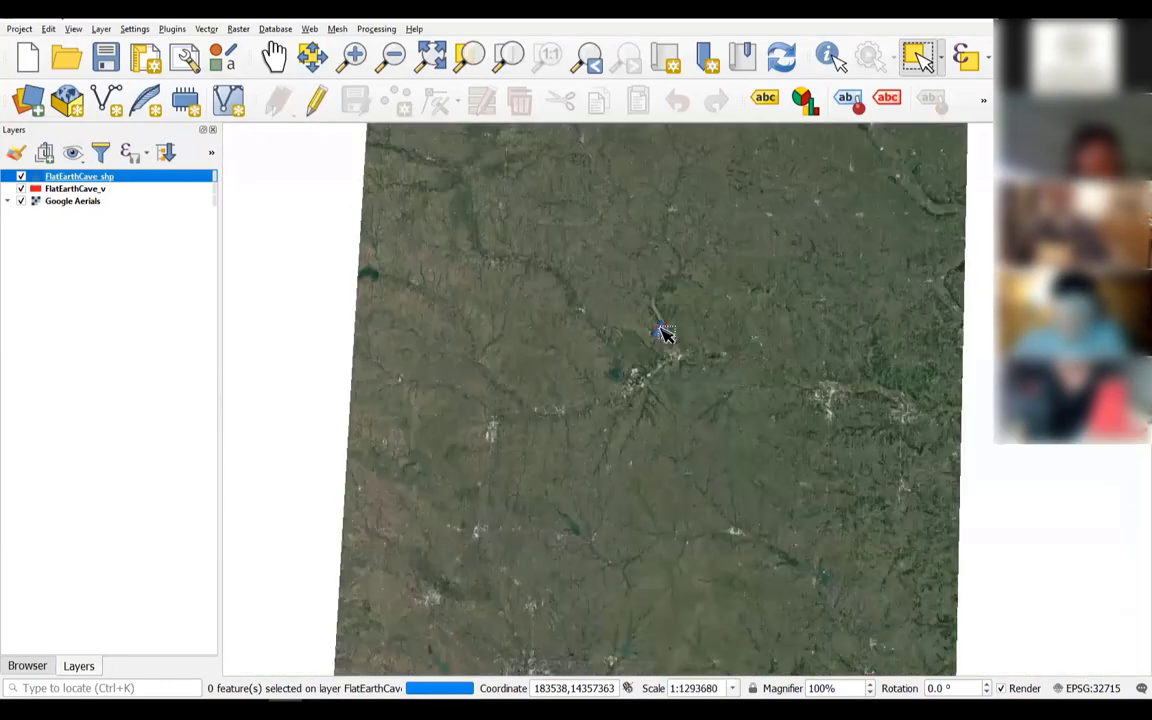
{"action": "scroll", "coordinate": [665, 333], "scroll_direction": "up", "scroll_amount": 5}
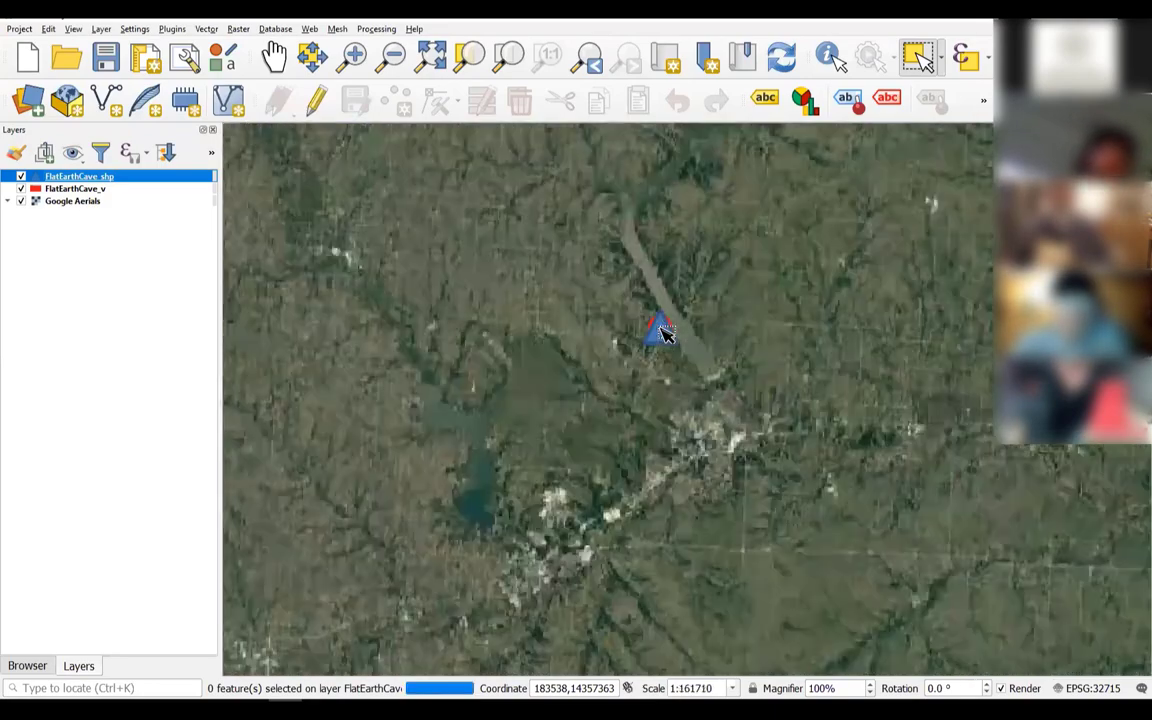
{"action": "scroll", "coordinate": [665, 333], "scroll_direction": "up", "scroll_amount": 3}
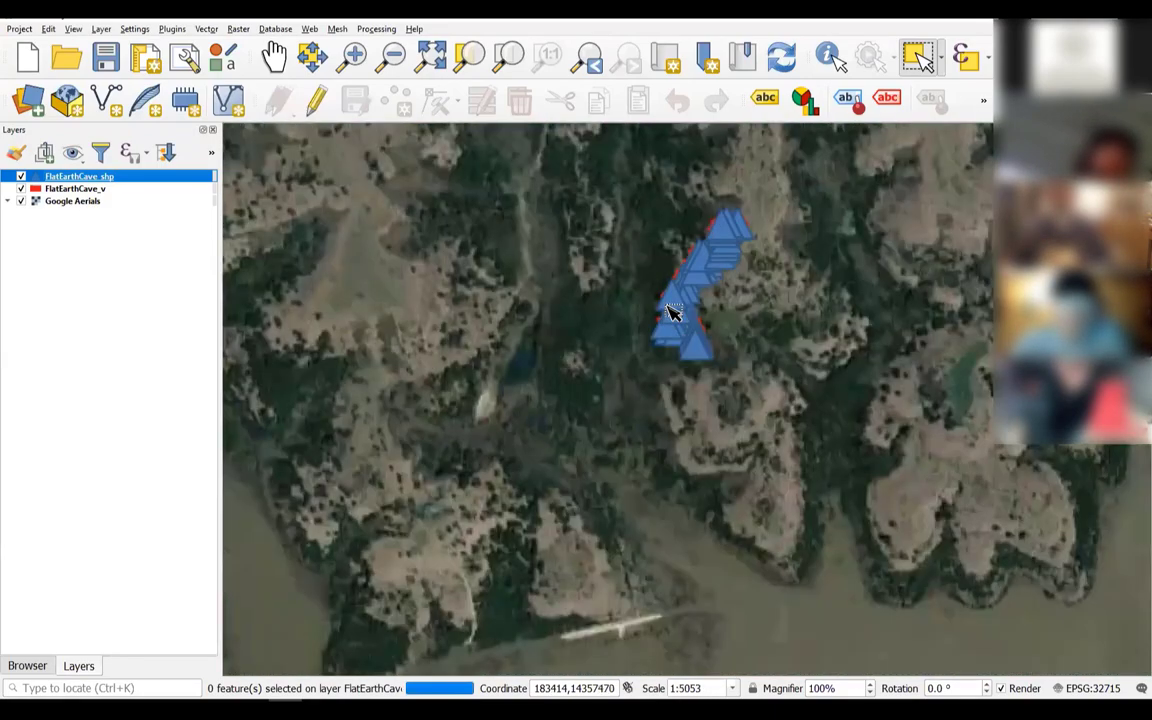
{"action": "scroll", "coordinate": [697, 320], "scroll_direction": "up", "scroll_amount": 1}
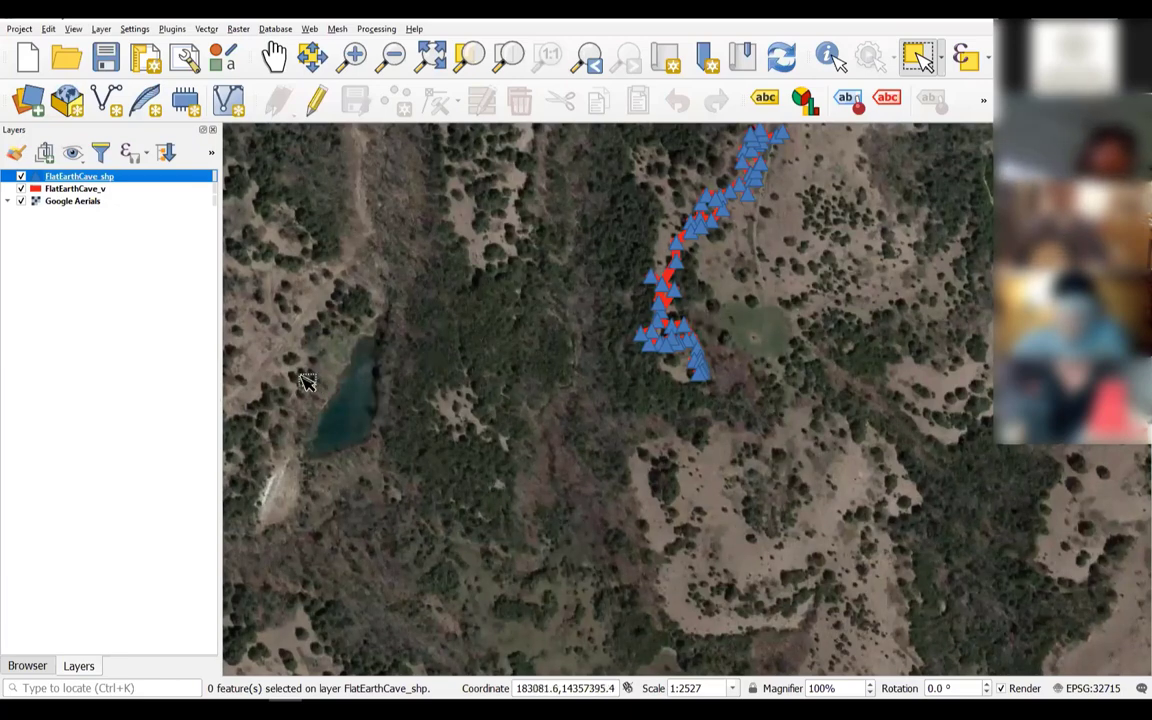
Switch to TextPad and copy the whole Python script below the tile links in QGIS_BaseMapLinks.txt
{"action": "left_click", "coordinate": [71, 202]}
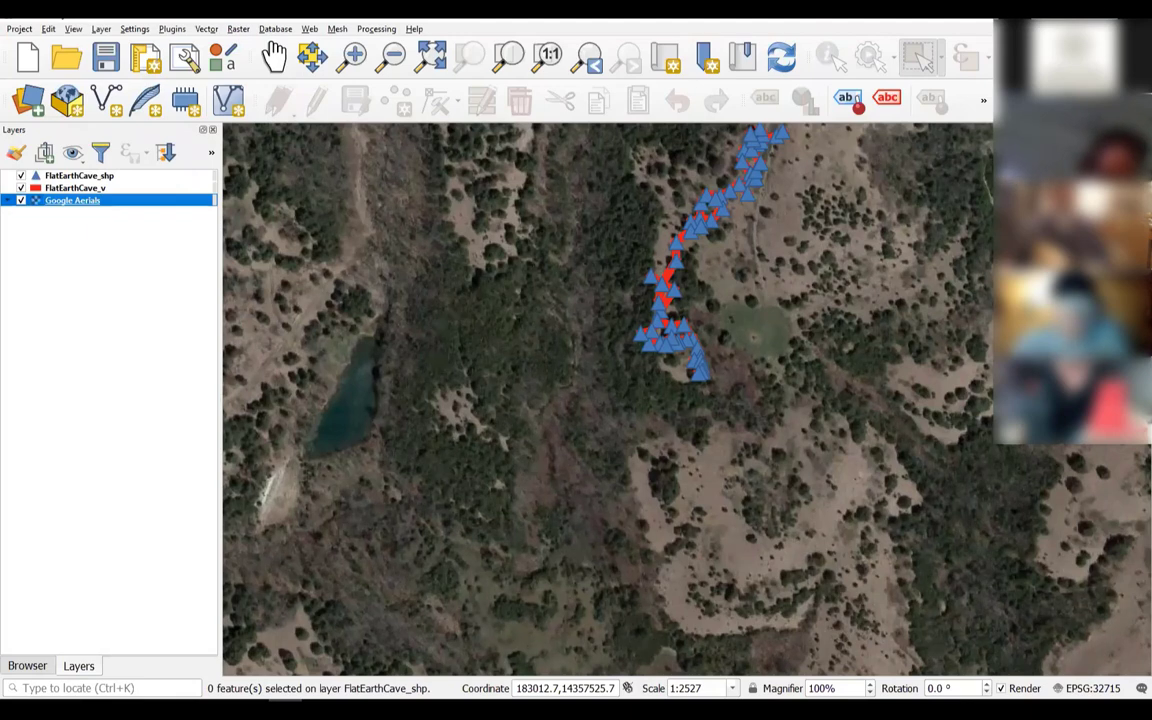
{"action": "key", "text": "alt+Tab"}
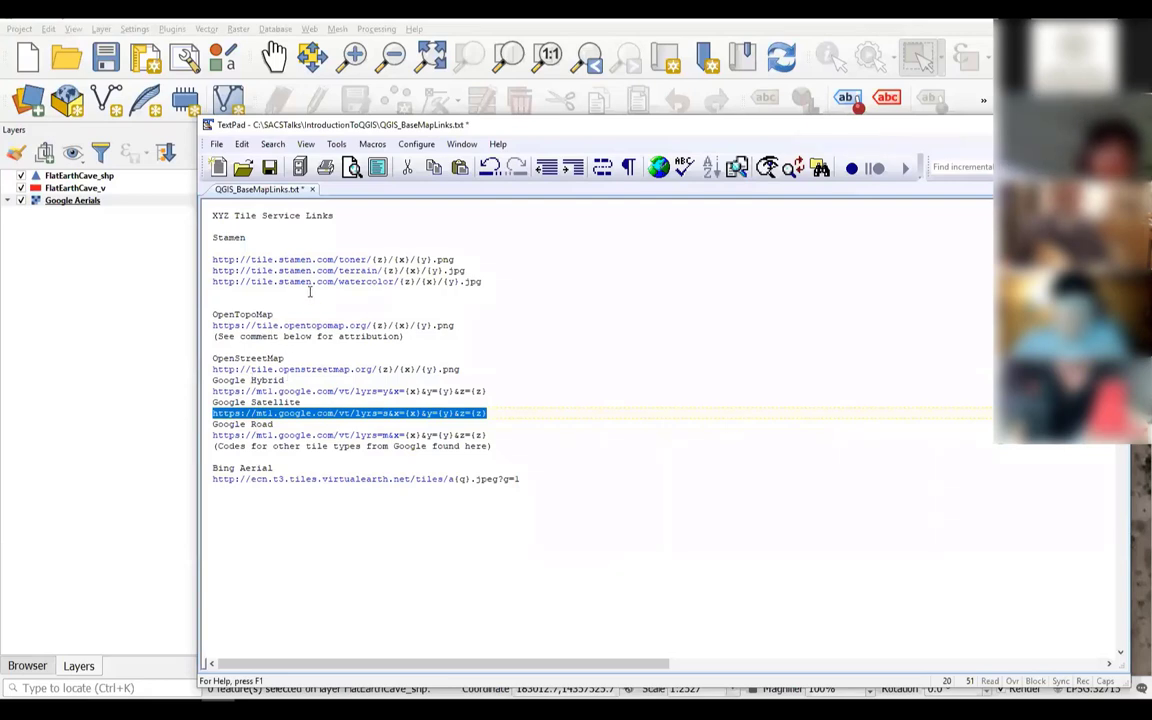
{"action": "scroll", "coordinate": [290, 304], "scroll_direction": "down", "scroll_amount": 7}
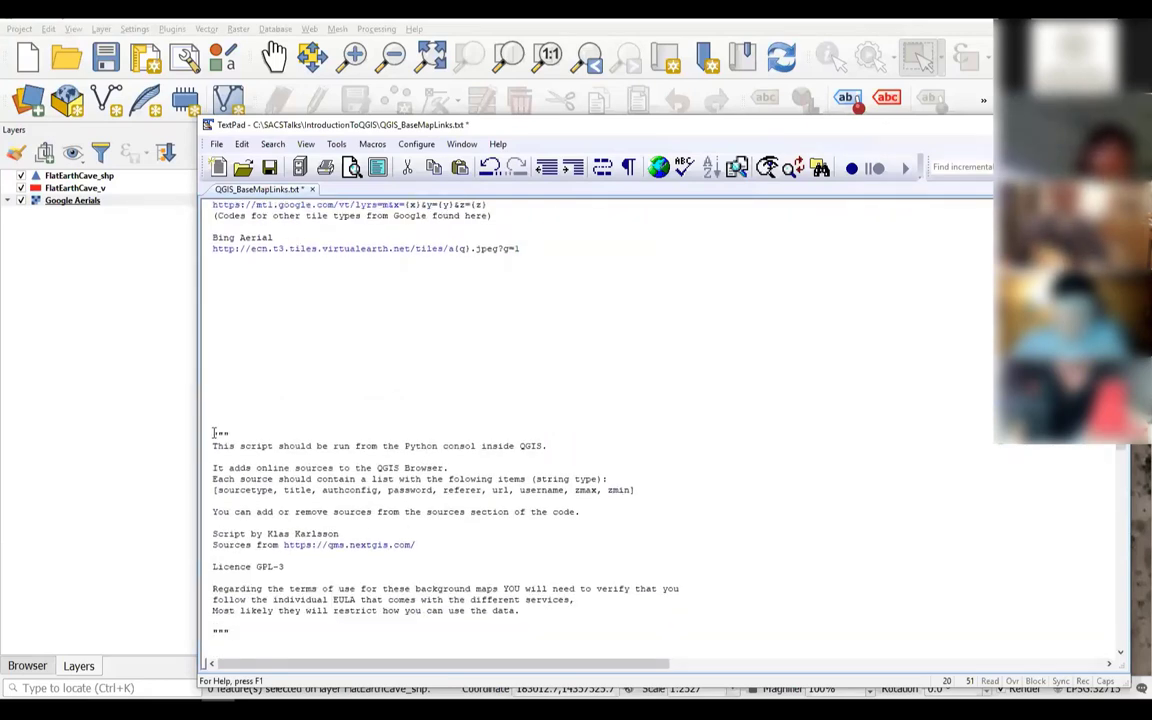
{"action": "left_click_drag", "start_coordinate": [213, 432], "coordinate": [483, 522]}
{"action": "right_click", "coordinate": [364, 470]}
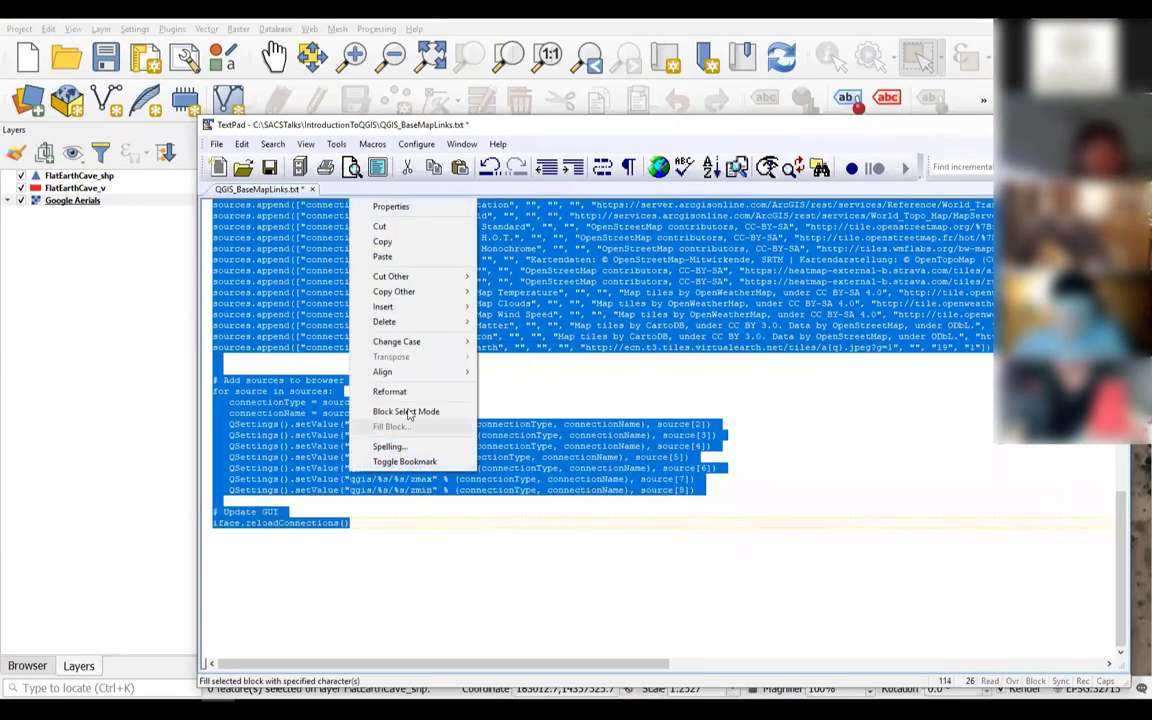
{"action": "left_click", "coordinate": [384, 242]}
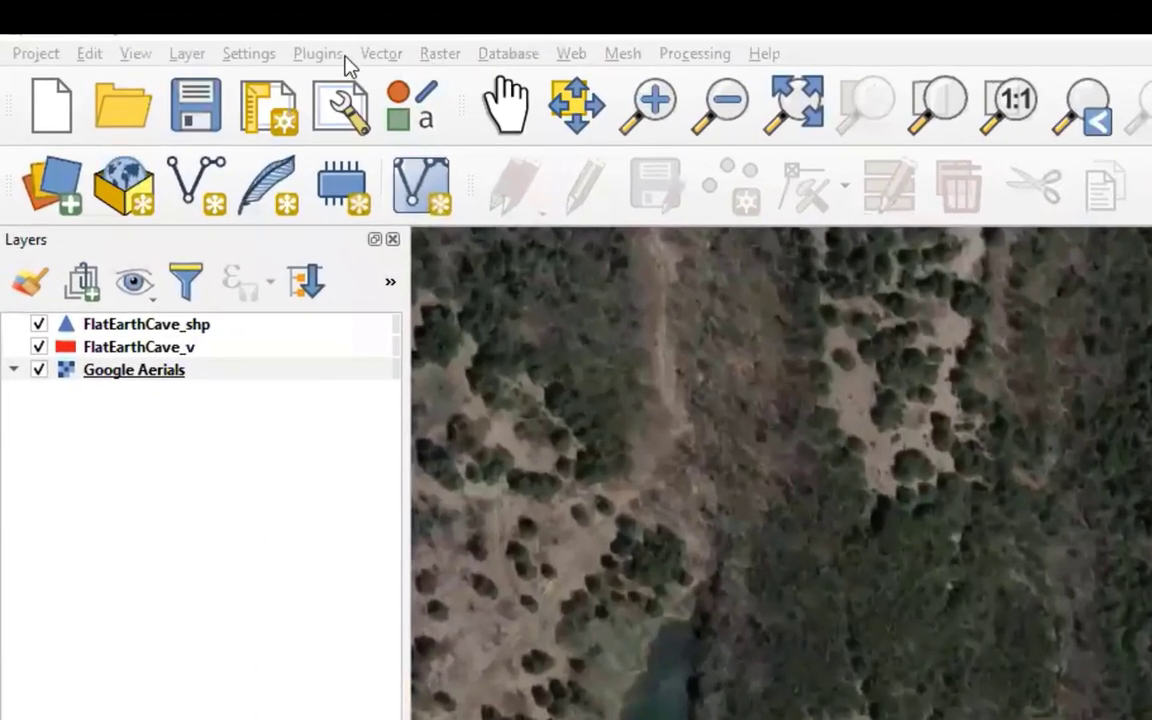
Return to QGIS and paste the copied basemap script into the Python Console
{"action": "left_click", "coordinate": [177, 31]}
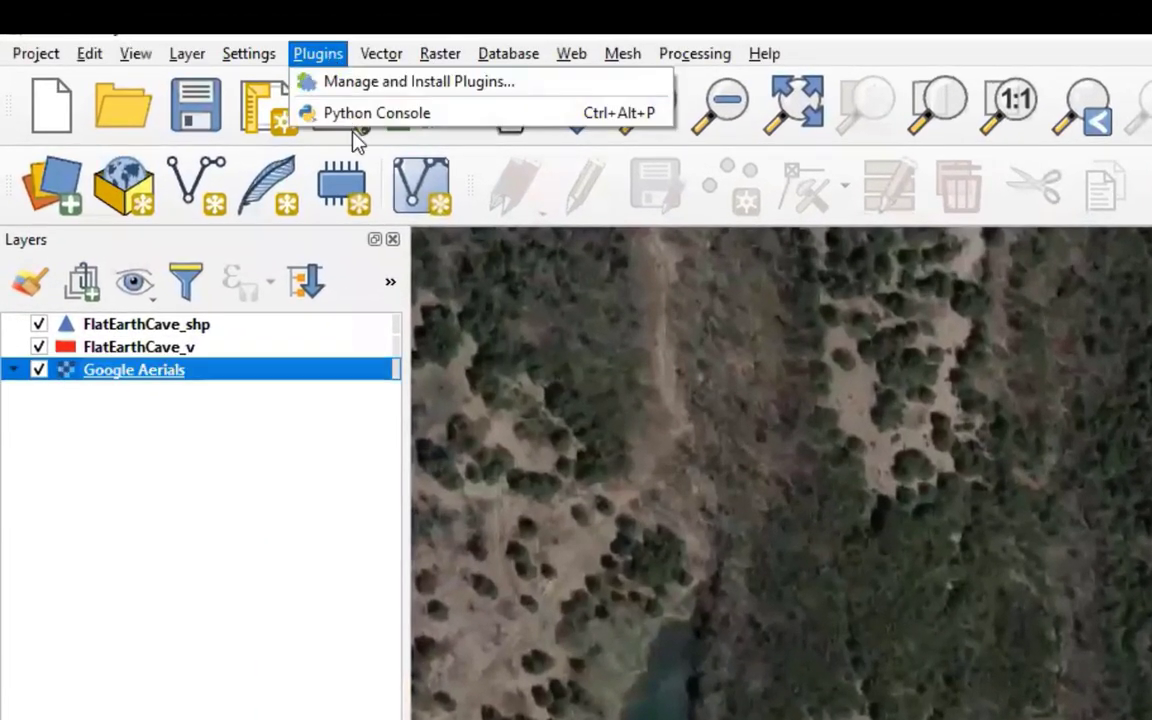
{"action": "left_click", "coordinate": [360, 113]}
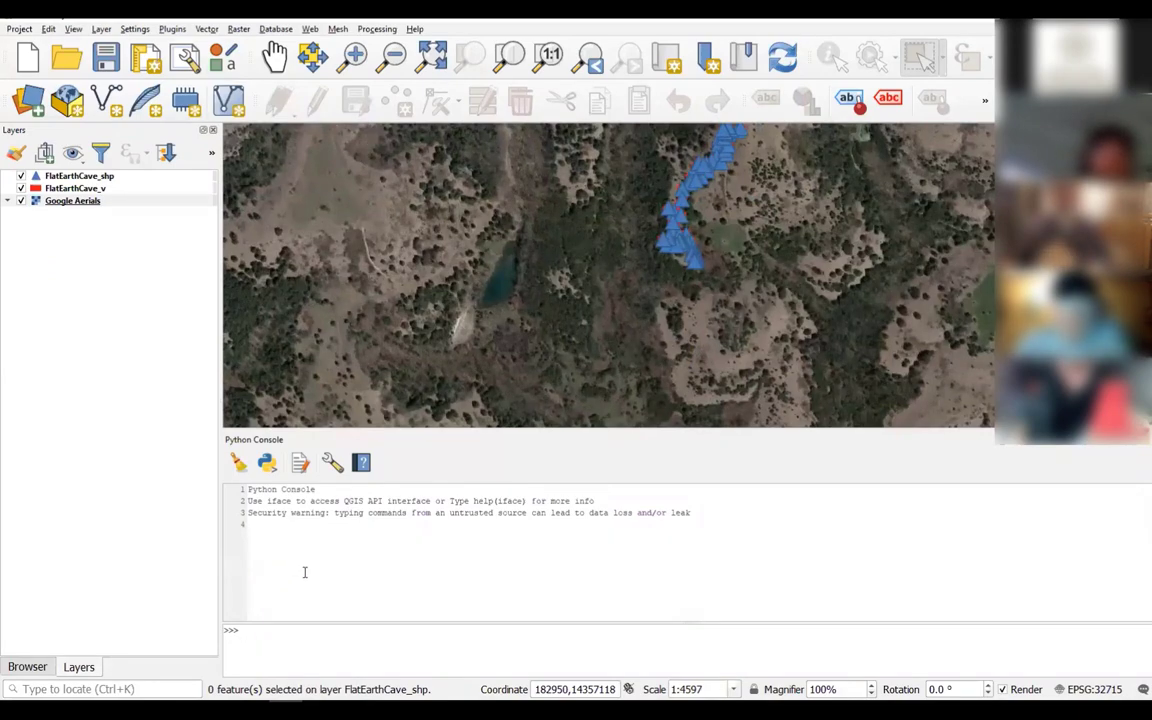
{"action": "key", "text": "ctrl+v"}
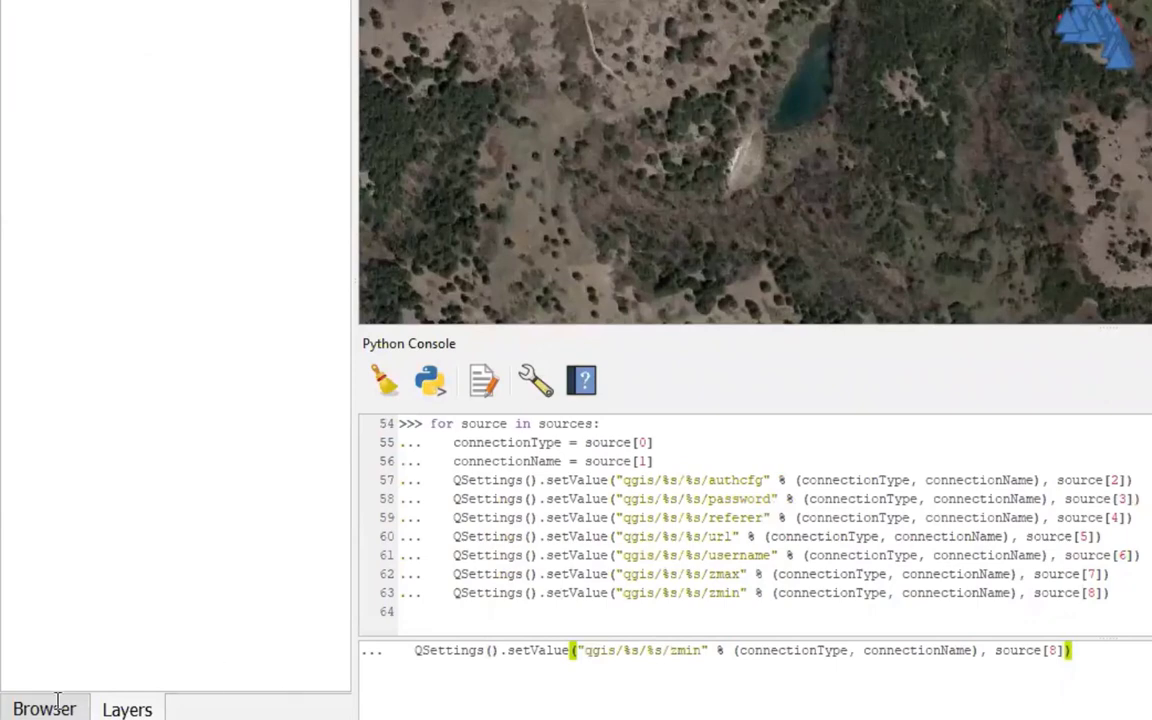
Run the script's final iface.reloadConnections() line, review the XYZ Tiles connections in the Browser, and close the Python Console
{"action": "left_click", "coordinate": [44, 709]}
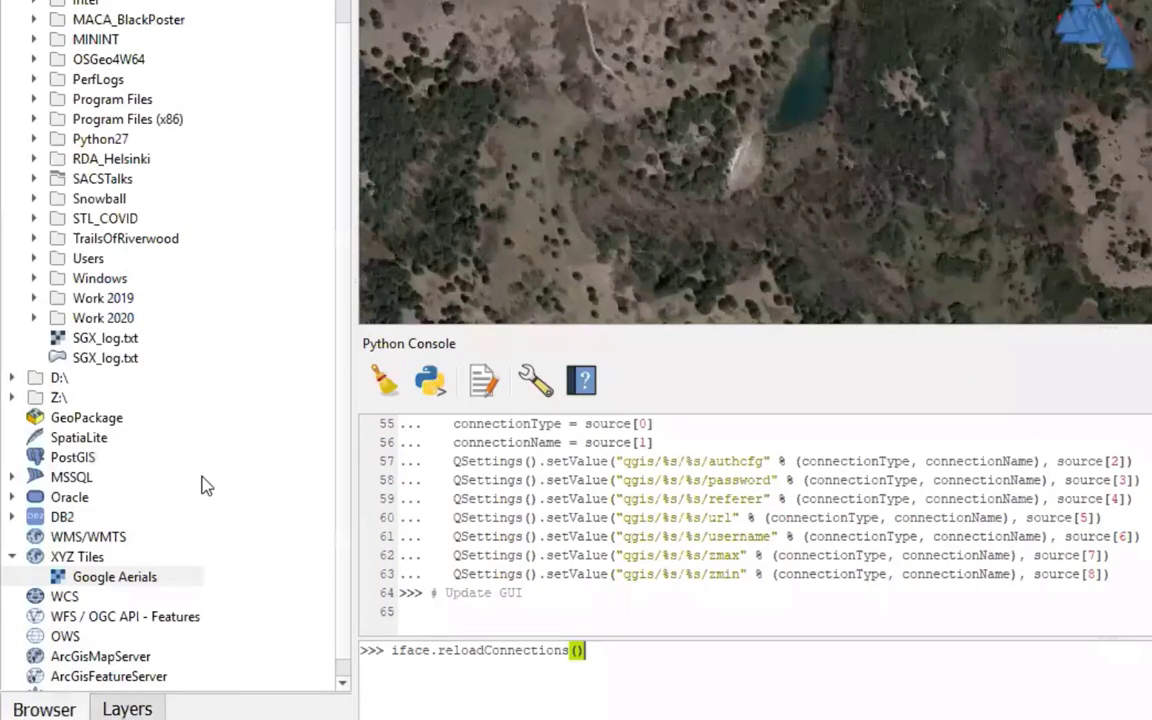
{"action": "scroll", "coordinate": [95, 566], "scroll_direction": "down", "scroll_amount": 1}
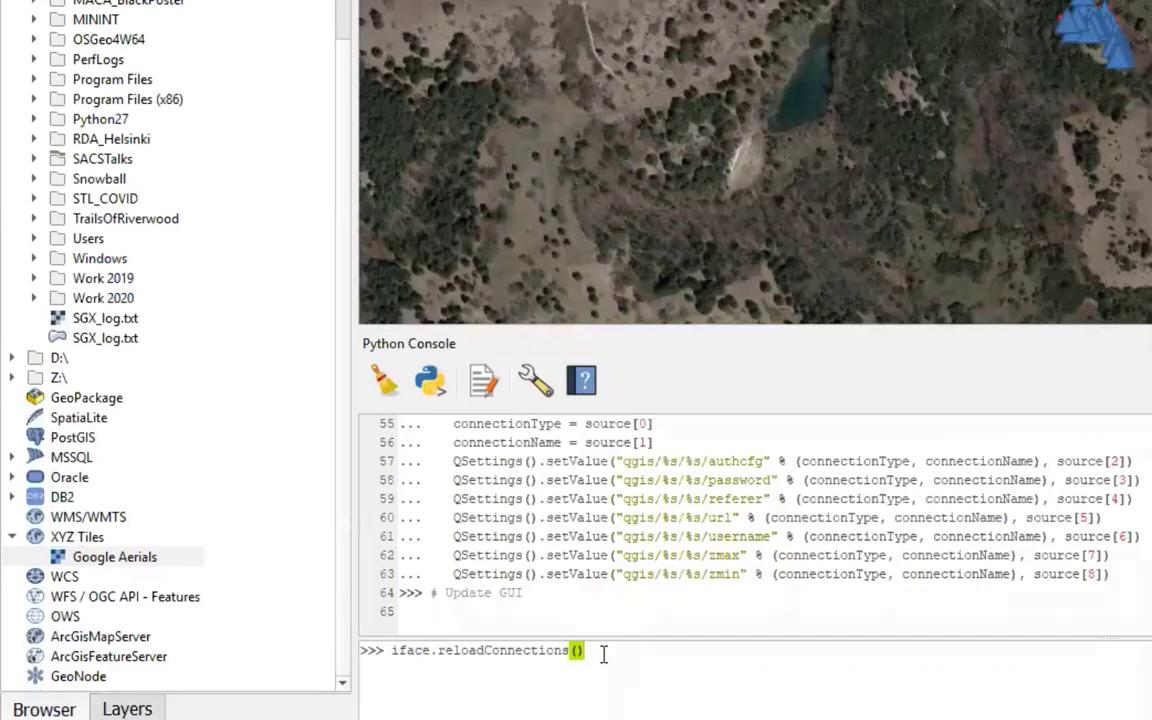
{"action": "key", "text": "Return"}
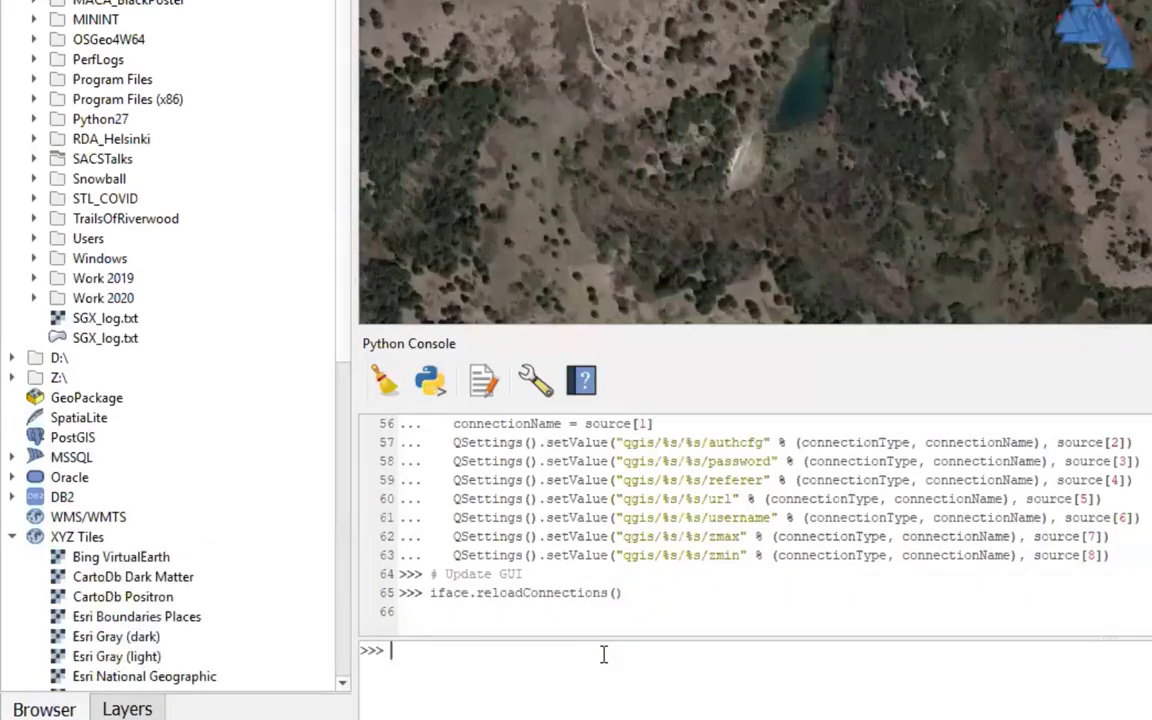
{"action": "scroll", "coordinate": [150, 470], "scroll_direction": "down", "scroll_amount": 10}
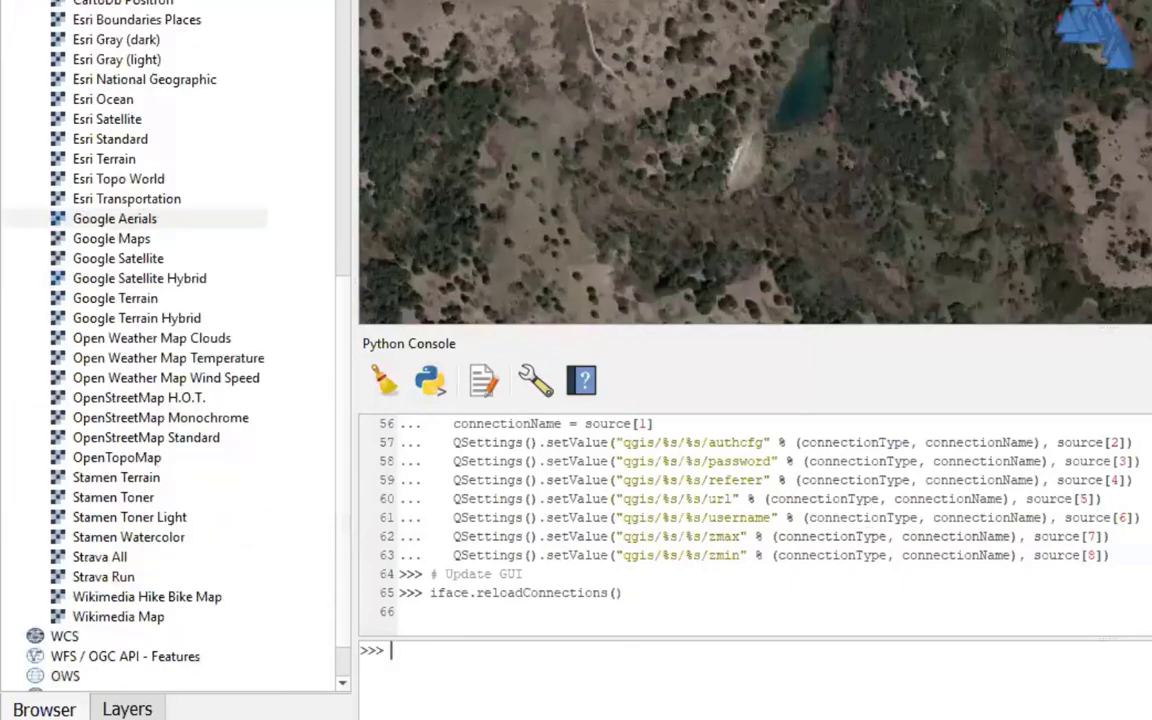
{"action": "left_click", "coordinate": [1146, 439]}
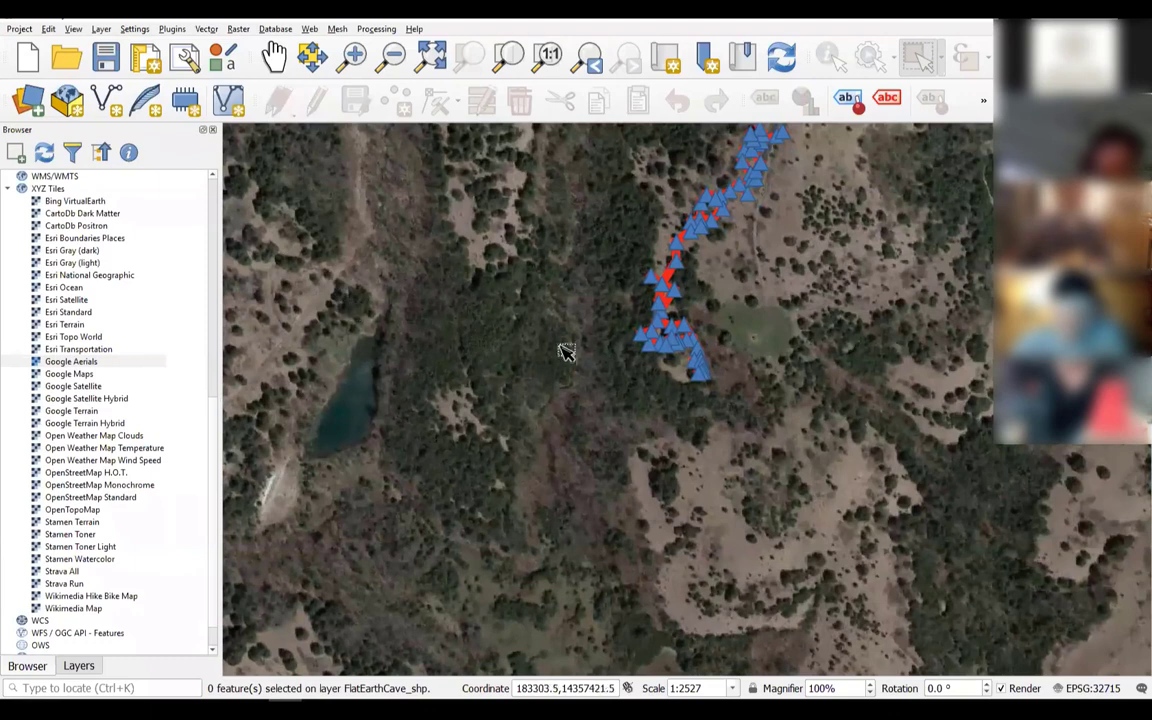
Add the Bing VirtualEarth XYZ tiles to the map and display the layer list
{"action": "scroll", "coordinate": [565, 345], "scroll_direction": "up", "scroll_amount": 1}
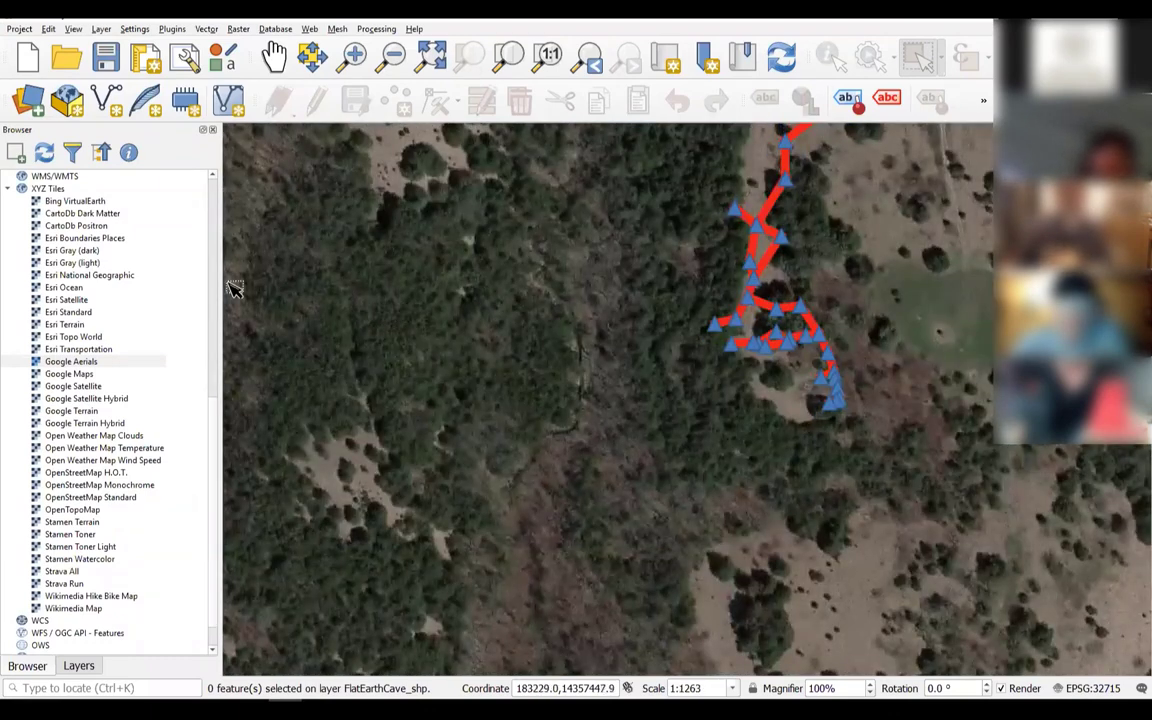
{"action": "left_click", "coordinate": [75, 201]}
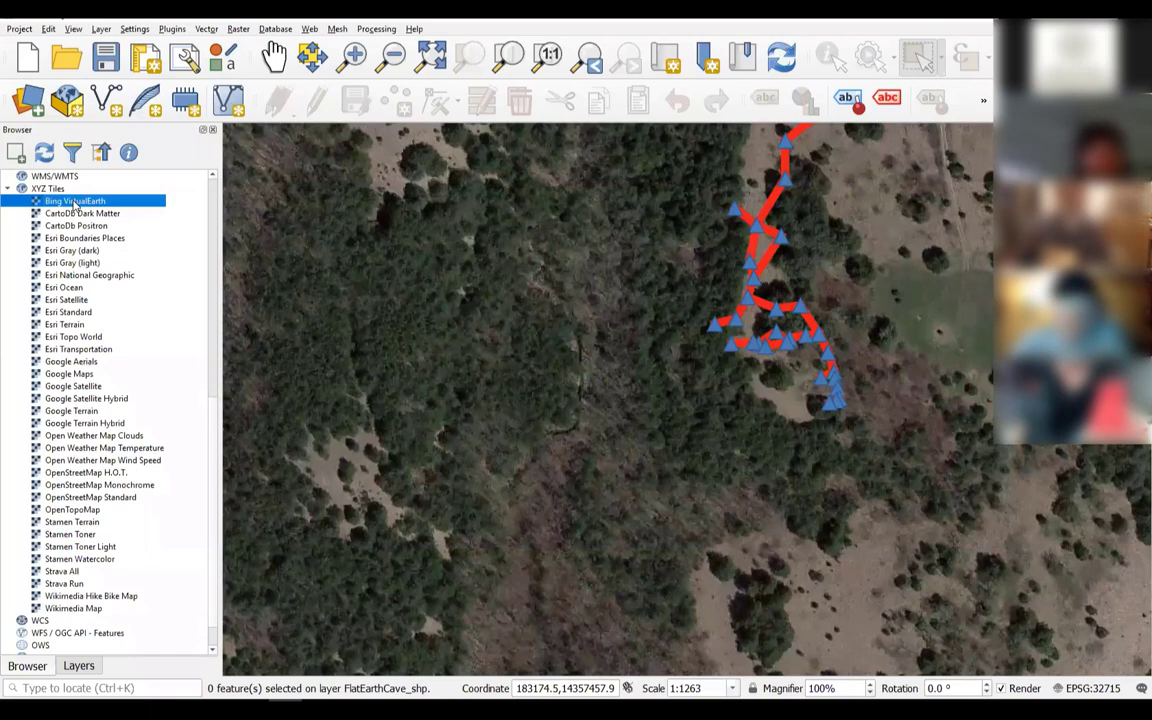
{"action": "left_click_drag", "start_coordinate": [75, 205], "coordinate": [583, 345]}
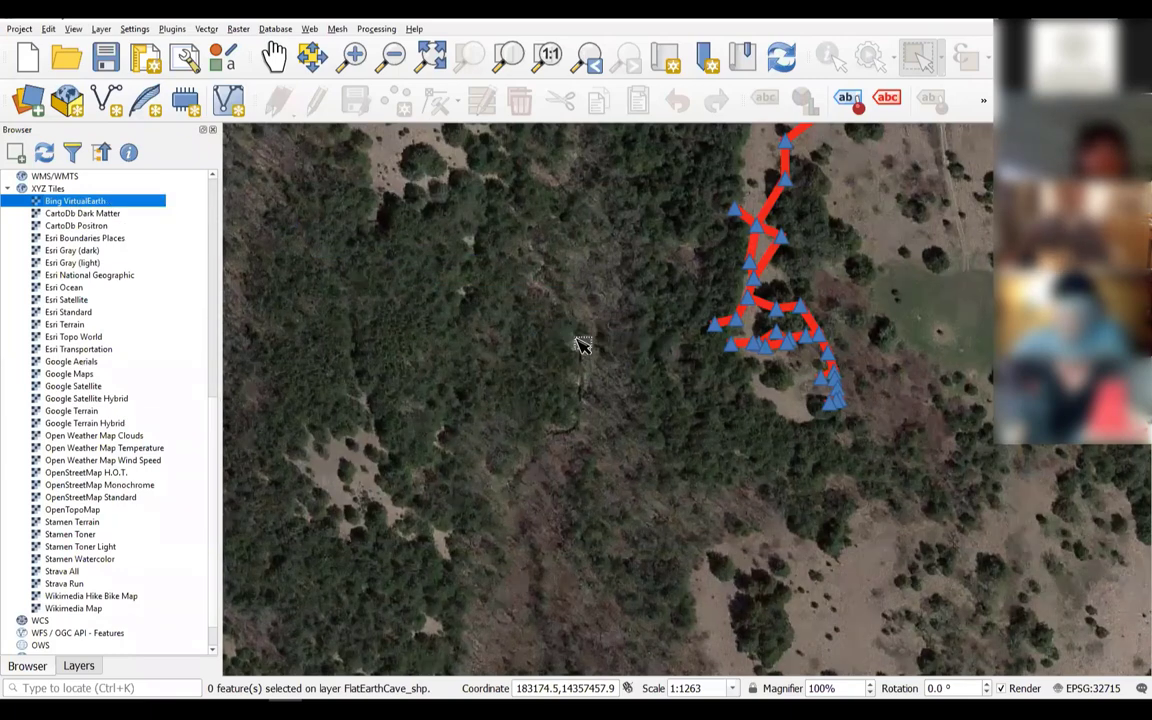
{"action": "left_click", "coordinate": [78, 665]}
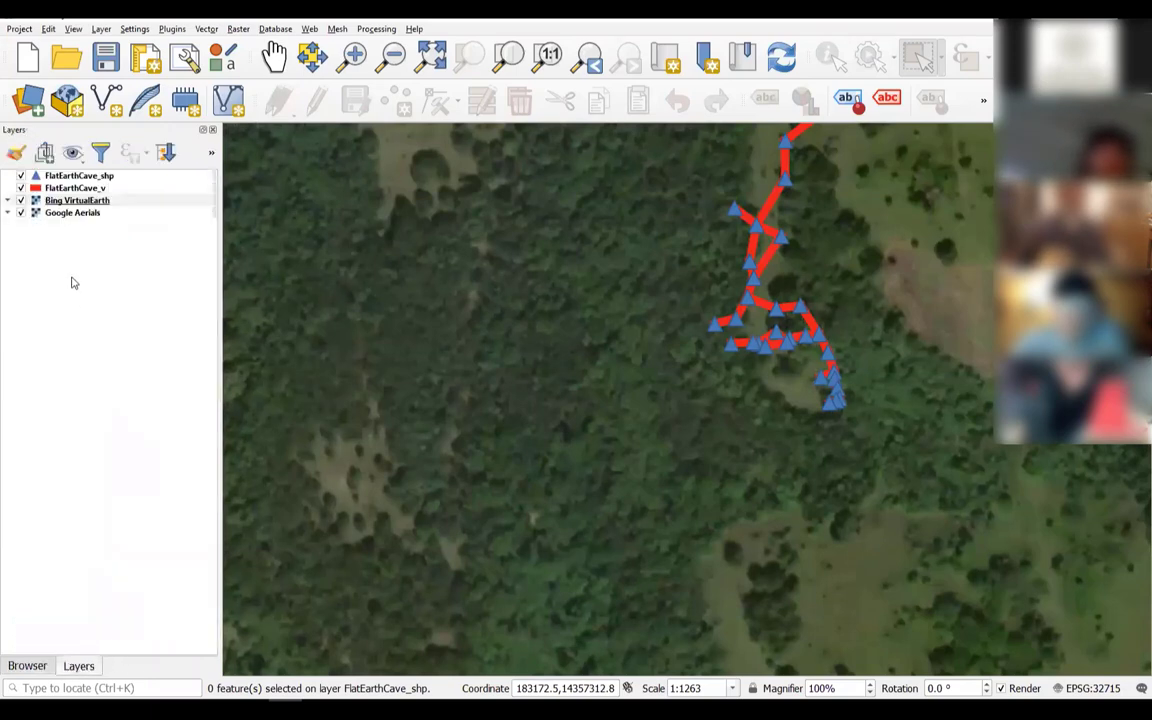
Compare the Bing VirtualEarth and Google Aerials imagery around the cave by toggling the Bing layer, leaving it hidden
{"action": "left_click", "coordinate": [22, 201]}
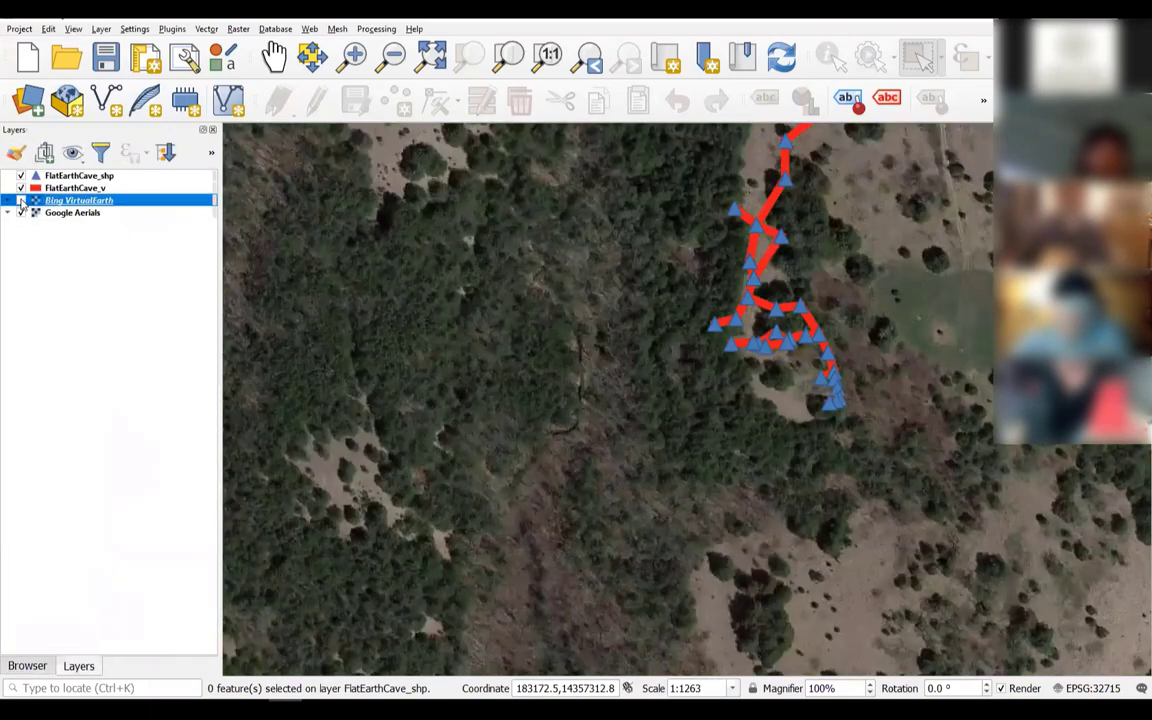
{"action": "left_click", "coordinate": [21, 201]}
{"action": "left_click", "coordinate": [21, 201]}
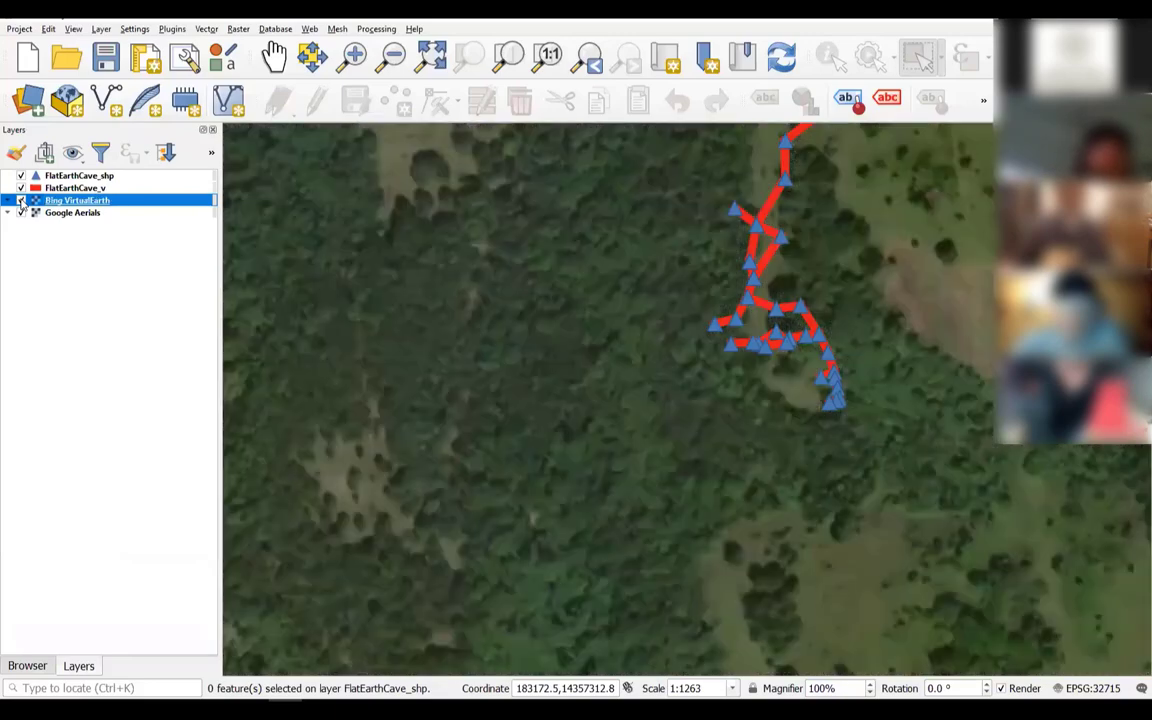
{"action": "left_click", "coordinate": [21, 201]}
{"action": "left_click", "coordinate": [21, 201]}
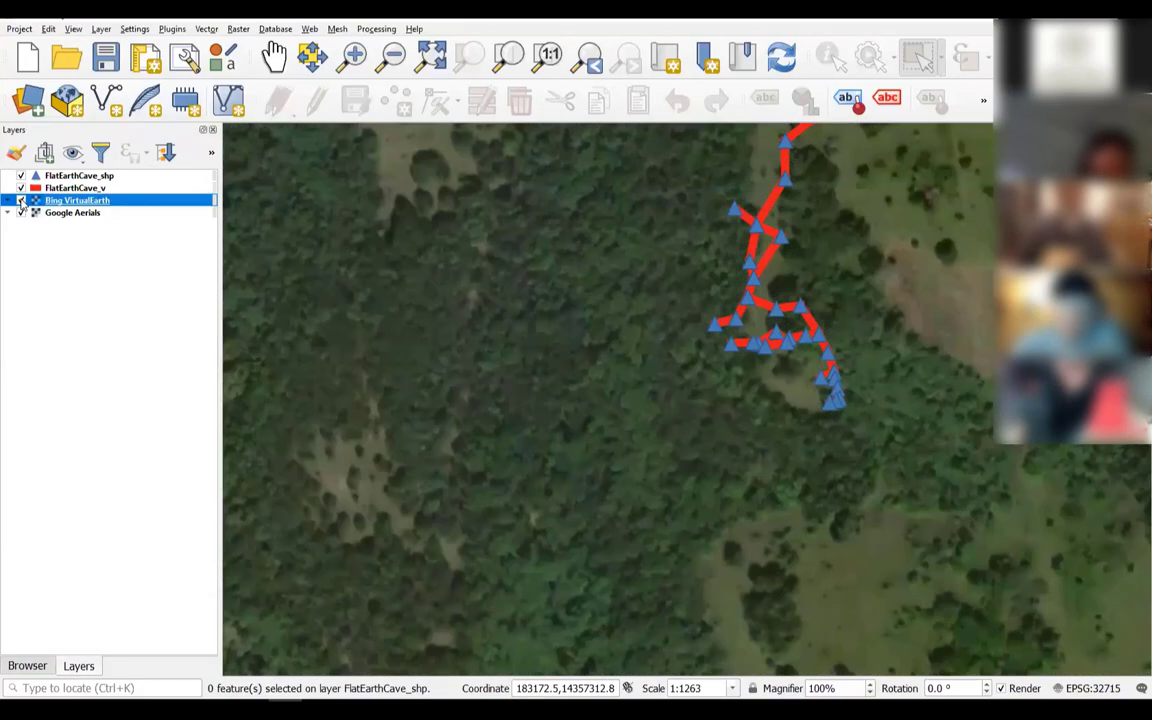
{"action": "left_click", "coordinate": [21, 201]}
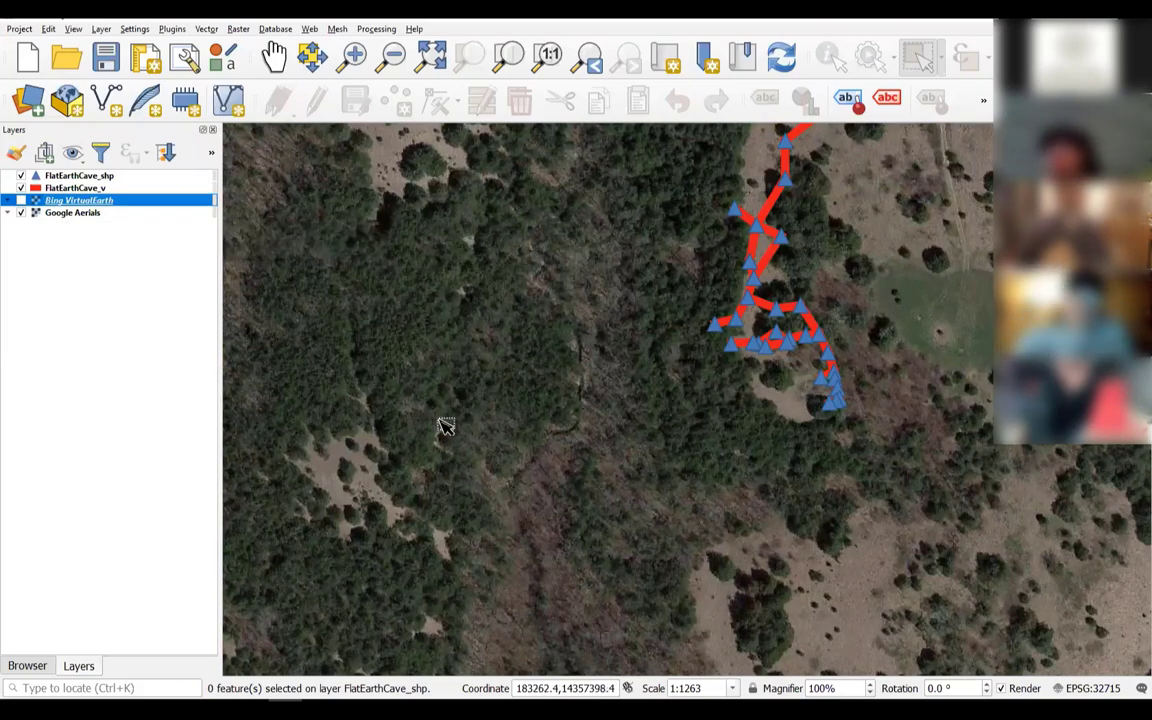
Examine the Google Aerials imagery southward from the cave across the Gulf to a city on the Yucatán's Caribbean coast
{"action": "scroll", "coordinate": [548, 474], "scroll_direction": "down", "scroll_amount": 8}
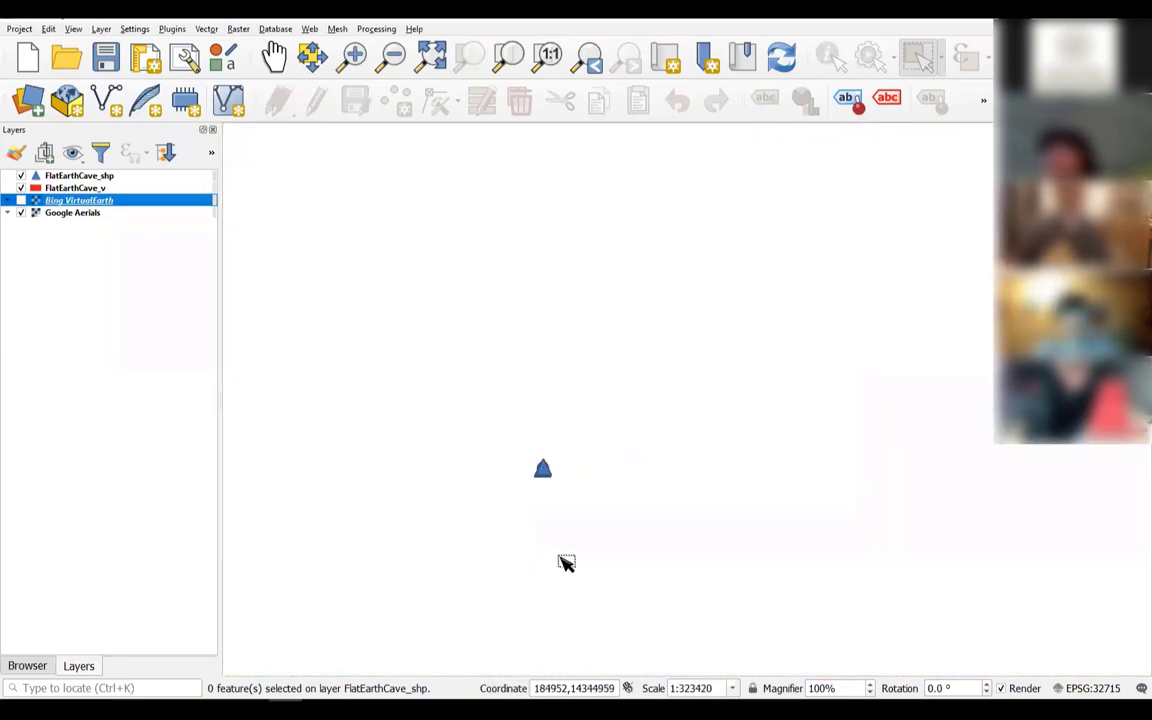
{"action": "scroll", "coordinate": [565, 497], "scroll_direction": "down", "scroll_amount": 3}
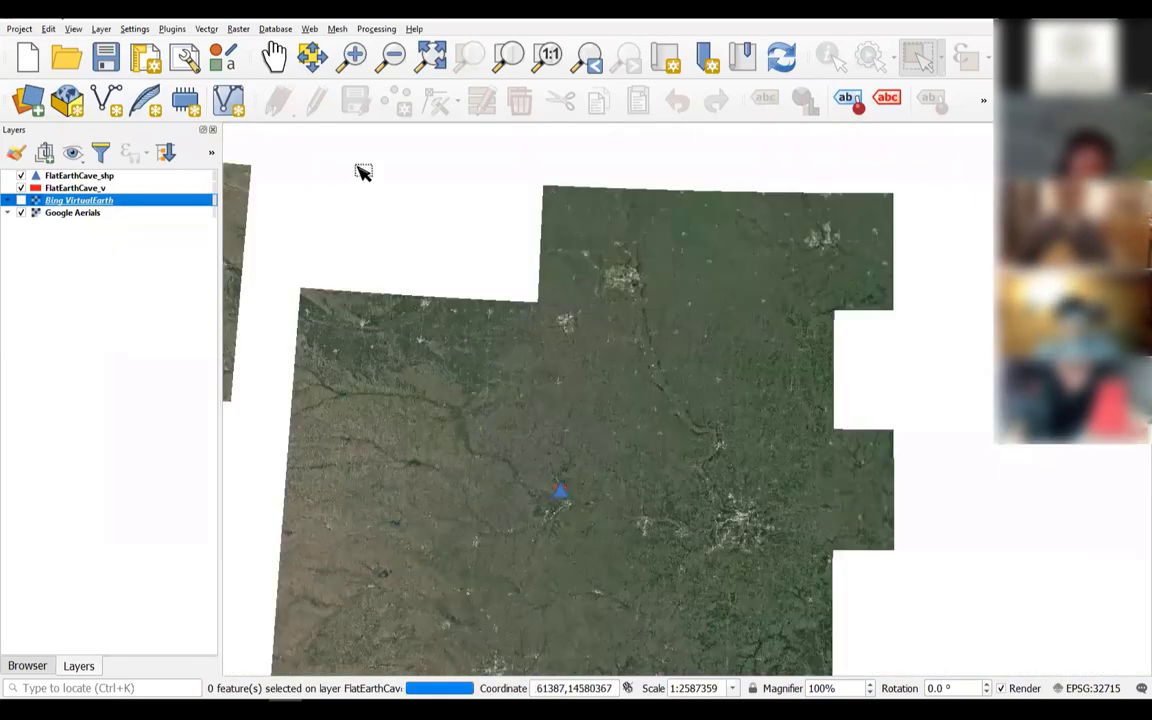
{"action": "left_click", "coordinate": [276, 60]}
{"action": "left_click_drag", "start_coordinate": [703, 617], "coordinate": [537, 202]}
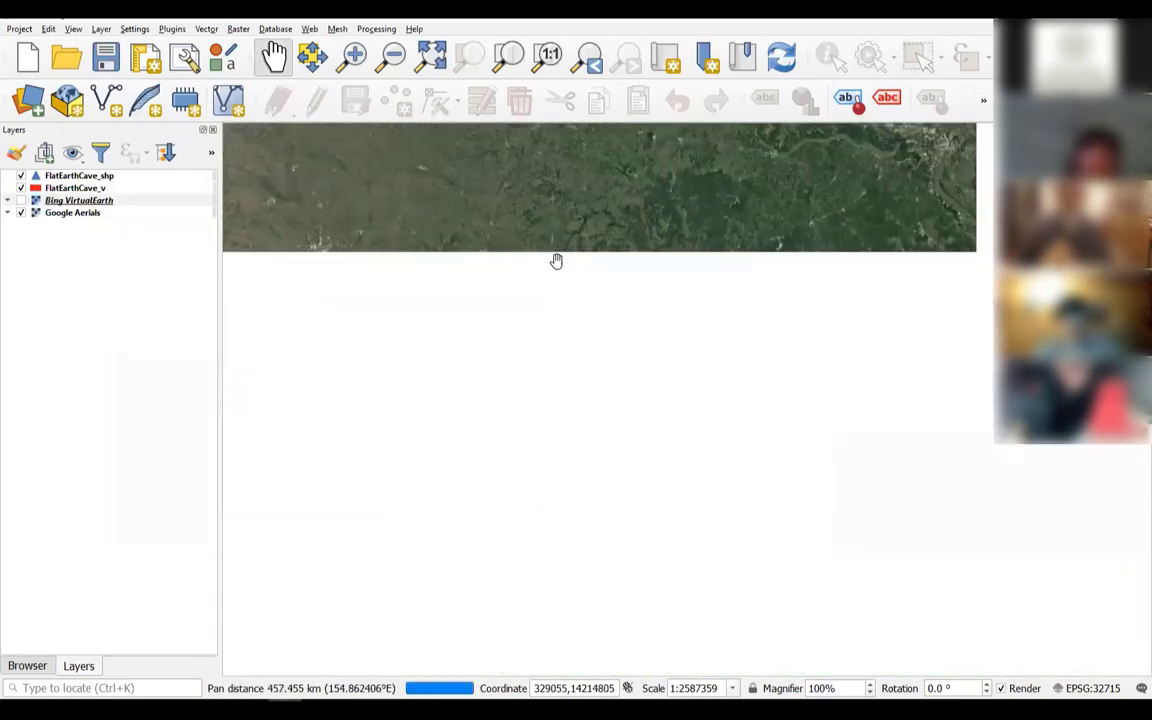
{"action": "left_click_drag", "start_coordinate": [735, 630], "coordinate": [599, 288]}
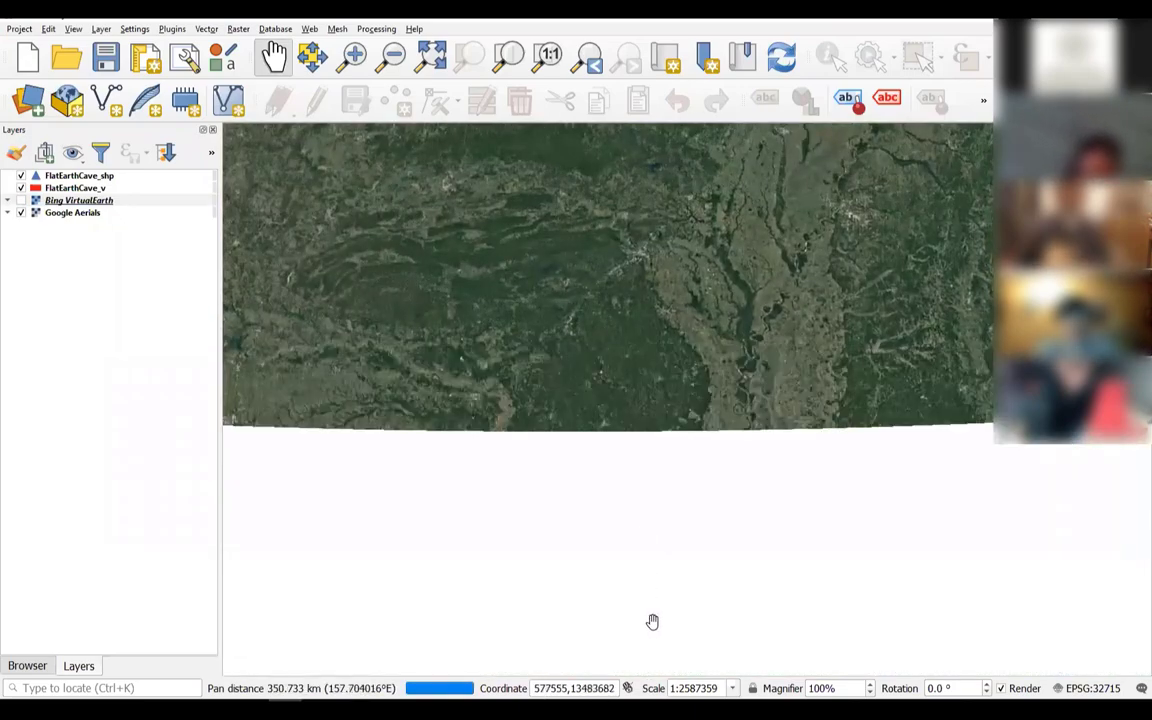
{"action": "left_click_drag", "start_coordinate": [672, 659], "coordinate": [612, 130]}
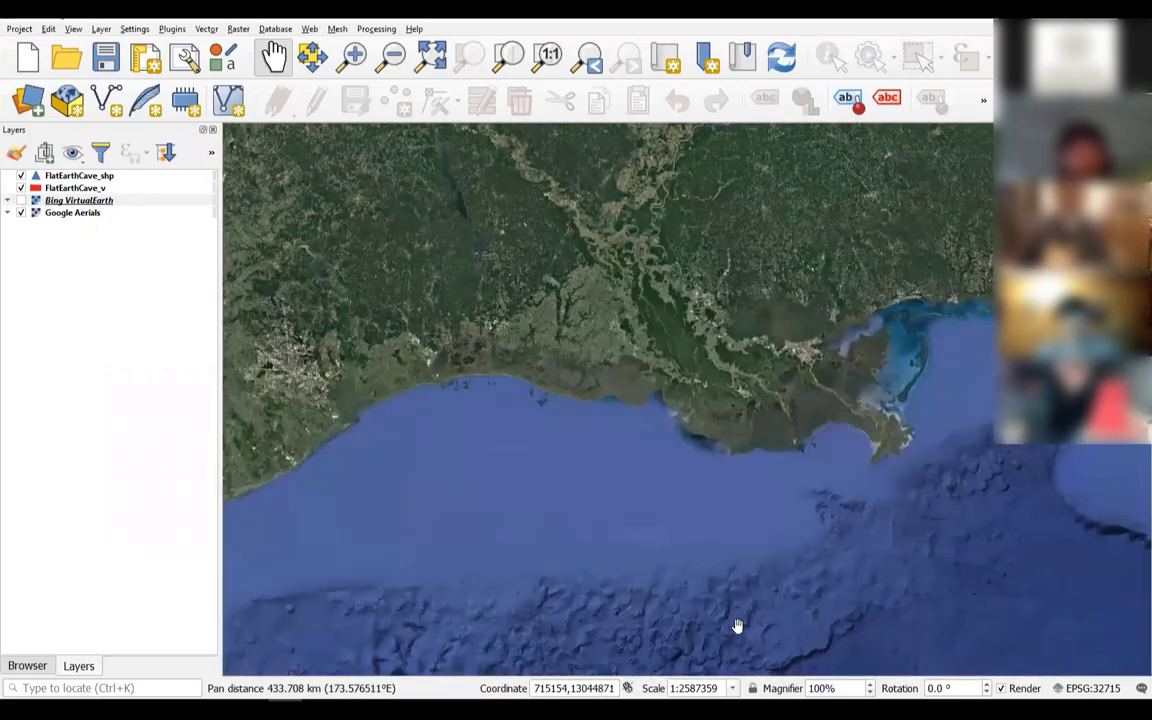
{"action": "left_click_drag", "start_coordinate": [738, 625], "coordinate": [578, 118]}
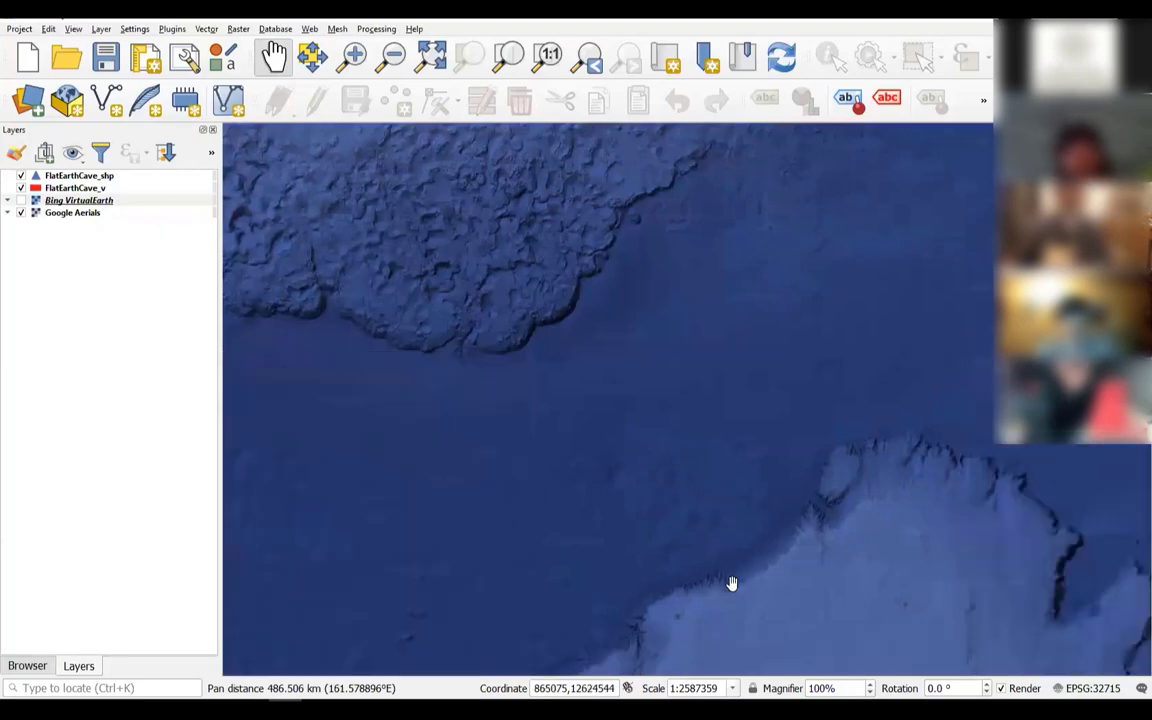
{"action": "left_click_drag", "start_coordinate": [738, 586], "coordinate": [444, 1]}
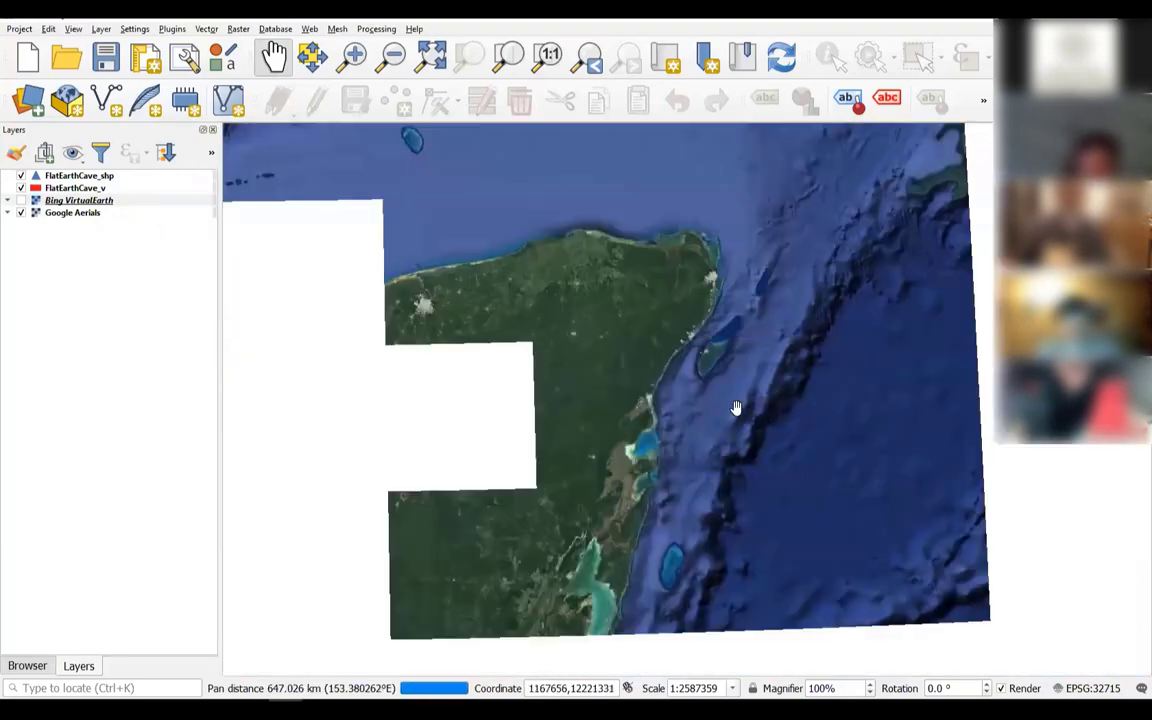
{"action": "scroll", "coordinate": [690, 364], "scroll_direction": "up", "scroll_amount": 2}
{"action": "scroll", "coordinate": [726, 310], "scroll_direction": "up", "scroll_amount": 3}
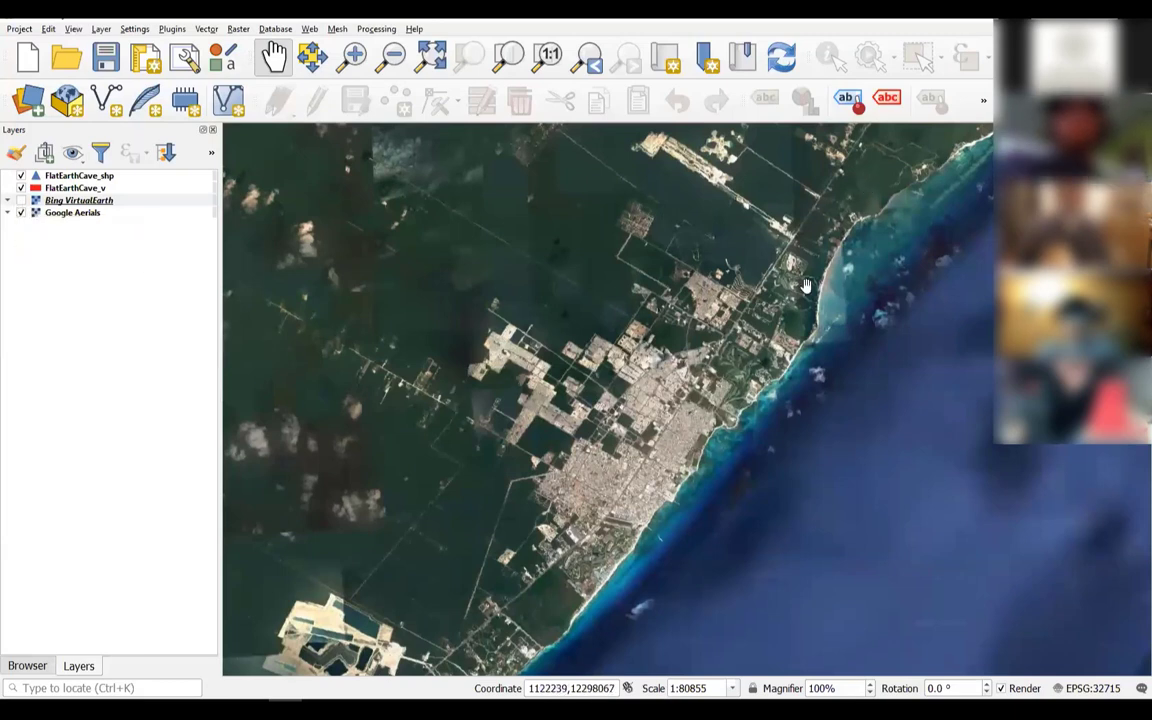
Compare the Bing VirtualEarth and Google Aerials imagery over the coastal city, leaving both layers visible
{"action": "left_click", "coordinate": [21, 201]}
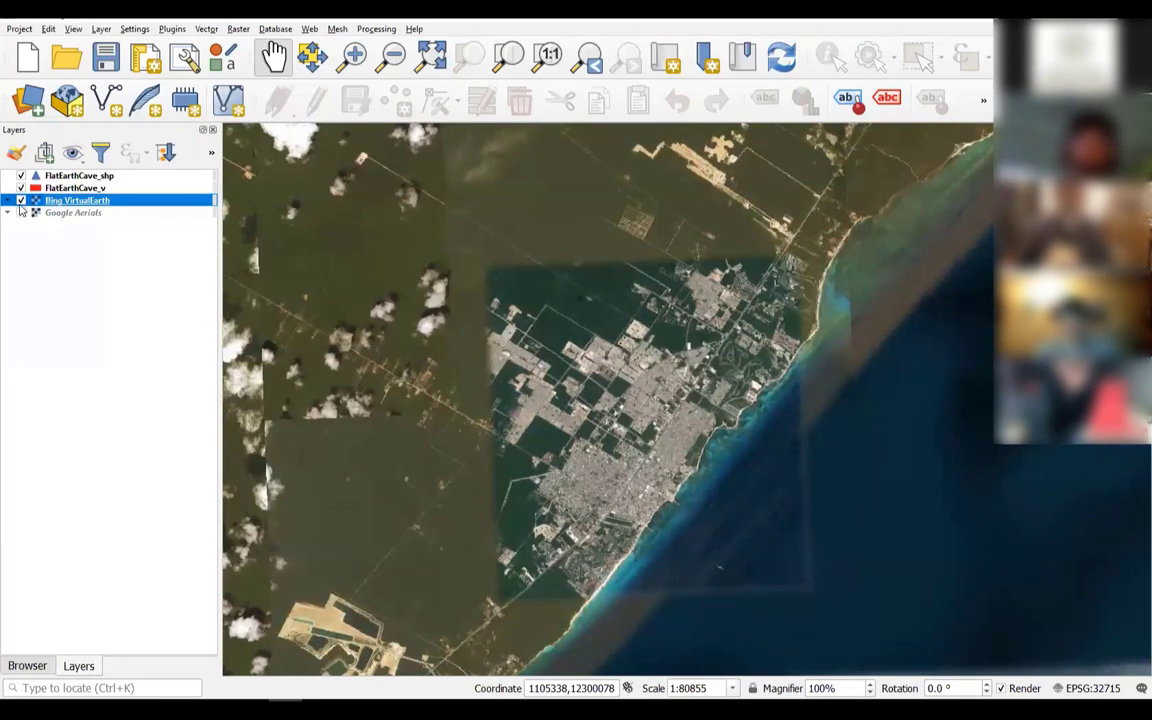
{"action": "left_click", "coordinate": [21, 201]}
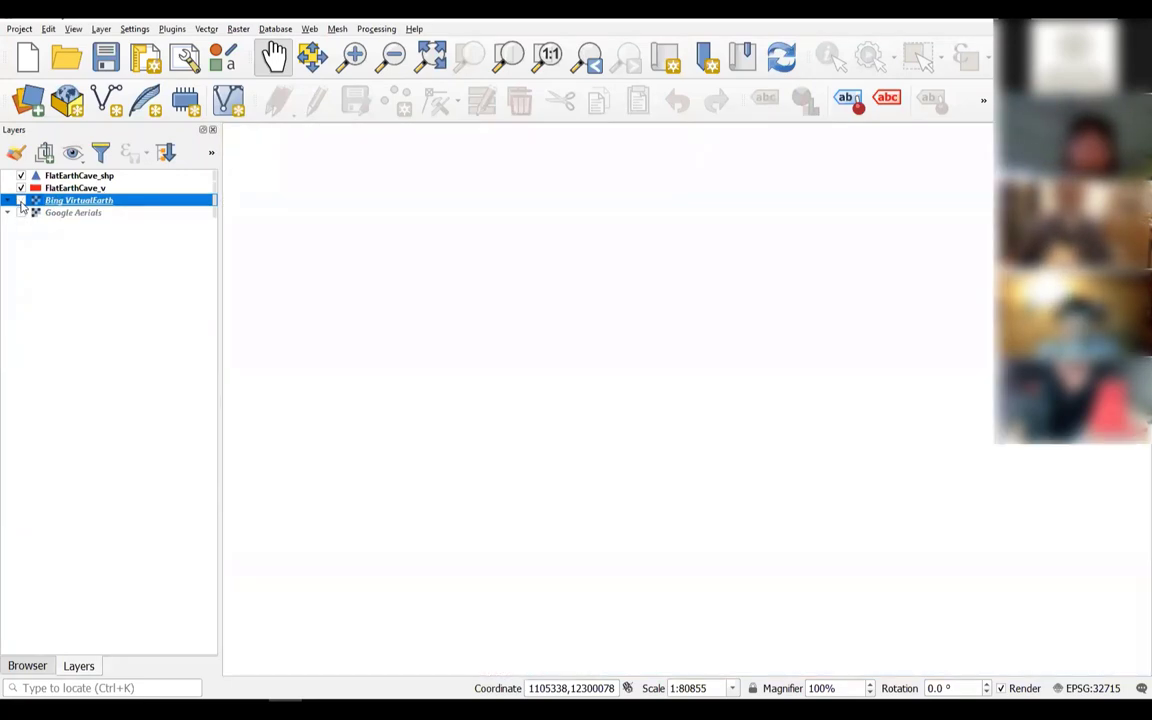
{"action": "left_click", "coordinate": [21, 201]}
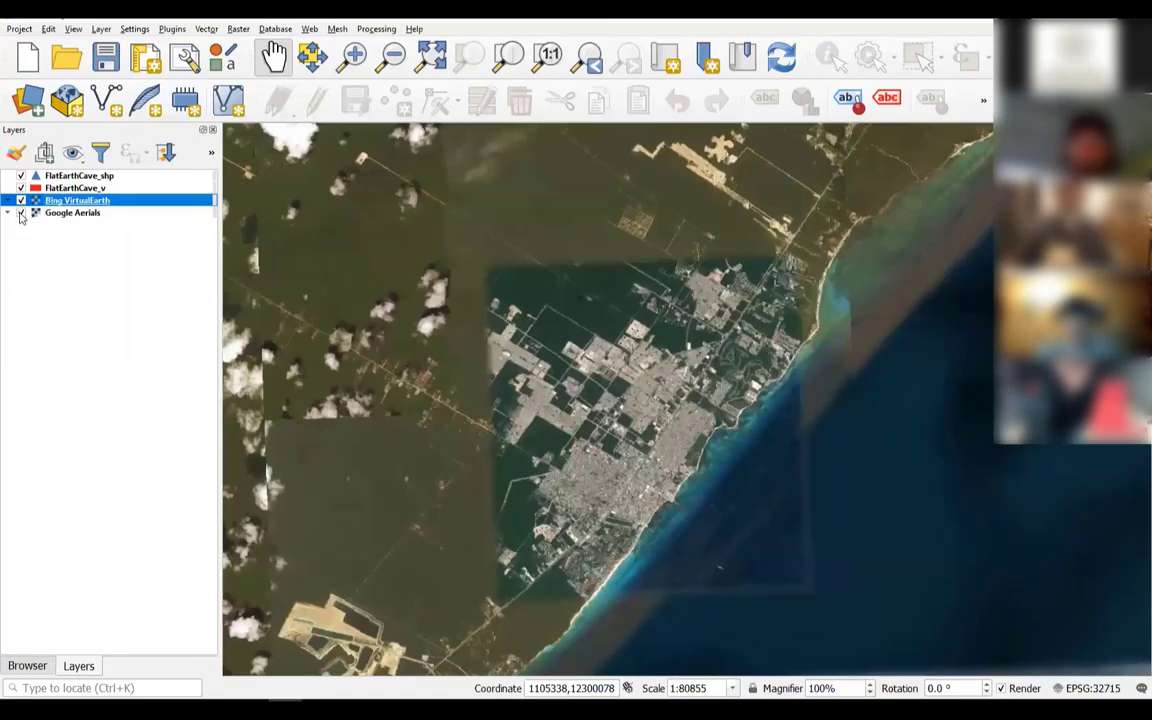
{"action": "left_click", "coordinate": [21, 213]}
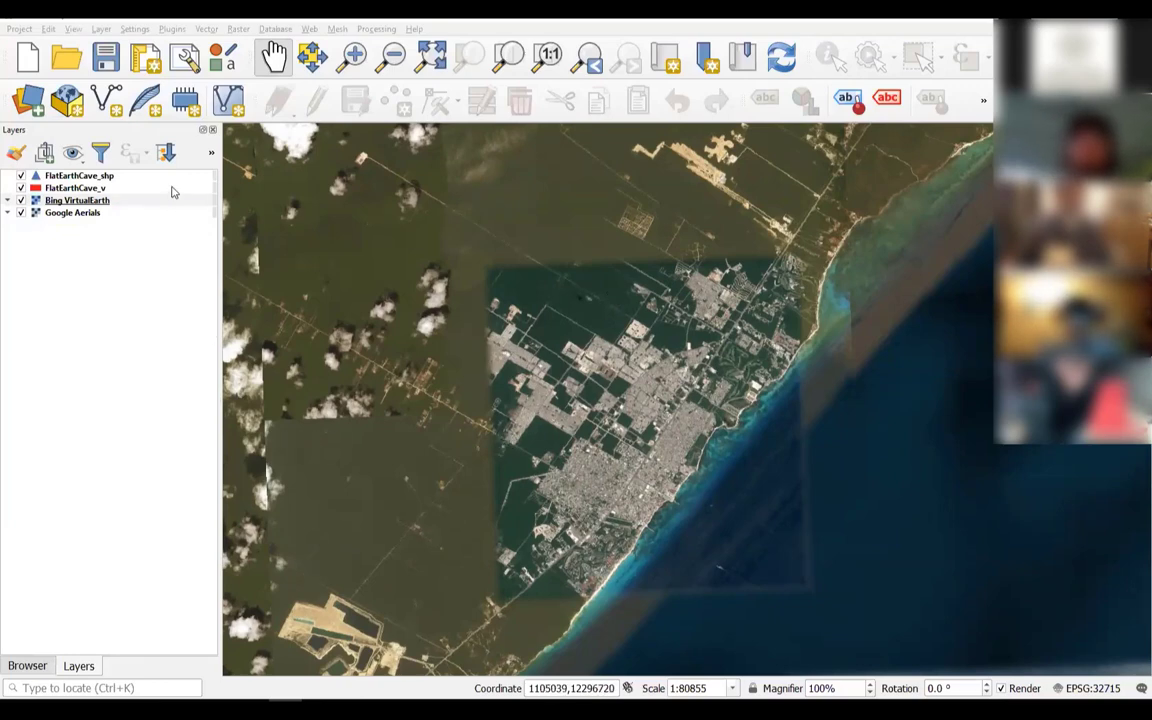
Add the Google Satellite XYZ tiles to the map as another basemap
{"action": "left_click", "coordinate": [27, 666]}
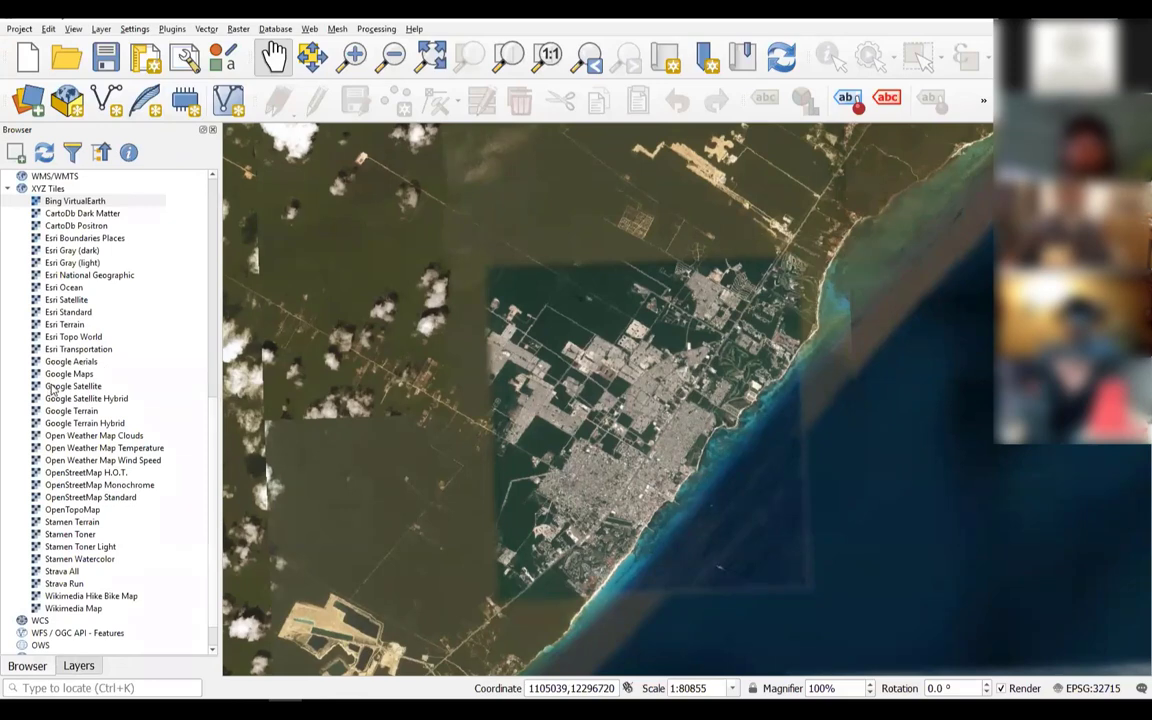
{"action": "left_click_drag", "start_coordinate": [52, 388], "coordinate": [507, 404]}
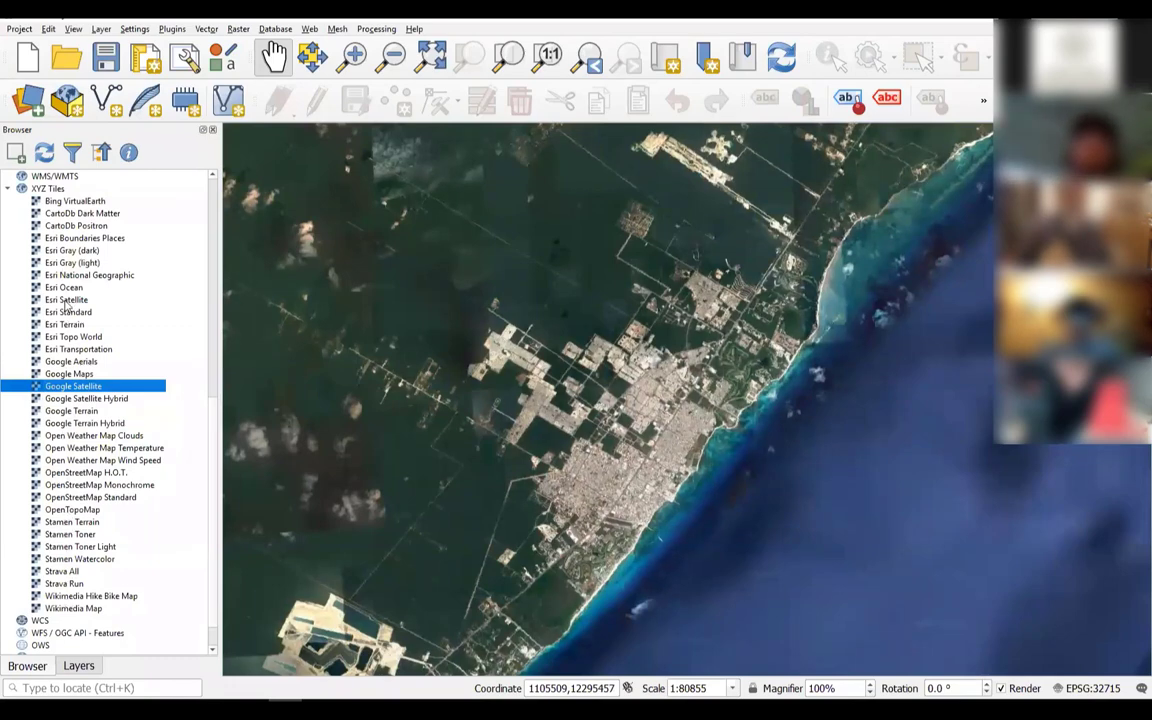
Add the Esri Satellite XYZ tiles to the map as another basemap and show the project's layer list
{"action": "left_click_drag", "start_coordinate": [66, 300], "coordinate": [520, 335]}
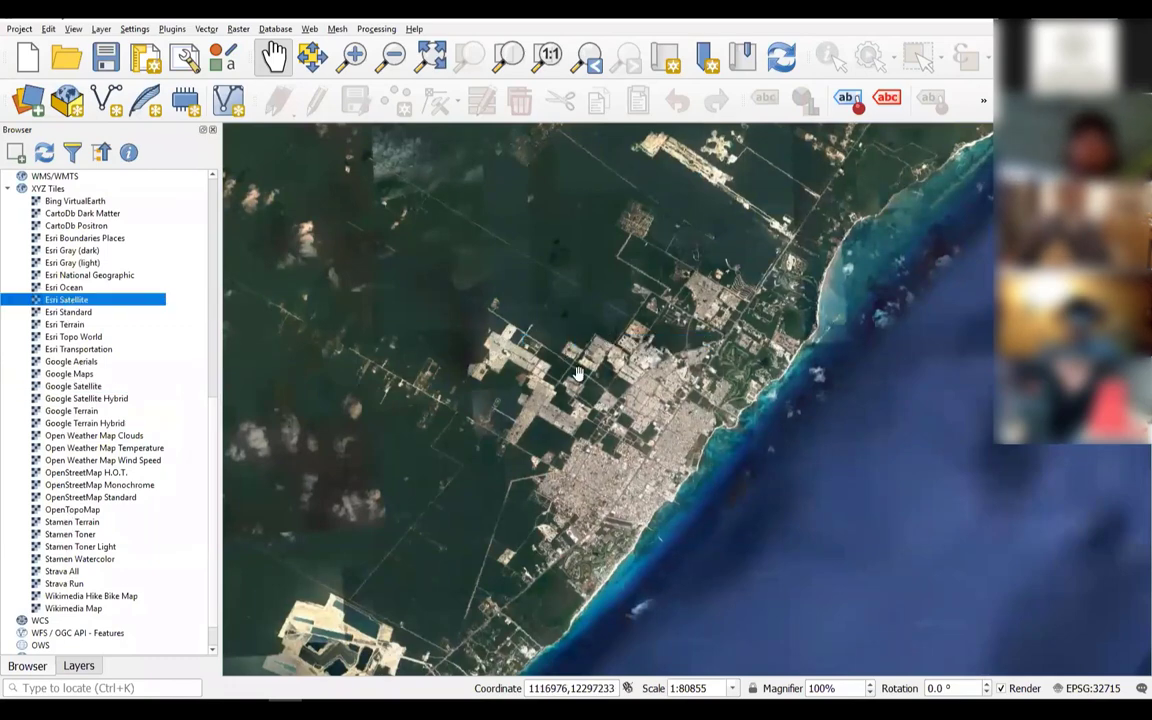
{"action": "left_click", "coordinate": [80, 667]}
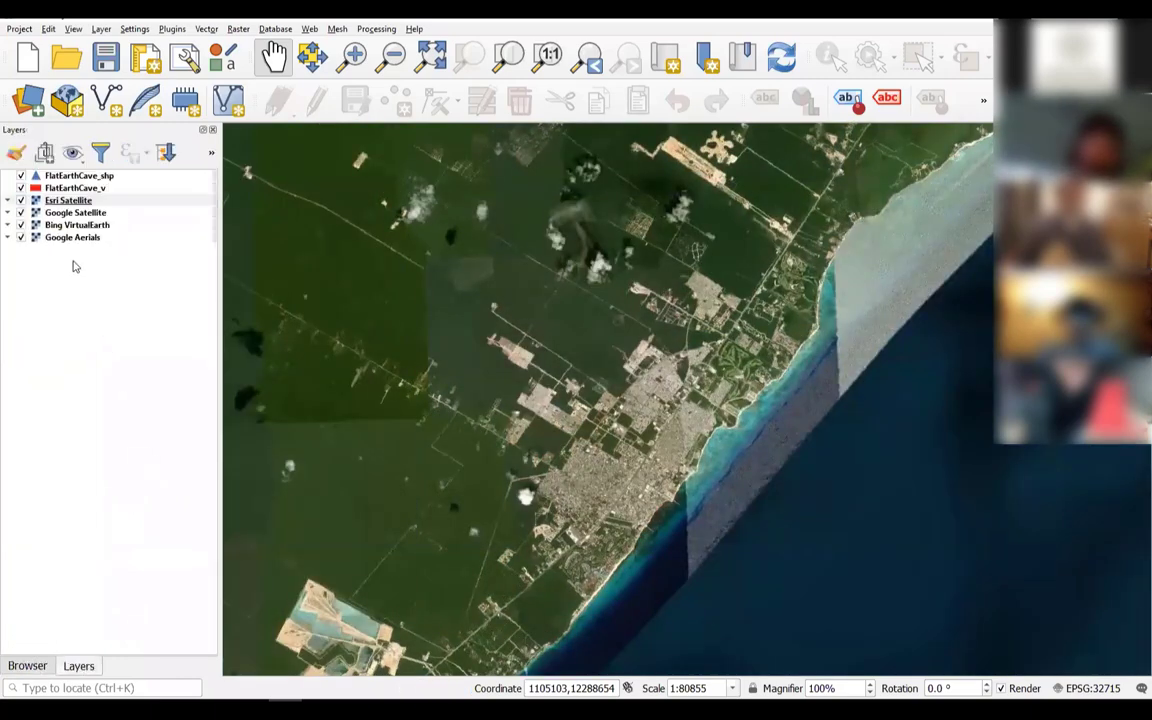
Compare the Esri Satellite and Google Satellite imagery over the coastal city by toggling the Esri layer, leaving it visible
{"action": "left_click", "coordinate": [21, 200]}
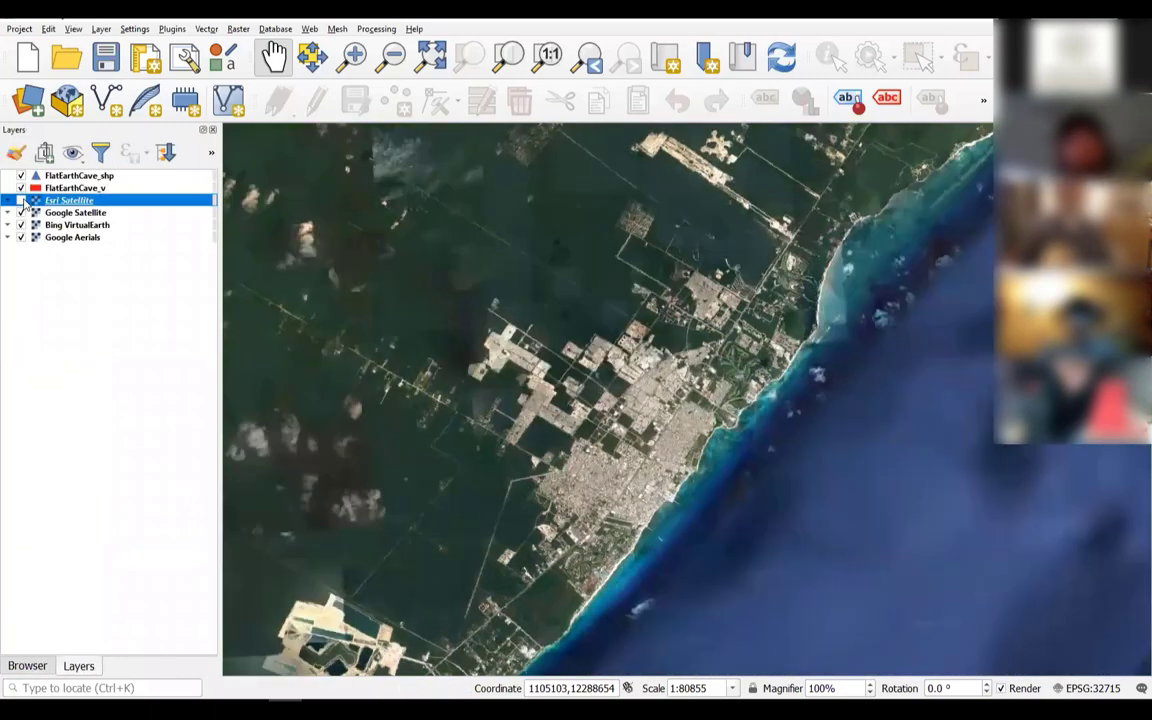
{"action": "left_click", "coordinate": [21, 200]}
{"action": "left_click", "coordinate": [21, 200]}
{"action": "left_click", "coordinate": [21, 200]}
{"action": "left_click", "coordinate": [21, 200]}
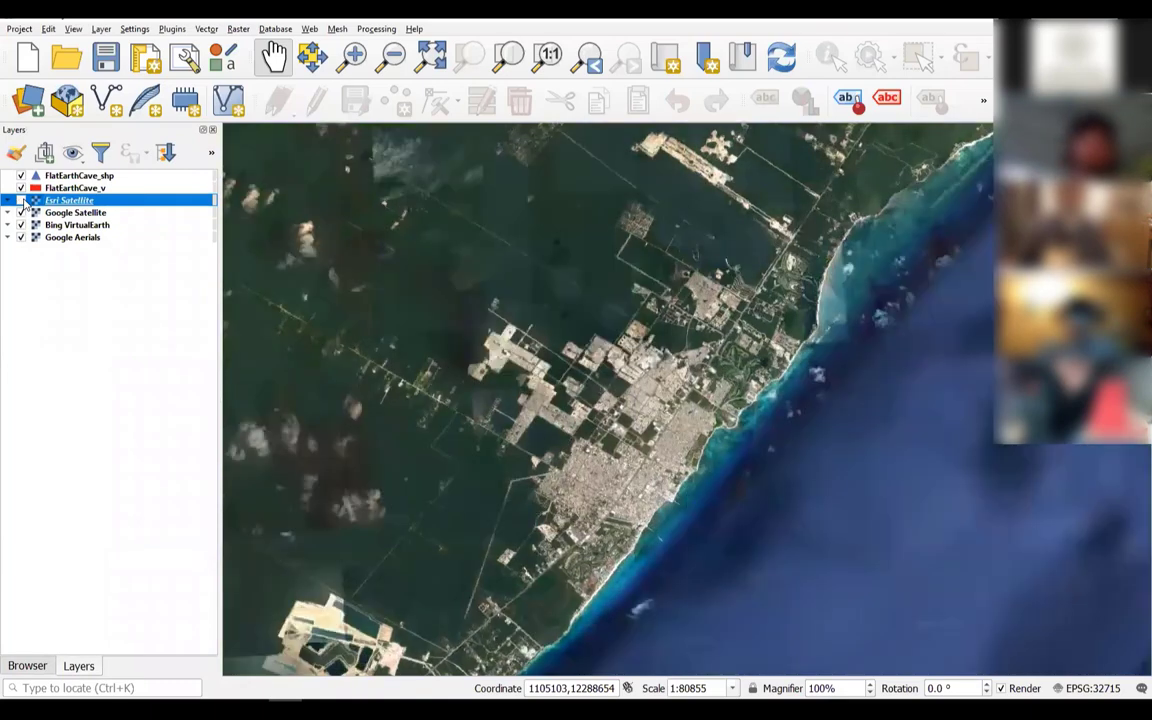
{"action": "left_click", "coordinate": [21, 200]}
{"action": "left_click", "coordinate": [21, 200]}
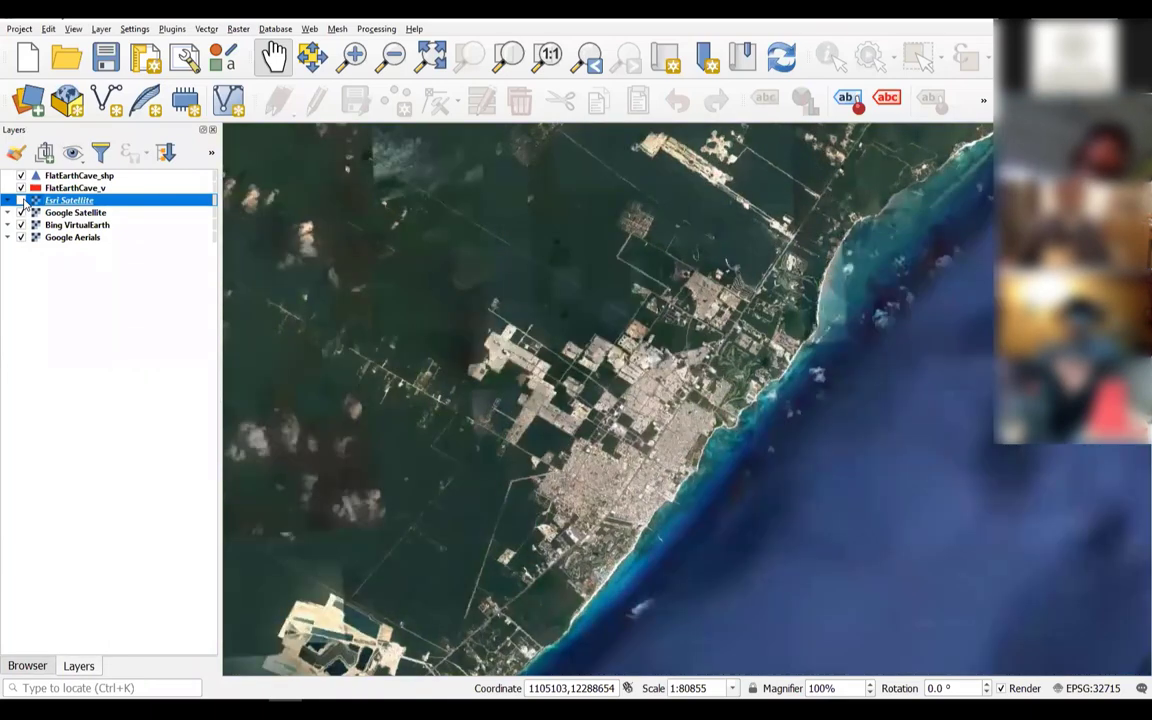
{"action": "left_click", "coordinate": [21, 200]}
{"action": "left_click", "coordinate": [21, 200]}
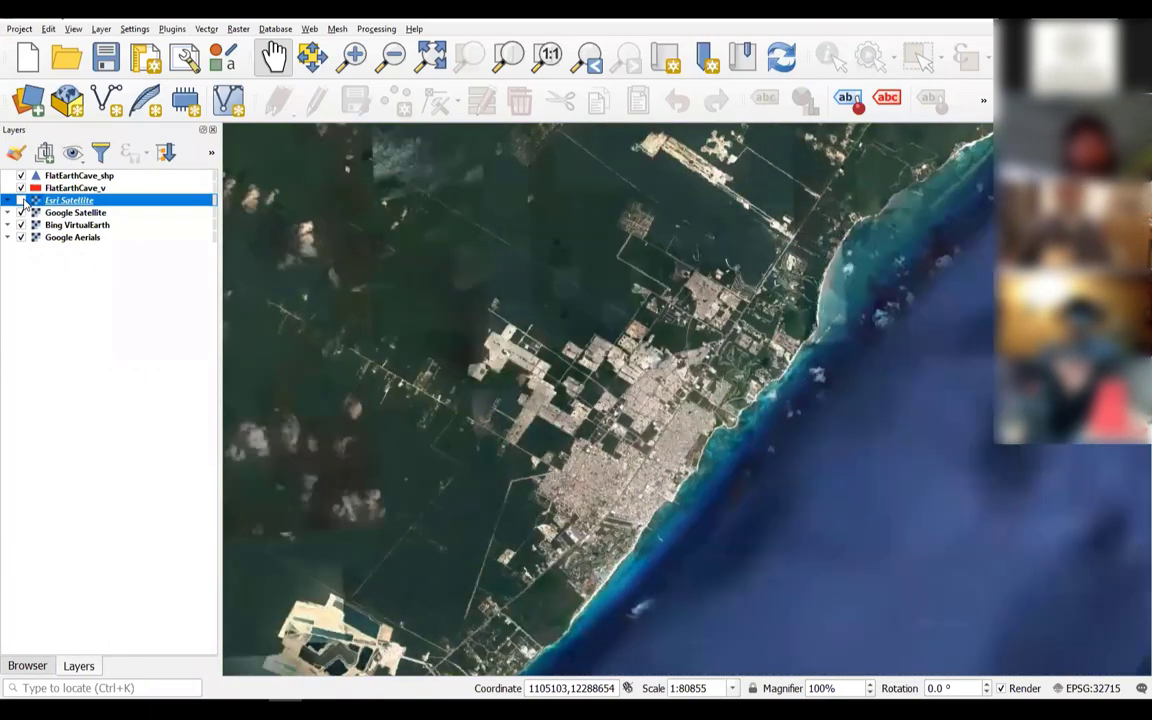
{"action": "left_click", "coordinate": [21, 200]}
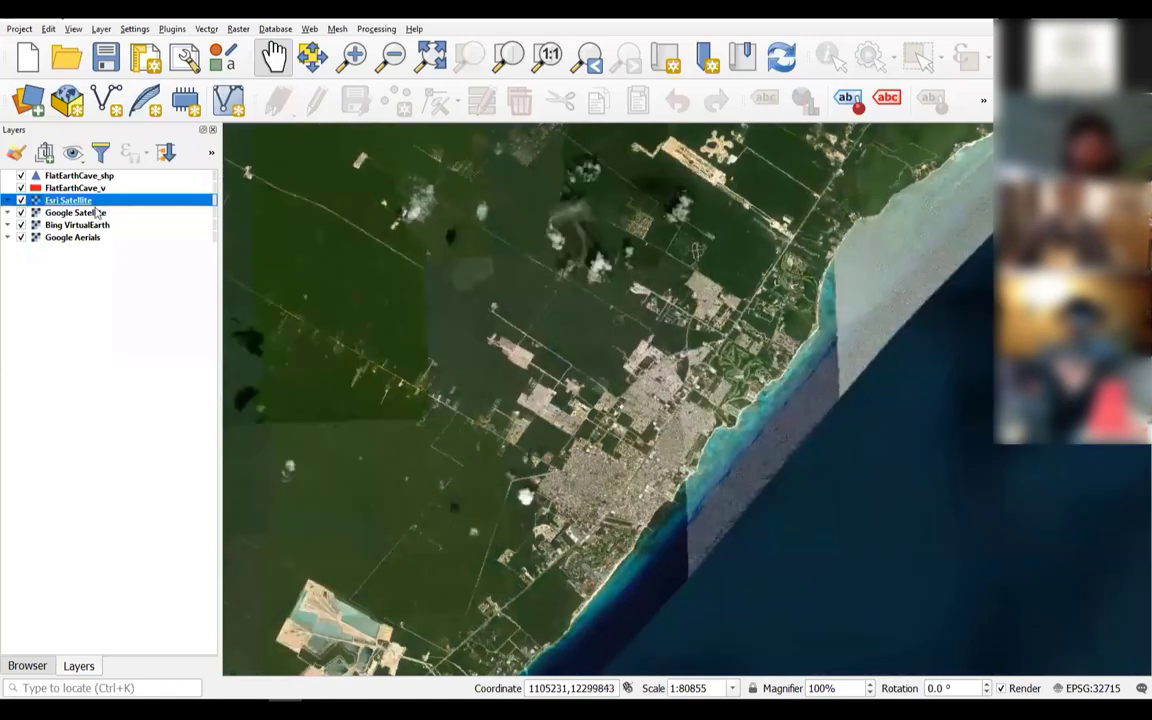
{"action": "left_click", "coordinate": [21, 200]}
{"action": "double_click", "coordinate": [21, 201]}
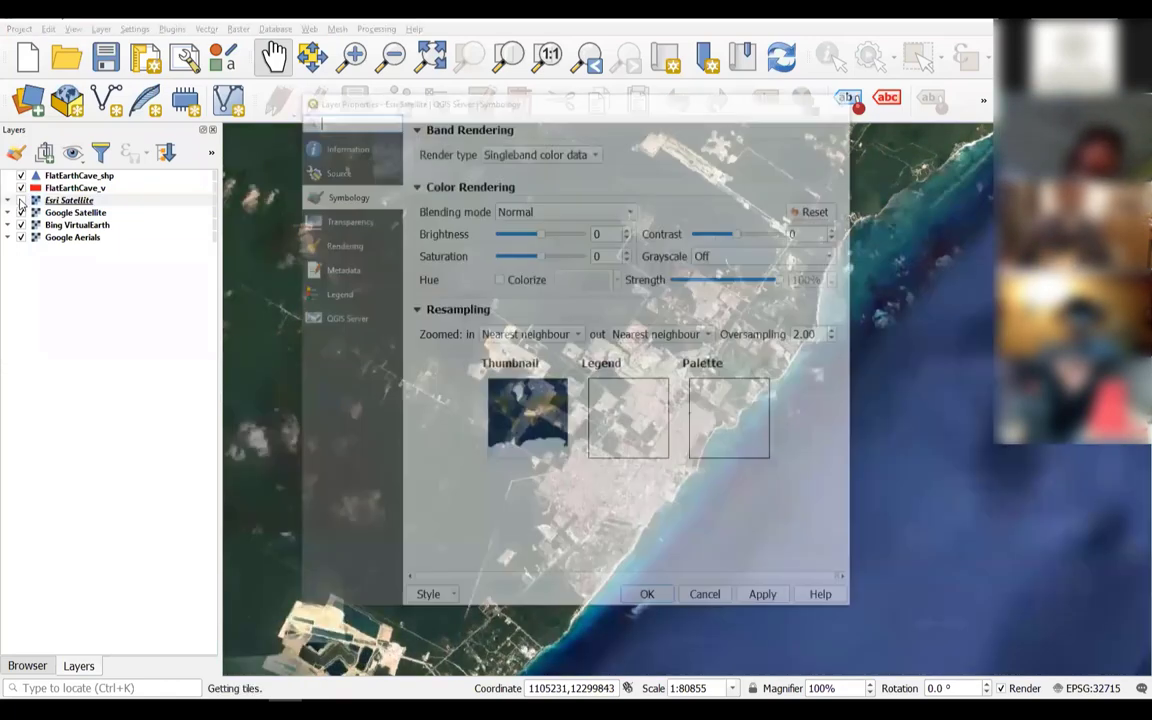
{"action": "left_click", "coordinate": [716, 603]}
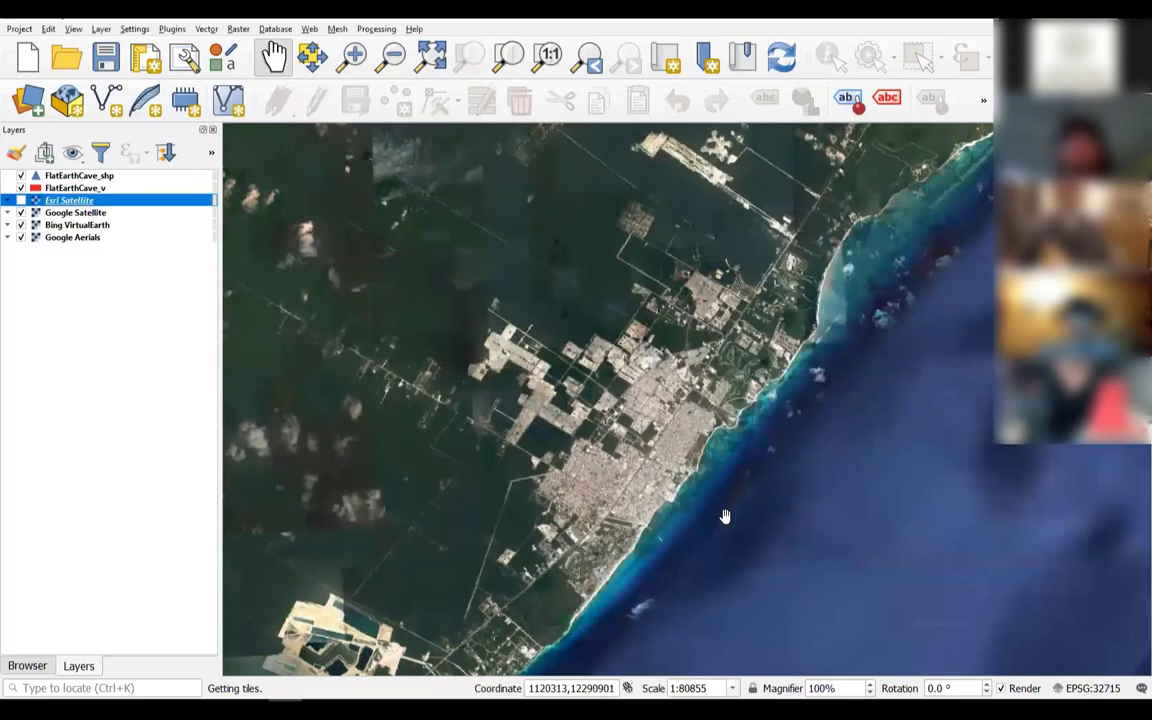
{"action": "left_click", "coordinate": [21, 200]}
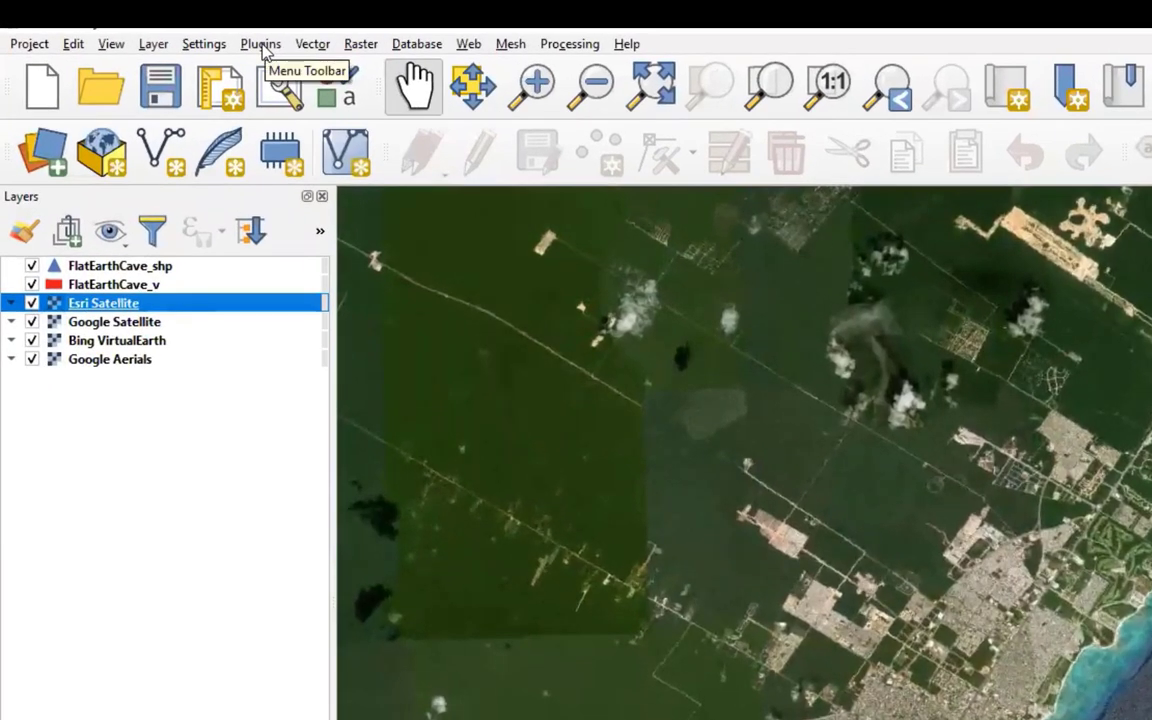
Search the plugin repository for "swipe" and install the MapSwipe Tool plugin
{"action": "left_click", "coordinate": [262, 45]}
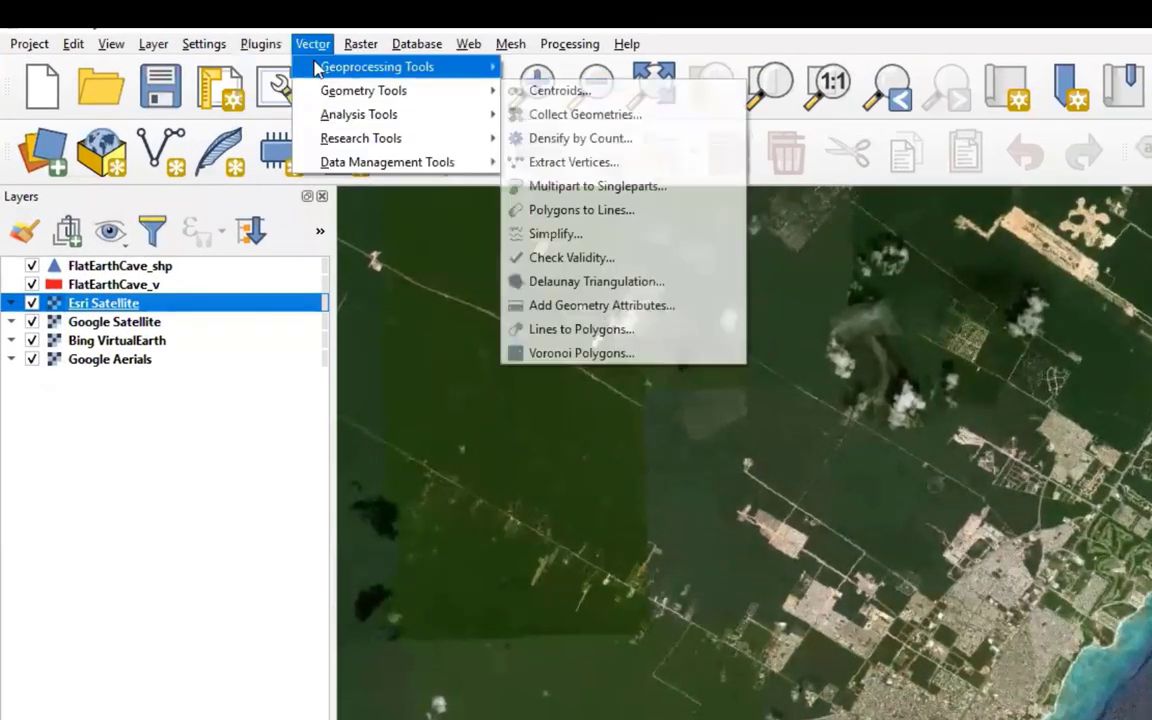
{"action": "left_click", "coordinate": [286, 70]}
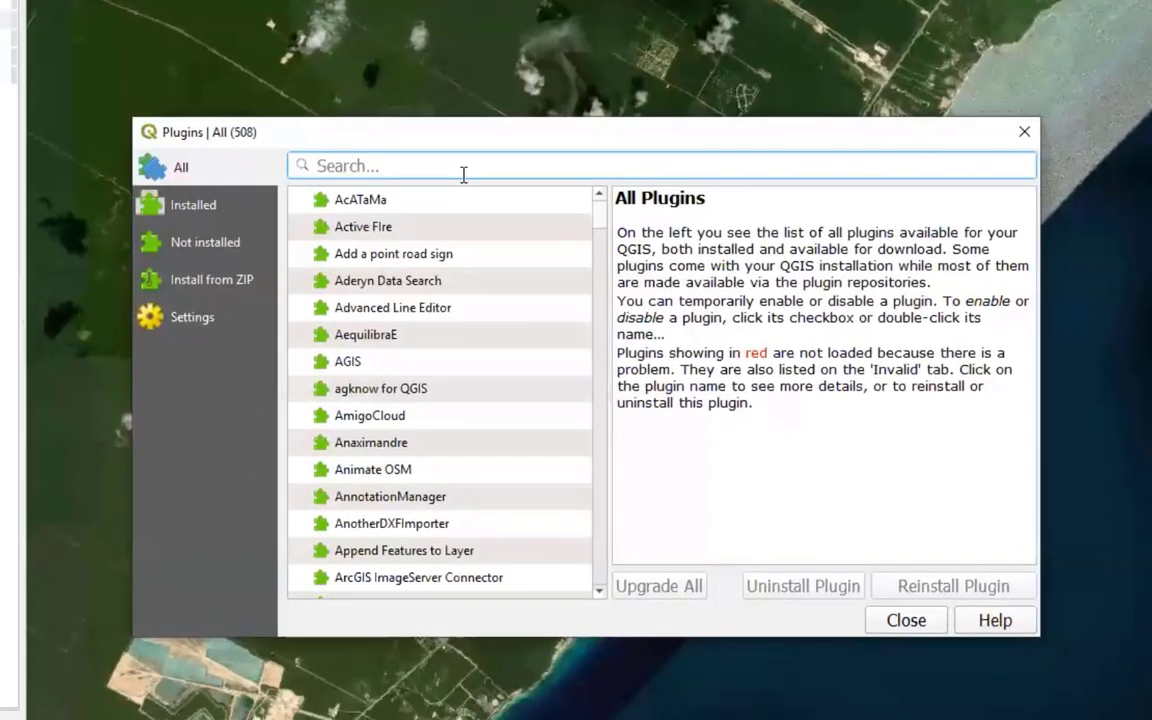
{"action": "type", "text": "swi"}
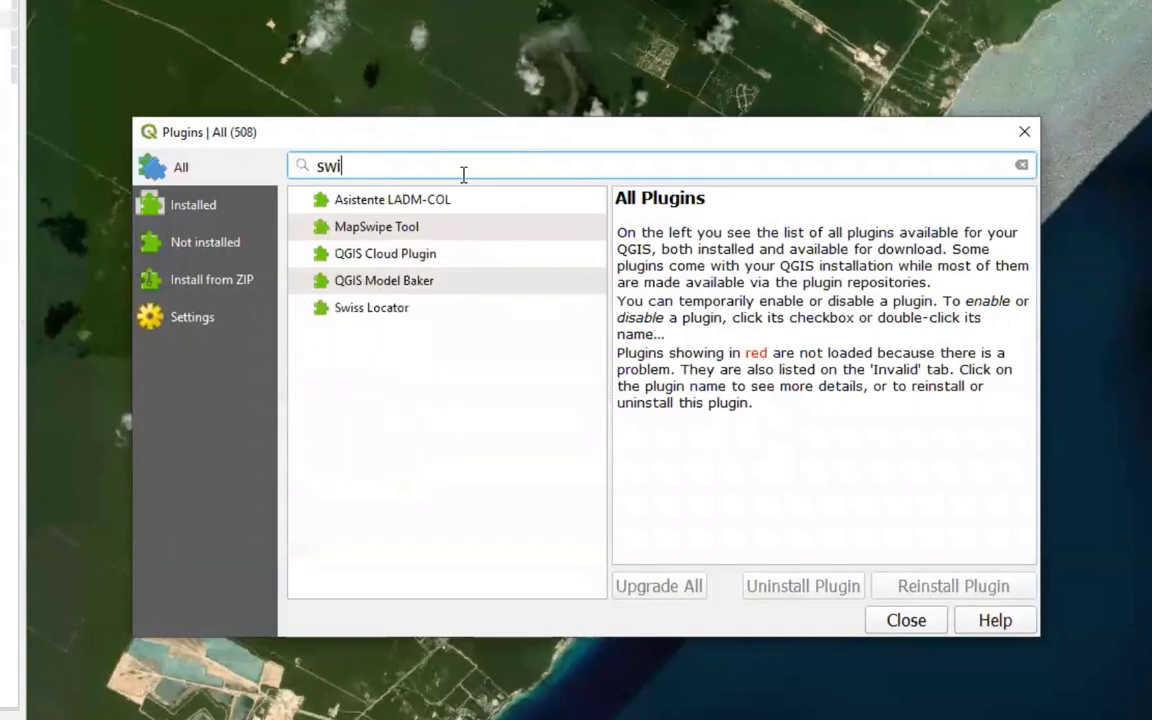
{"action": "type", "text": "pe"}
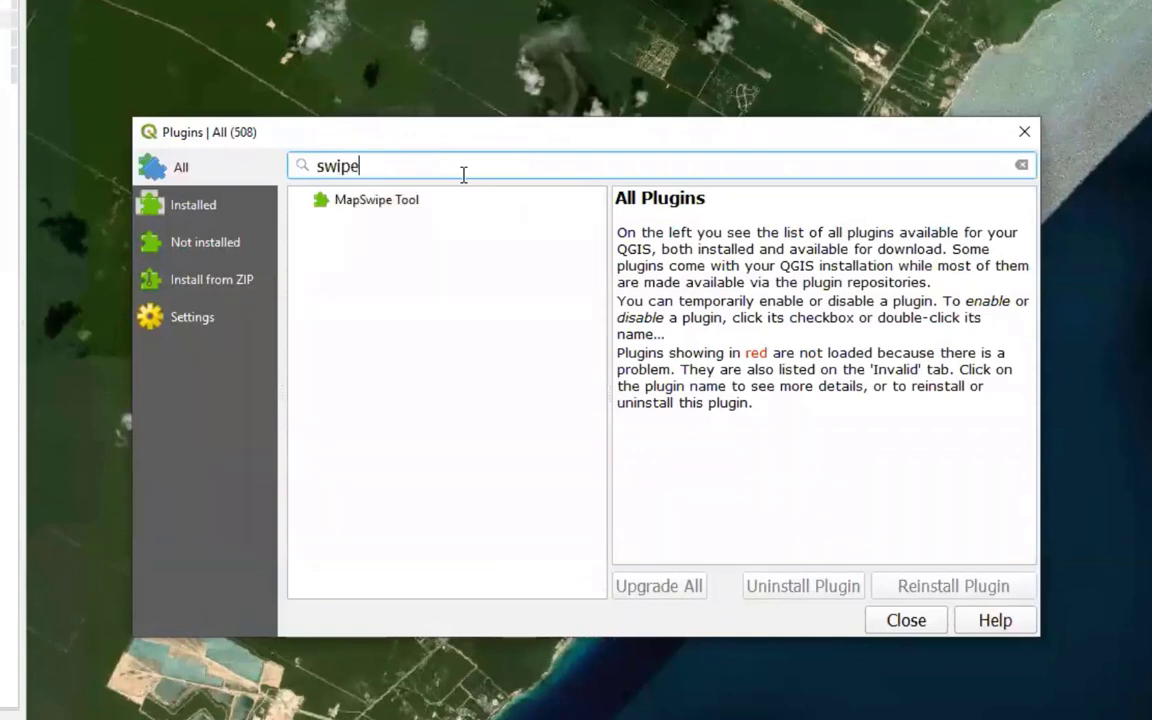
{"action": "left_click", "coordinate": [376, 203]}
{"action": "left_click", "coordinate": [987, 592]}
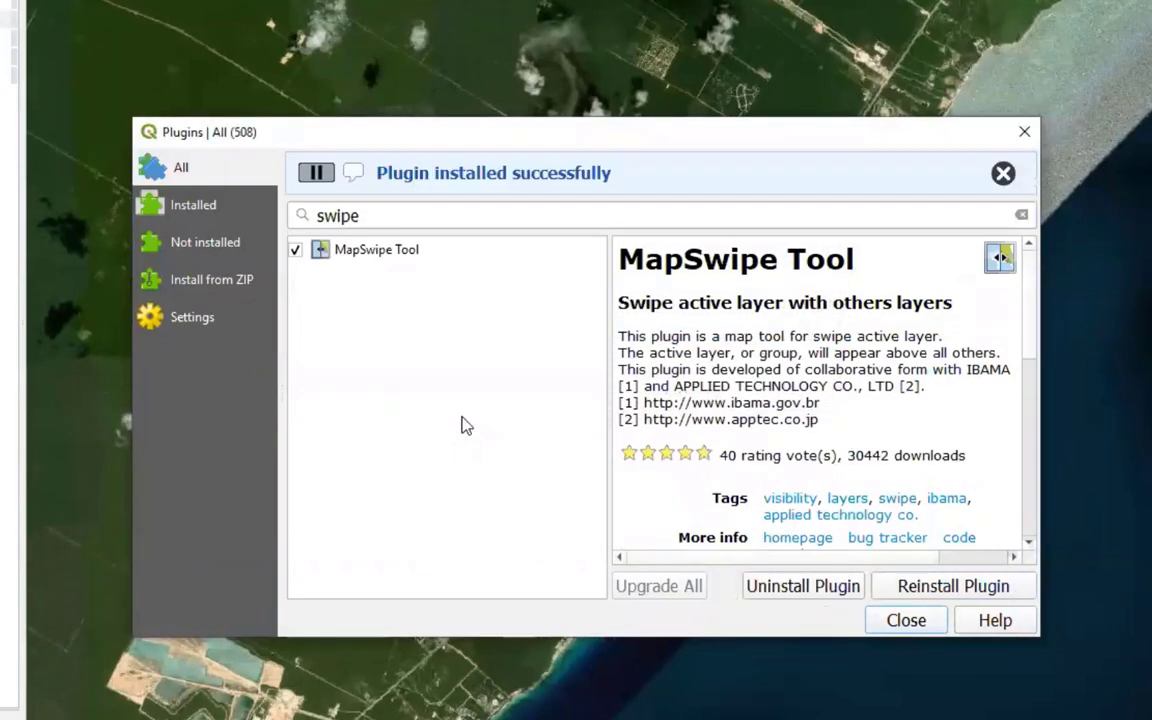
{"action": "left_click", "coordinate": [895, 618]}
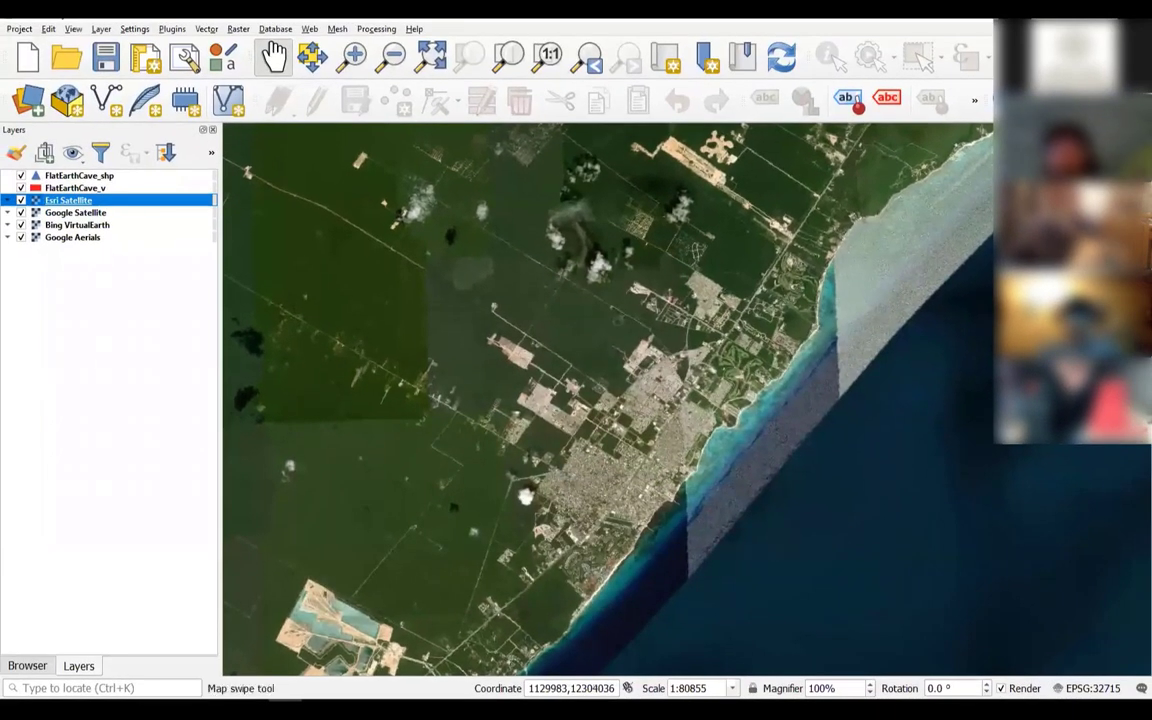
Compare the Esri Satellite layer with the Google Satellite imagery using the map swipe tool, leaving Esri Satellite hidden
{"action": "left_click", "coordinate": [1013, 100]}
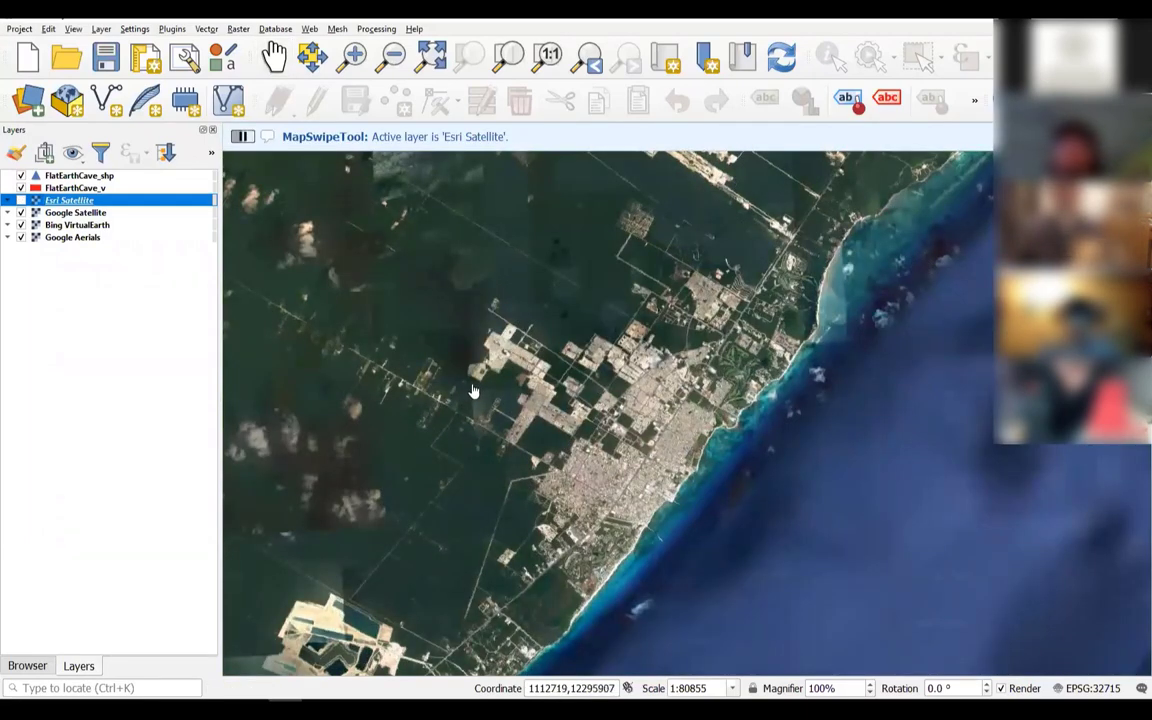
{"action": "left_click_drag", "start_coordinate": [457, 390], "coordinate": [640, 350]}
{"action": "left_click_drag", "start_coordinate": [612, 416], "coordinate": [551, 407]}
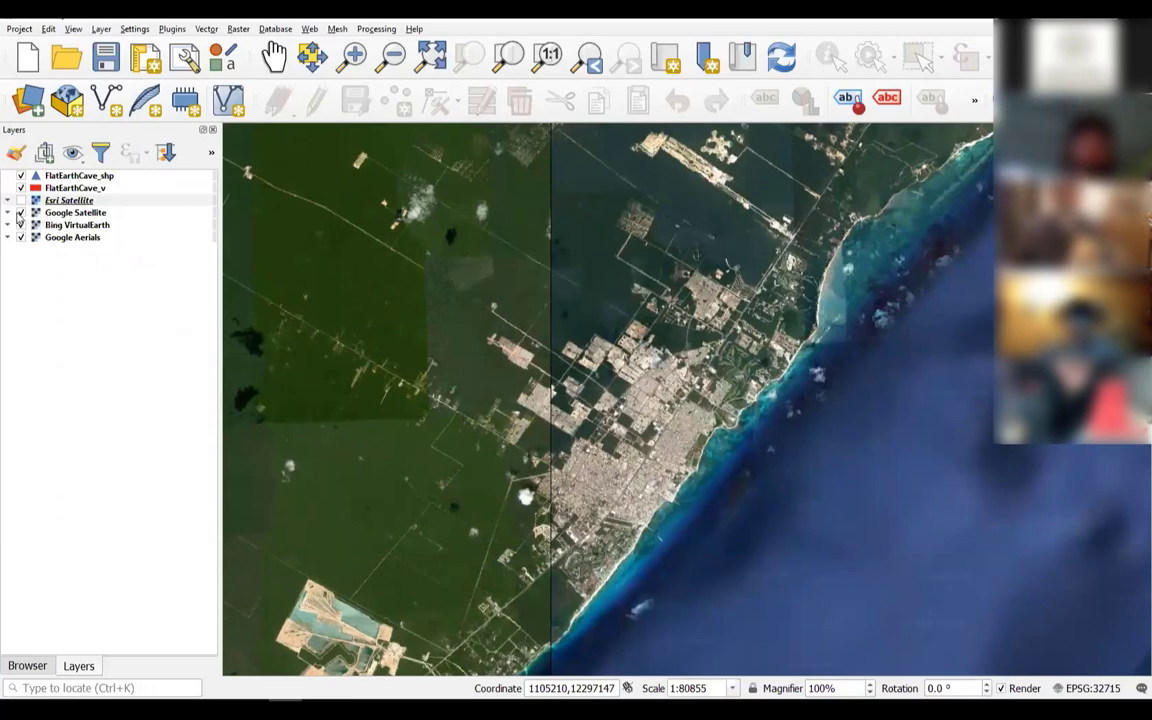
{"action": "left_click", "coordinate": [21, 201]}
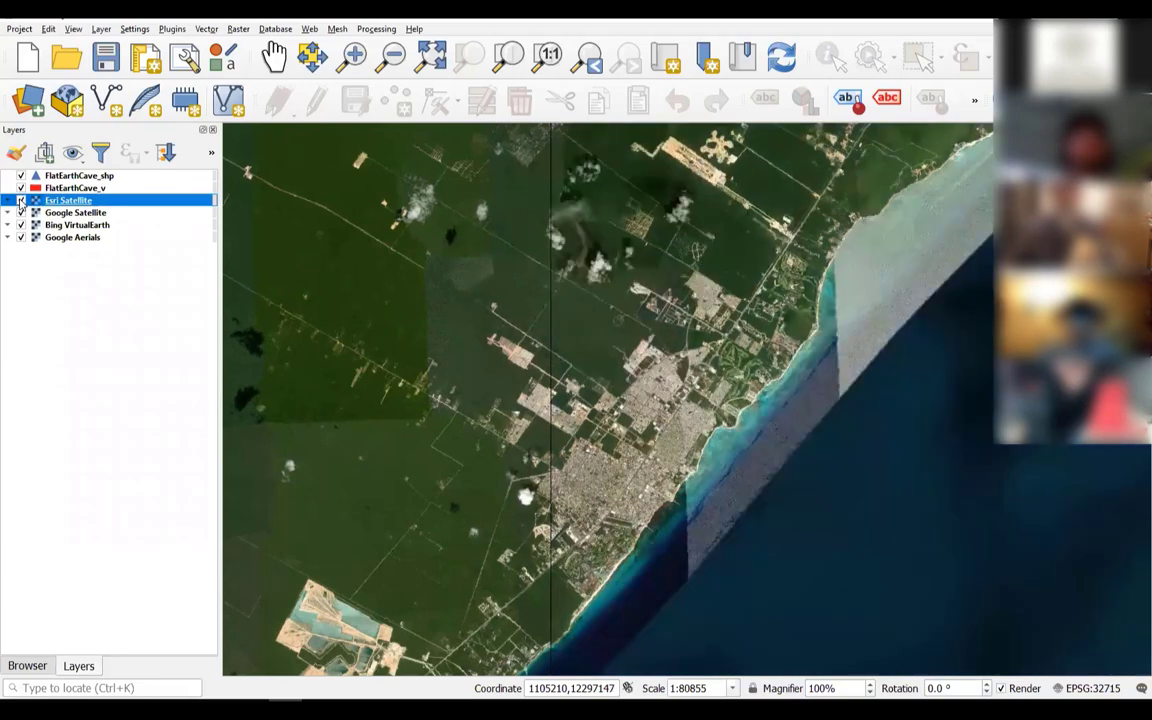
{"action": "left_click_drag", "start_coordinate": [449, 360], "coordinate": [499, 375]}
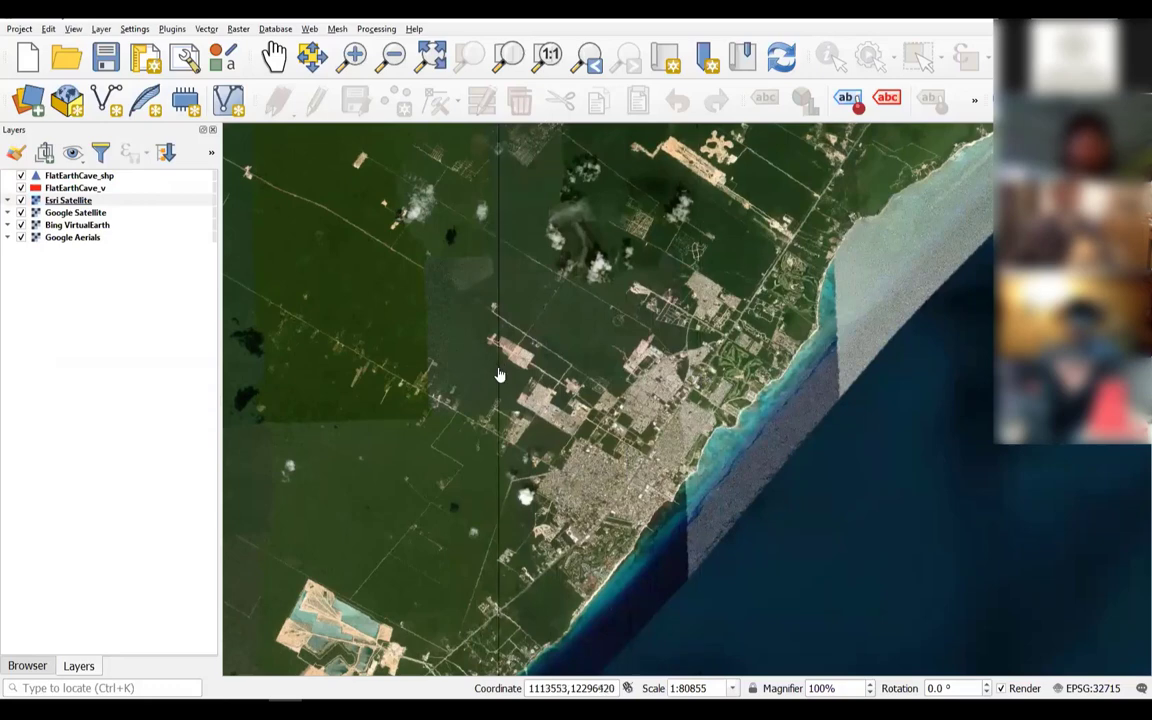
{"action": "left_click", "coordinate": [20, 200]}
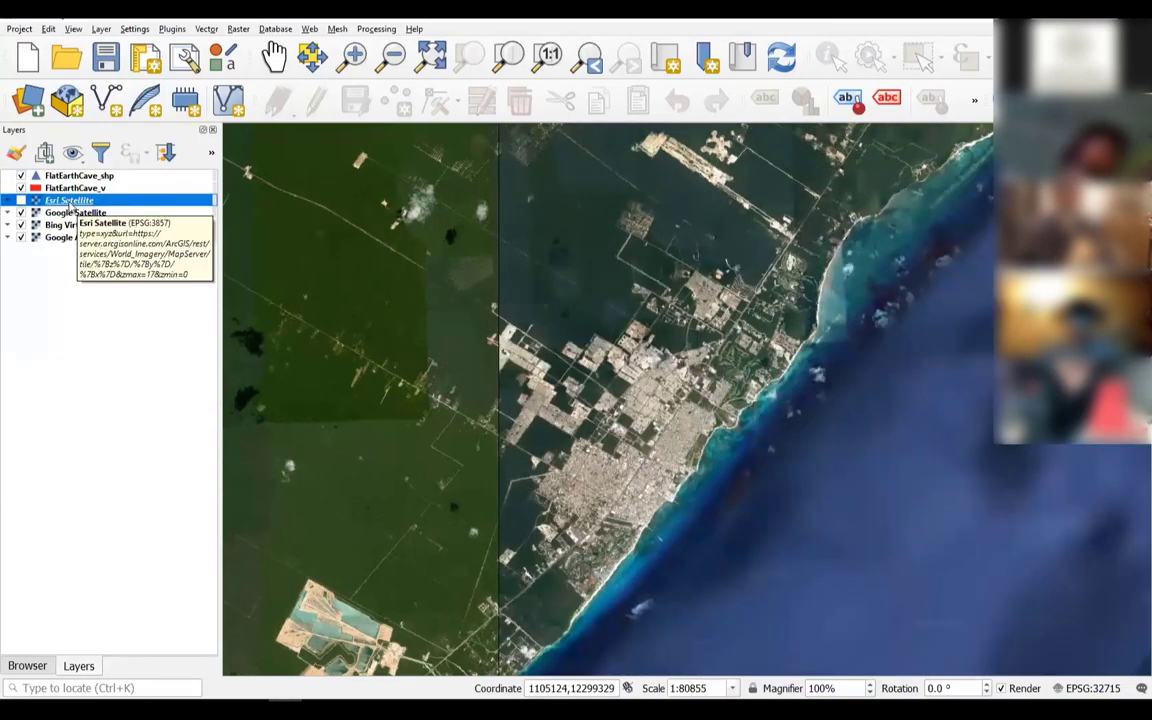
Remove the Esri Satellite and Google Aerials layers from the project
{"action": "right_click", "coordinate": [65, 203]}
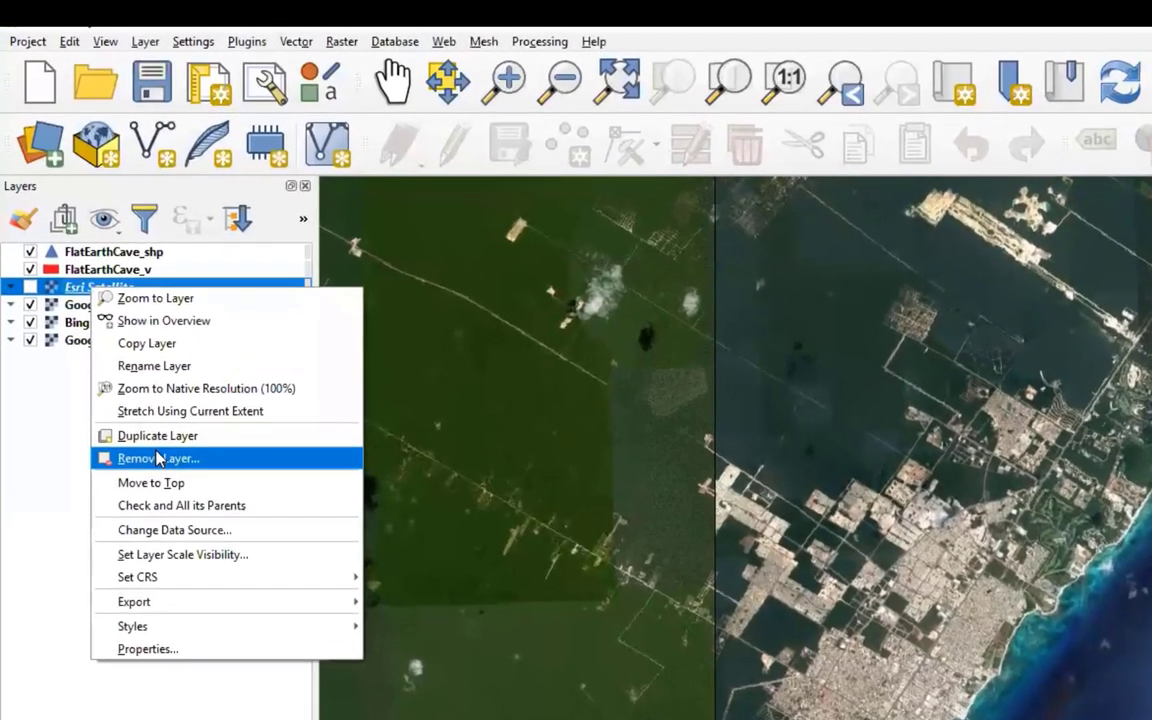
{"action": "left_click", "coordinate": [110, 320]}
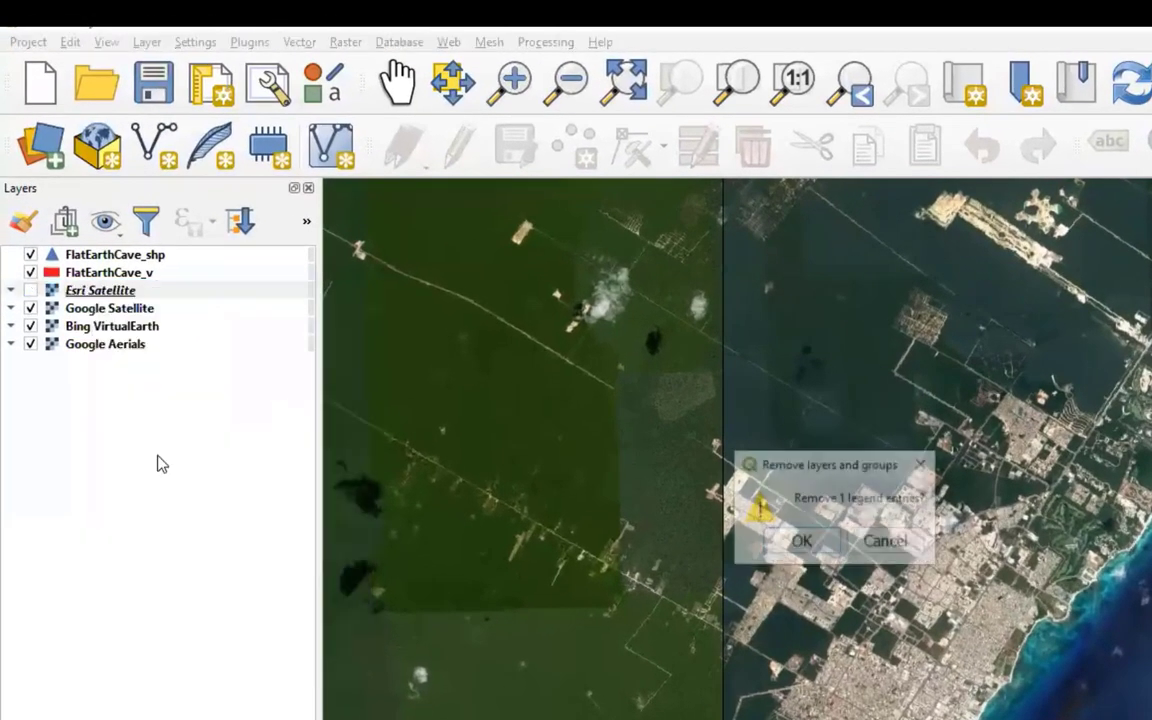
{"action": "left_click", "coordinate": [795, 543]}
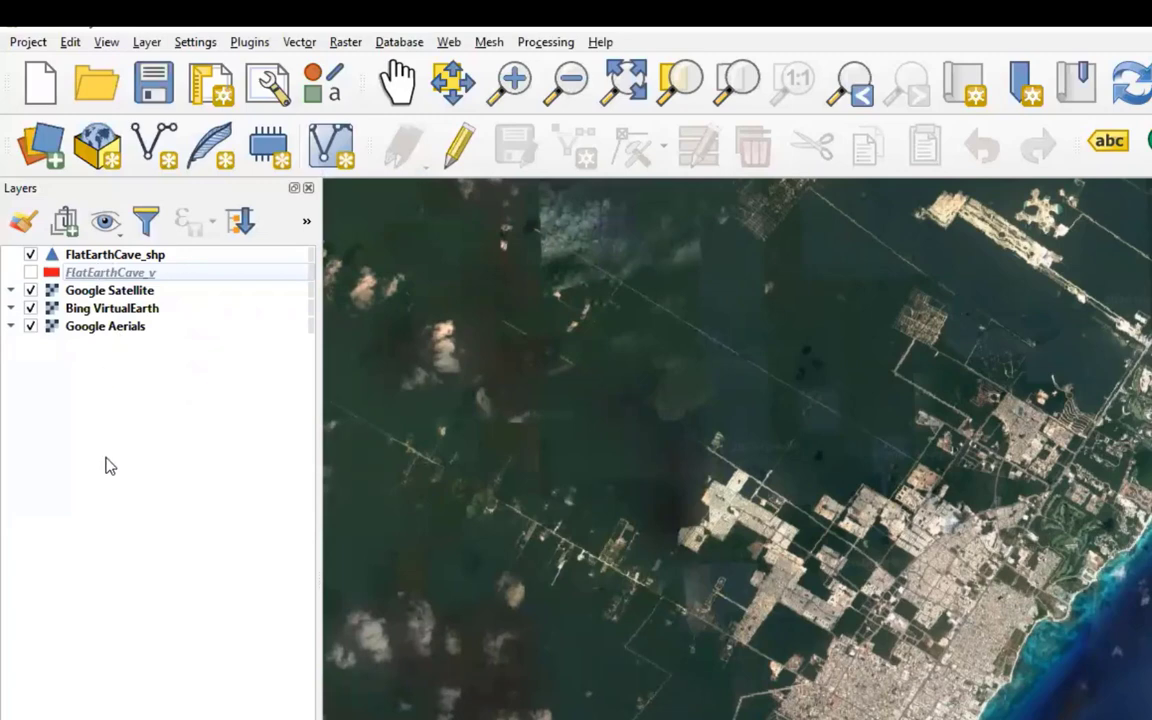
{"action": "right_click", "coordinate": [112, 331]}
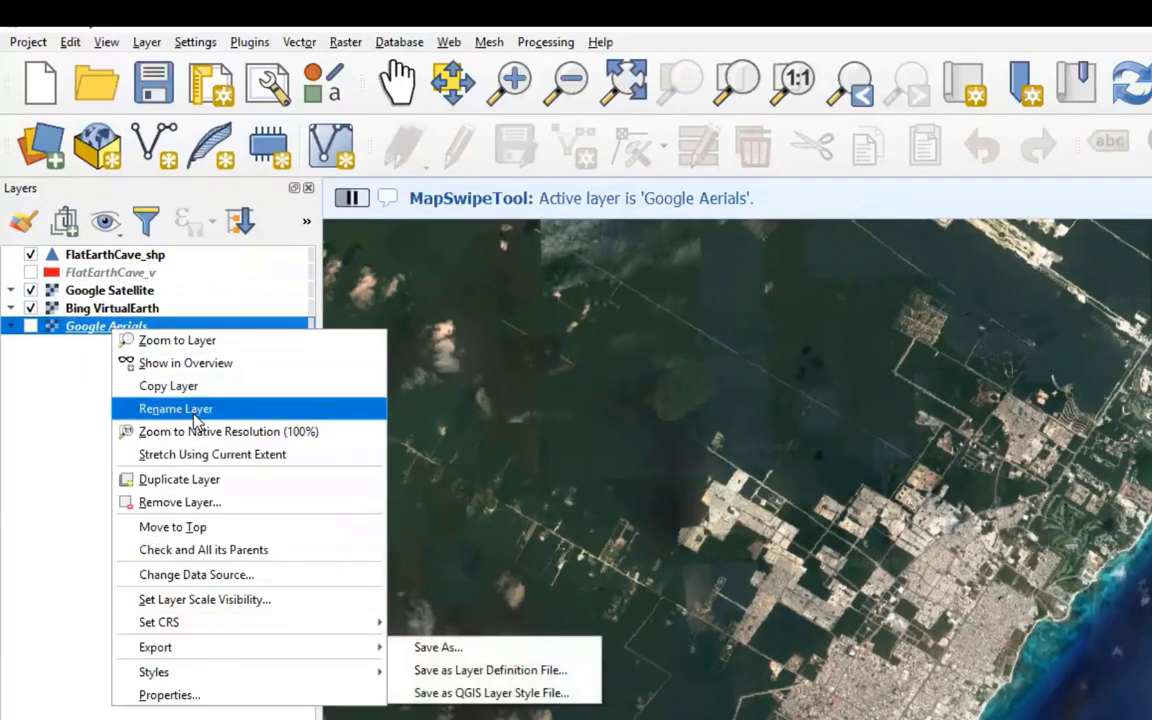
{"action": "left_click", "coordinate": [180, 502]}
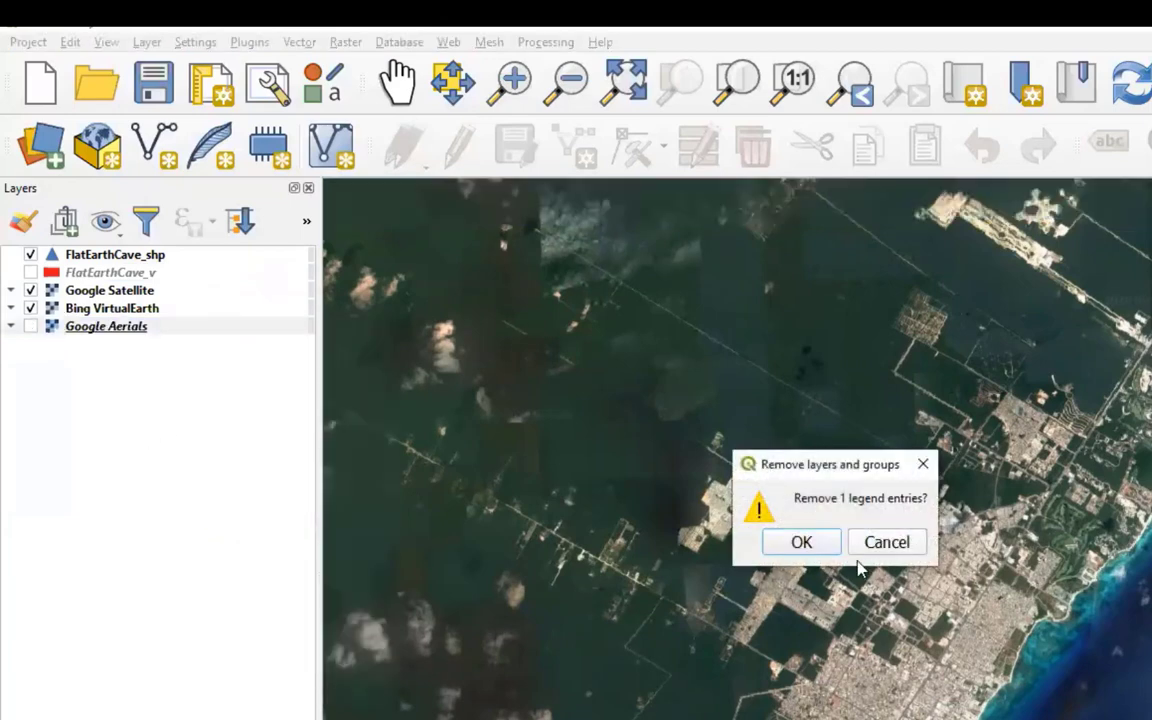
{"action": "left_click", "coordinate": [804, 542]}
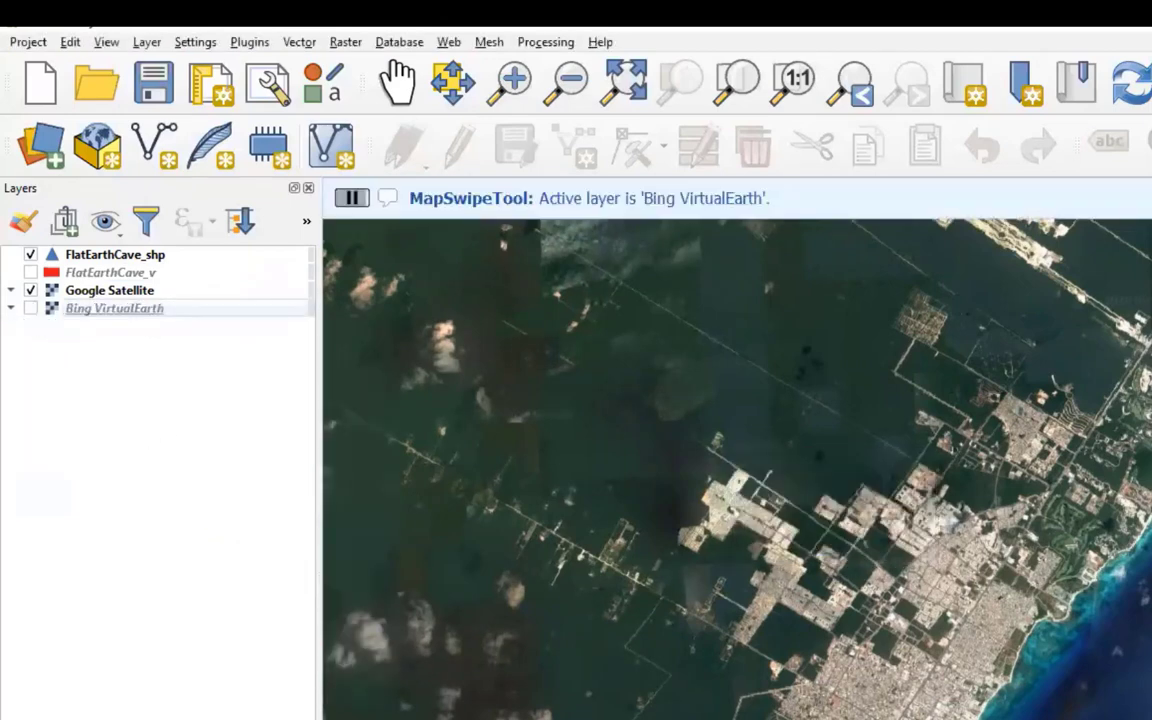
Add the Stamen Toner XYZ tiles to the map and hide the Google Satellite layer above them
{"action": "key", "text": "ctrl+2"}
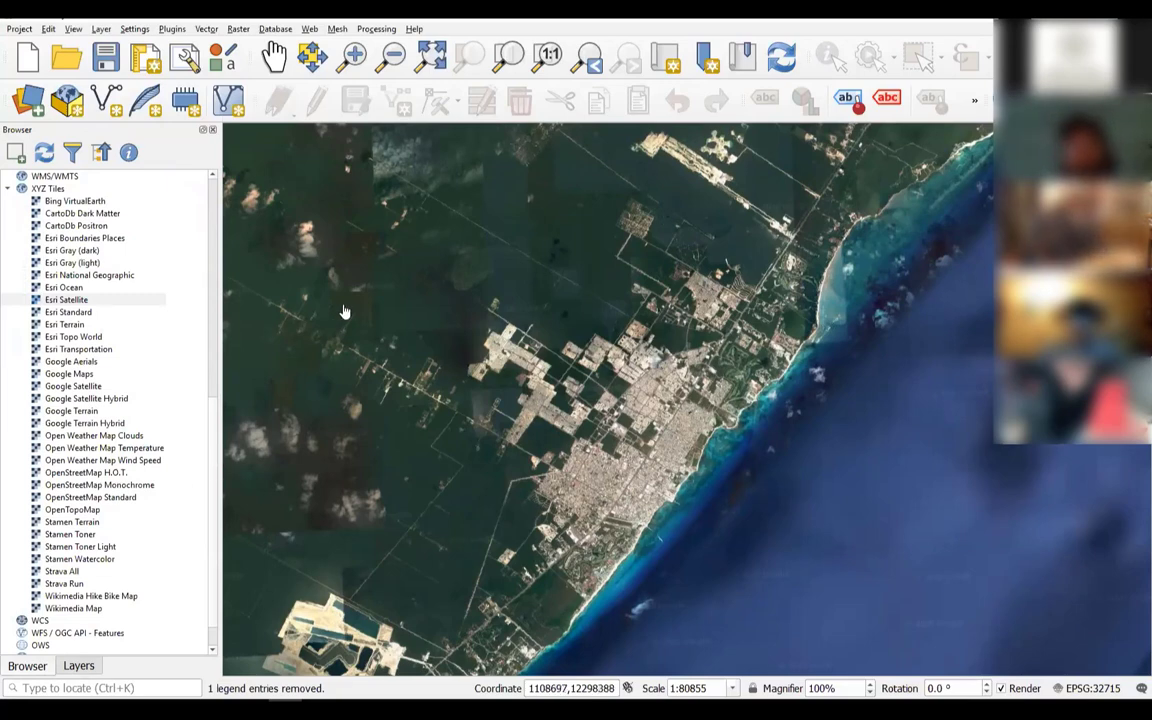
{"action": "scroll", "coordinate": [343, 312], "scroll_direction": "down", "scroll_amount": 2}
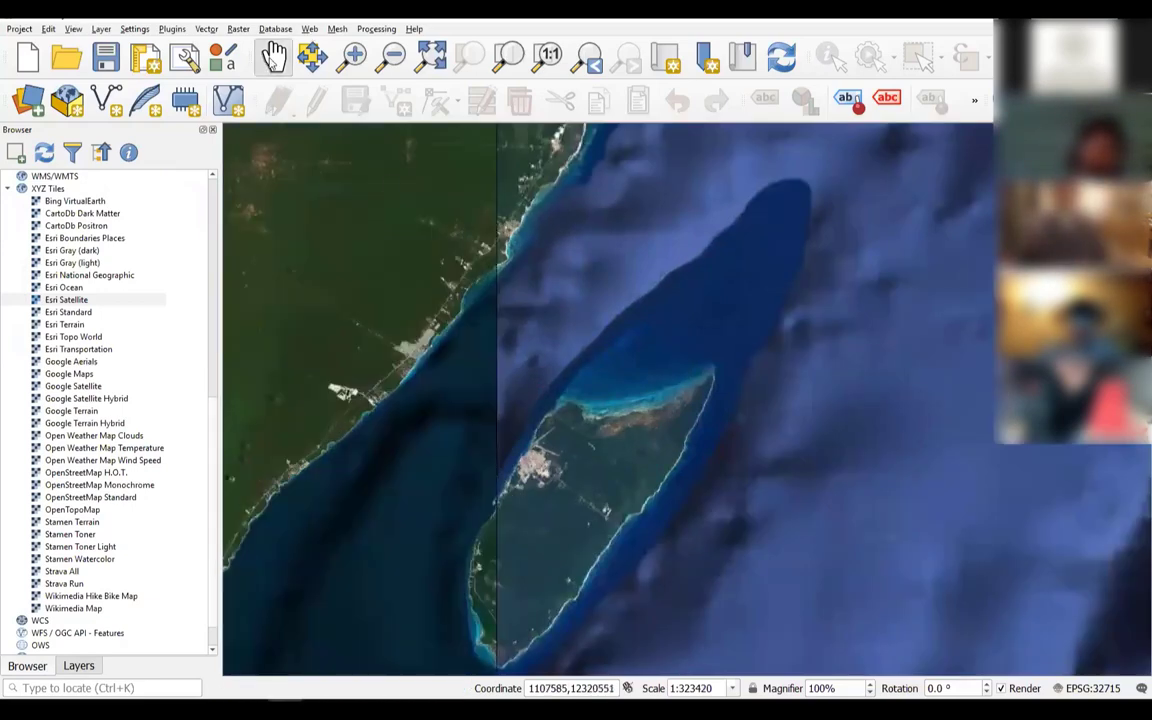
{"action": "left_click_drag", "start_coordinate": [437, 391], "coordinate": [658, 471]}
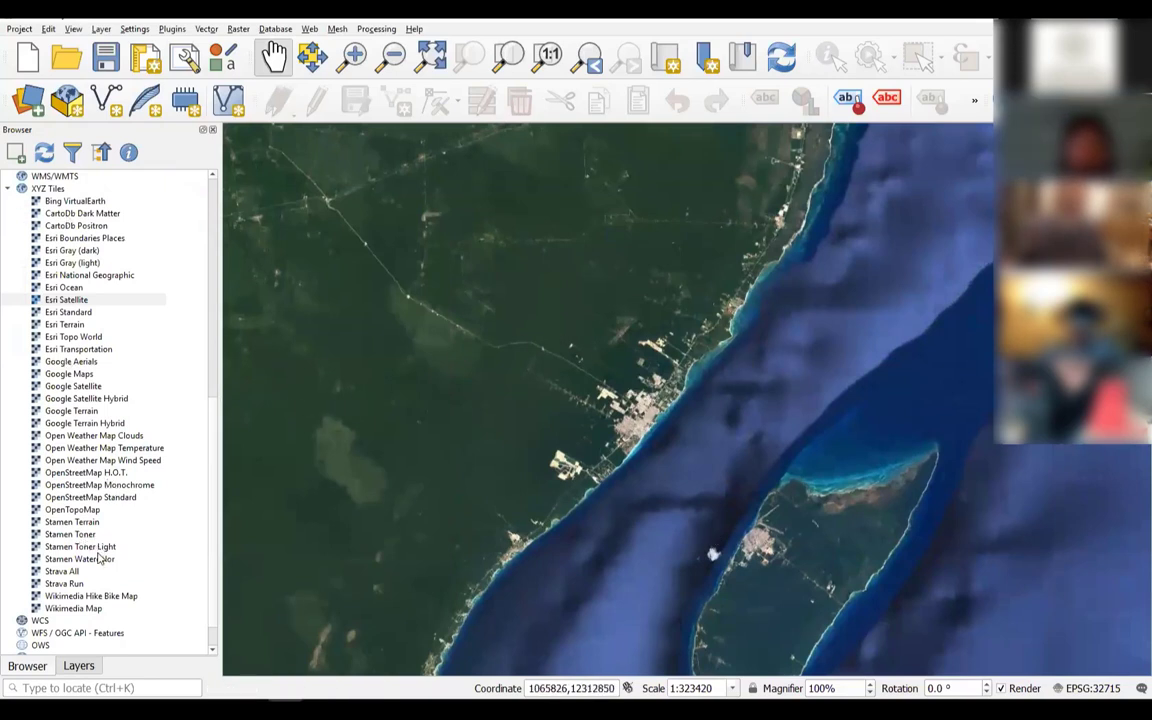
{"action": "left_click", "coordinate": [70, 534]}
{"action": "left_click_drag", "start_coordinate": [84, 538], "coordinate": [452, 538]}
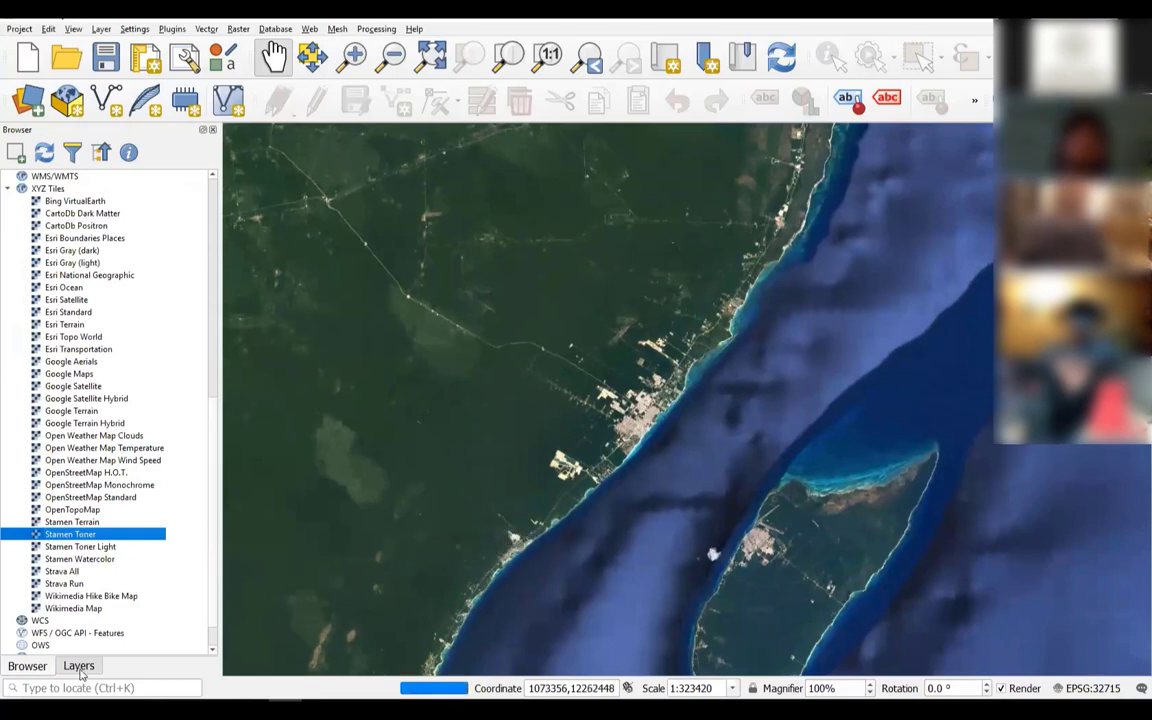
{"action": "left_click", "coordinate": [79, 666]}
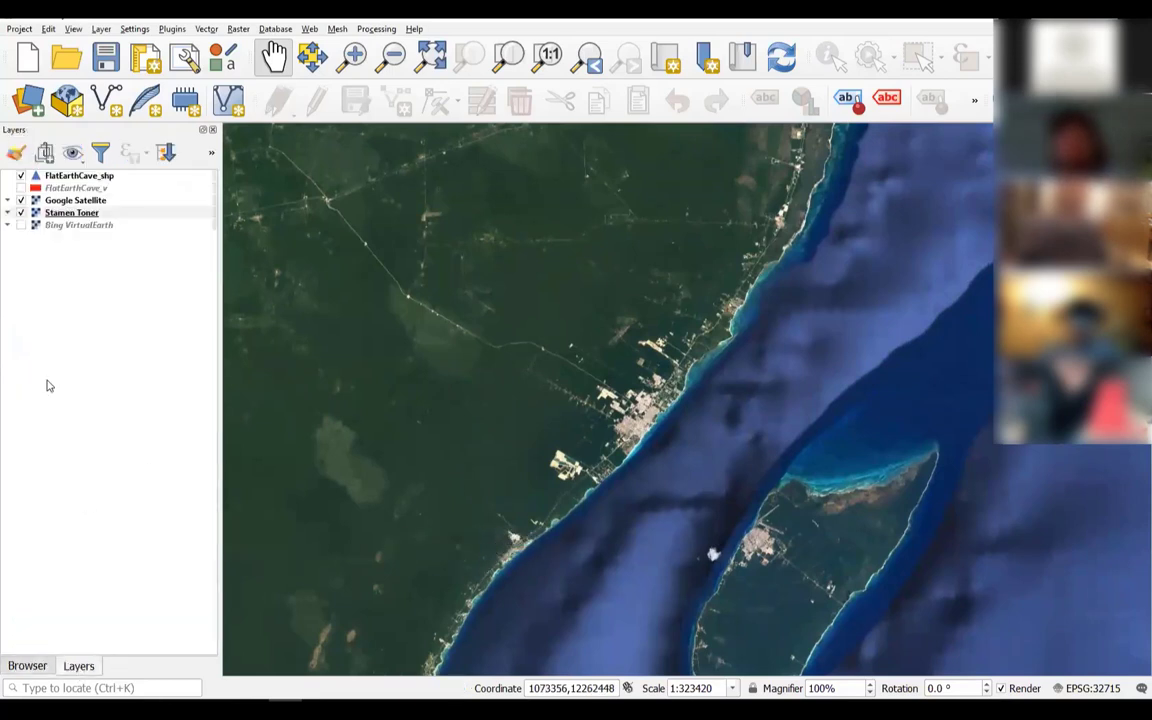
{"action": "left_click", "coordinate": [21, 200]}
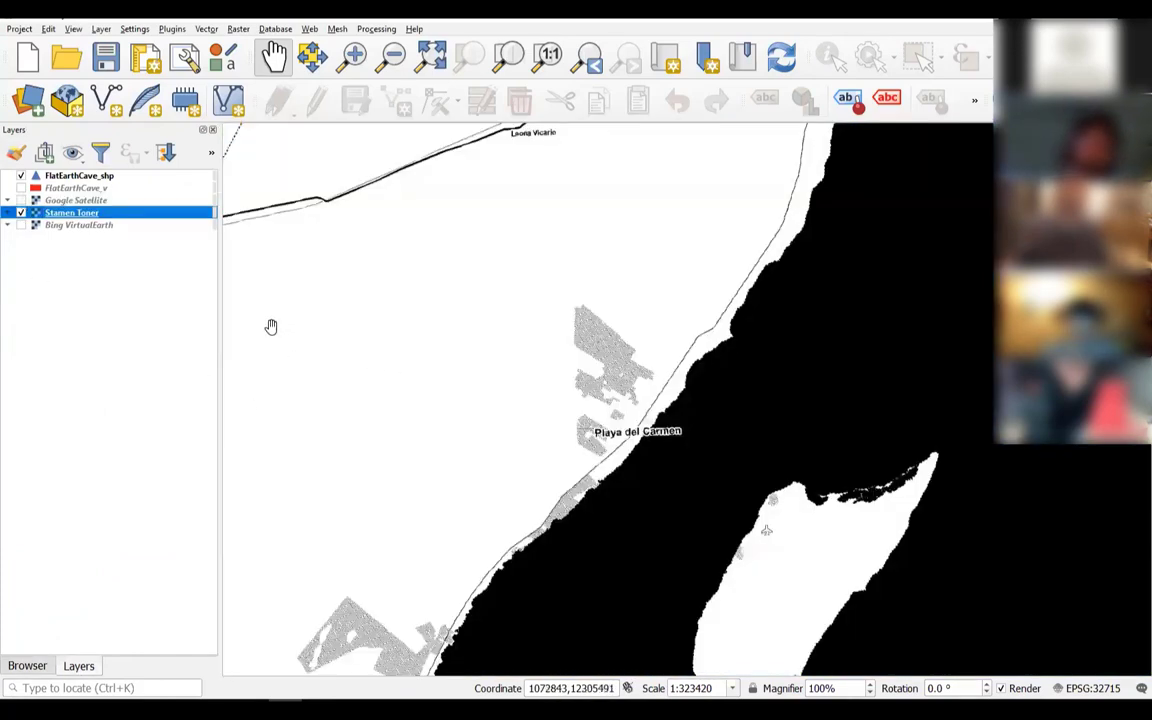
Add the OpenStreetMap Monochrome XYZ tiles to the map as a basemap
{"action": "left_click", "coordinate": [27, 666]}
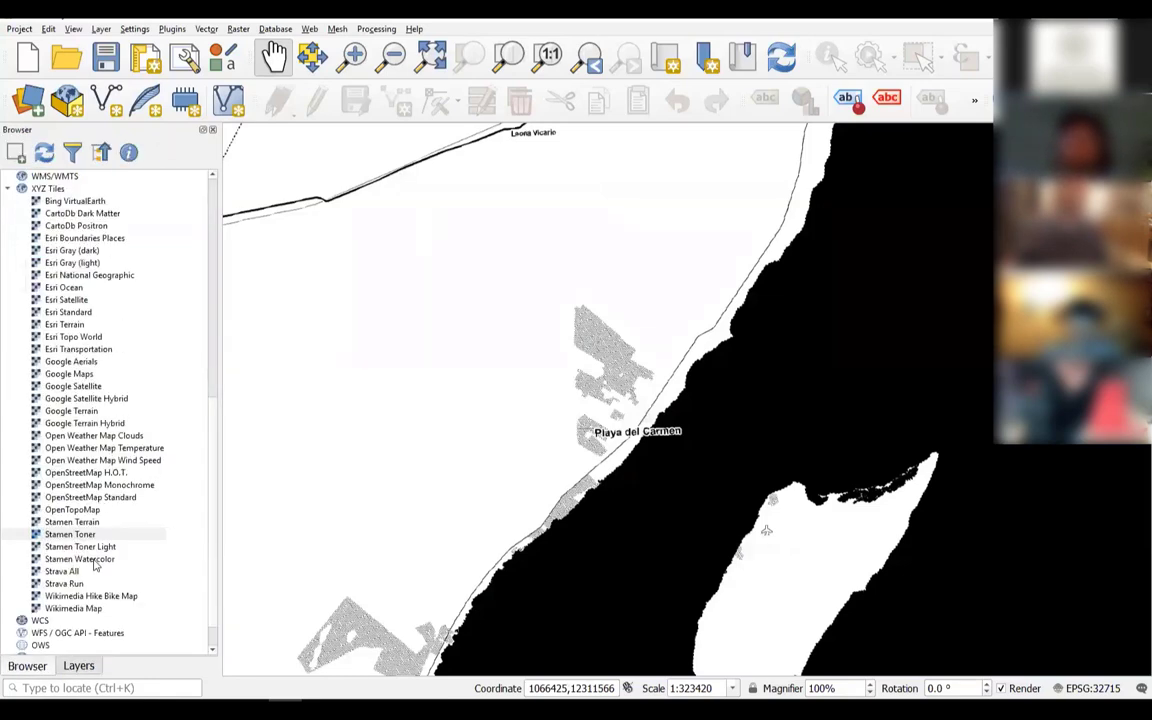
{"action": "left_click", "coordinate": [95, 485]}
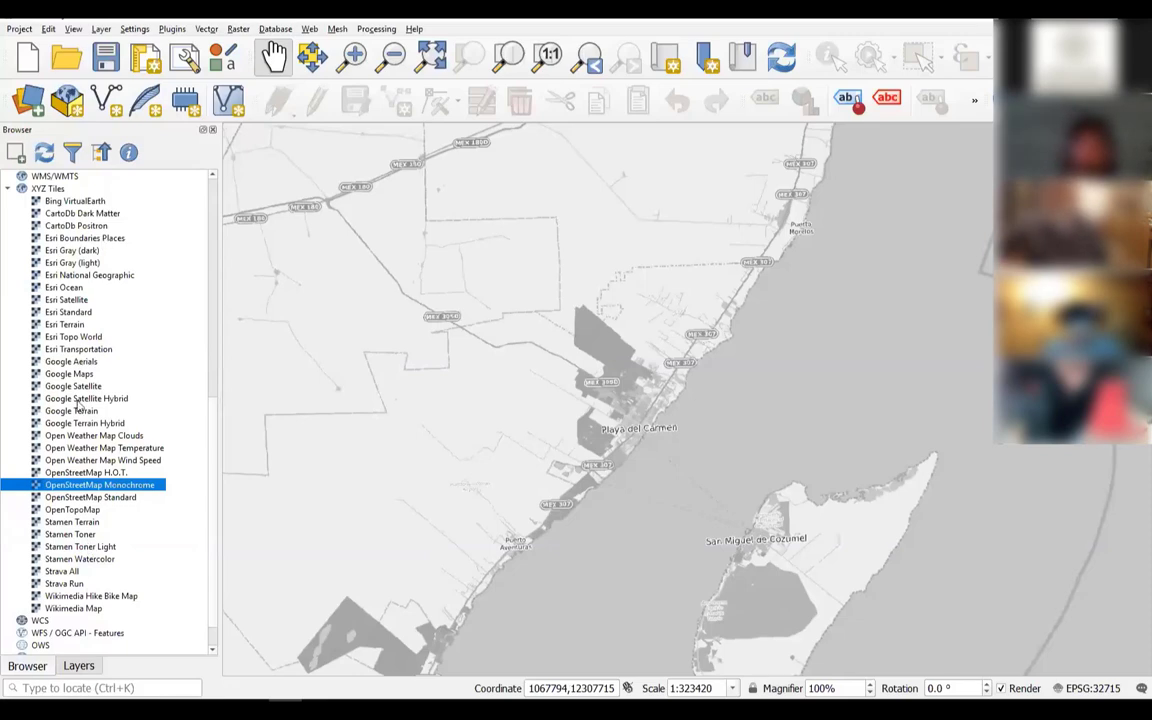
Zoom to the FlatEarthCave_v layer and hide the OpenStreetMap Monochrome and Stamen Toner layers
{"action": "left_click", "coordinate": [62, 572]}
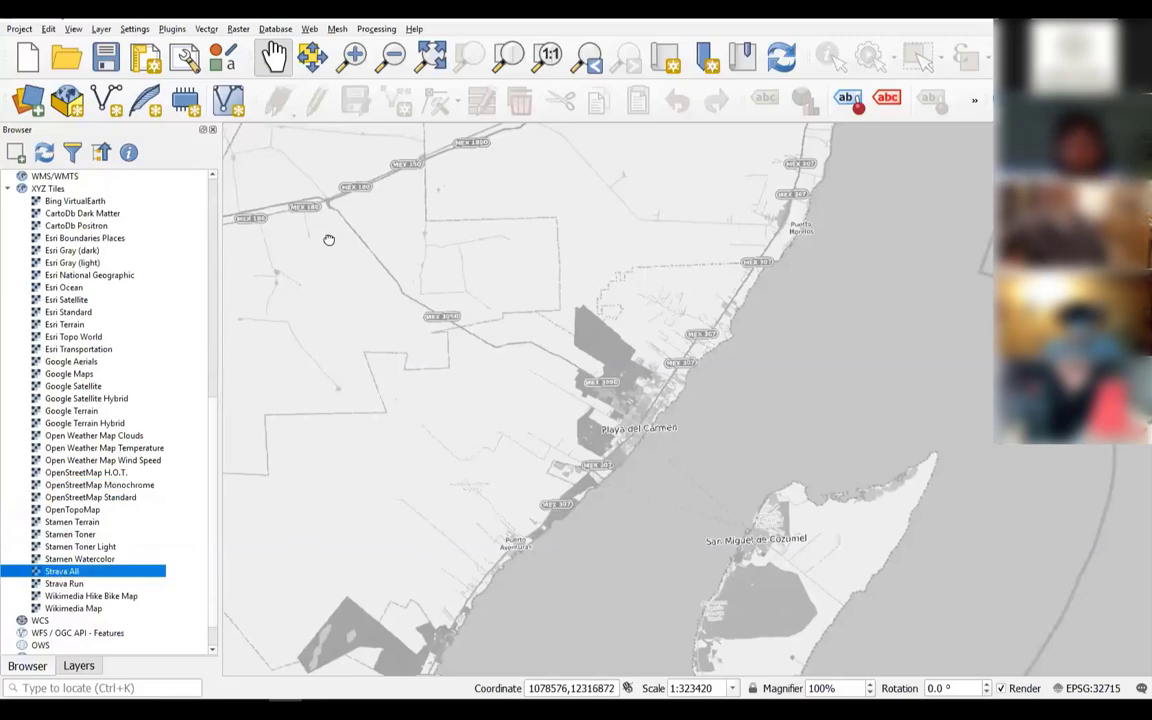
{"action": "left_click_drag", "start_coordinate": [328, 240], "coordinate": [568, 505]}
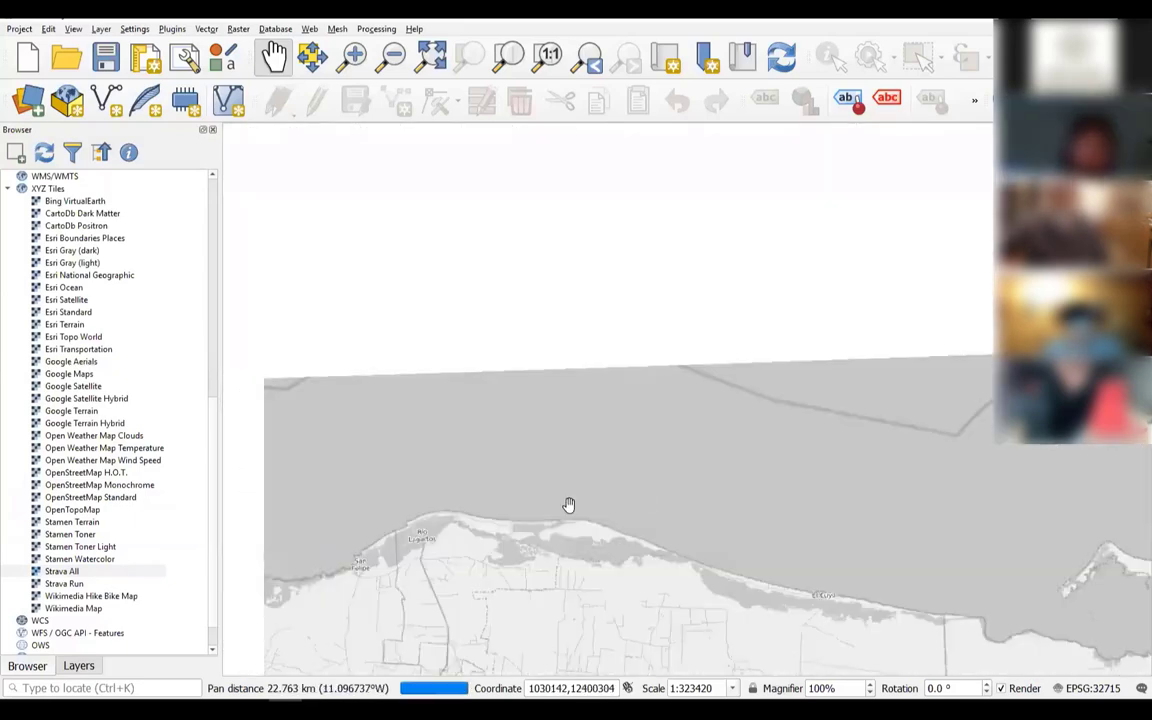
{"action": "left_click", "coordinate": [78, 666]}
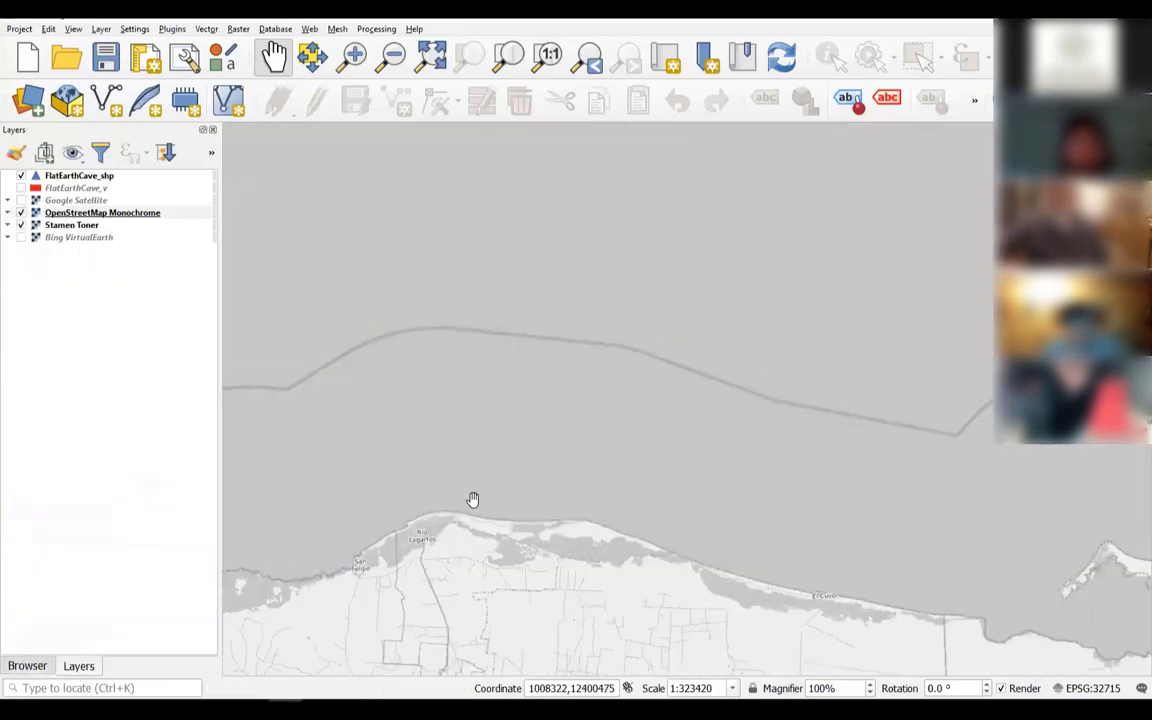
{"action": "right_click", "coordinate": [78, 188]}
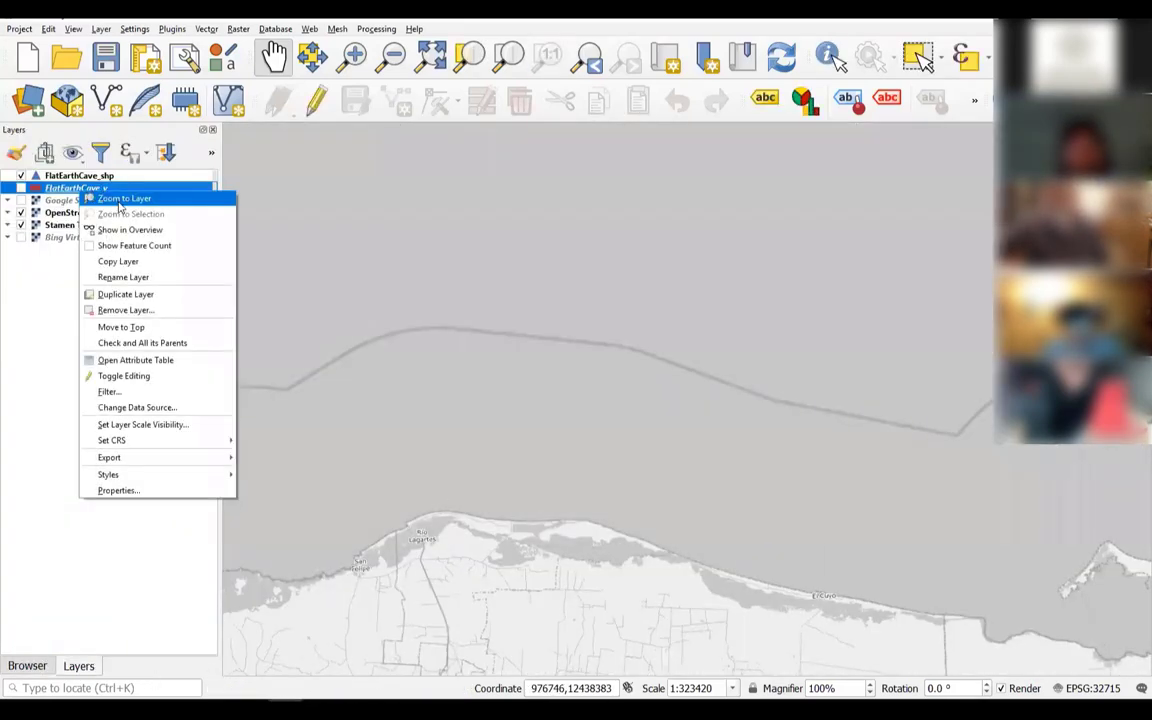
{"action": "left_click", "coordinate": [123, 199]}
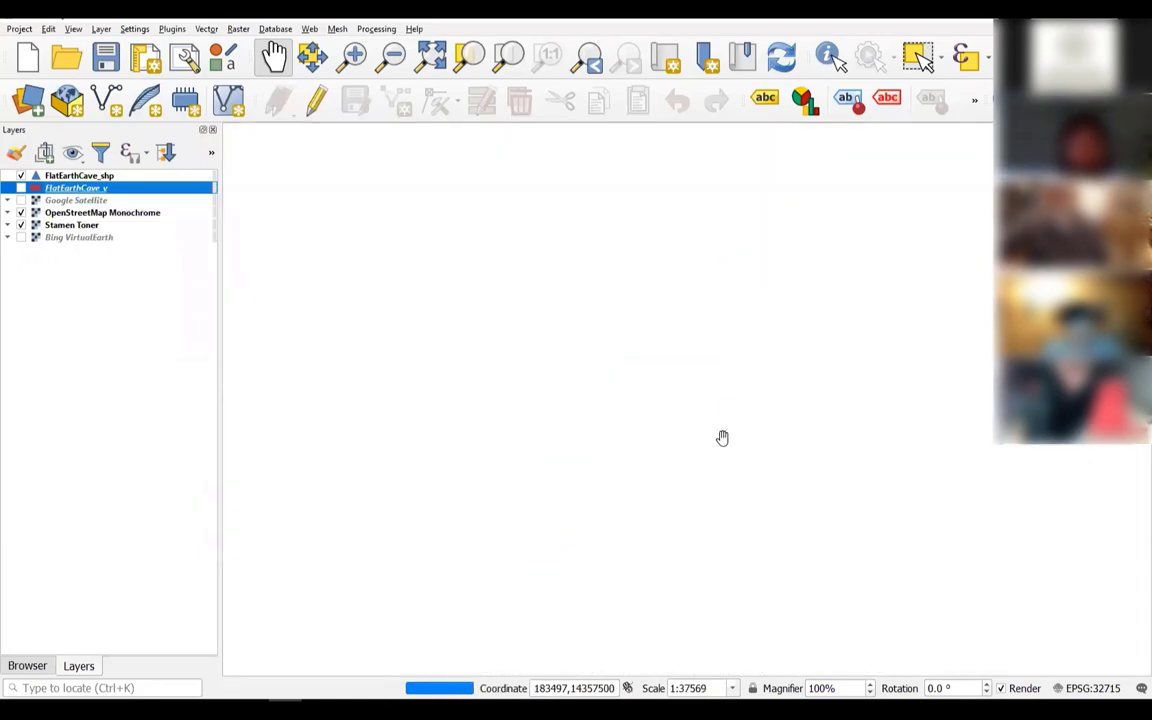
{"action": "left_click_drag", "start_coordinate": [825, 475], "coordinate": [586, 455]}
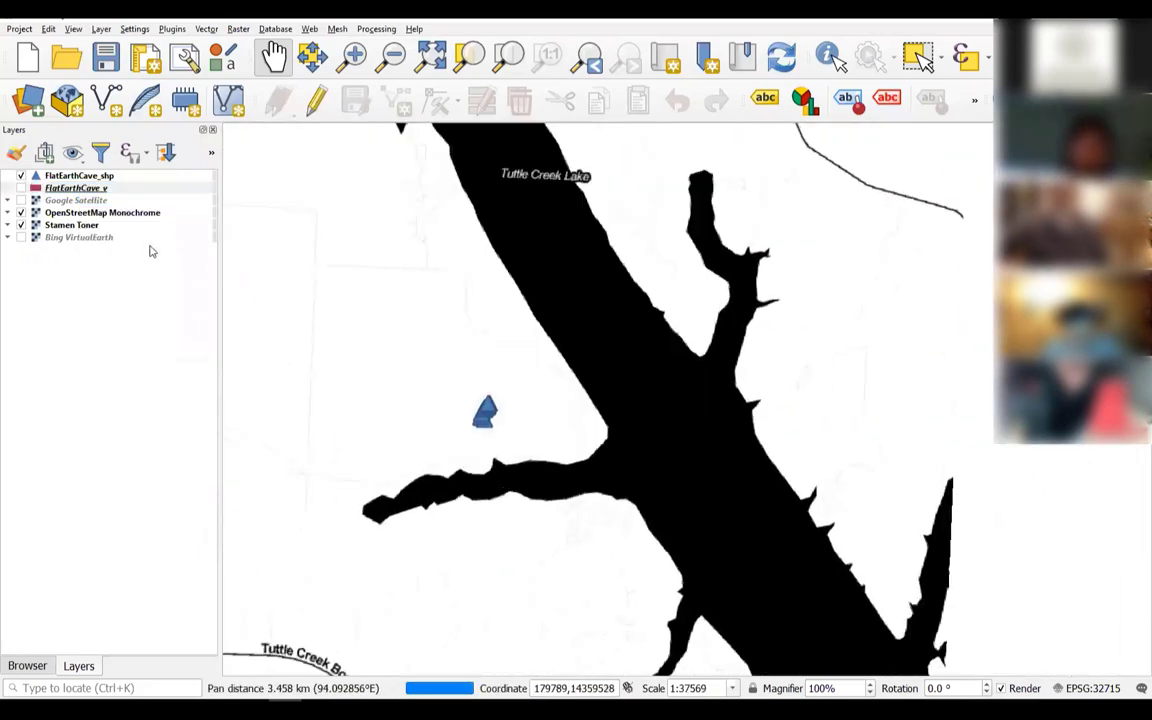
{"action": "left_click", "coordinate": [21, 212]}
{"action": "left_click", "coordinate": [21, 225]}
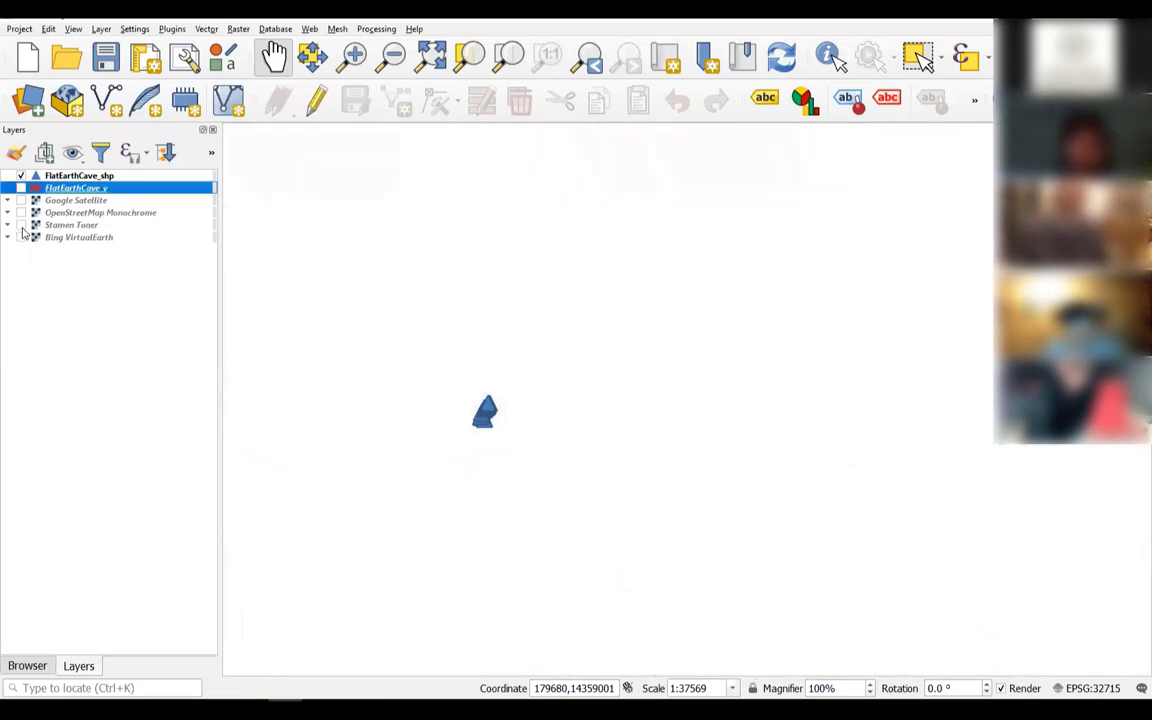
Add the Strava All and Strava Run XYZ tiles to the map around the cave survey
{"action": "left_click", "coordinate": [27, 666]}
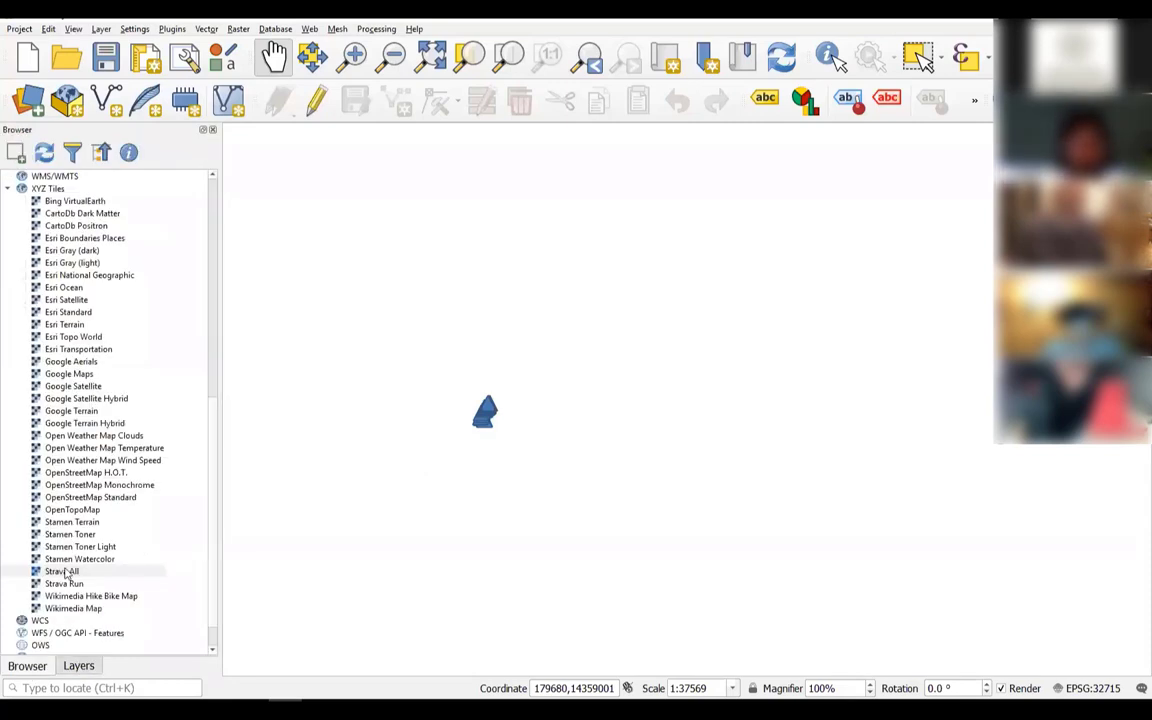
{"action": "left_click_drag", "start_coordinate": [72, 571], "coordinate": [507, 564]}
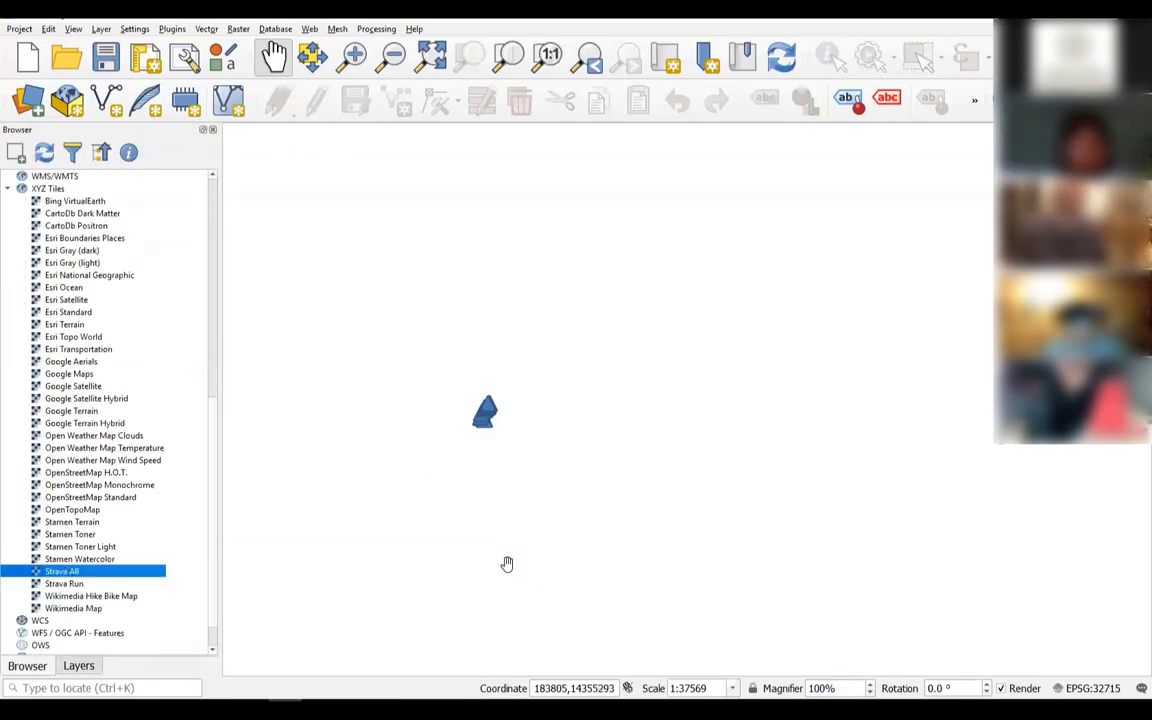
{"action": "scroll", "coordinate": [507, 564], "scroll_direction": "down", "scroll_amount": 2}
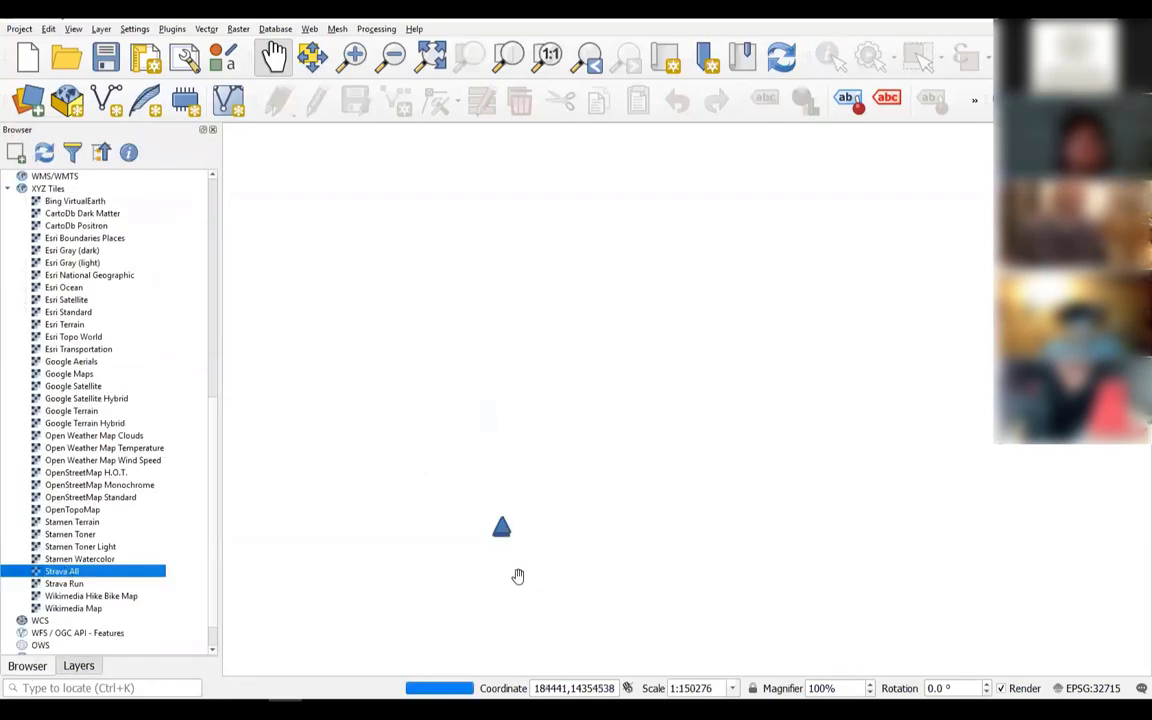
{"action": "left_click_drag", "start_coordinate": [518, 576], "coordinate": [486, 478]}
{"action": "mouse_move", "coordinate": [62, 584]}
{"action": "left_mouse_down"}
{"action": "mouse_move", "coordinate": [487, 600]}
{"action": "mouse_move", "coordinate": [476, 597]}
{"action": "left_mouse_up"}
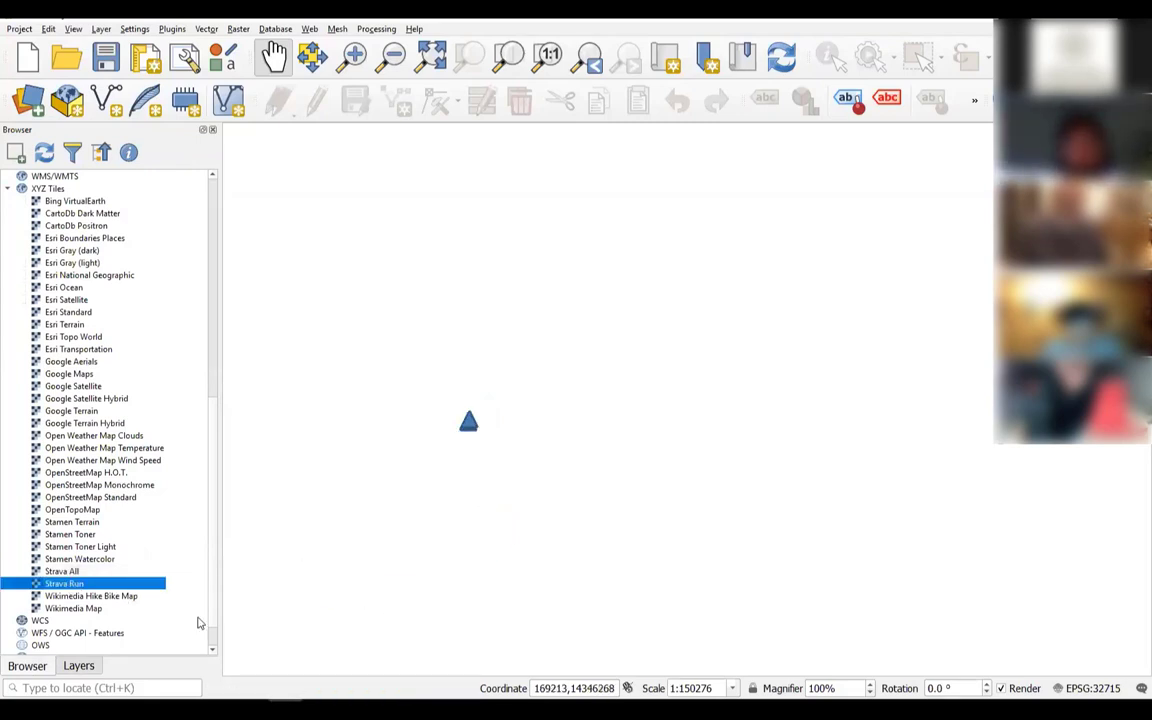
Examine the Strava activity lines around the cave area and the neighbouring towns at several map scales
{"action": "left_click", "coordinate": [78, 666]}
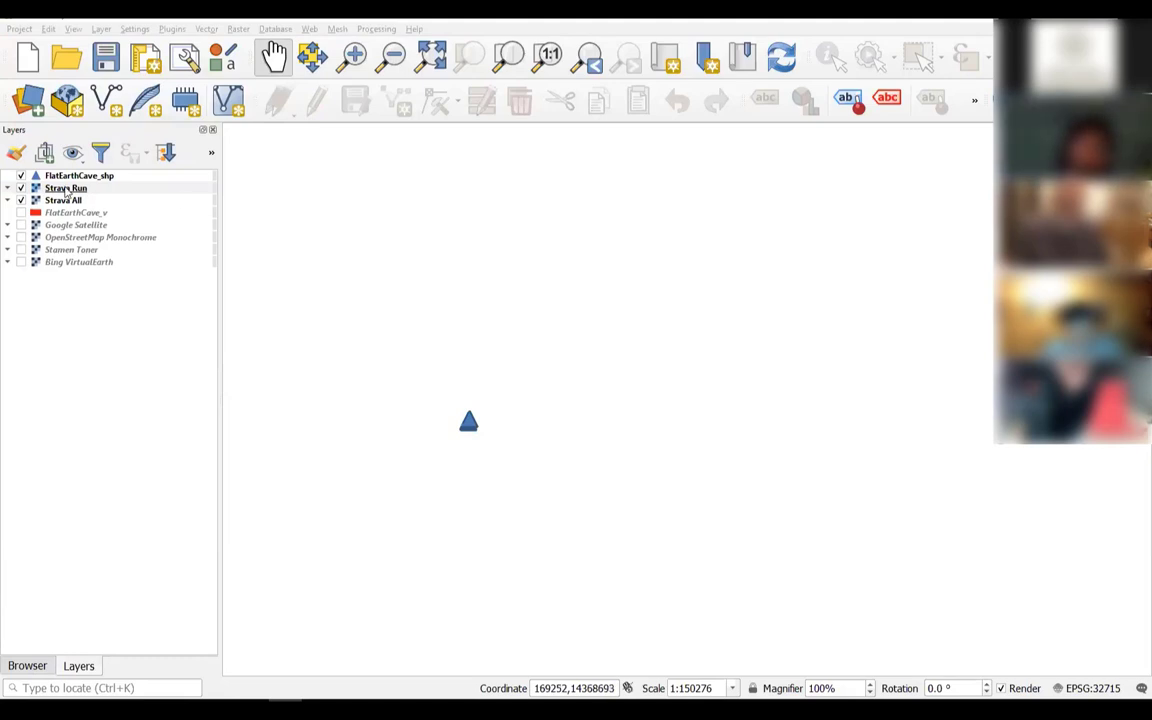
{"action": "scroll", "coordinate": [507, 373], "scroll_direction": "down", "scroll_amount": 1}
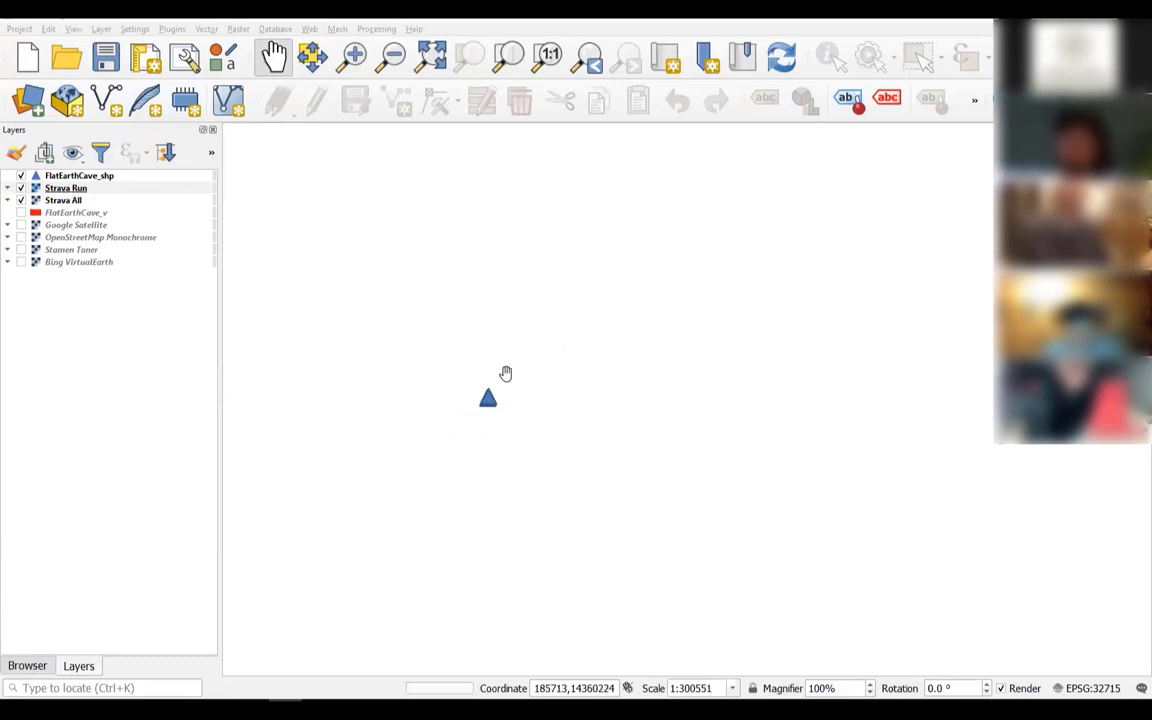
{"action": "scroll", "coordinate": [507, 373], "scroll_direction": "up", "scroll_amount": 2}
{"action": "scroll", "coordinate": [352, 330], "scroll_direction": "down", "scroll_amount": 2}
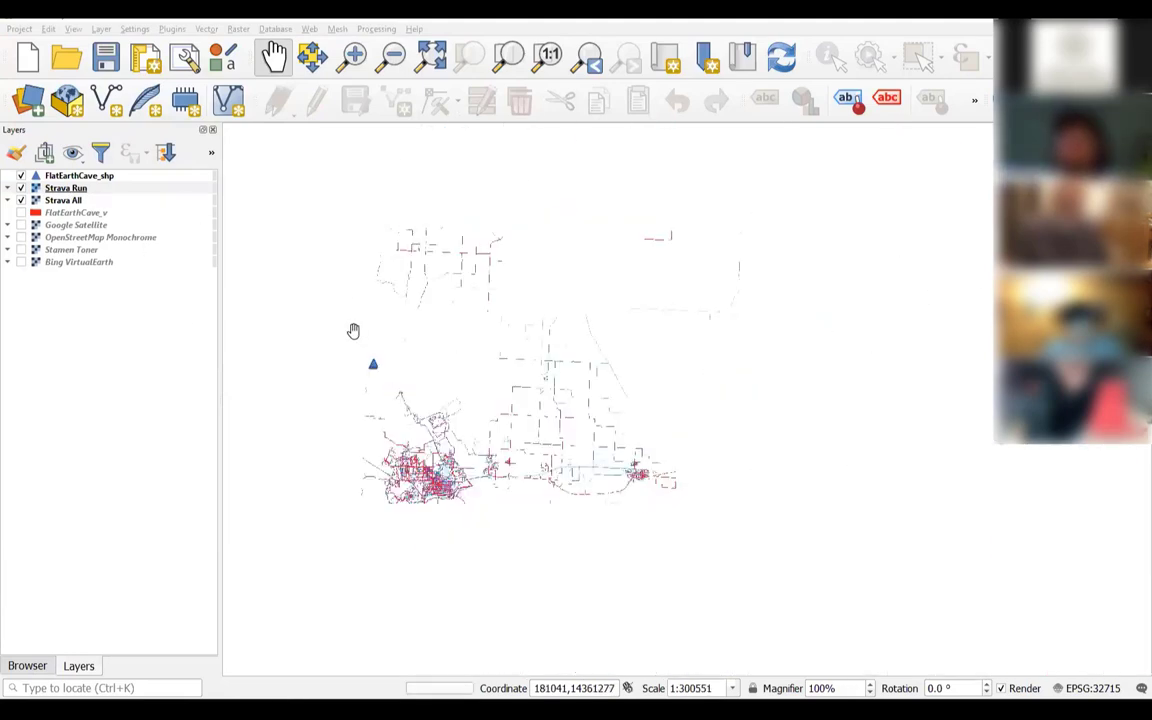
{"action": "scroll", "coordinate": [402, 484], "scroll_direction": "up", "scroll_amount": 1}
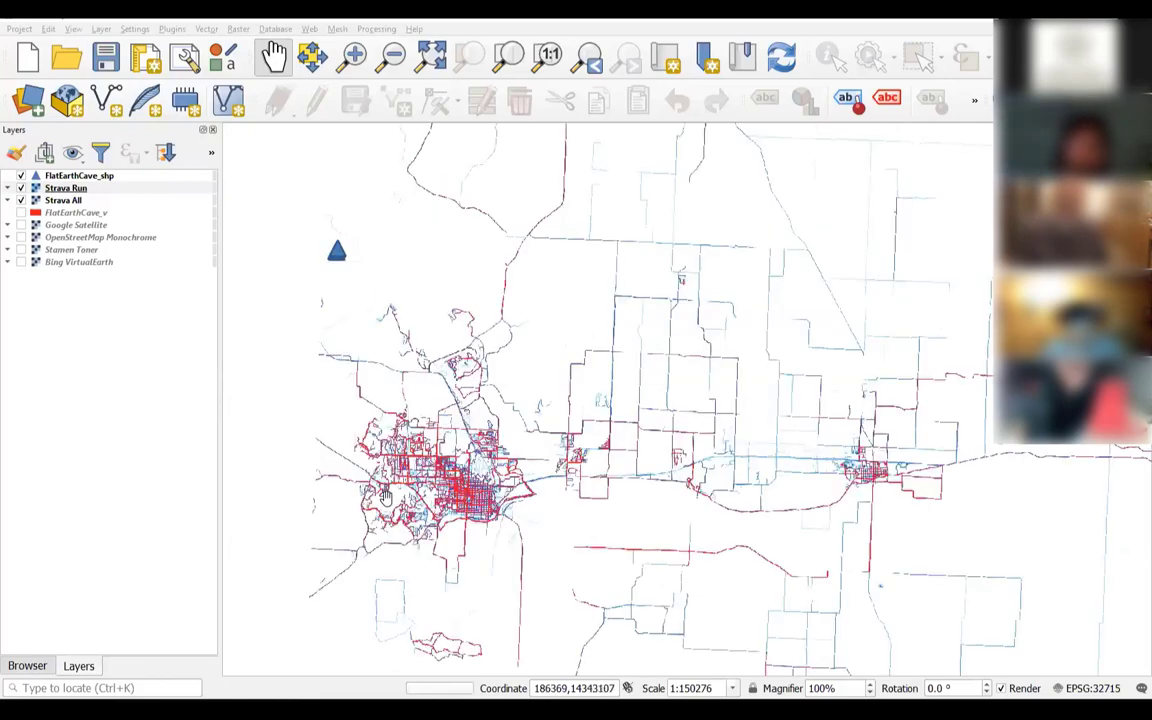
{"action": "scroll", "coordinate": [390, 492], "scroll_direction": "up", "scroll_amount": 1}
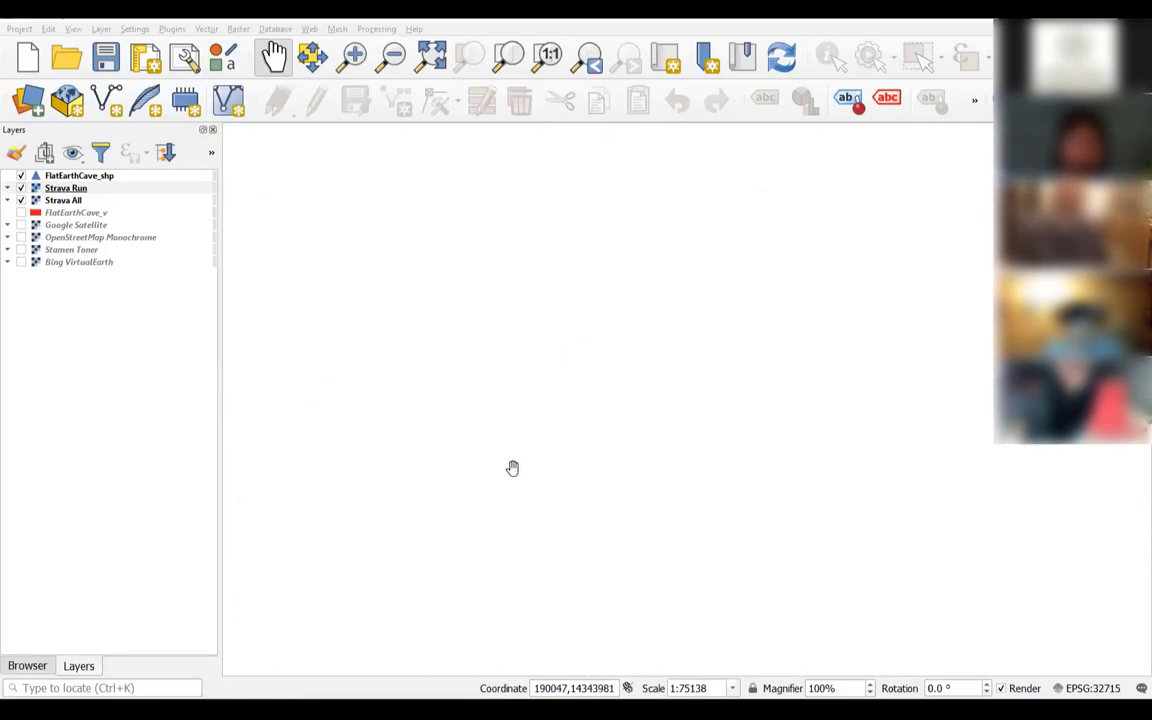
{"action": "scroll", "coordinate": [473, 363], "scroll_direction": "down", "scroll_amount": 1}
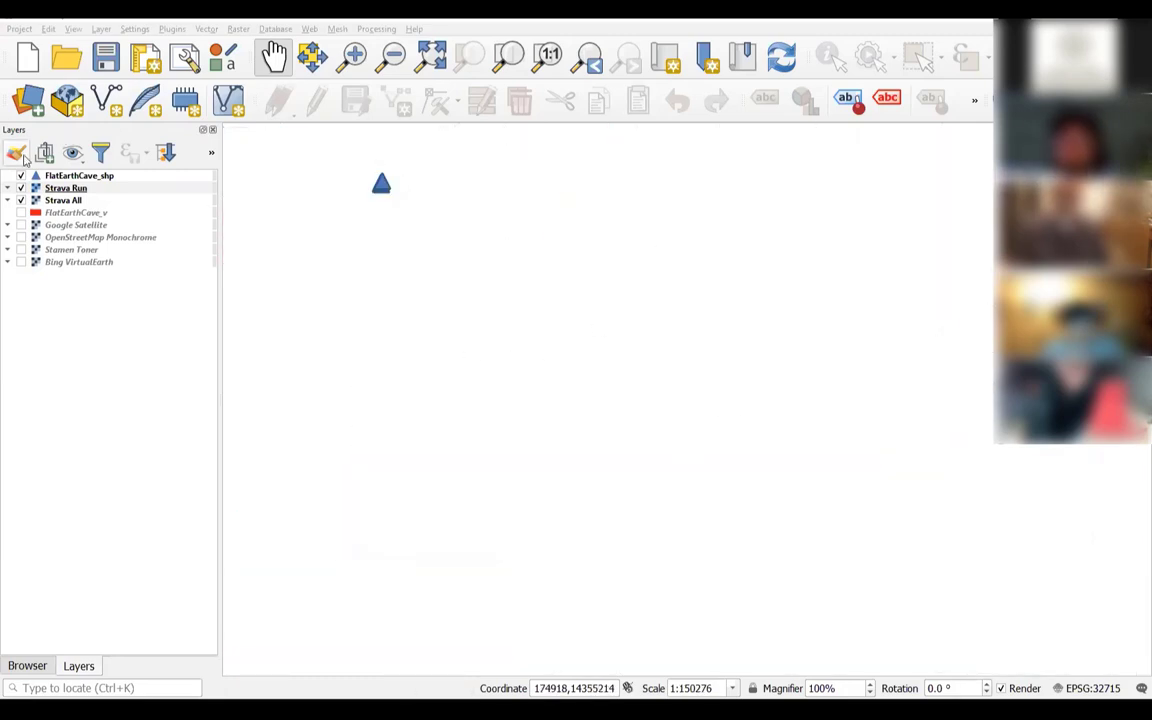
Hide the Strava Run and Strava All layers and remove both from the project
{"action": "left_click", "coordinate": [23, 189]}
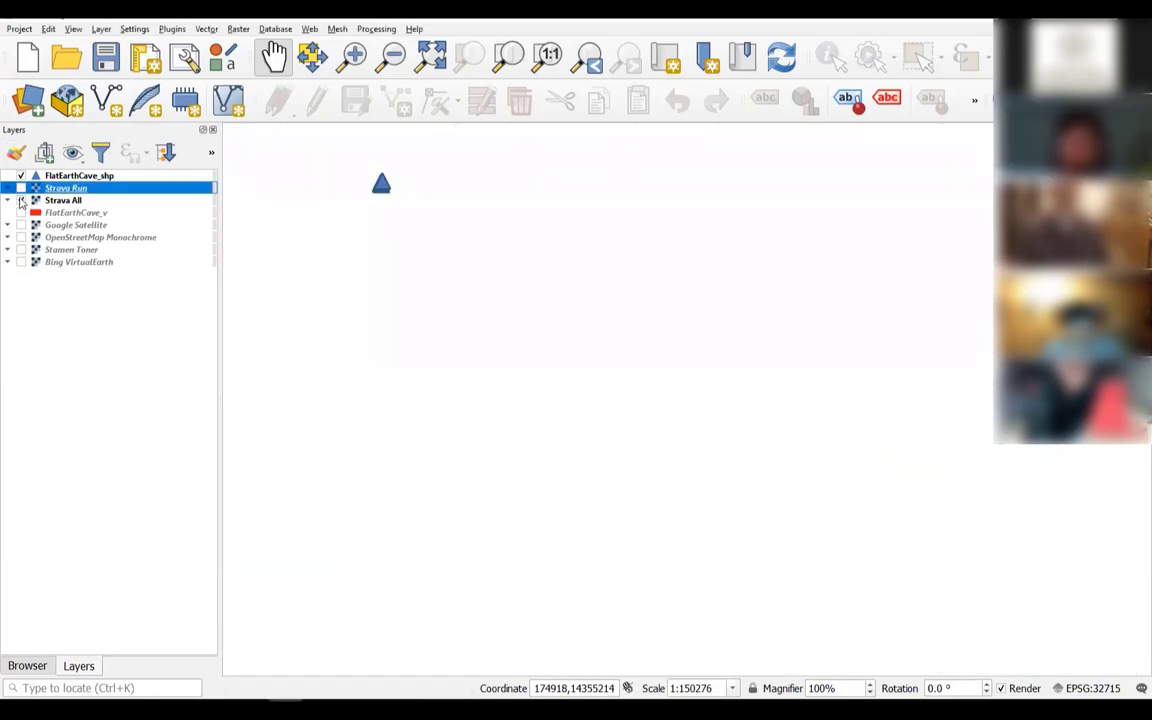
{"action": "right_click", "coordinate": [74, 188]}
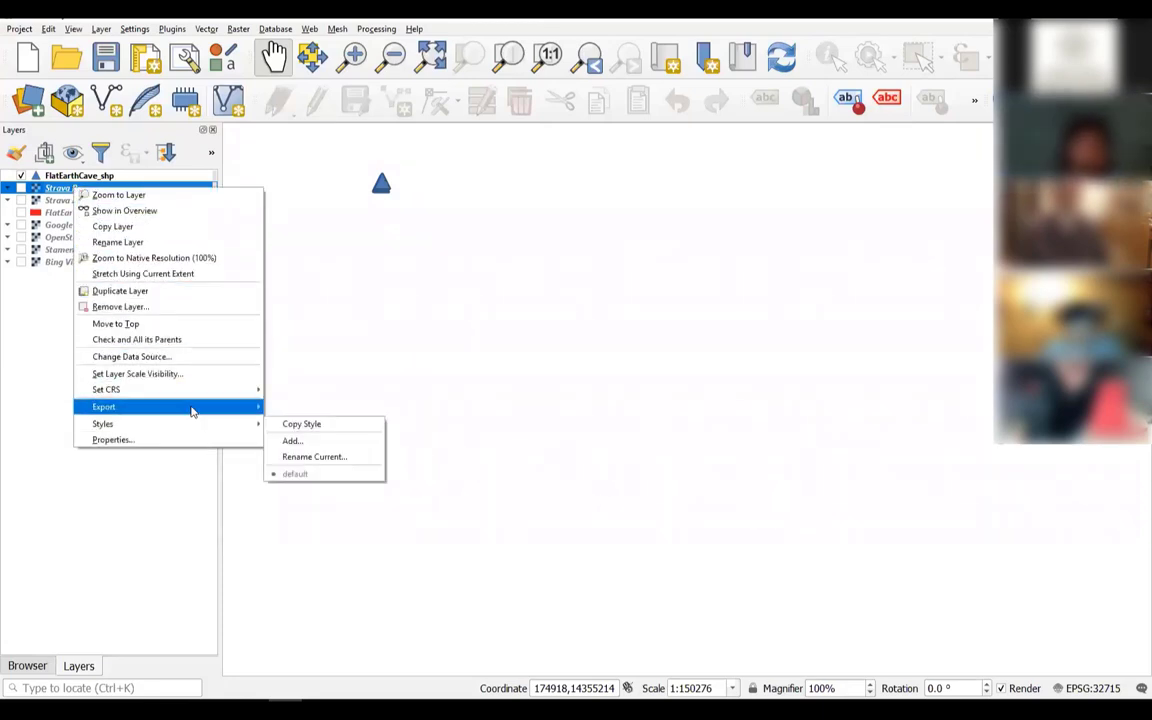
{"action": "mouse_move", "coordinate": [192, 397]}
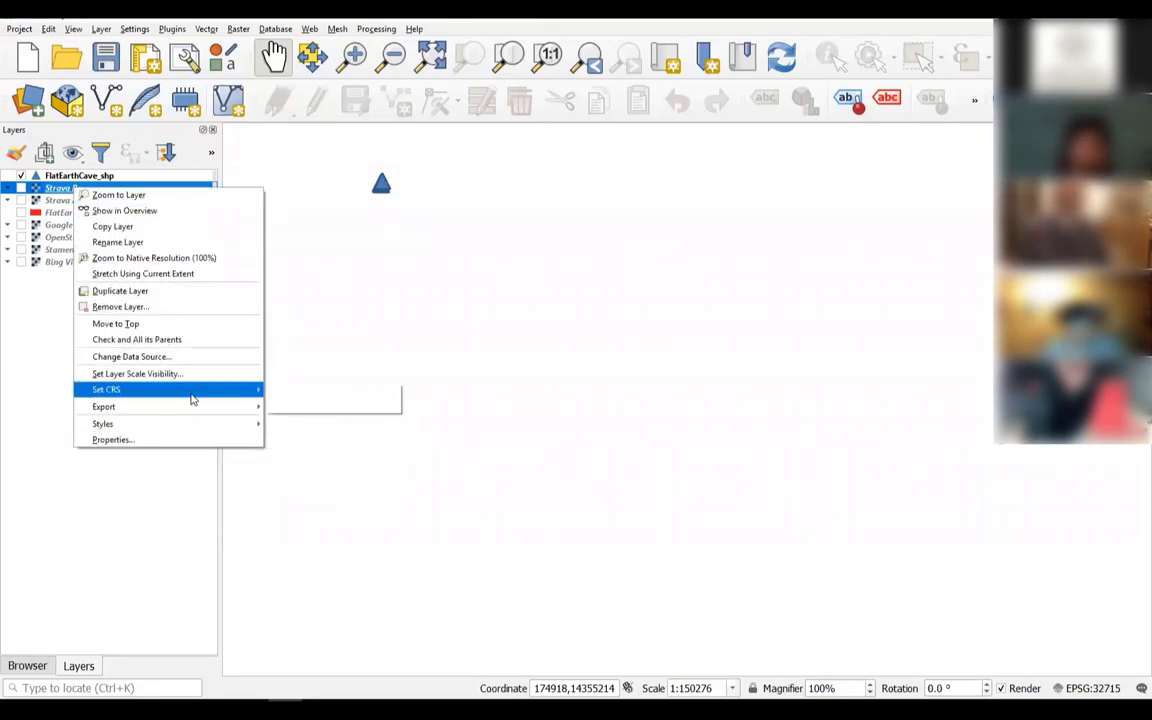
{"action": "left_click", "coordinate": [202, 307]}
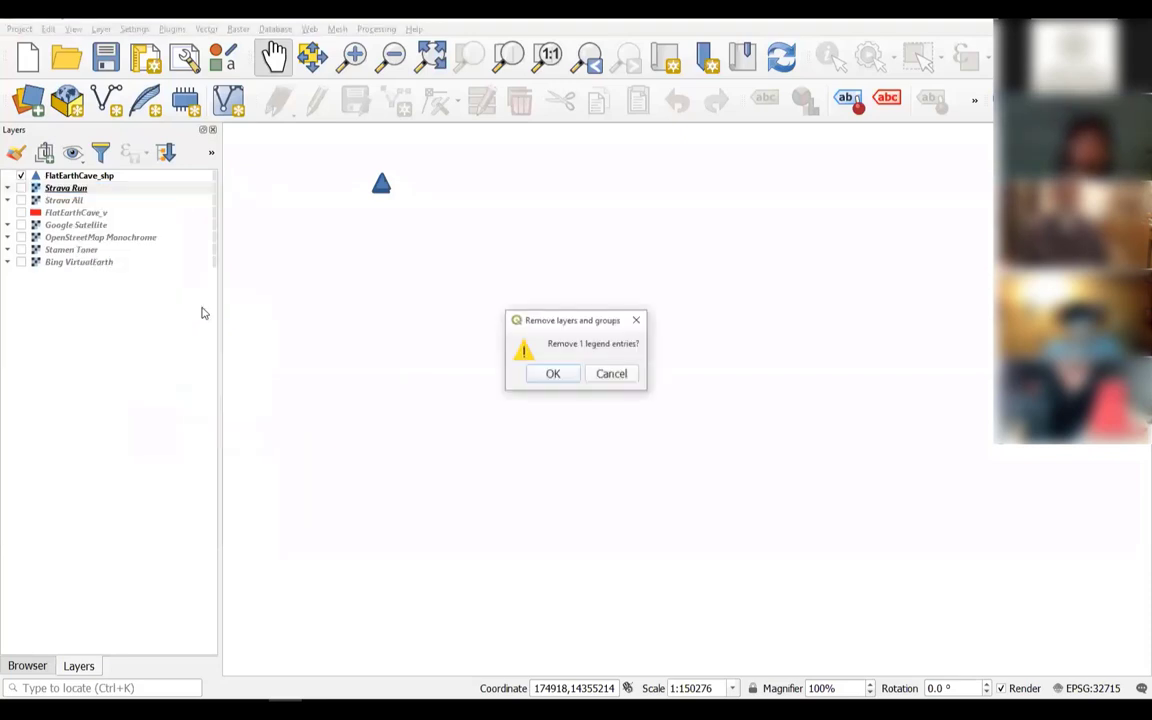
{"action": "left_click", "coordinate": [562, 378]}
{"action": "left_click", "coordinate": [62, 188]}
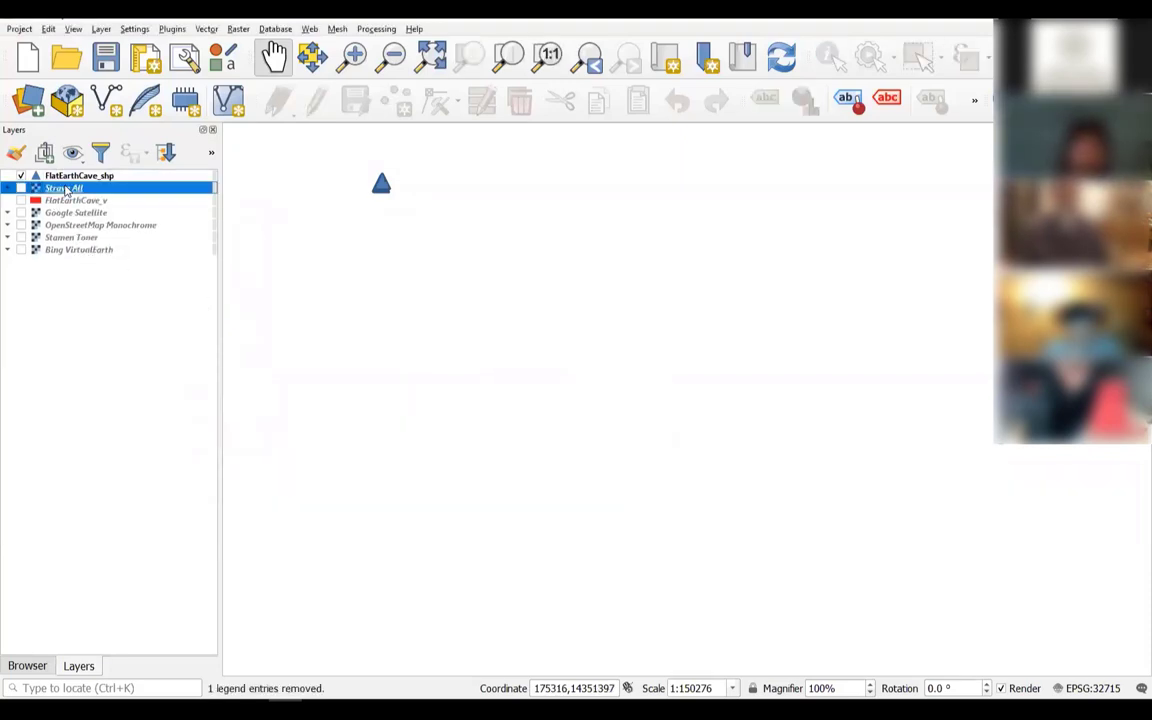
{"action": "right_click", "coordinate": [64, 188]}
{"action": "left_click", "coordinate": [105, 305]}
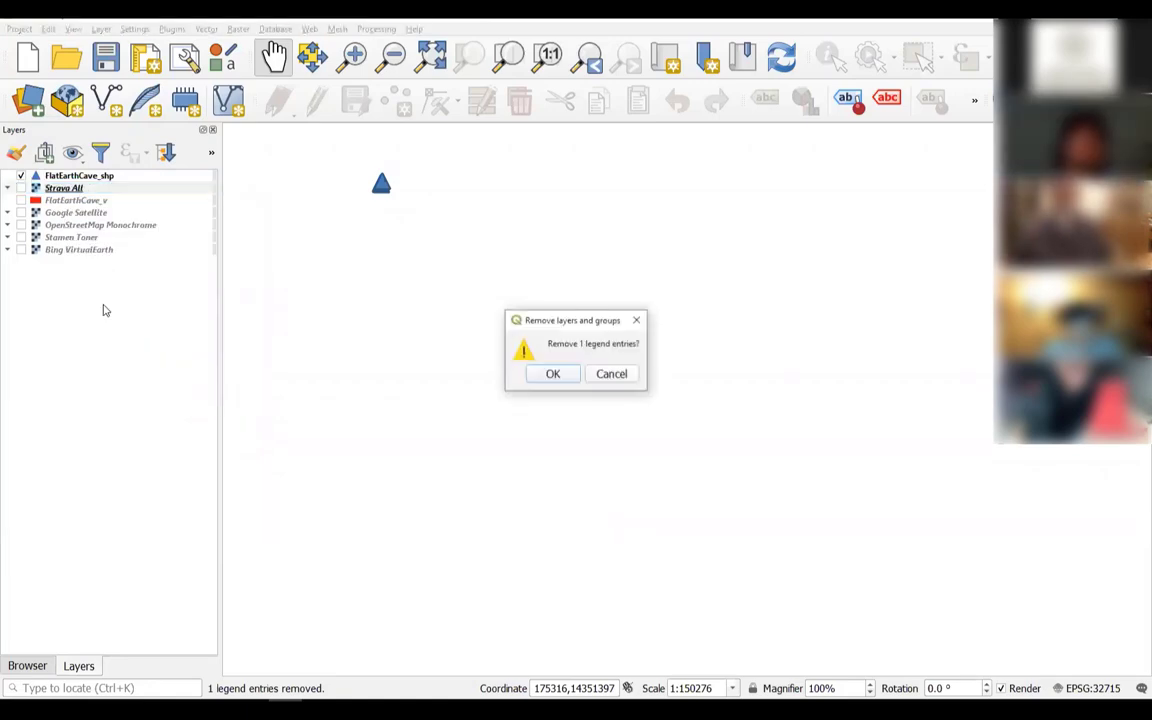
{"action": "left_click", "coordinate": [548, 373]}
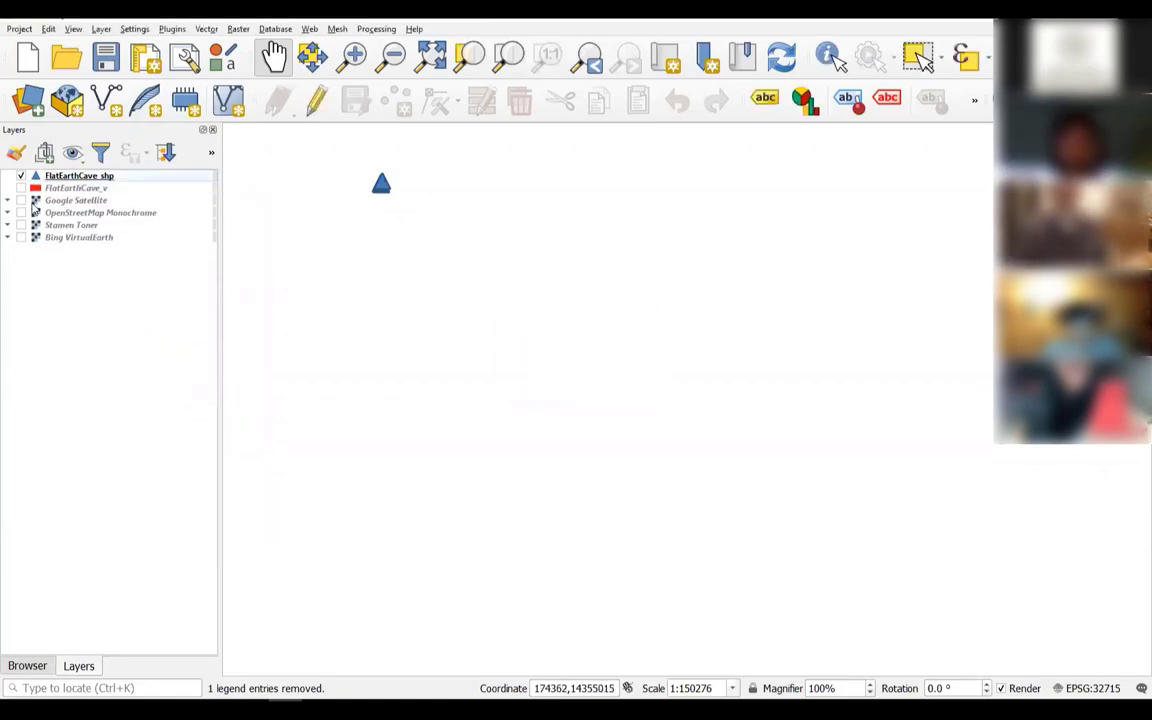
Show the Google Satellite layer and remove the OpenStreetMap Monochrome, Stamen Toner and Bing VirtualEarth layers together
{"action": "left_click", "coordinate": [21, 200]}
{"action": "left_click", "coordinate": [67, 213]}
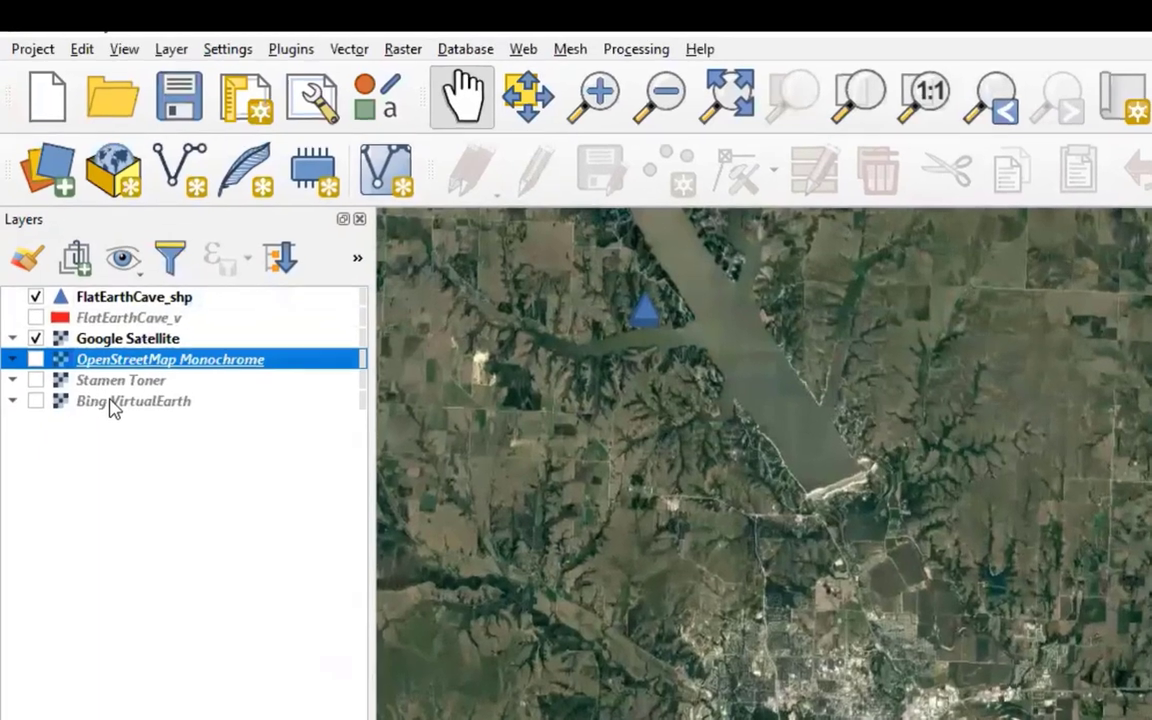
{"action": "left_click", "coordinate": [113, 401], "text": "shift"}
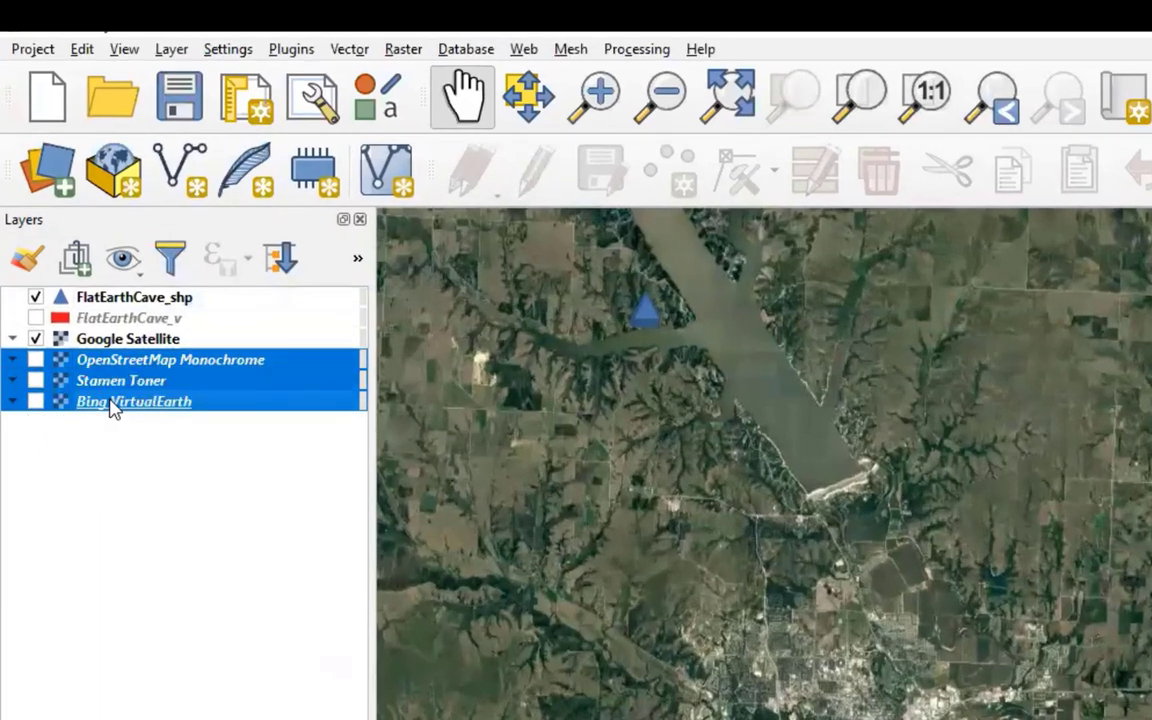
{"action": "right_click", "coordinate": [113, 401]}
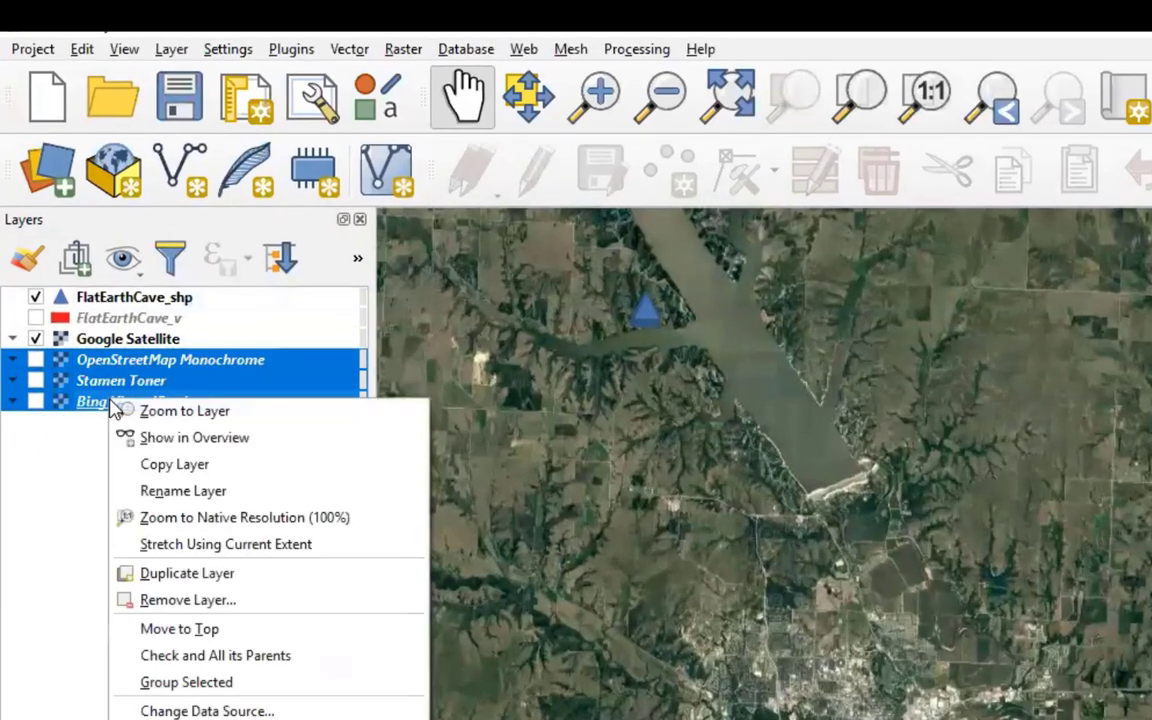
{"action": "left_click", "coordinate": [170, 599]}
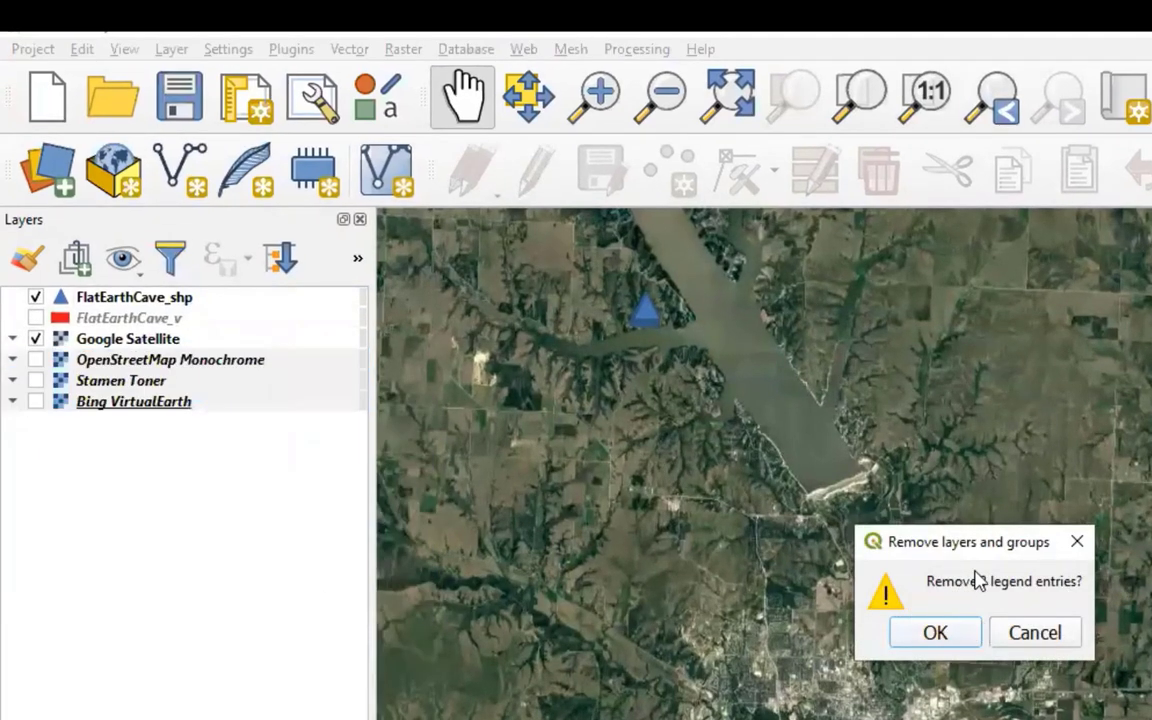
{"action": "left_click", "coordinate": [938, 637]}
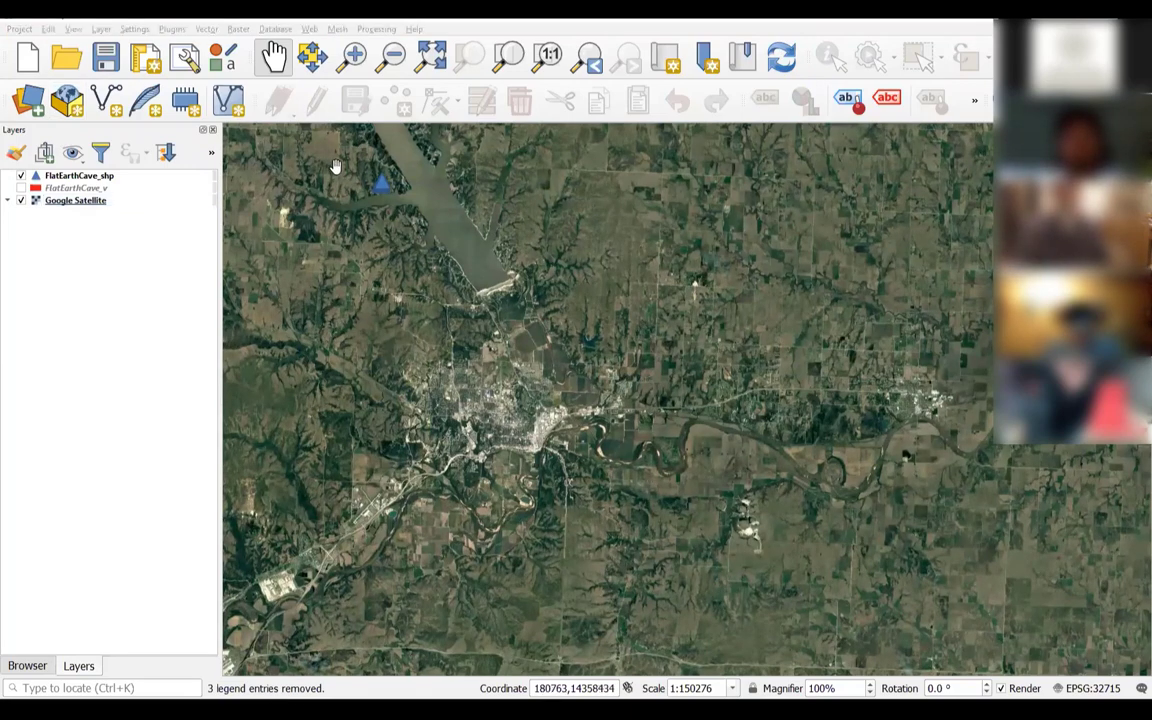
Zoom in on the cave survey points and show the FlatEarthCave_v layer over the satellite imagery
{"action": "scroll", "coordinate": [340, 167], "scroll_direction": "up", "scroll_amount": 2}
{"action": "scroll", "coordinate": [436, 197], "scroll_direction": "up", "scroll_amount": 1}
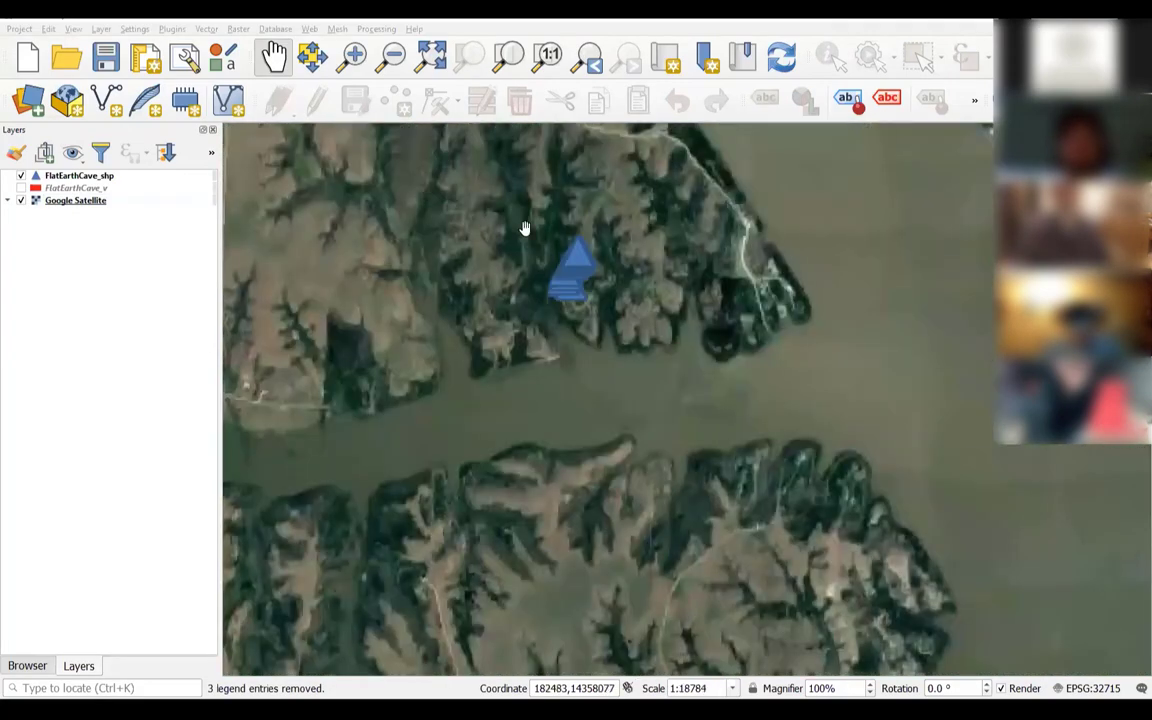
{"action": "scroll", "coordinate": [579, 236], "scroll_direction": "up", "scroll_amount": 1}
{"action": "scroll", "coordinate": [591, 228], "scroll_direction": "up", "scroll_amount": 1}
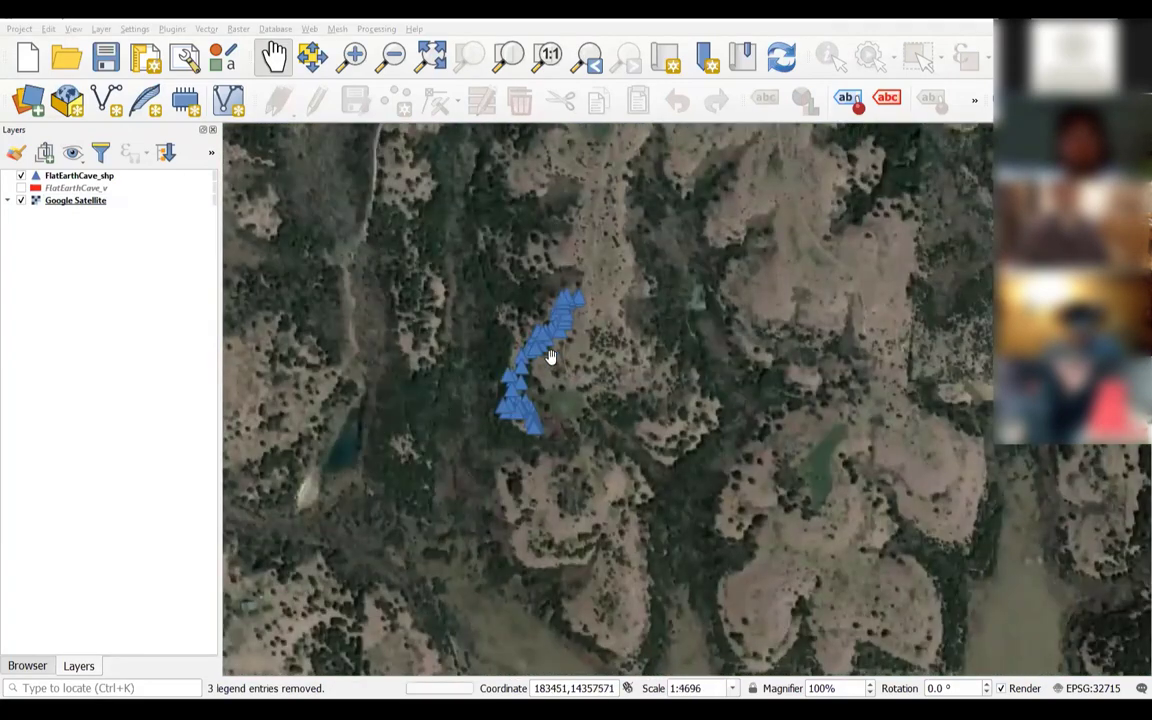
{"action": "scroll", "coordinate": [562, 357], "scroll_direction": "up", "scroll_amount": 1}
{"action": "scroll", "coordinate": [555, 360], "scroll_direction": "up", "scroll_amount": 1}
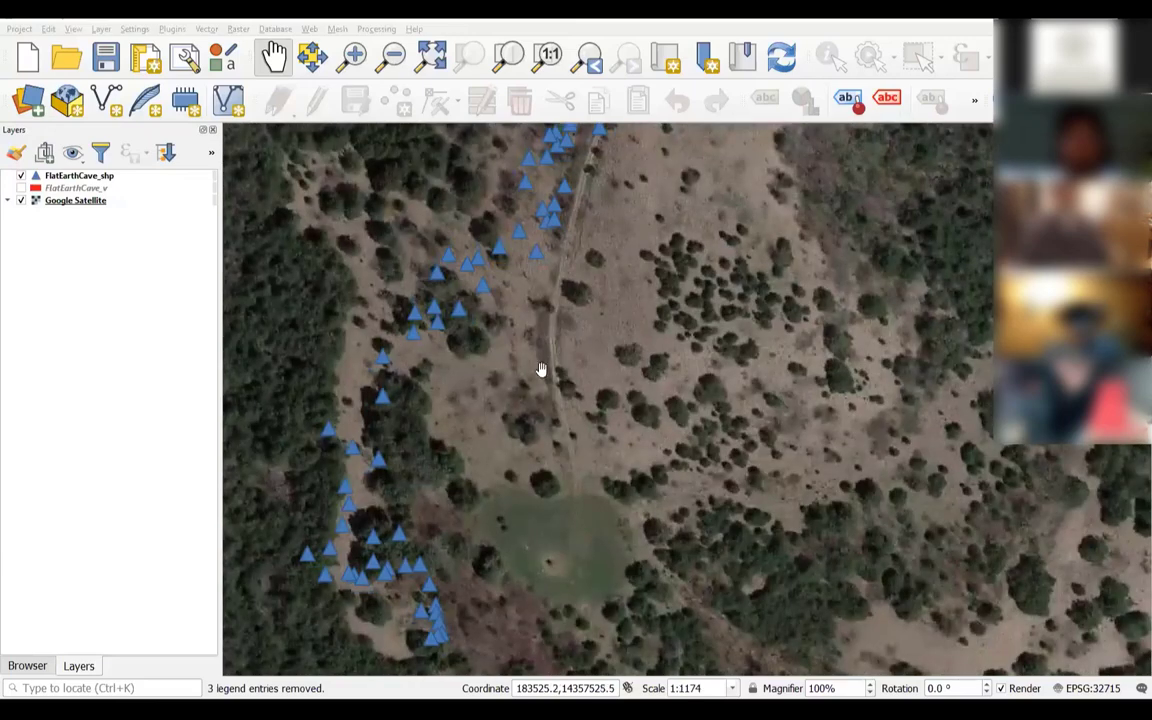
{"action": "left_click", "coordinate": [21, 188]}
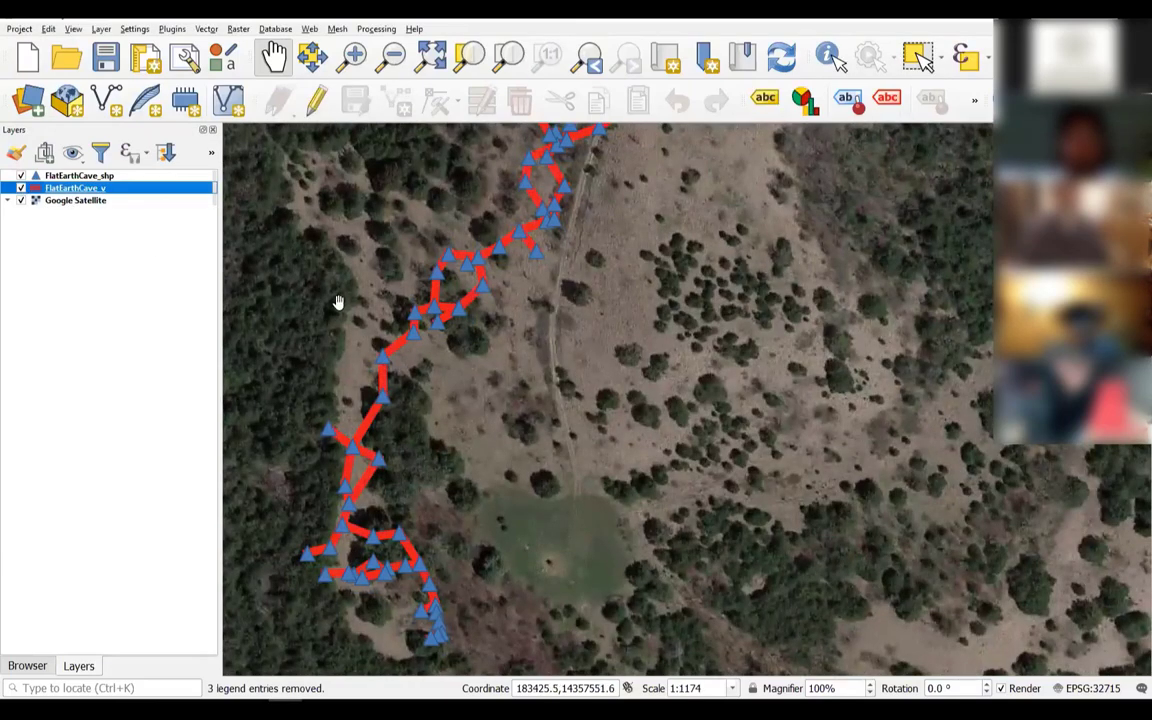
Enable single labels on the FlatEarthCave_shp layer, using the NAME field as the label value
{"action": "left_click", "coordinate": [45, 176]}
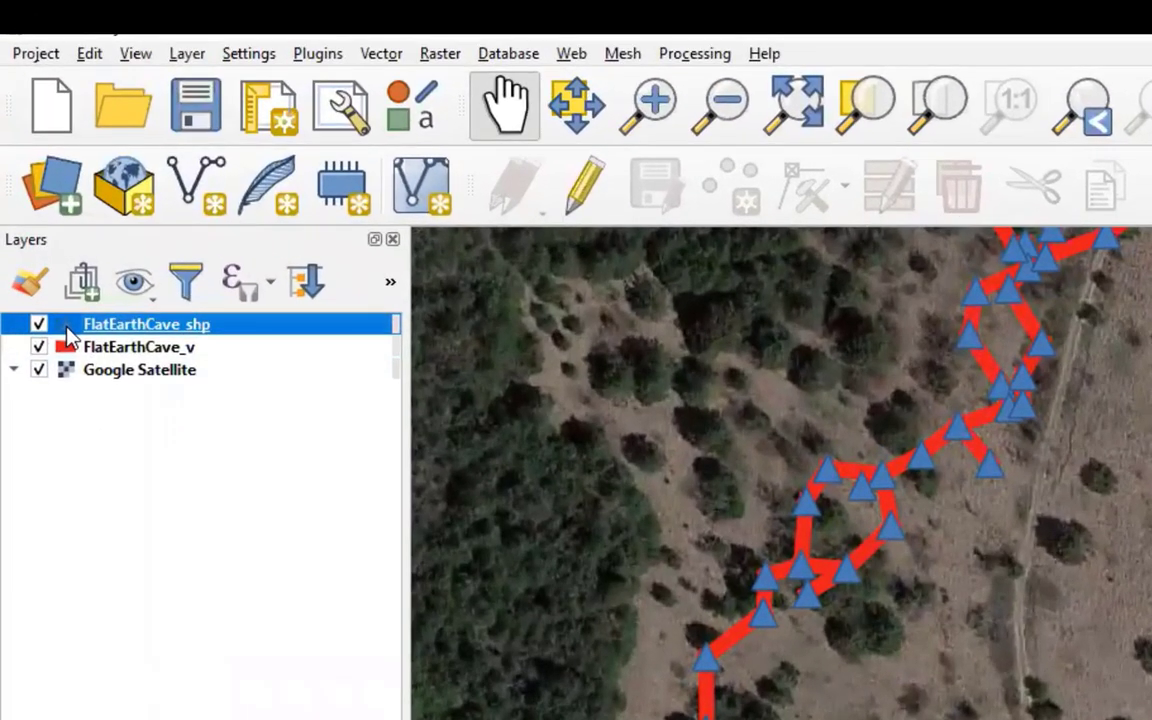
{"action": "double_click", "coordinate": [40, 199]}
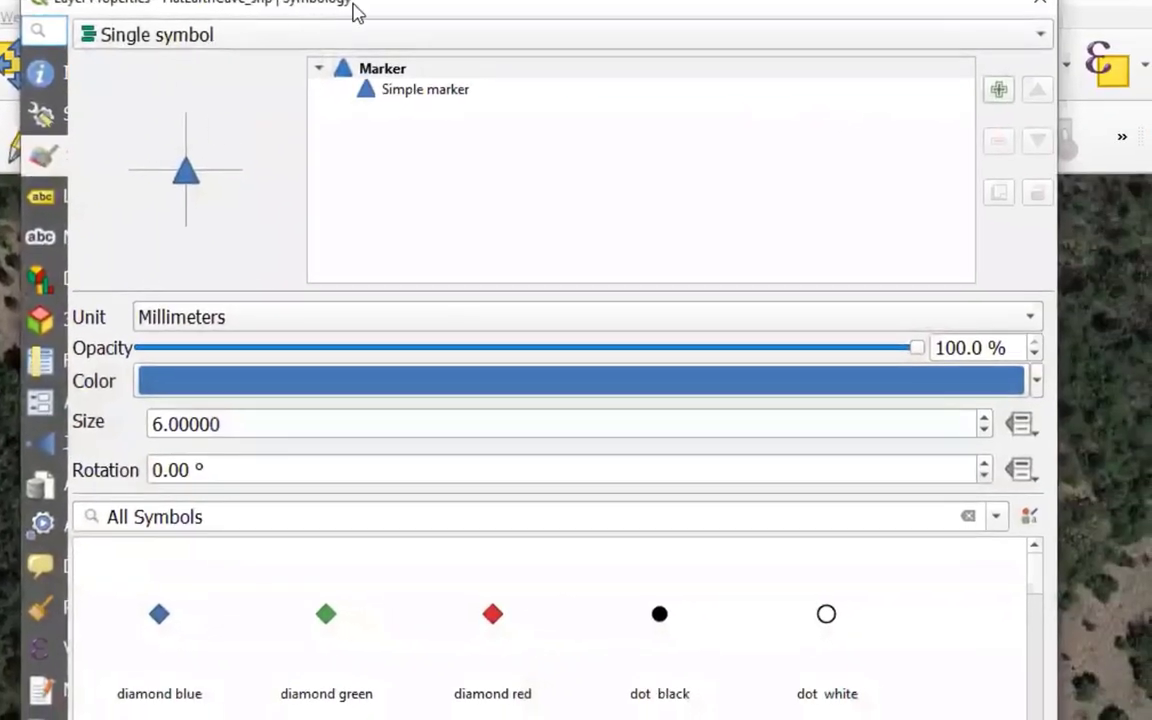
{"action": "left_click_drag", "start_coordinate": [355, 13], "coordinate": [363, 216]}
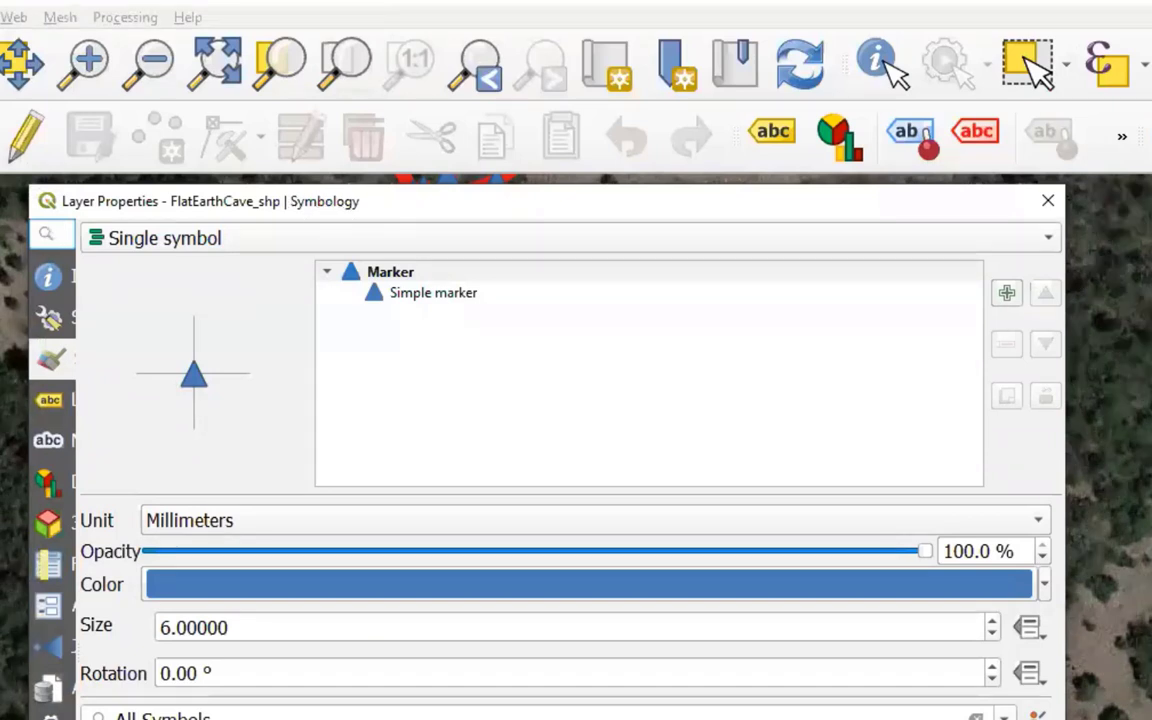
{"action": "left_click", "coordinate": [50, 405]}
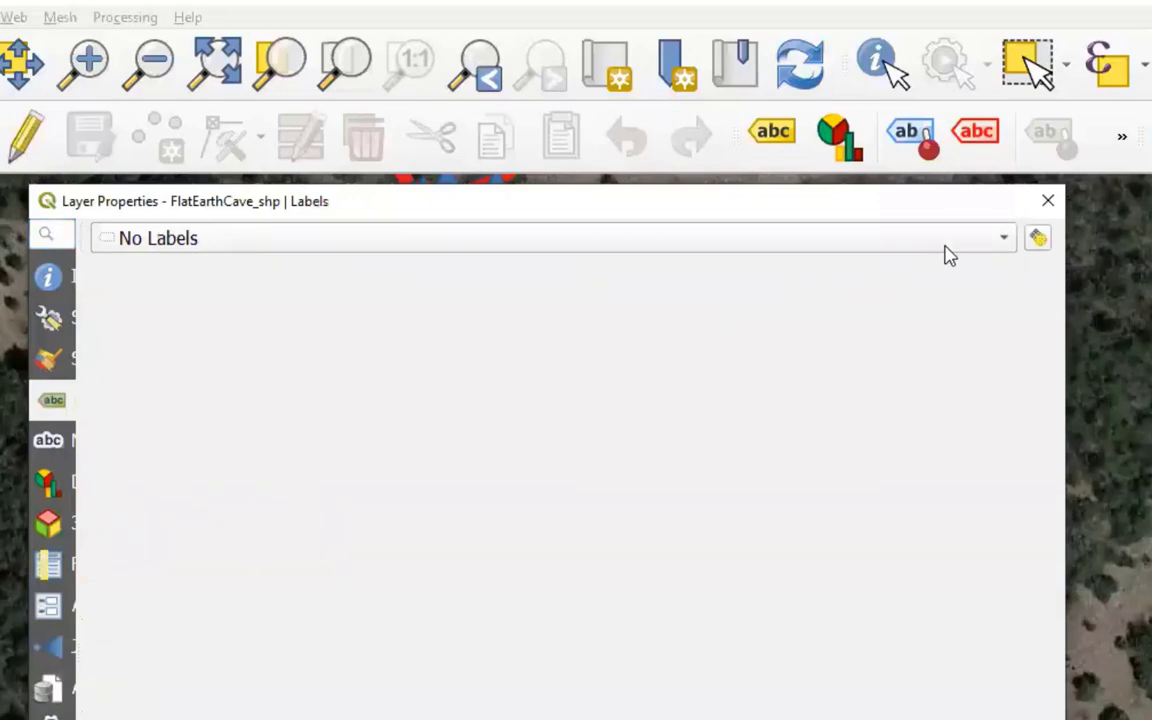
{"action": "left_click", "coordinate": [1004, 245]}
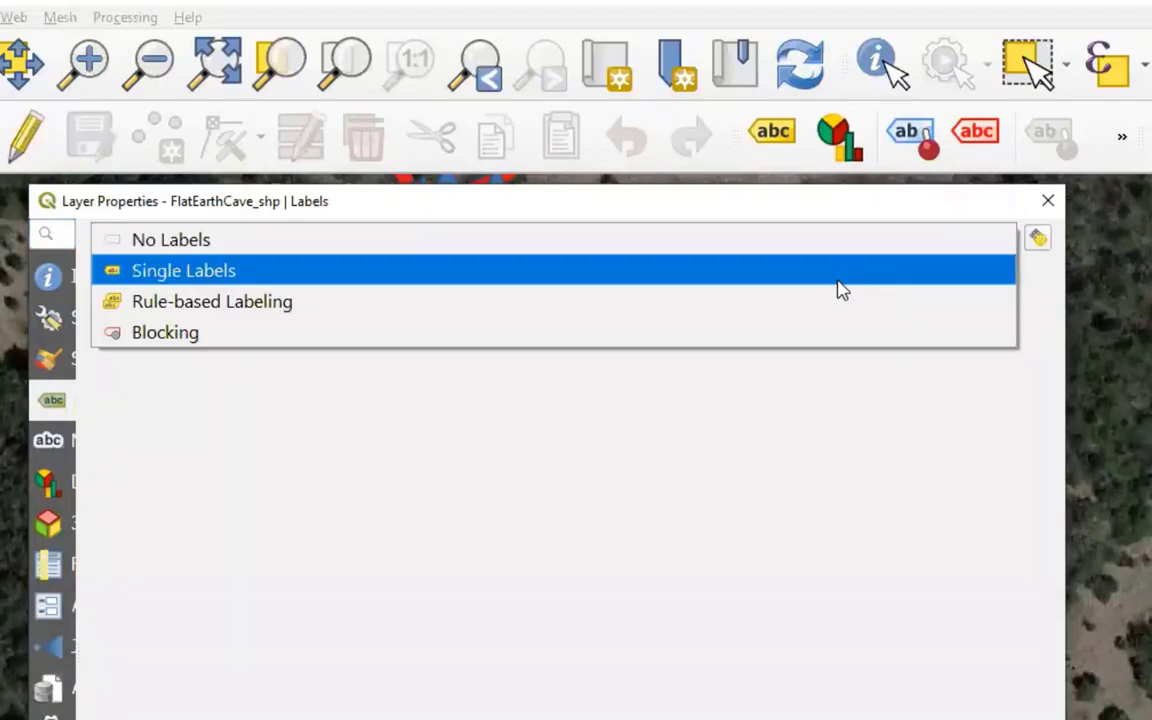
{"action": "left_click", "coordinate": [838, 278]}
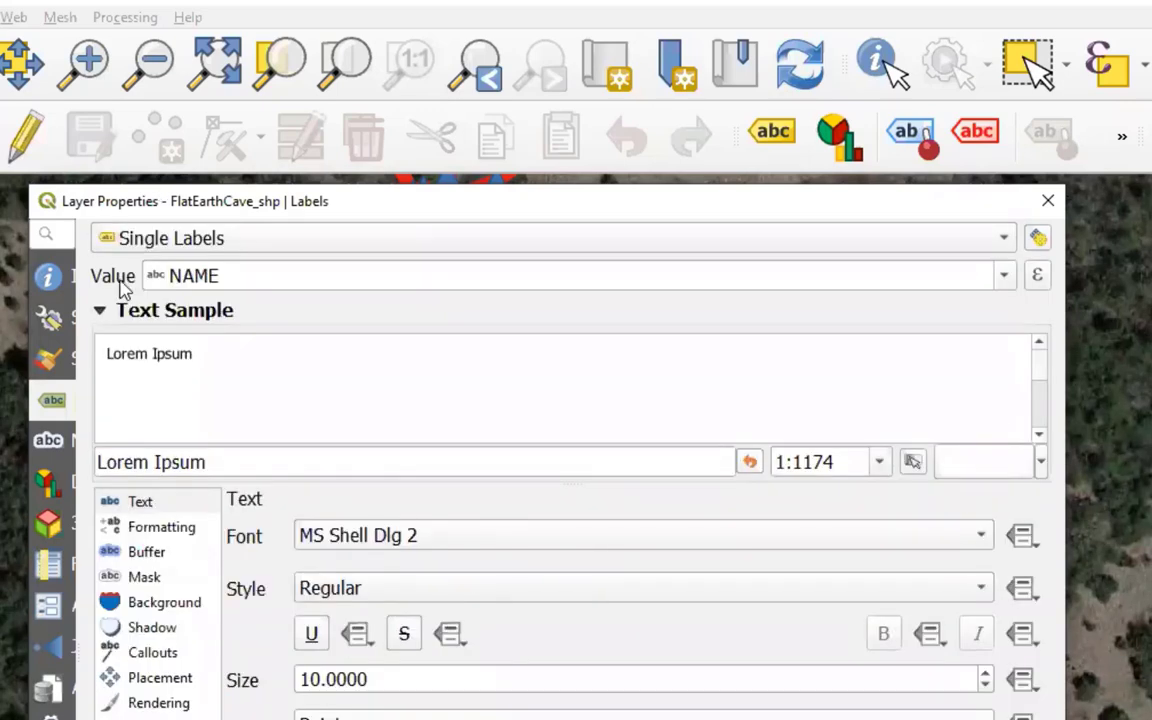
{"action": "left_click", "coordinate": [1005, 278]}
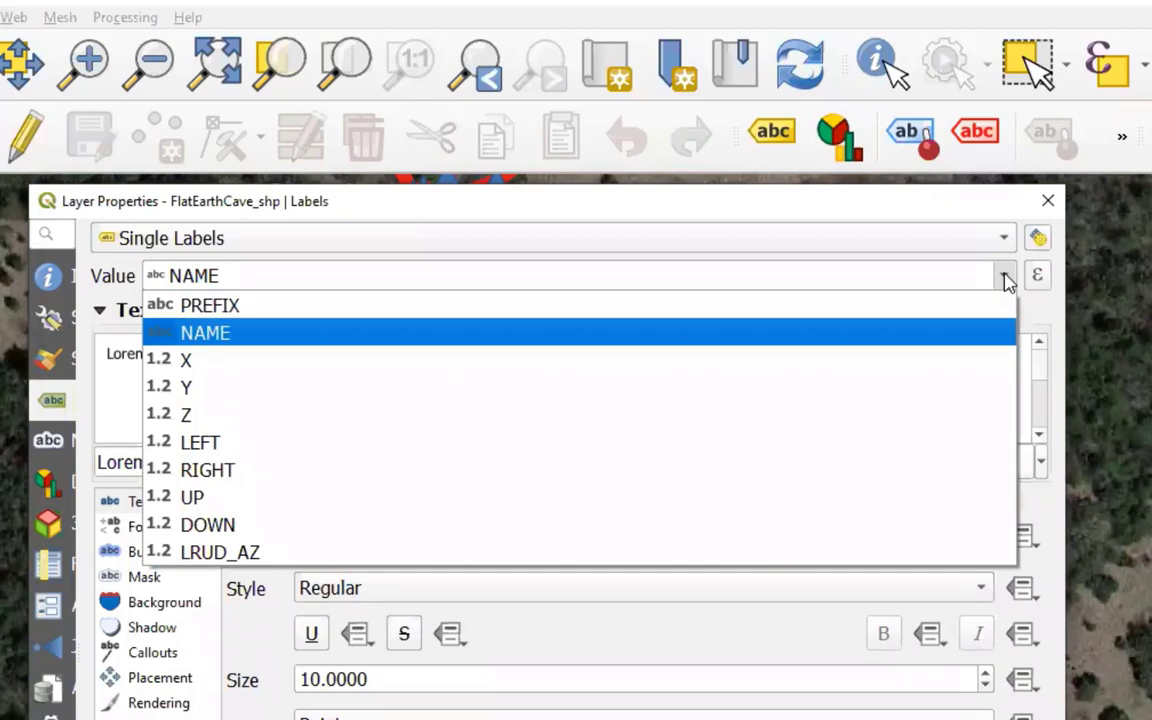
{"action": "left_click", "coordinate": [1005, 280]}
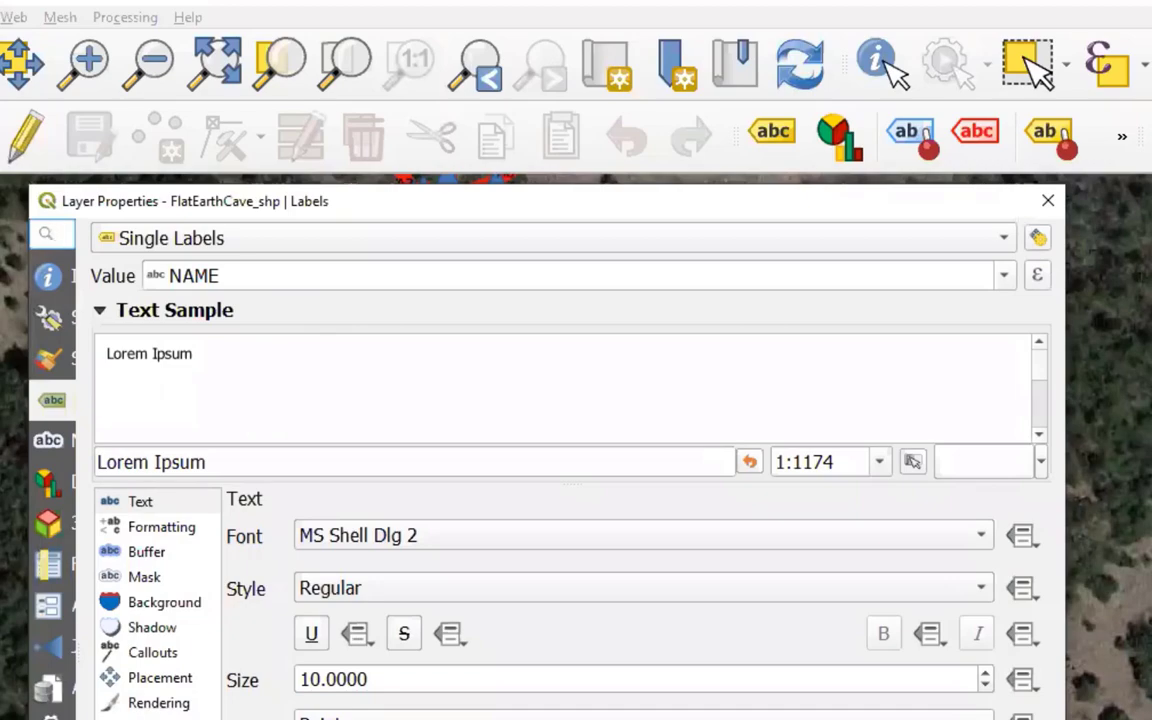
Set the station label text to white with a size of 19 points and apply it to the map
{"action": "left_click", "coordinate": [860, 535]}
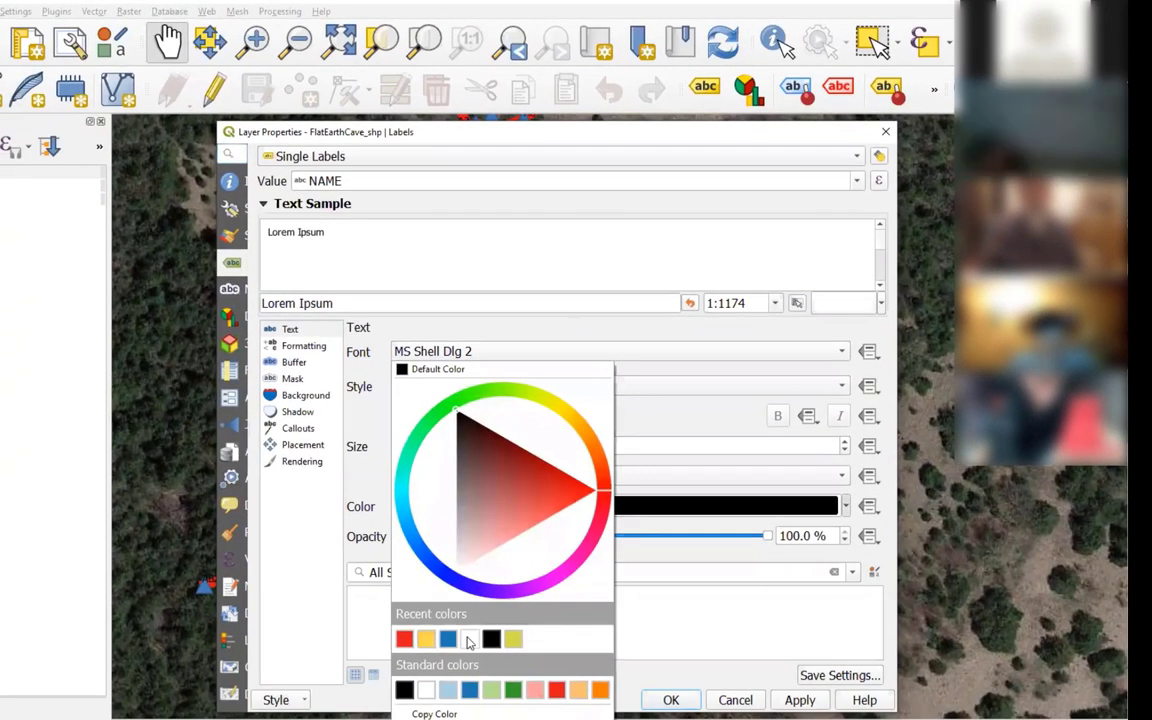
{"action": "left_click", "coordinate": [469, 639]}
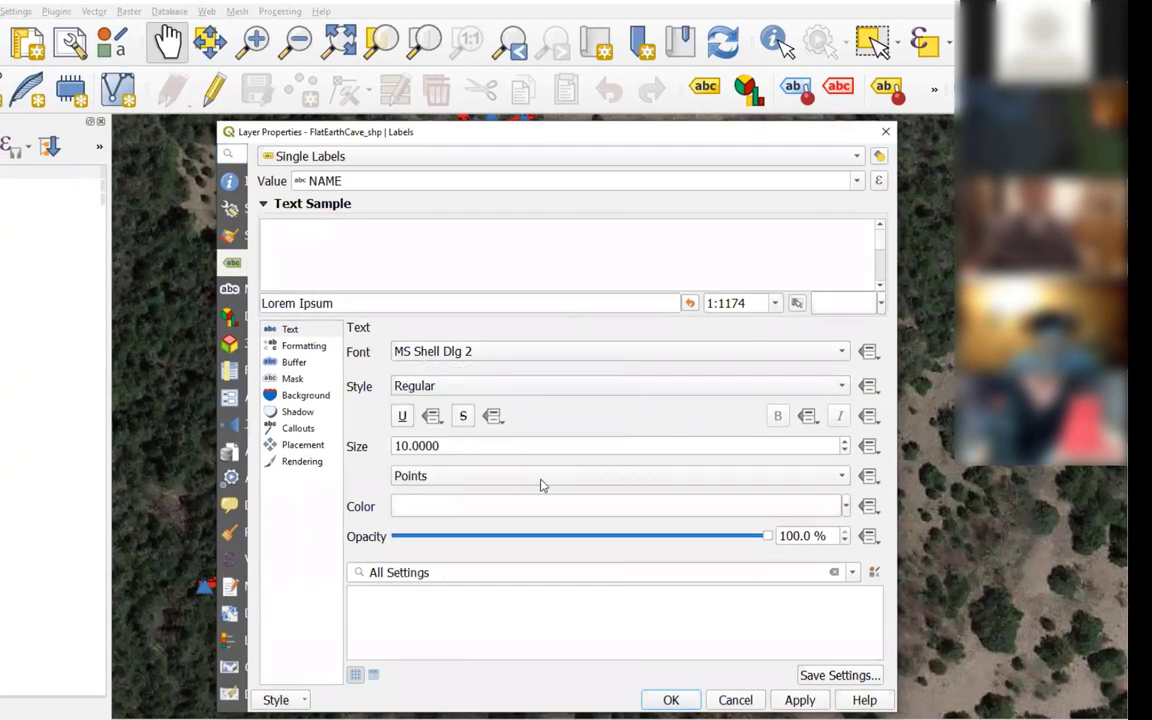
{"action": "left_click", "coordinate": [846, 442]}
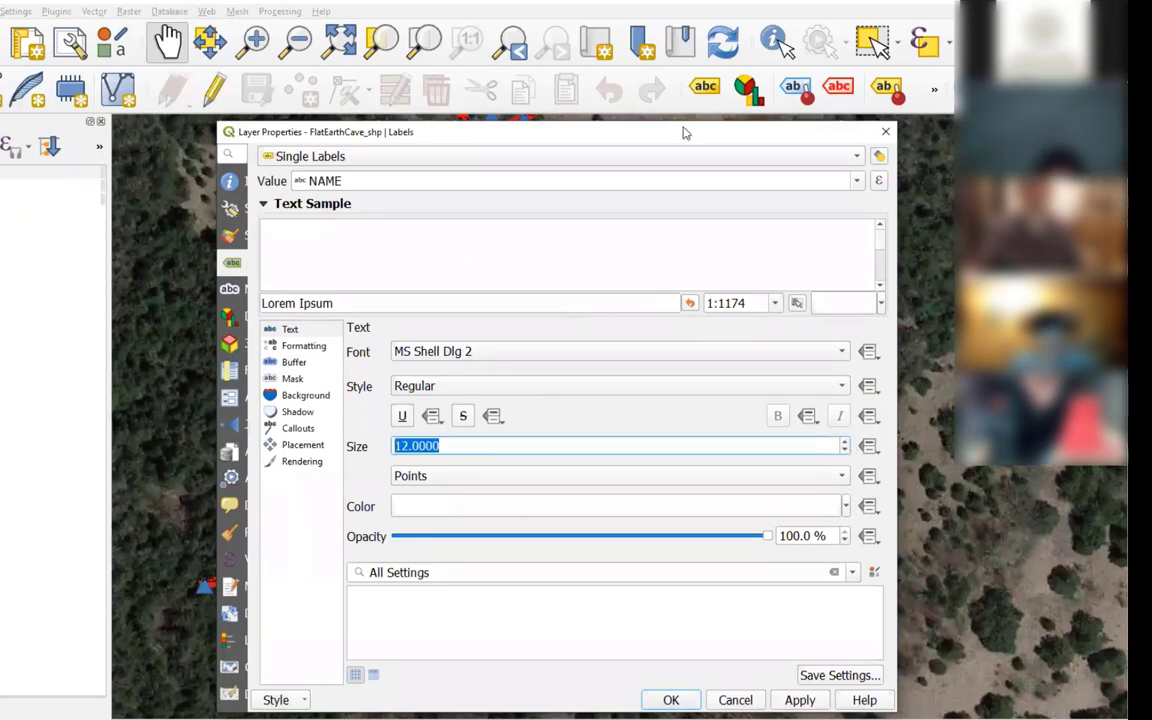
{"action": "left_click_drag", "start_coordinate": [638, 135], "coordinate": [846, 131]}
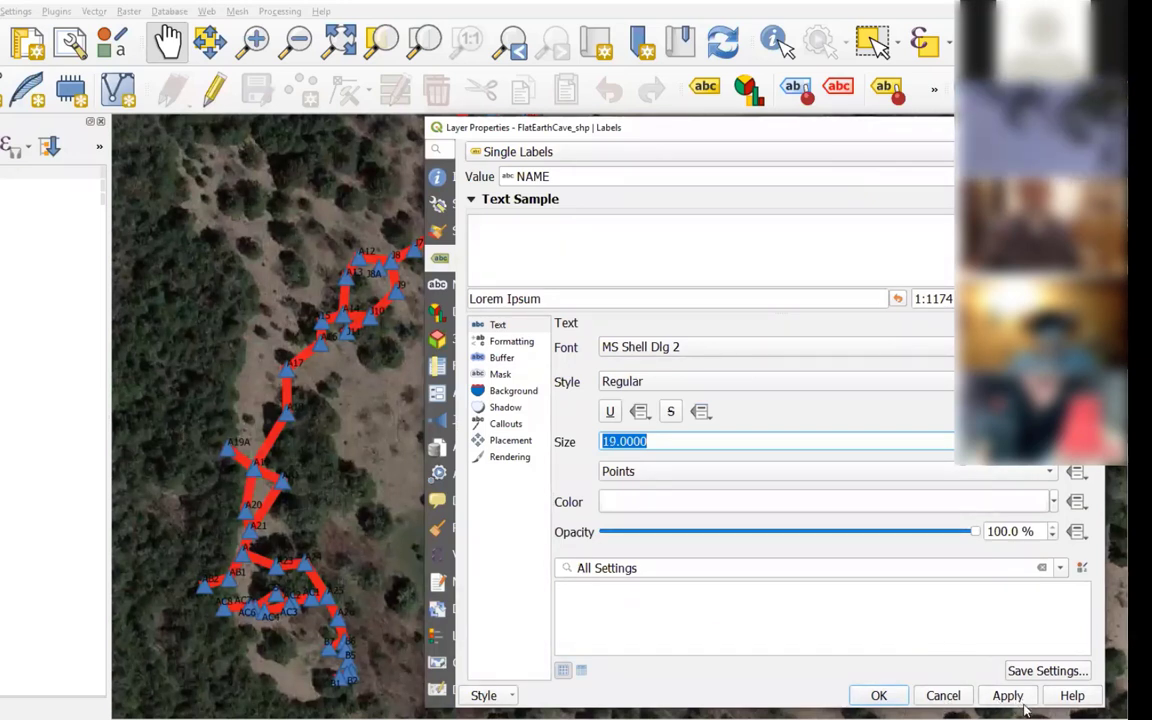
{"action": "left_click", "coordinate": [873, 694]}
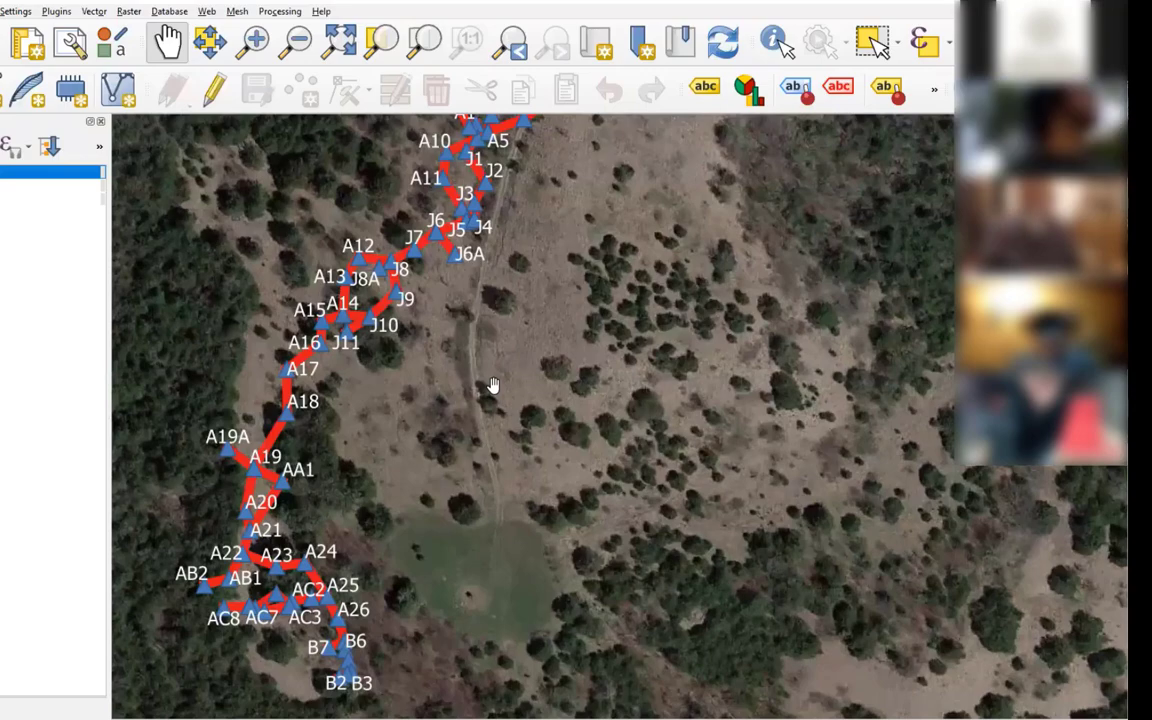
Switch the FlatEarthCave_shp layer back to No Labels
{"action": "left_click_drag", "start_coordinate": [559, 278], "coordinate": [522, 496]}
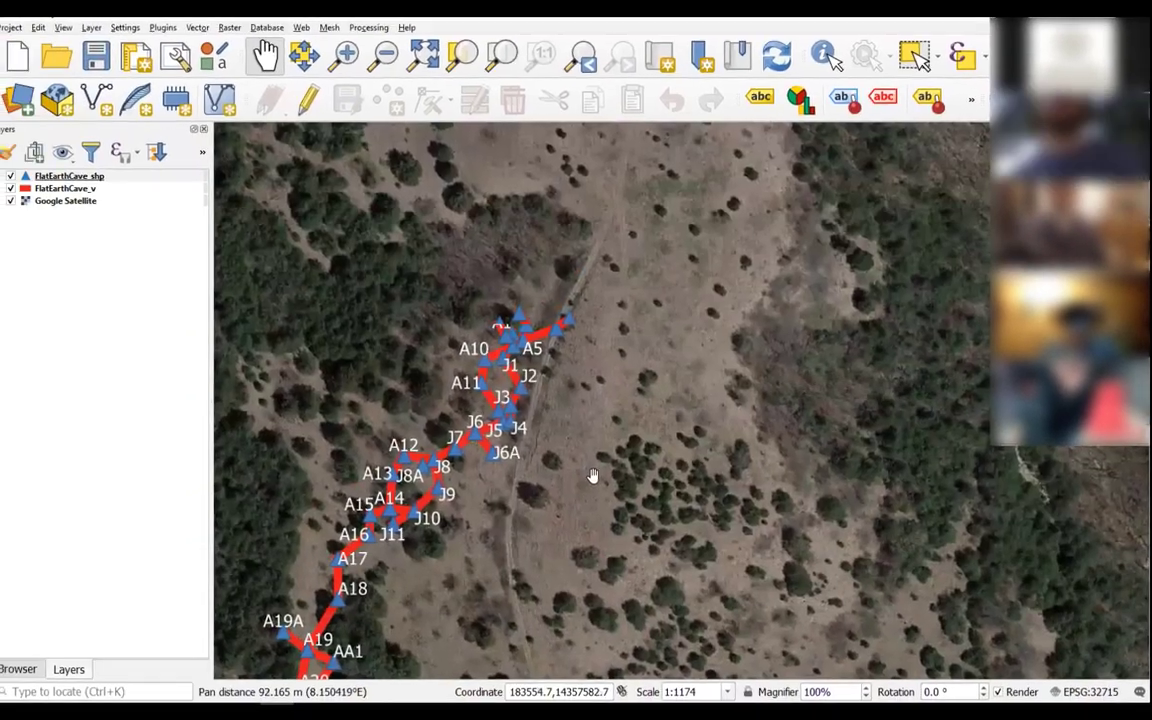
{"action": "left_click_drag", "start_coordinate": [593, 475], "coordinate": [748, 216]}
{"action": "left_click_drag", "start_coordinate": [654, 580], "coordinate": [647, 359]}
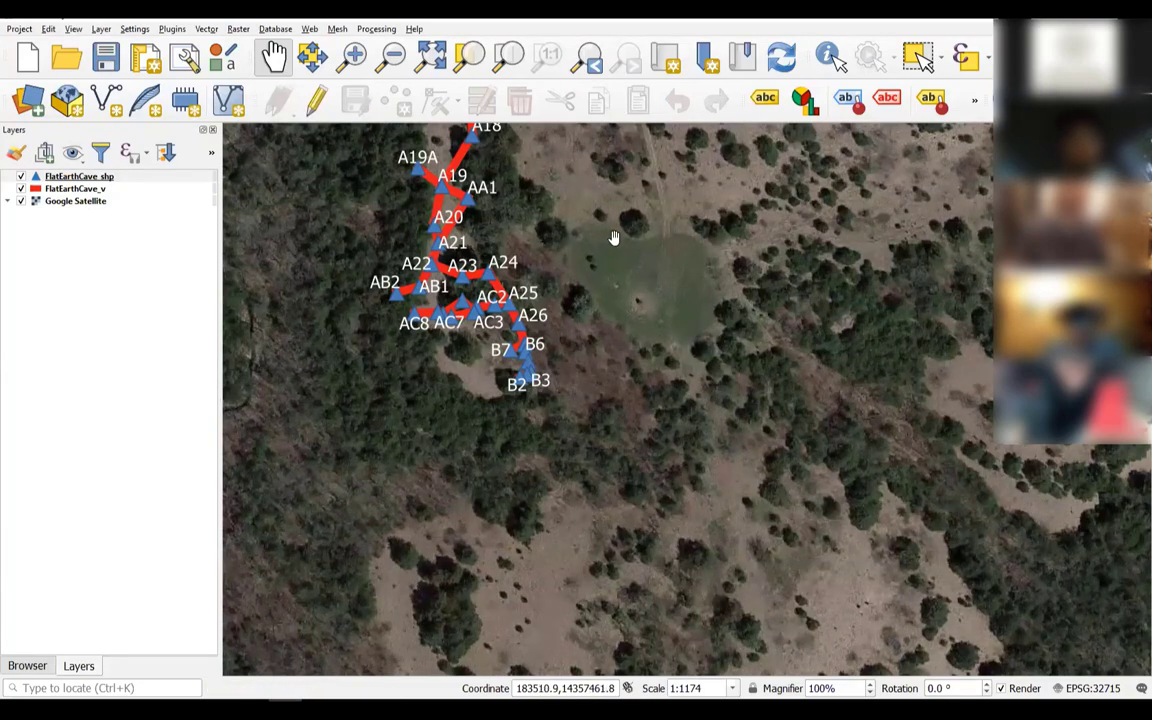
{"action": "left_click_drag", "start_coordinate": [615, 237], "coordinate": [552, 466]}
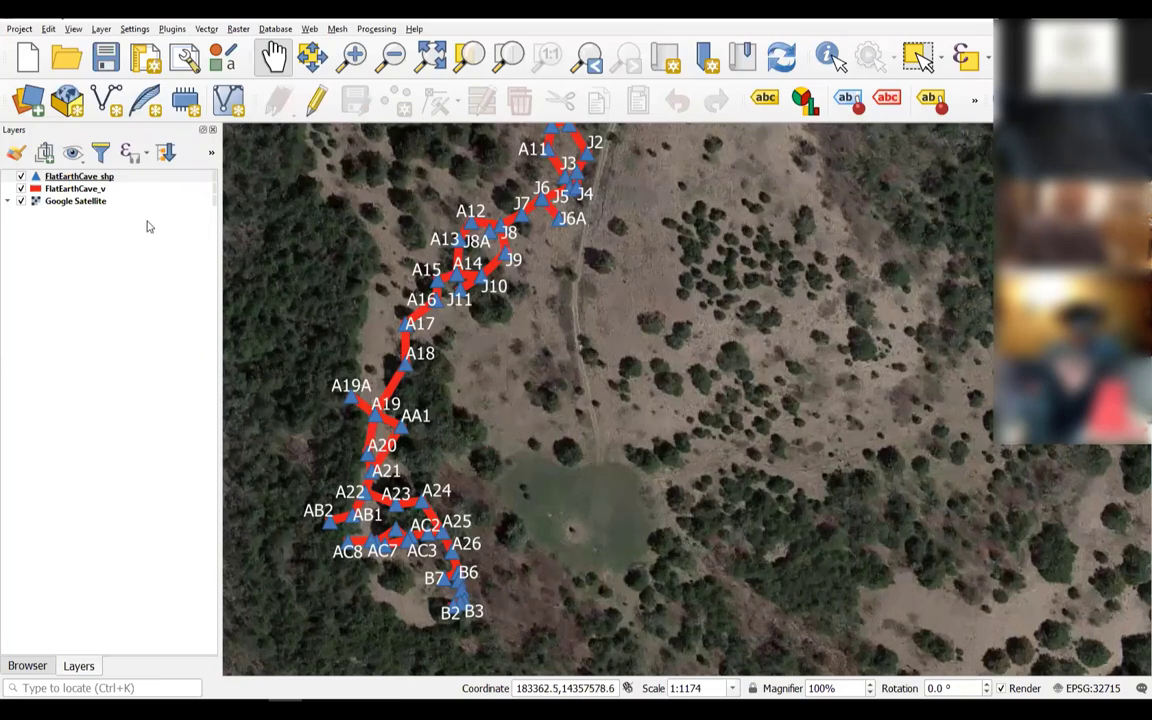
{"action": "left_click", "coordinate": [35, 177]}
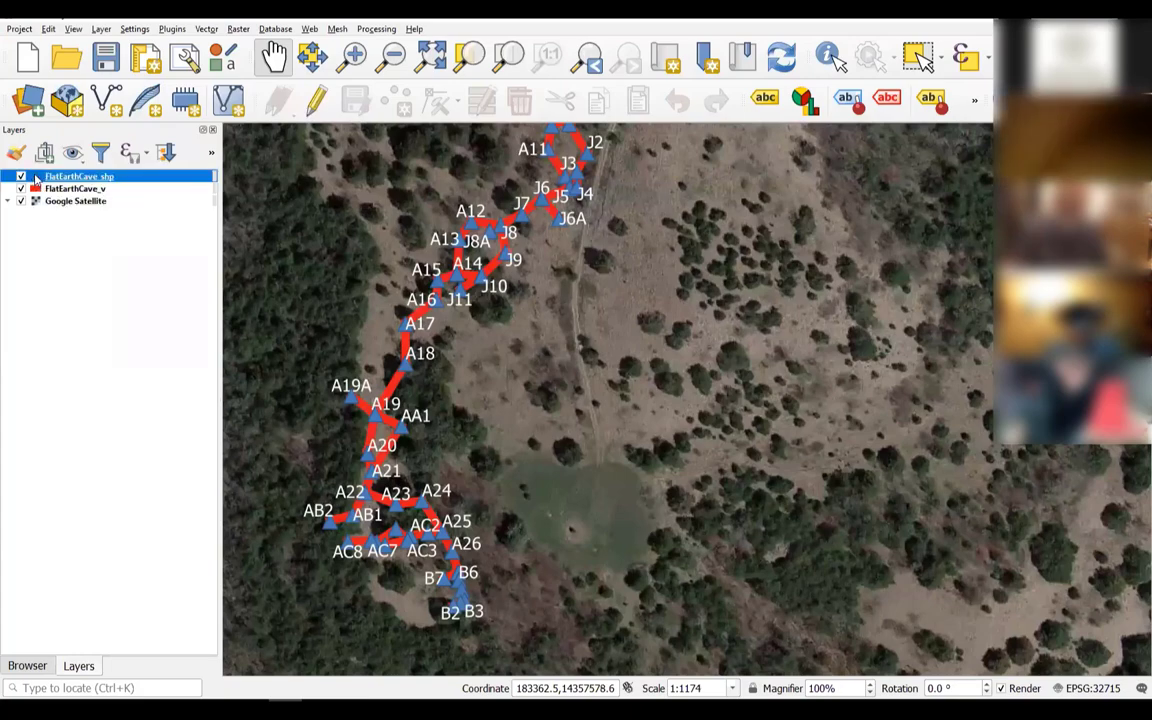
{"action": "double_click", "coordinate": [35, 177]}
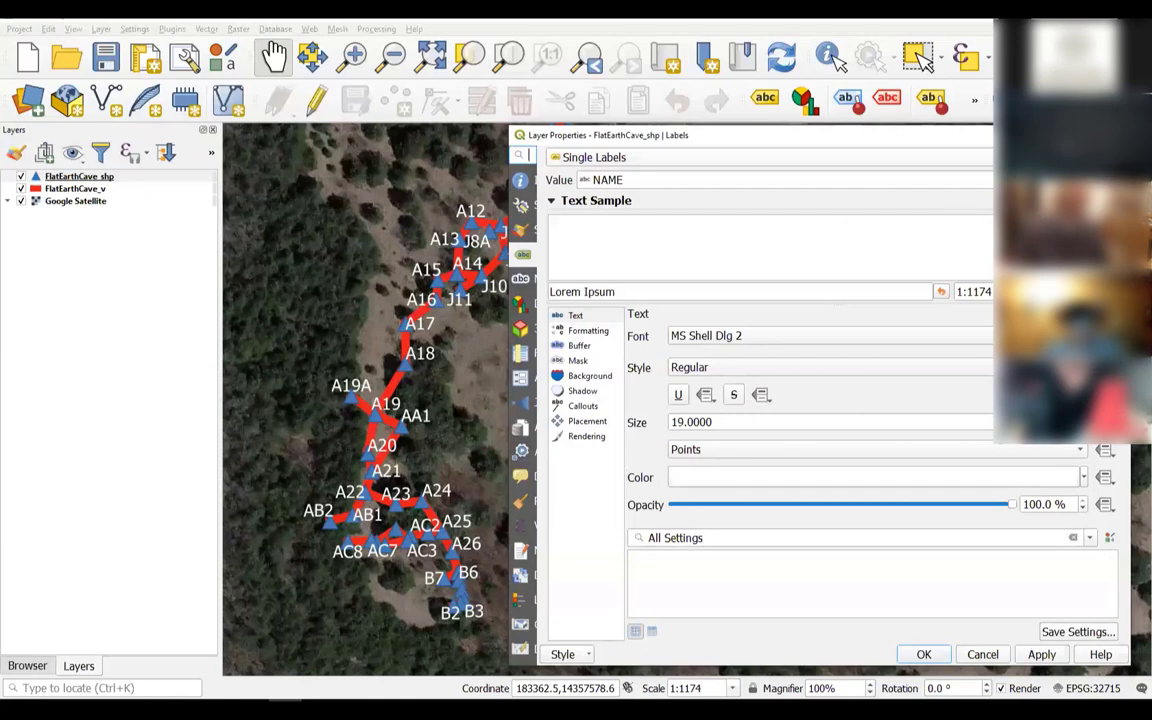
{"action": "left_click", "coordinate": [660, 157]}
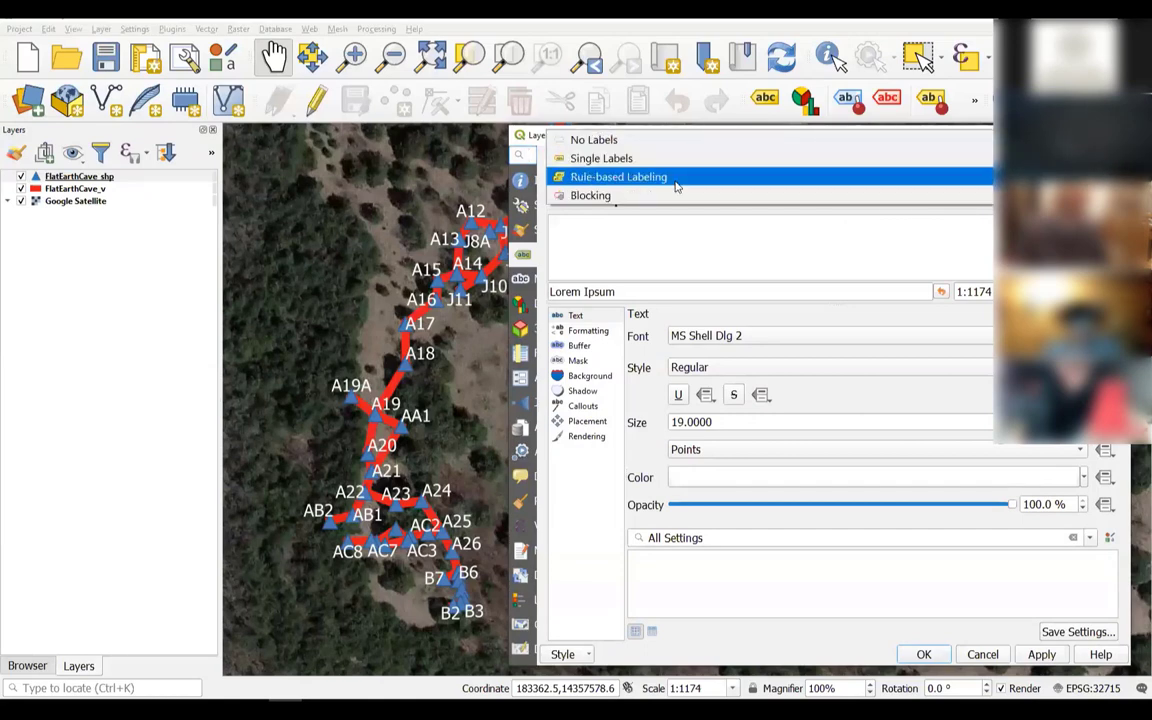
{"action": "left_click", "coordinate": [591, 142]}
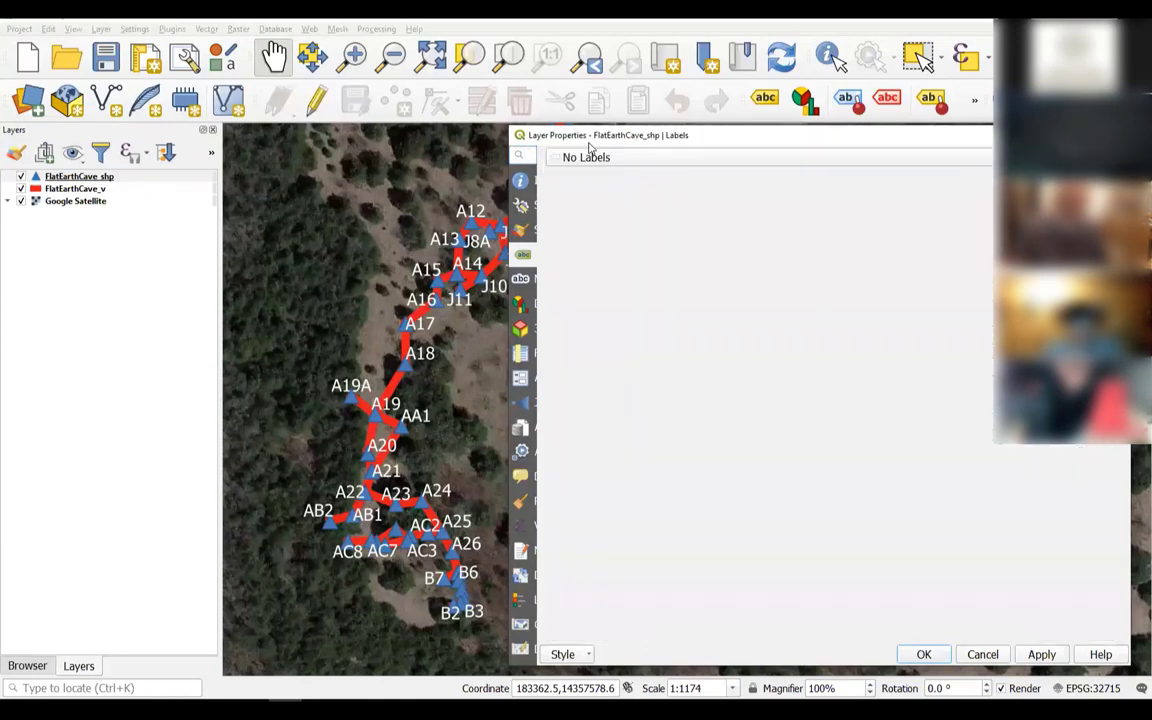
{"action": "left_click", "coordinate": [921, 654]}
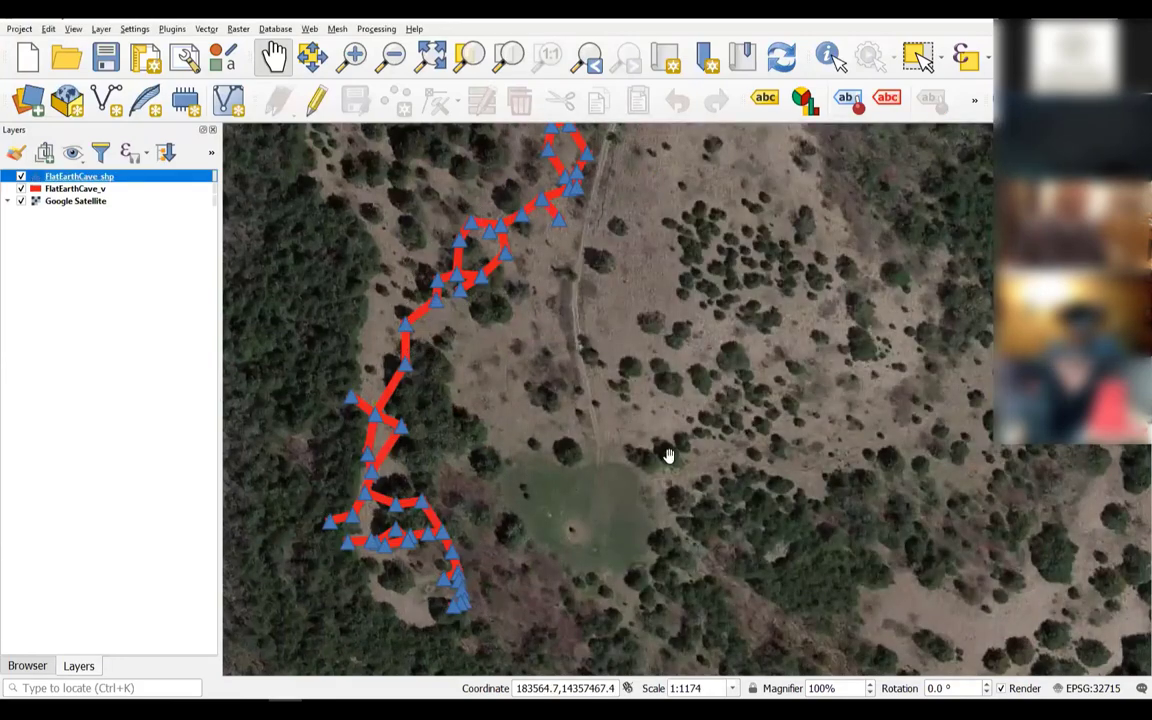
Hide the FlatEarthCave_shp station points so that only the red cave line is drawn over the satellite imagery
{"action": "left_click_drag", "start_coordinate": [560, 296], "coordinate": [671, 347]}
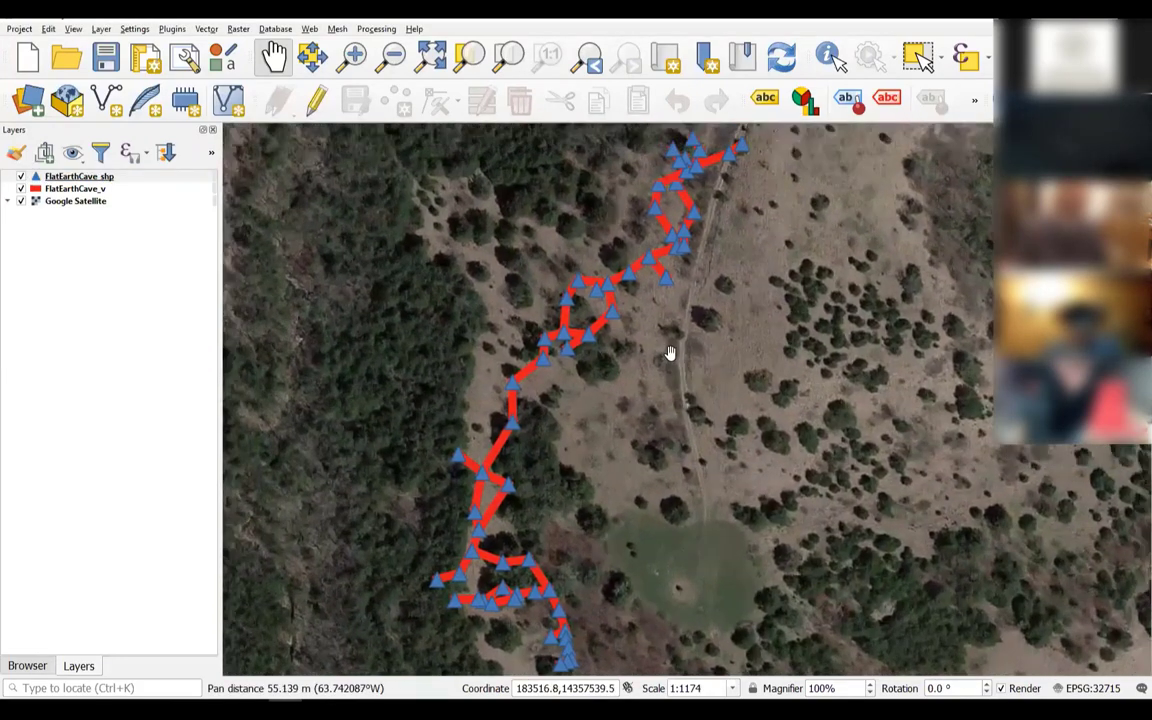
{"action": "scroll", "coordinate": [670, 351], "scroll_direction": "down", "scroll_amount": 1}
{"action": "scroll", "coordinate": [670, 351], "scroll_direction": "up", "scroll_amount": 1}
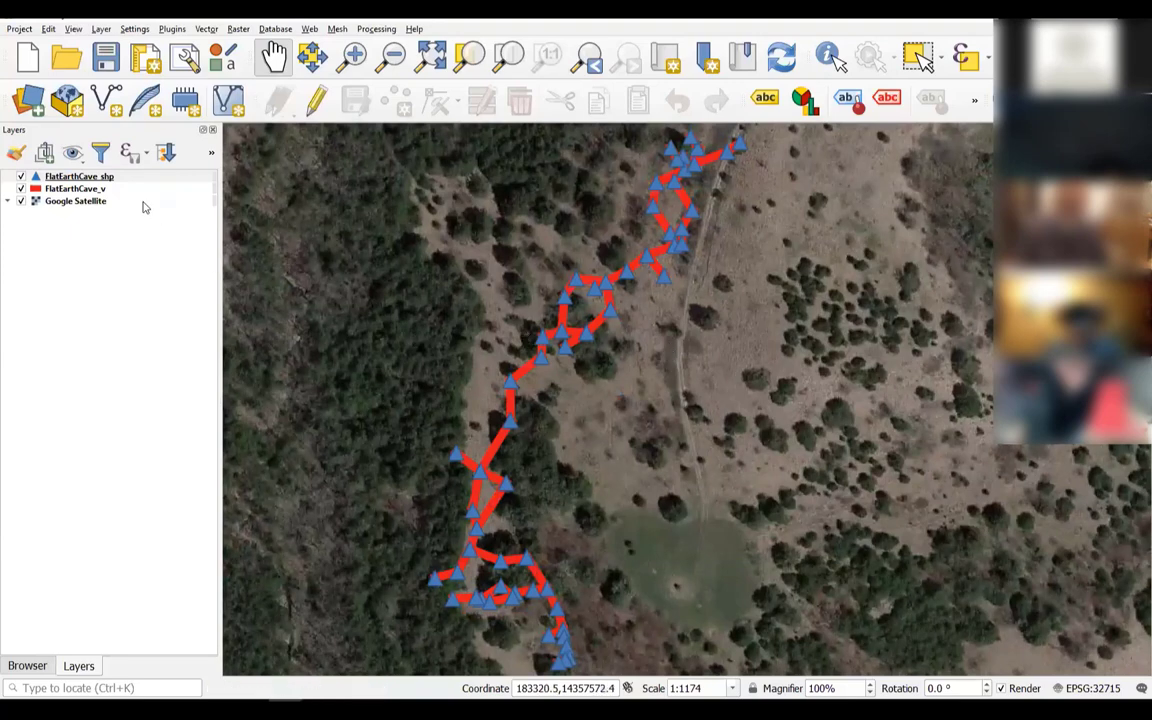
{"action": "left_click", "coordinate": [20, 177]}
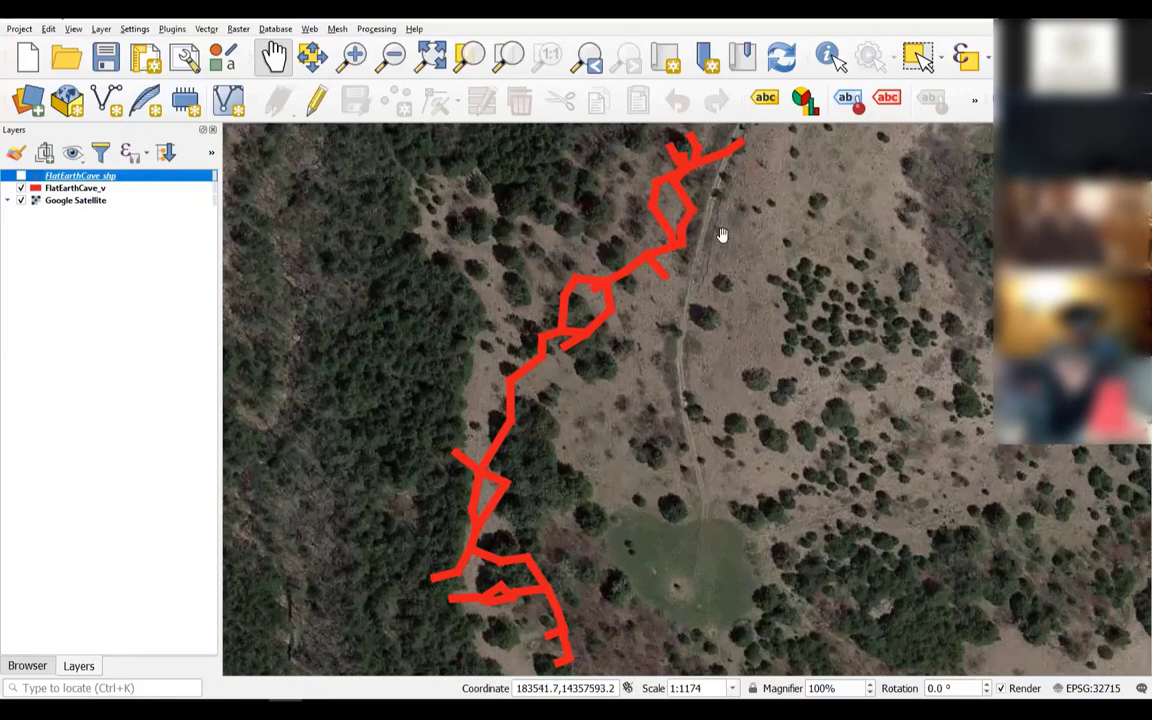
{"action": "left_click", "coordinate": [608, 459]}
{"action": "left_click_drag", "start_coordinate": [608, 459], "coordinate": [531, 405]}
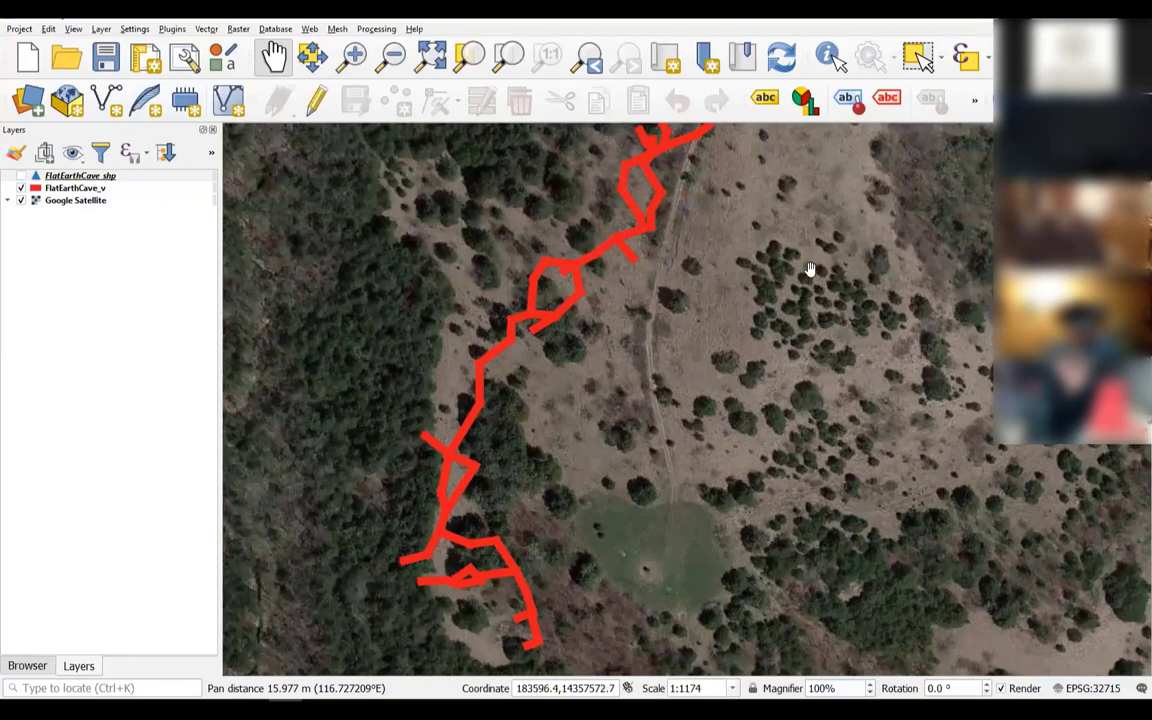
{"action": "left_click_drag", "start_coordinate": [728, 243], "coordinate": [764, 332]}
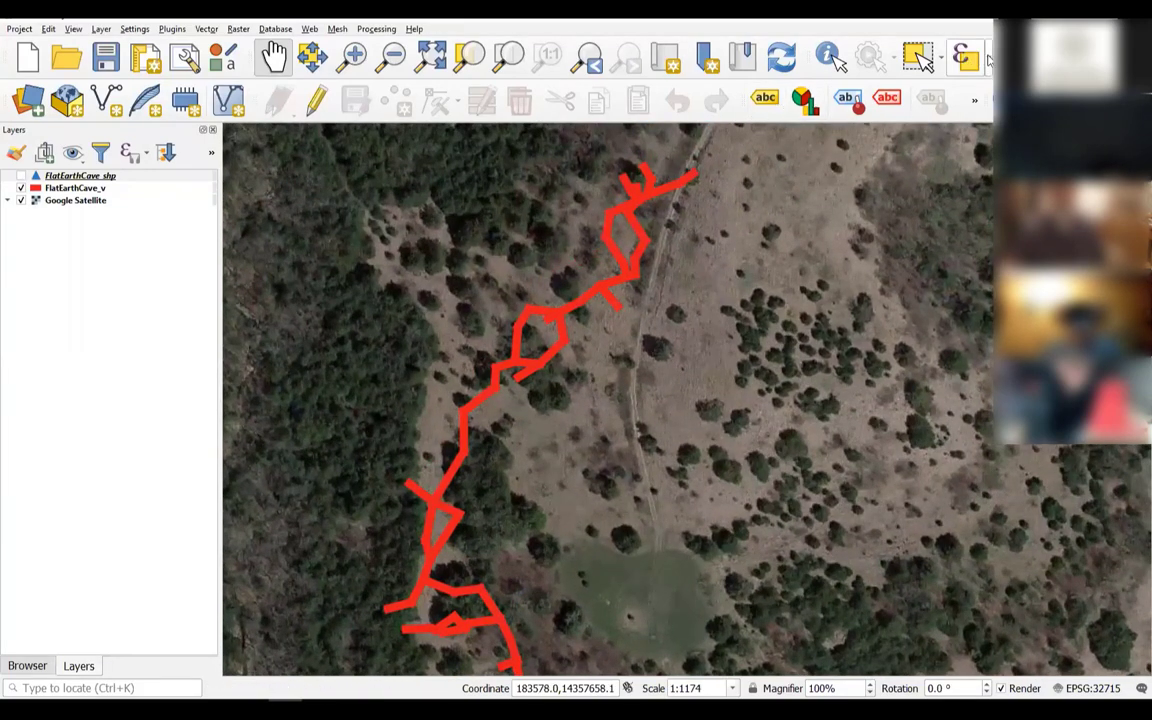
Review the attribute fields offered for selecting FlatEarthCave_shp features by value, without running a selection
{"action": "left_click", "coordinate": [966, 60]}
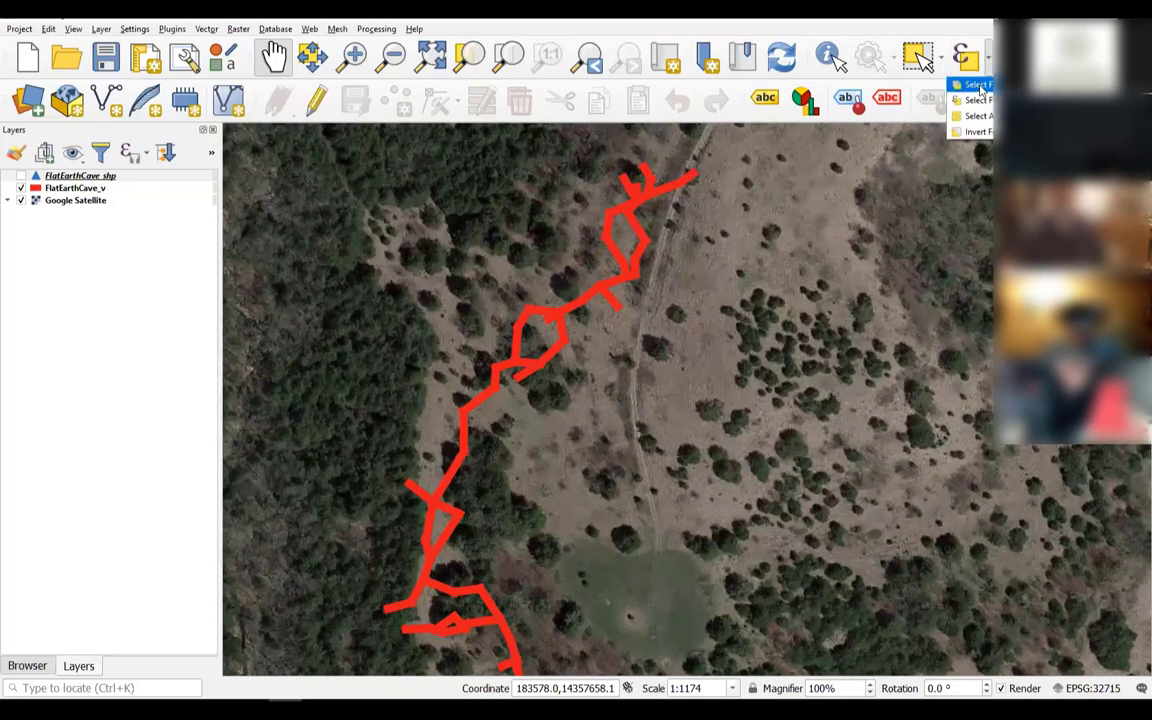
{"action": "left_click", "coordinate": [976, 86]}
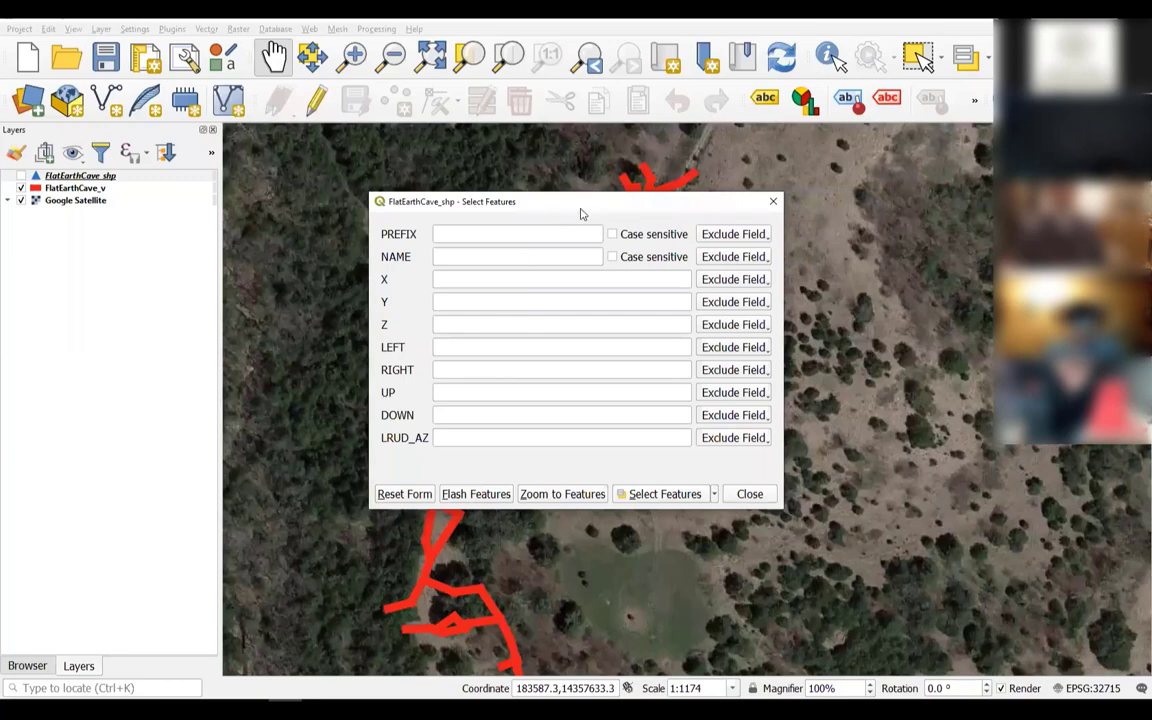
{"action": "left_click_drag", "start_coordinate": [581, 213], "coordinate": [745, 209]}
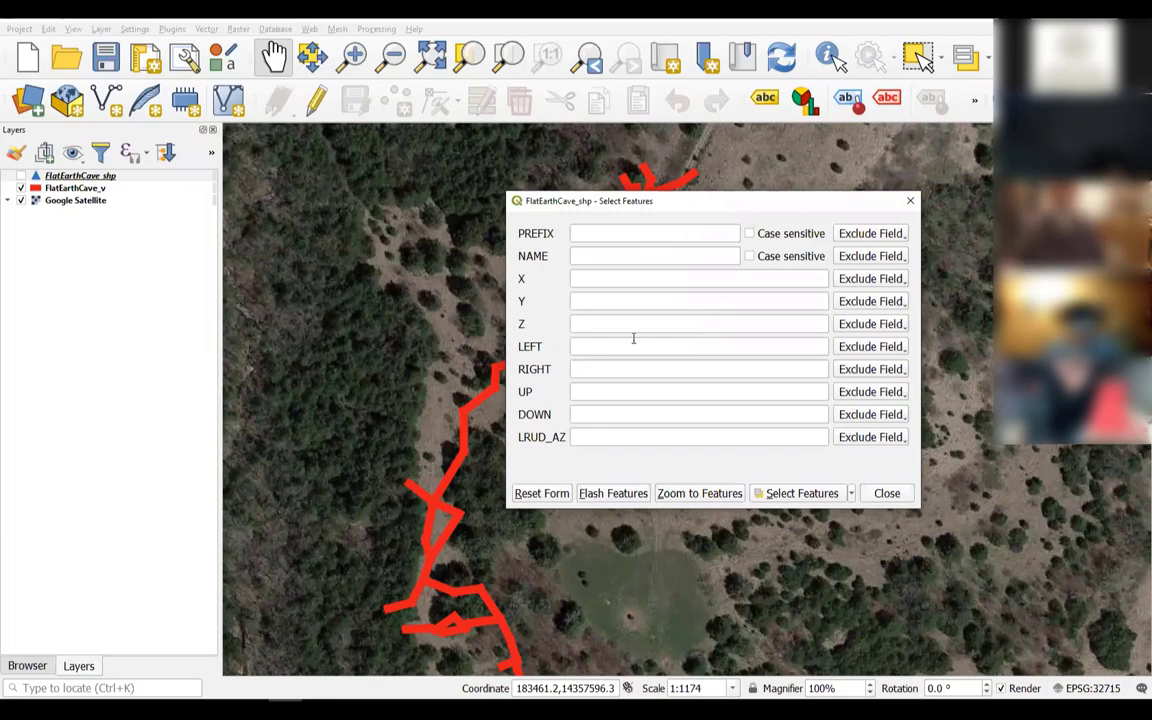
{"action": "left_click", "coordinate": [910, 201]}
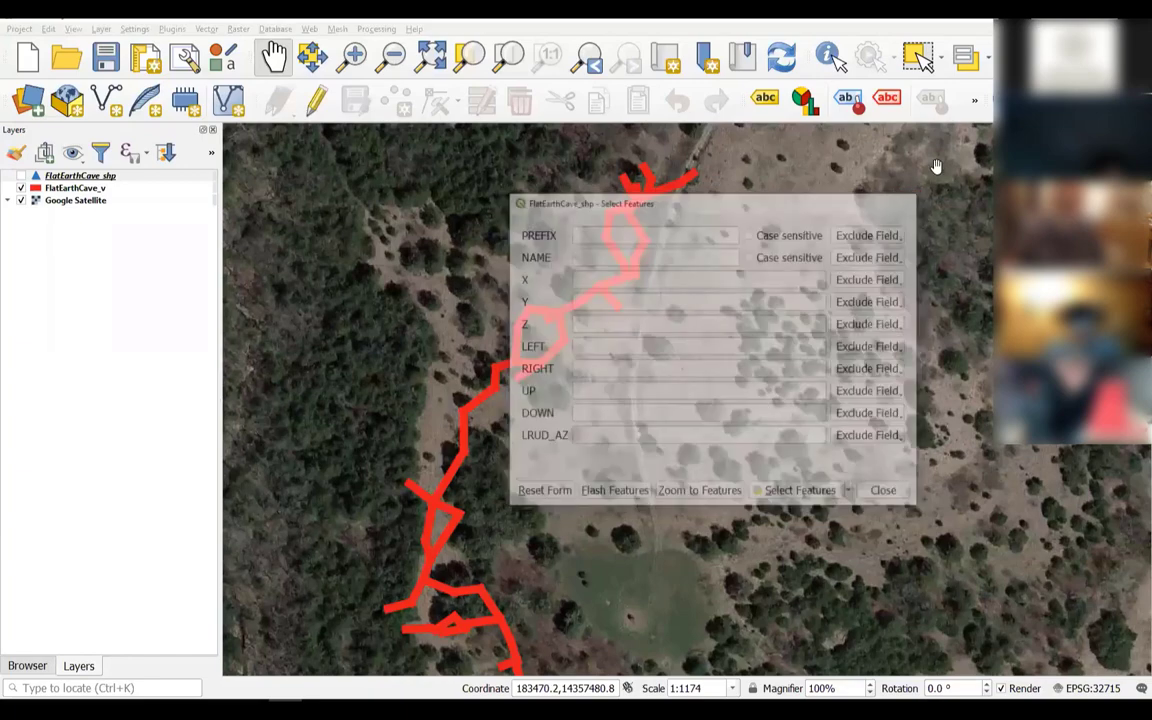
Review the Fields and Values available for selecting FlatEarthCave_shp features by expression, without entering an expression
{"action": "left_click", "coordinate": [986, 62]}
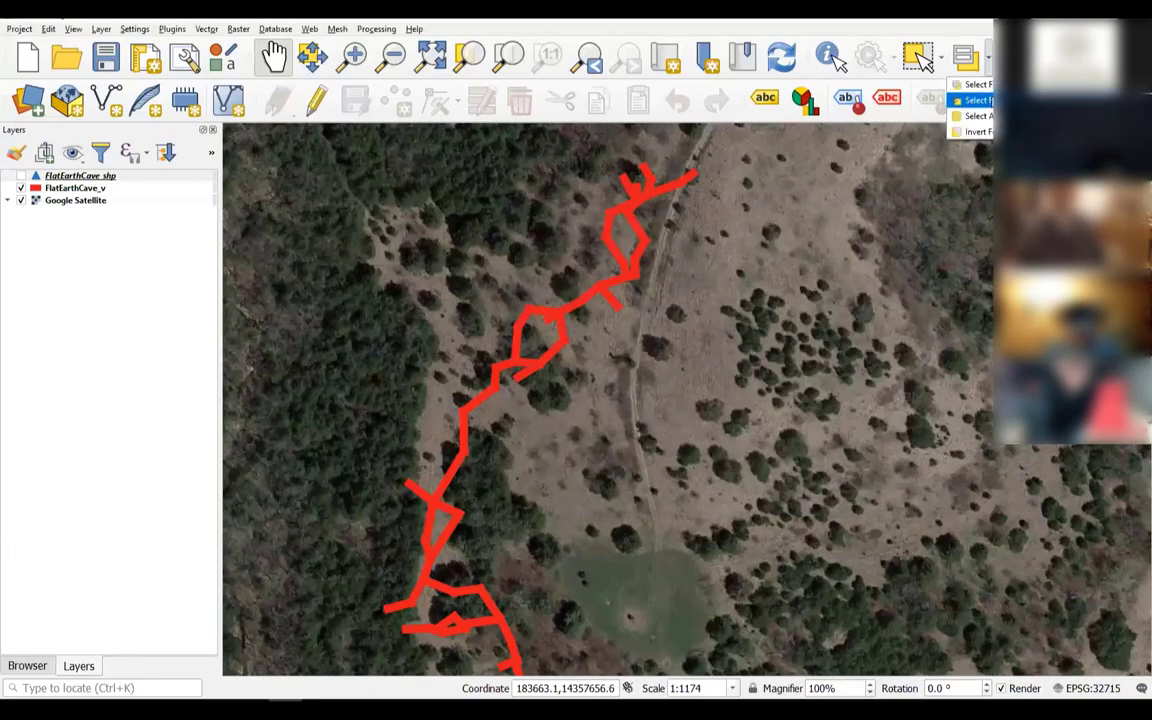
{"action": "left_click", "coordinate": [972, 100]}
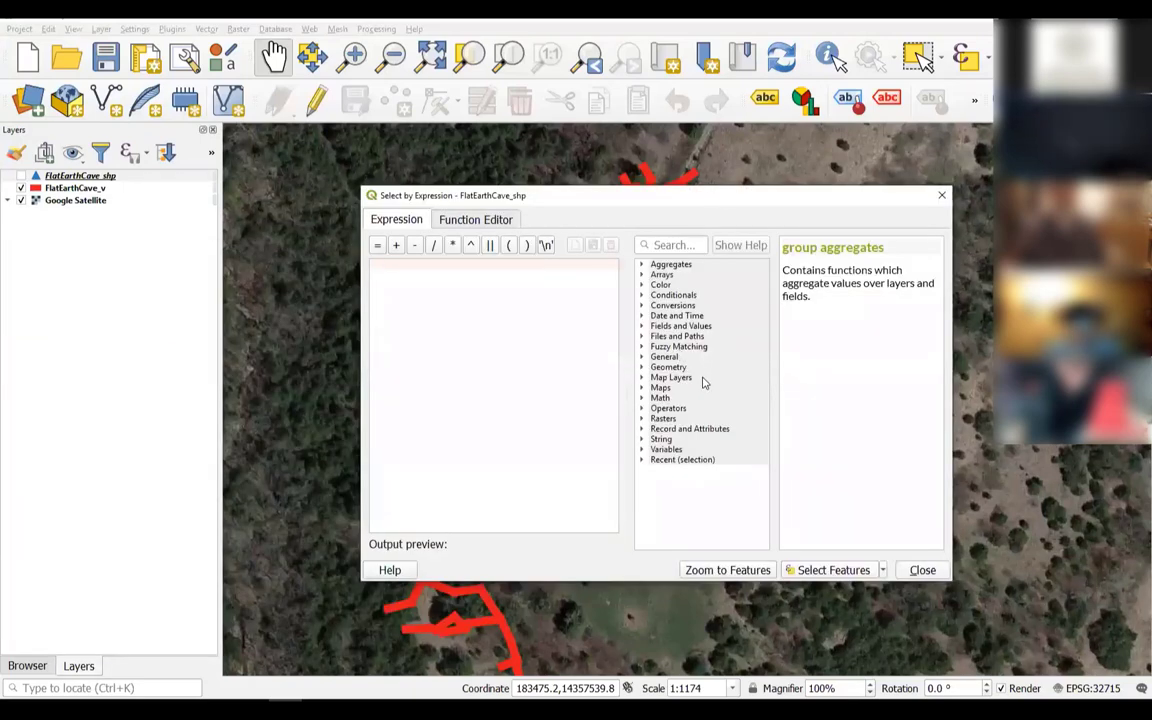
{"action": "left_click", "coordinate": [643, 327]}
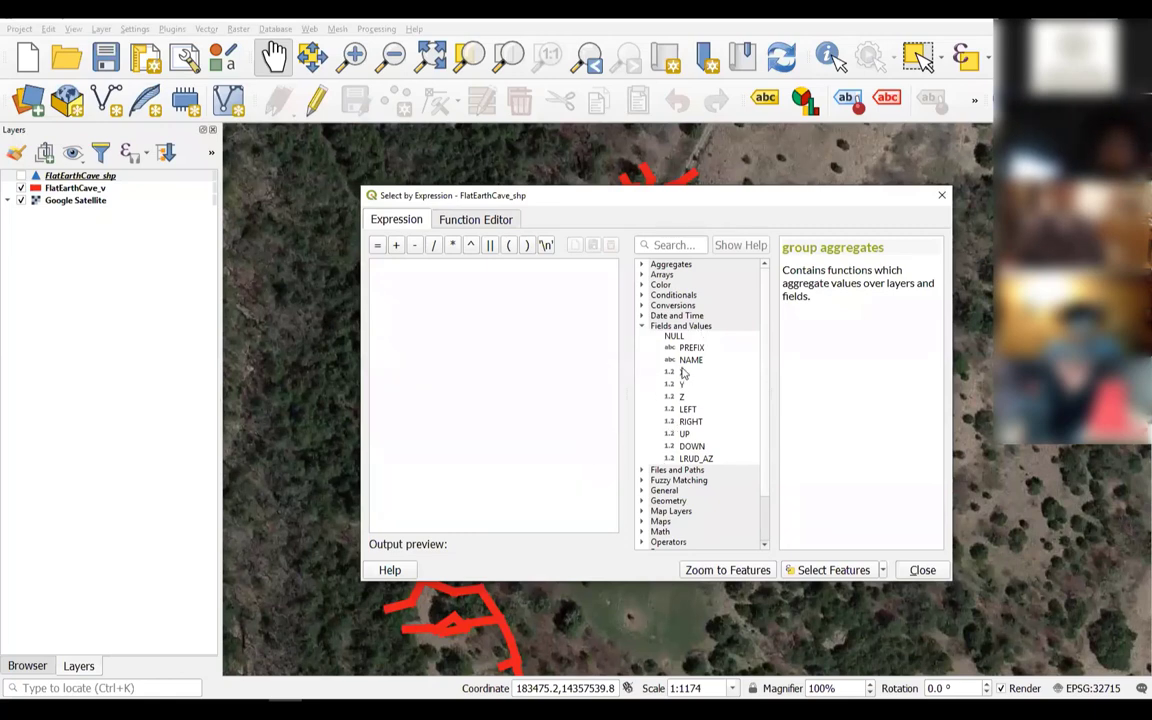
{"action": "left_click", "coordinate": [941, 194]}
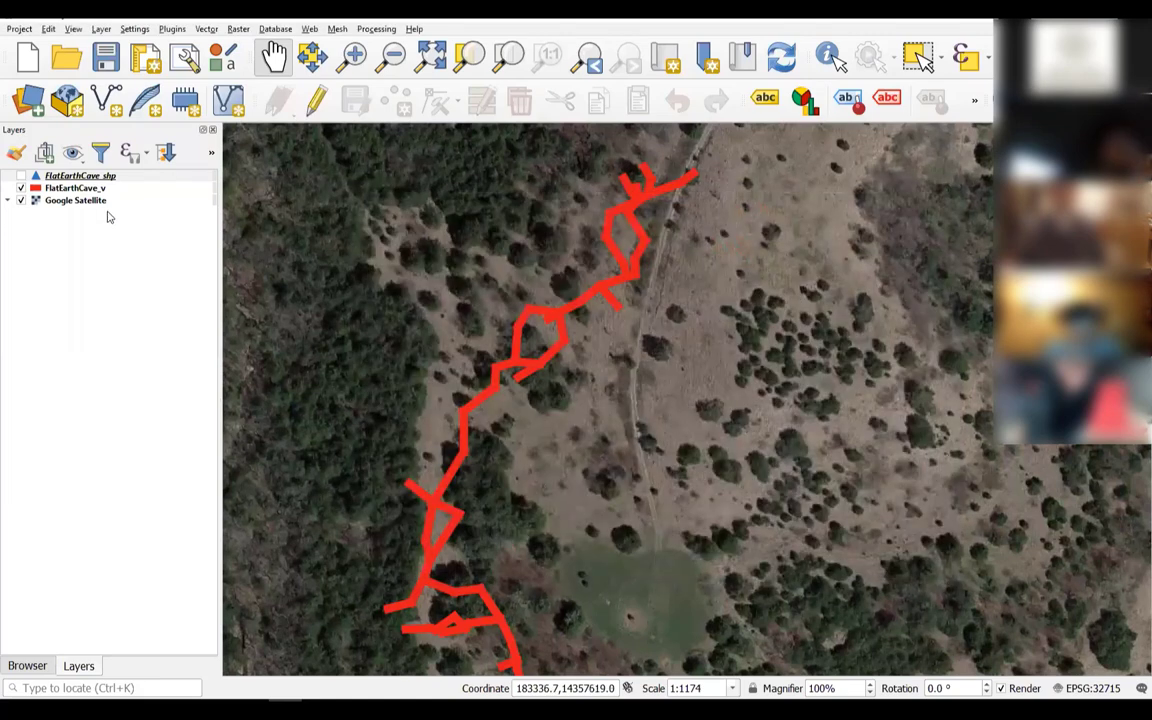
Try 123 as the AZIMUTH criterion for selecting FlatEarthCave_v features by value, and close the form without running the selection
{"action": "left_click", "coordinate": [75, 188]}
{"action": "left_click", "coordinate": [987, 61]}
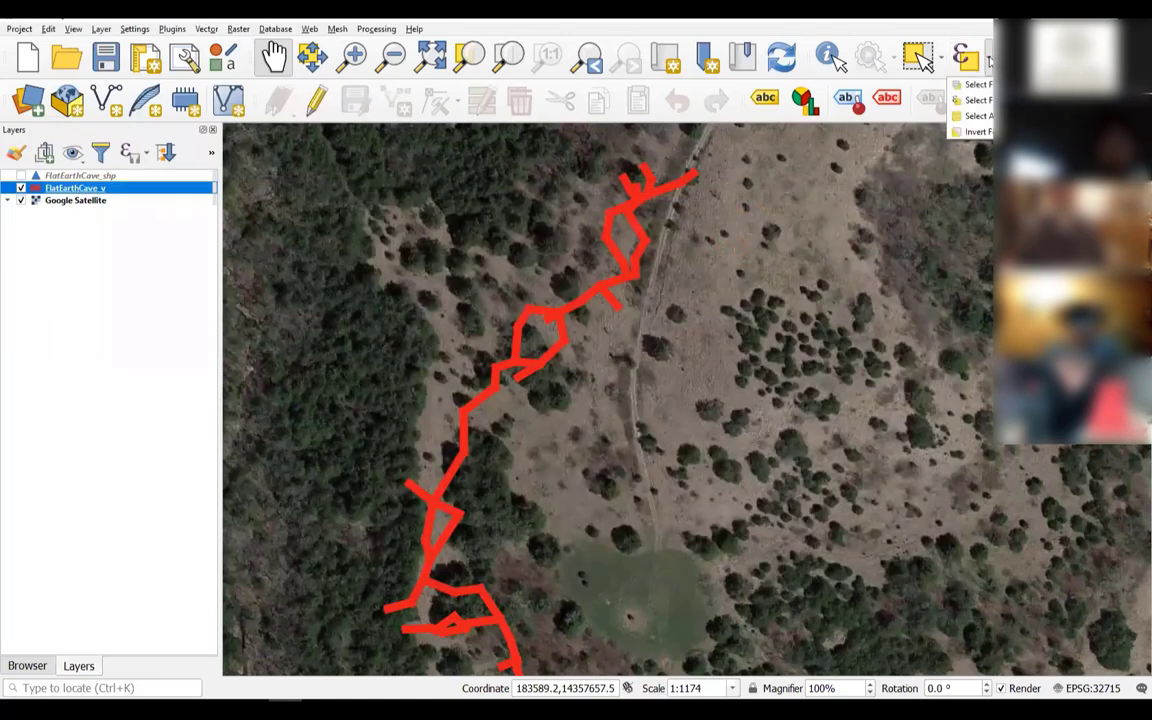
{"action": "left_click", "coordinate": [978, 100]}
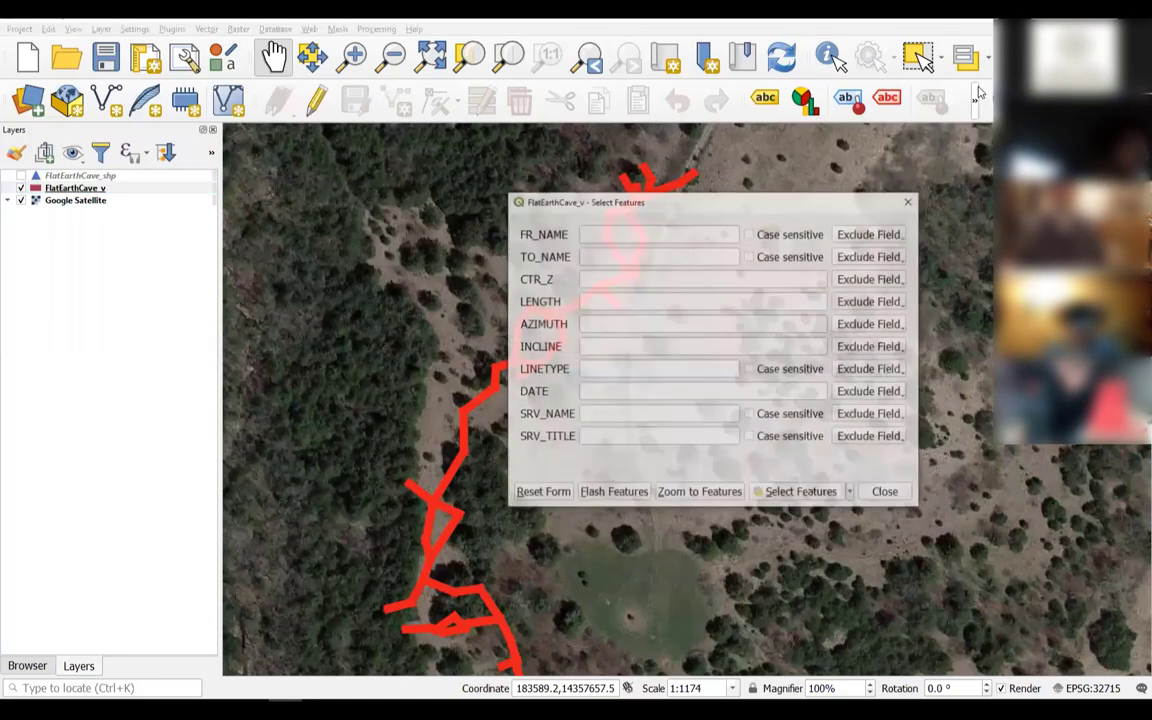
{"action": "left_click", "coordinate": [681, 324]}
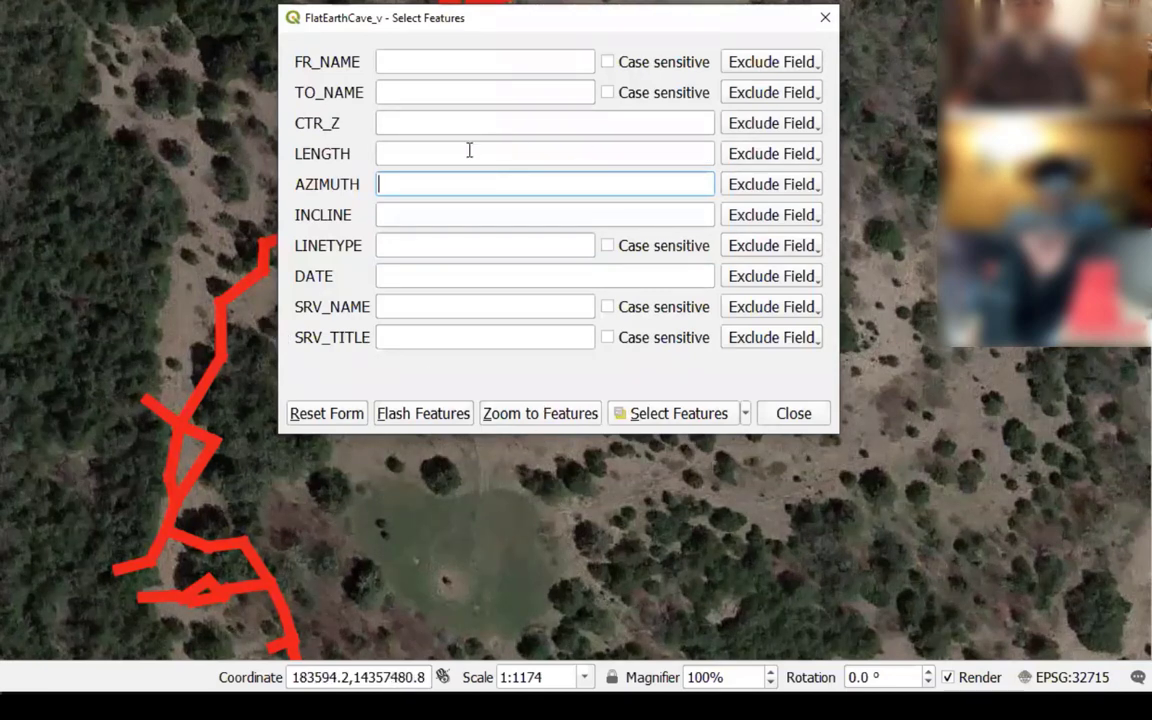
{"action": "type", "text": "123"}
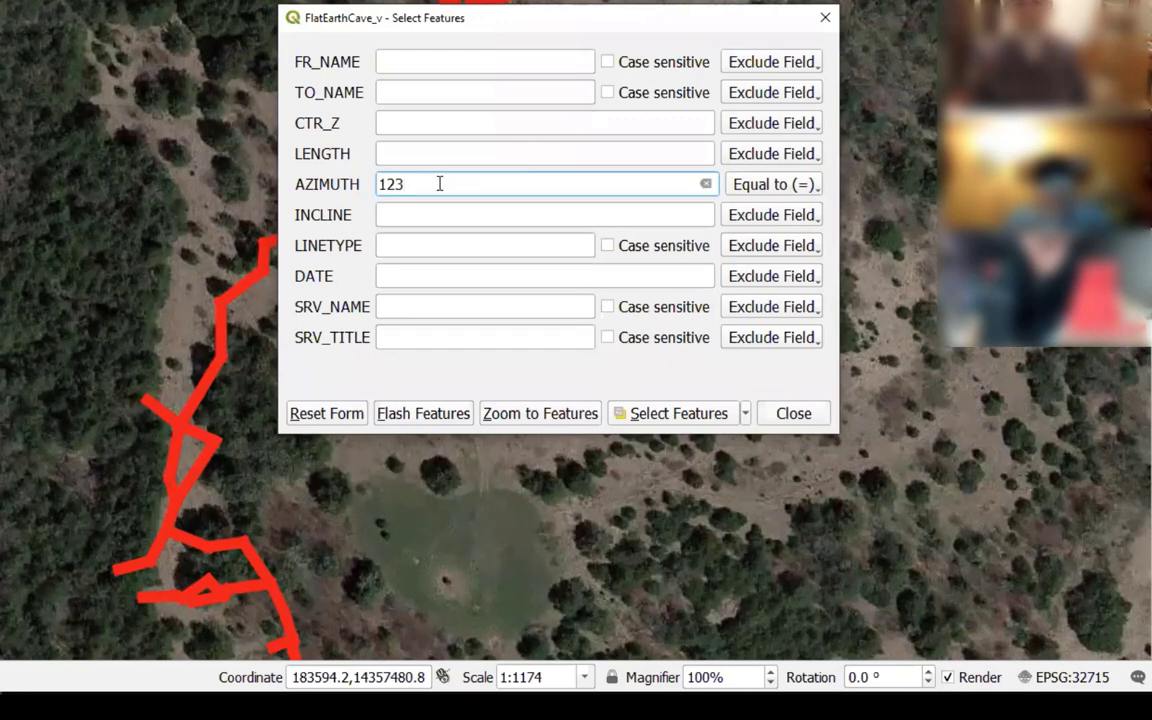
{"action": "left_click_drag", "start_coordinate": [439, 184], "coordinate": [350, 184]}
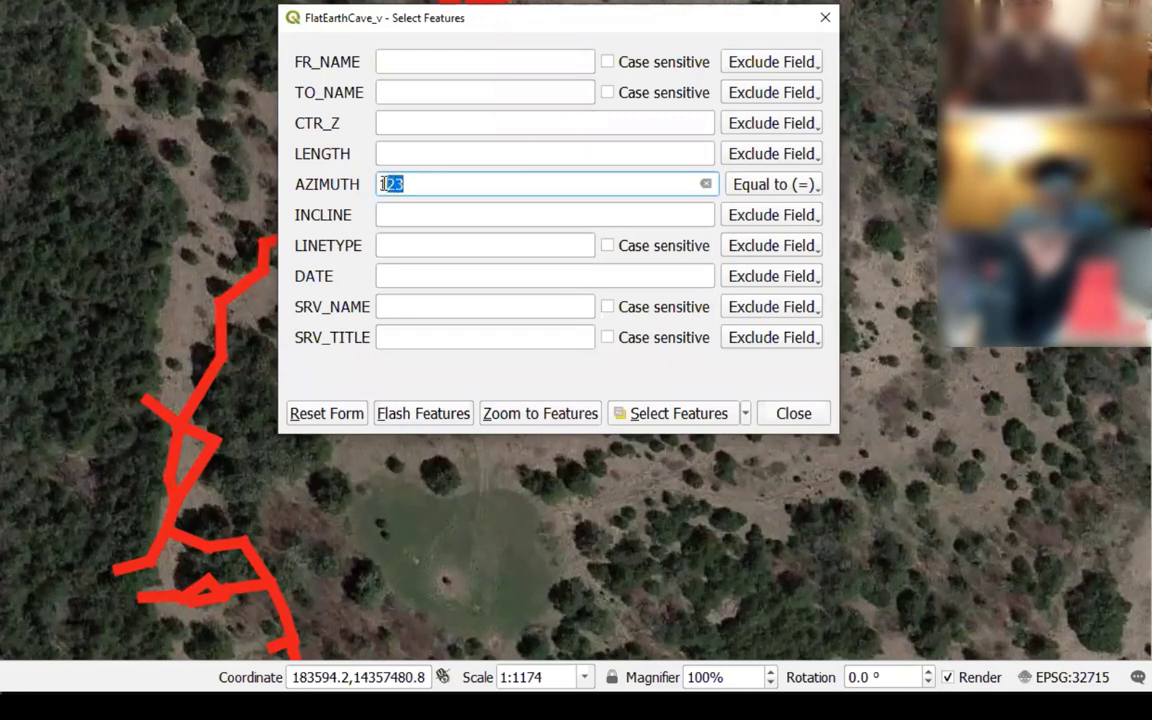
{"action": "left_click", "coordinate": [826, 18]}
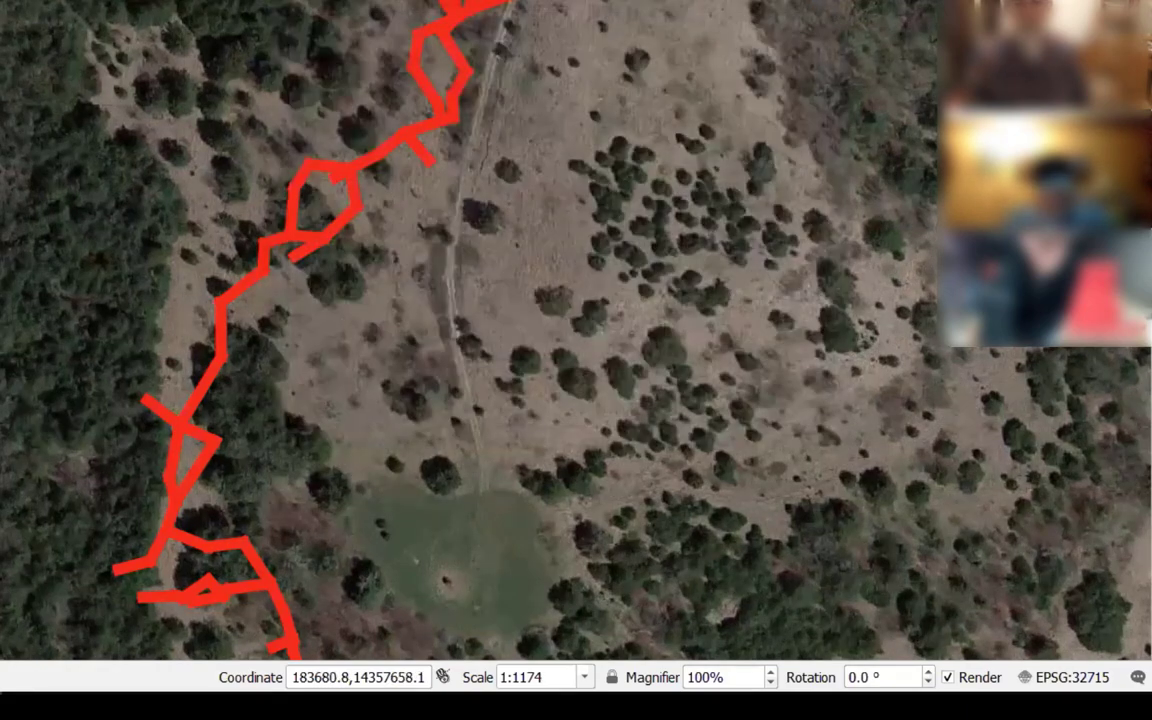
Open Select by Expression for the FlatEarthCave_v layer and inspect the AZIMUTH field under Fields and Values
{"action": "key", "text": "ctrl+F3"}
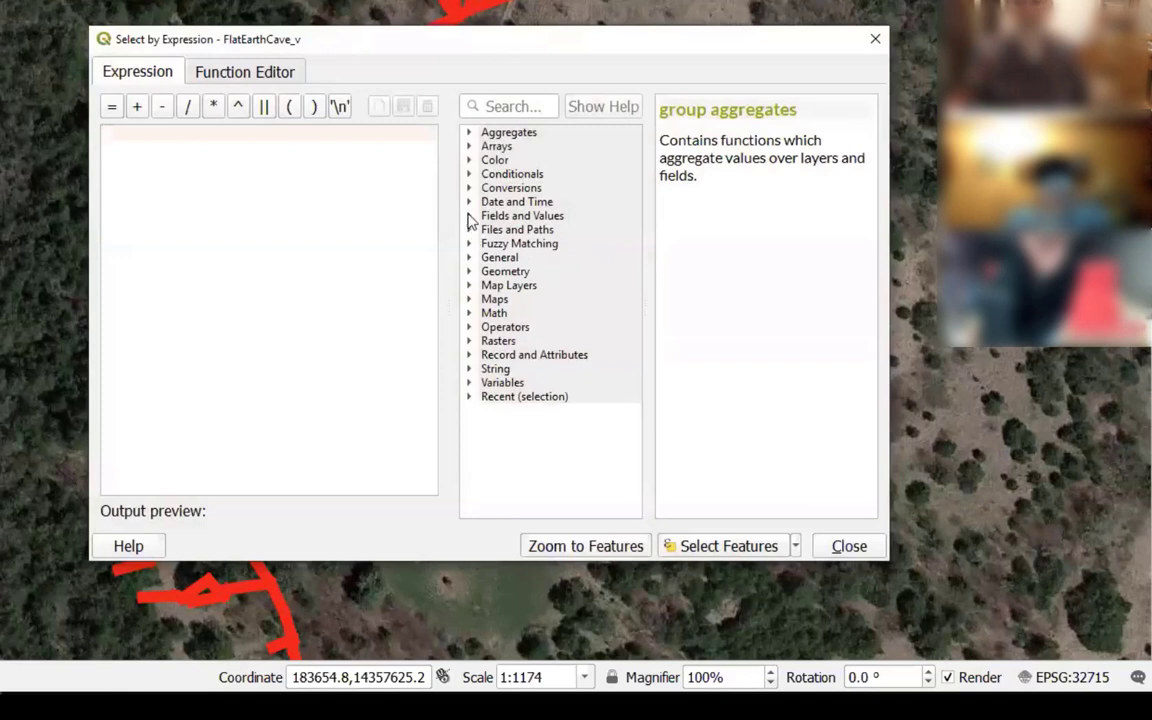
{"action": "left_click", "coordinate": [470, 217]}
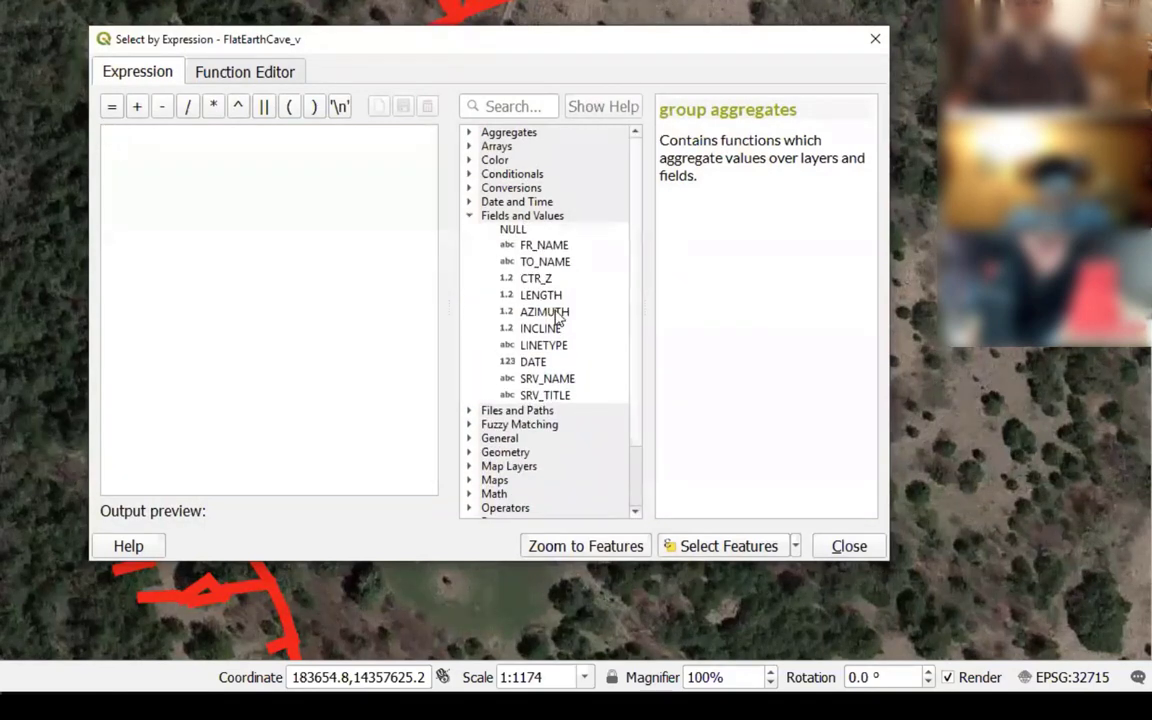
{"action": "left_click", "coordinate": [557, 314]}
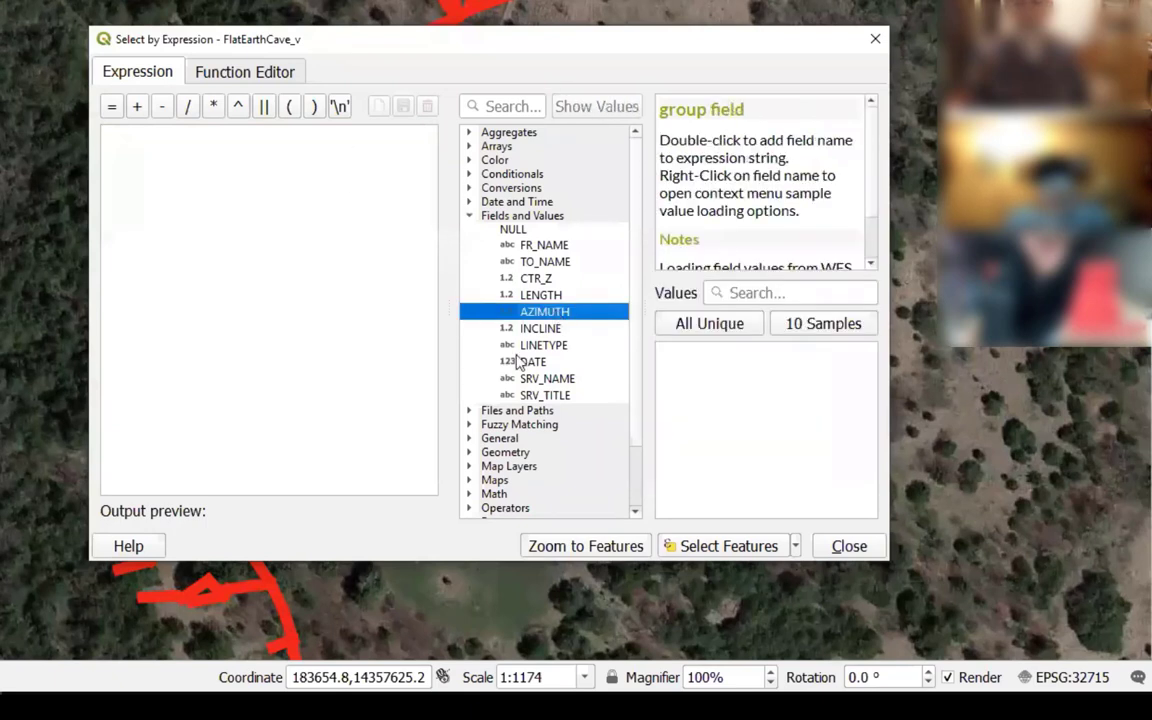
Build the selection expression "AZIMUTH" < 60 for the FlatEarthCave_v layer from the field and operator lists
{"action": "double_click", "coordinate": [545, 313]}
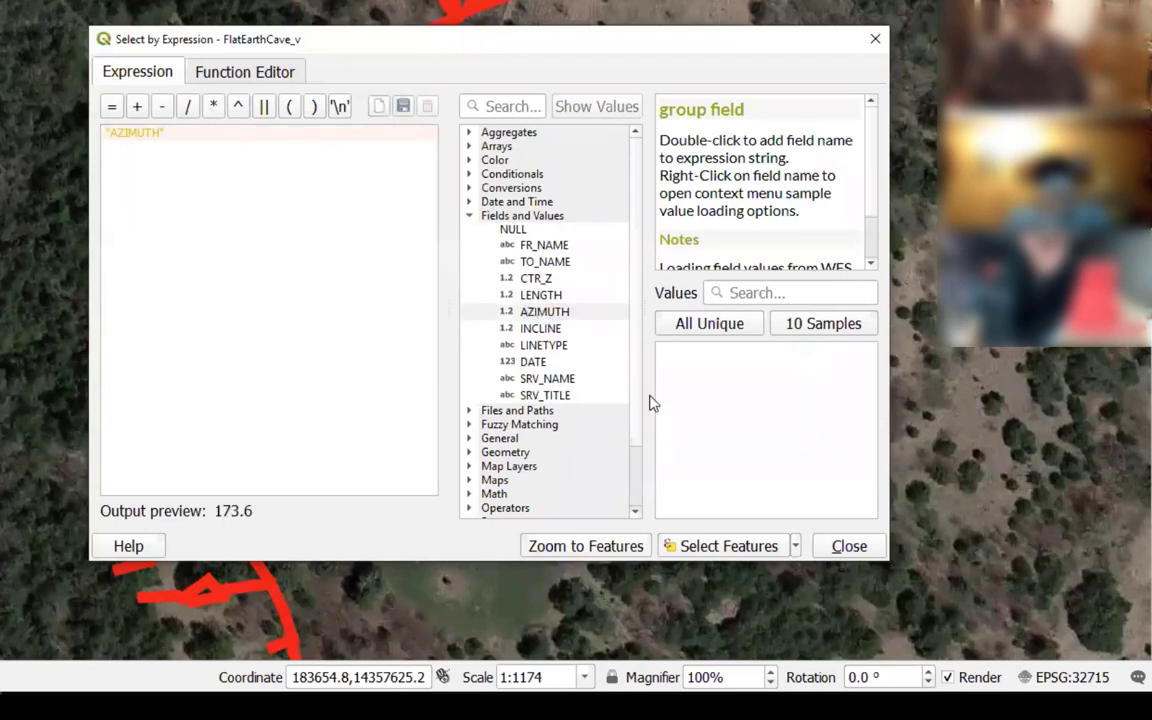
{"action": "scroll", "coordinate": [525, 465], "scroll_direction": "down", "scroll_amount": 2}
{"action": "left_click", "coordinate": [469, 438]}
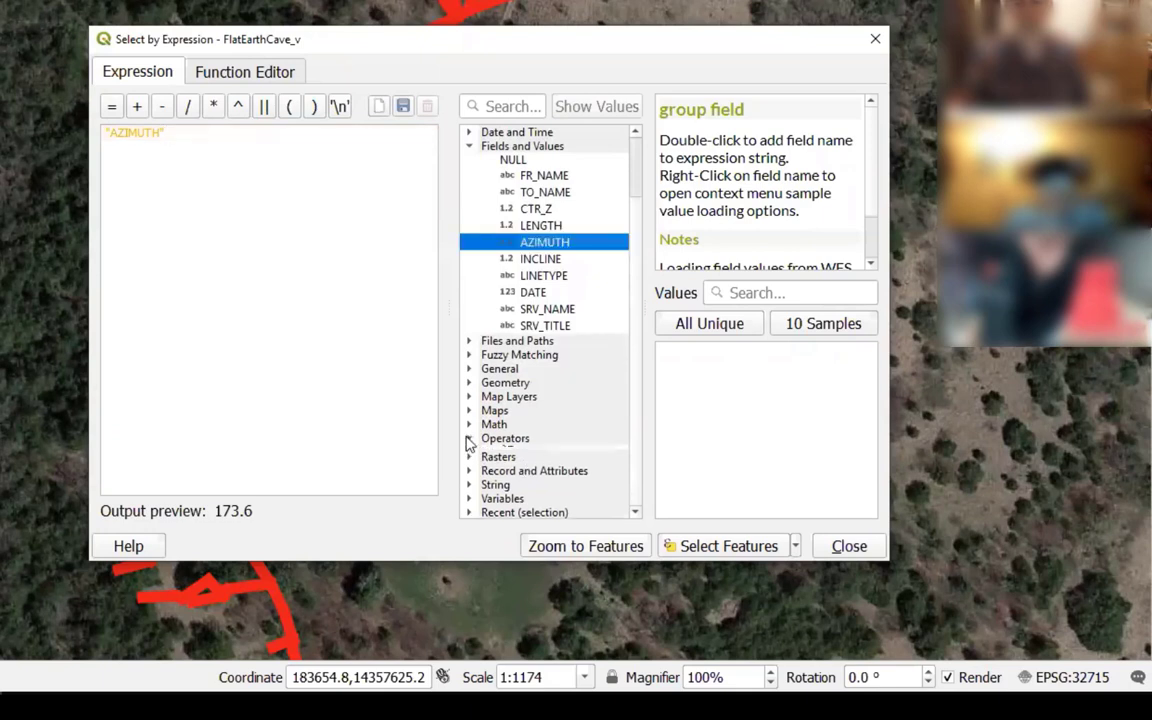
{"action": "scroll", "coordinate": [543, 443], "scroll_direction": "down", "scroll_amount": 2}
{"action": "scroll", "coordinate": [543, 443], "scroll_direction": "down", "scroll_amount": 1}
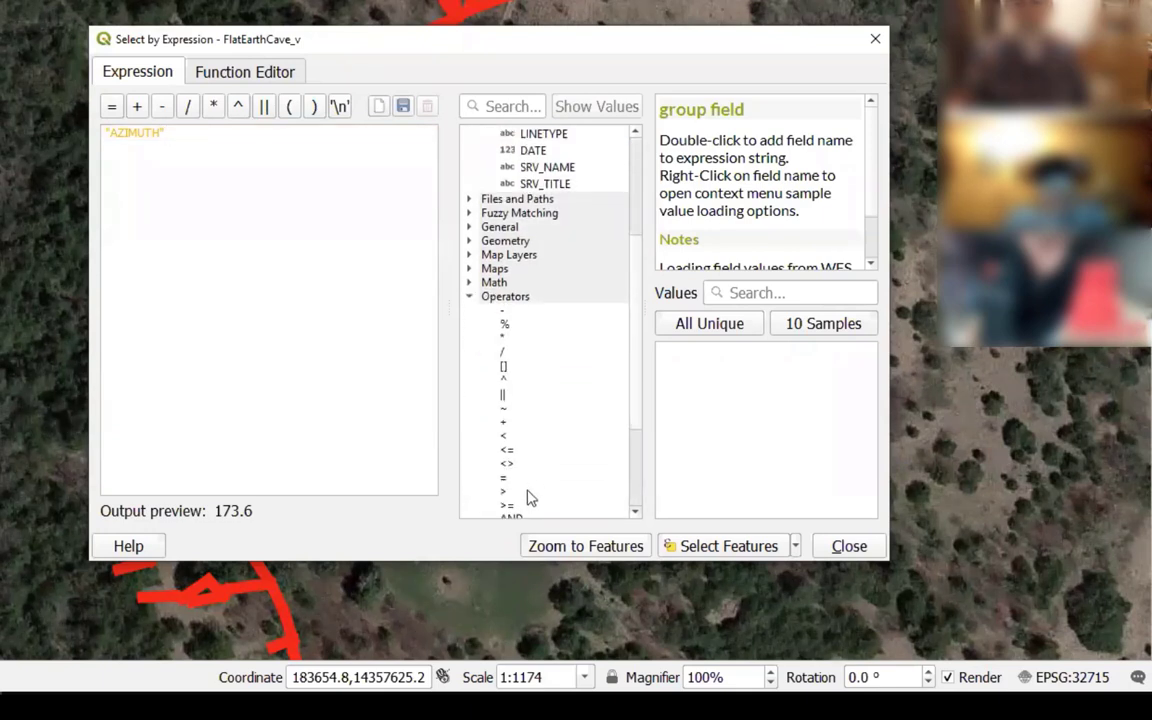
{"action": "scroll", "coordinate": [530, 496], "scroll_direction": "down", "scroll_amount": 2}
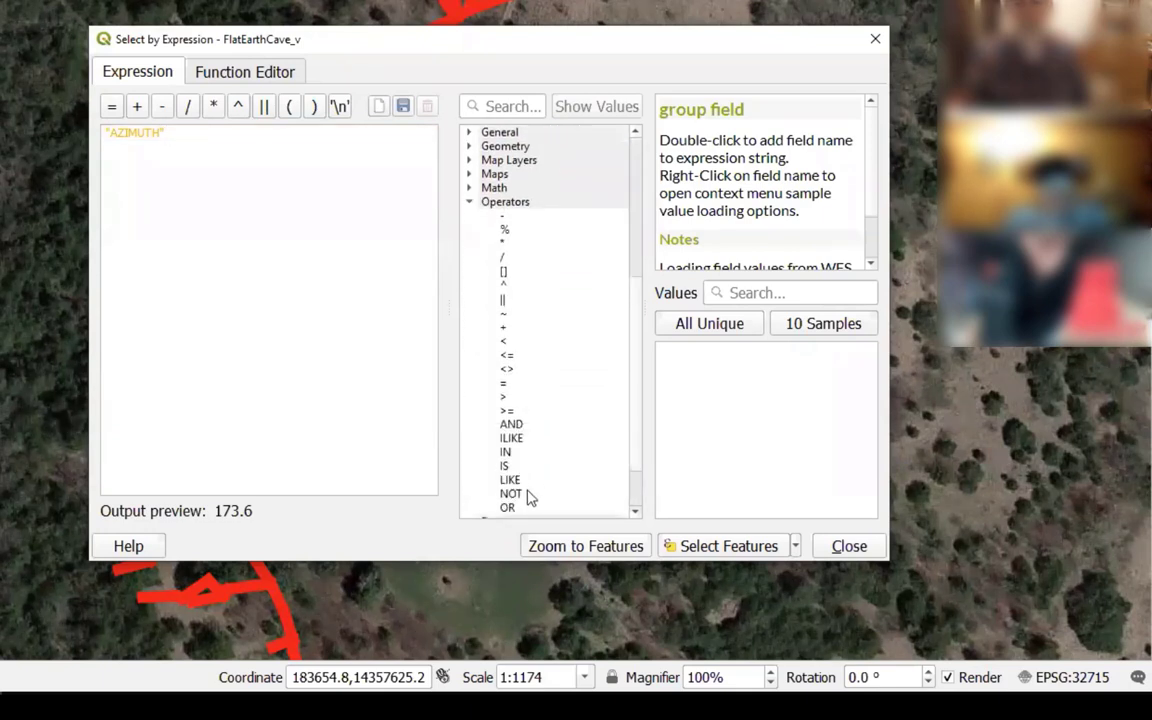
{"action": "left_click", "coordinate": [505, 343]}
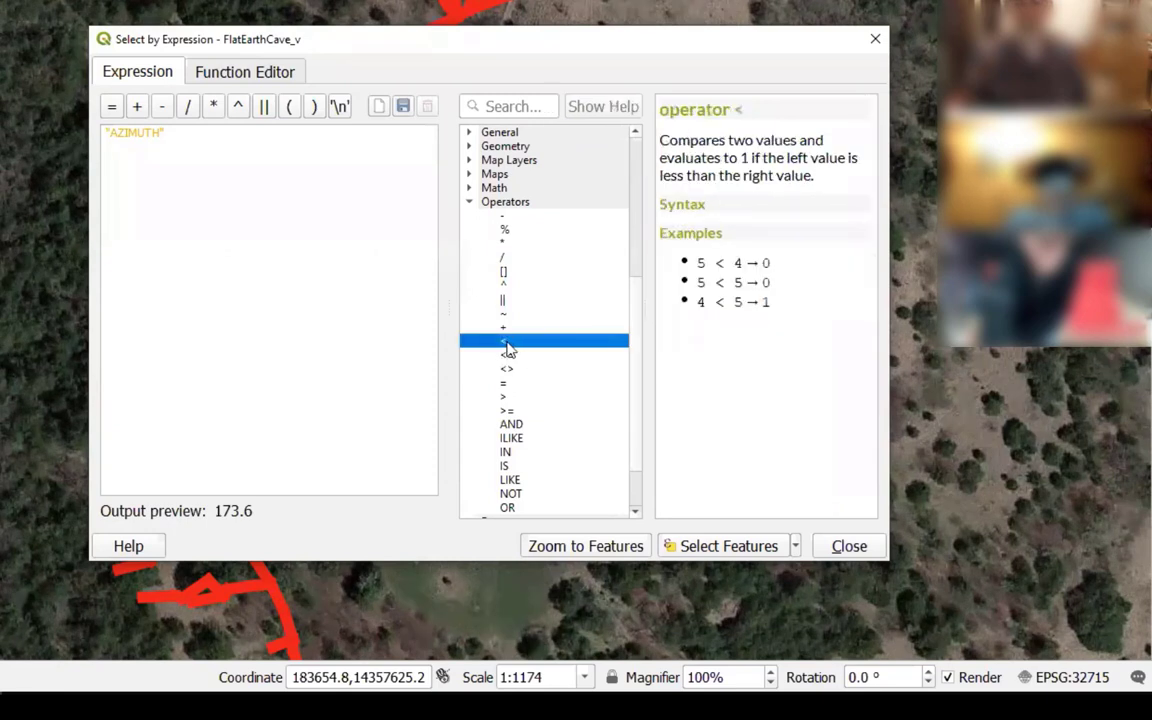
{"action": "double_click", "coordinate": [505, 342]}
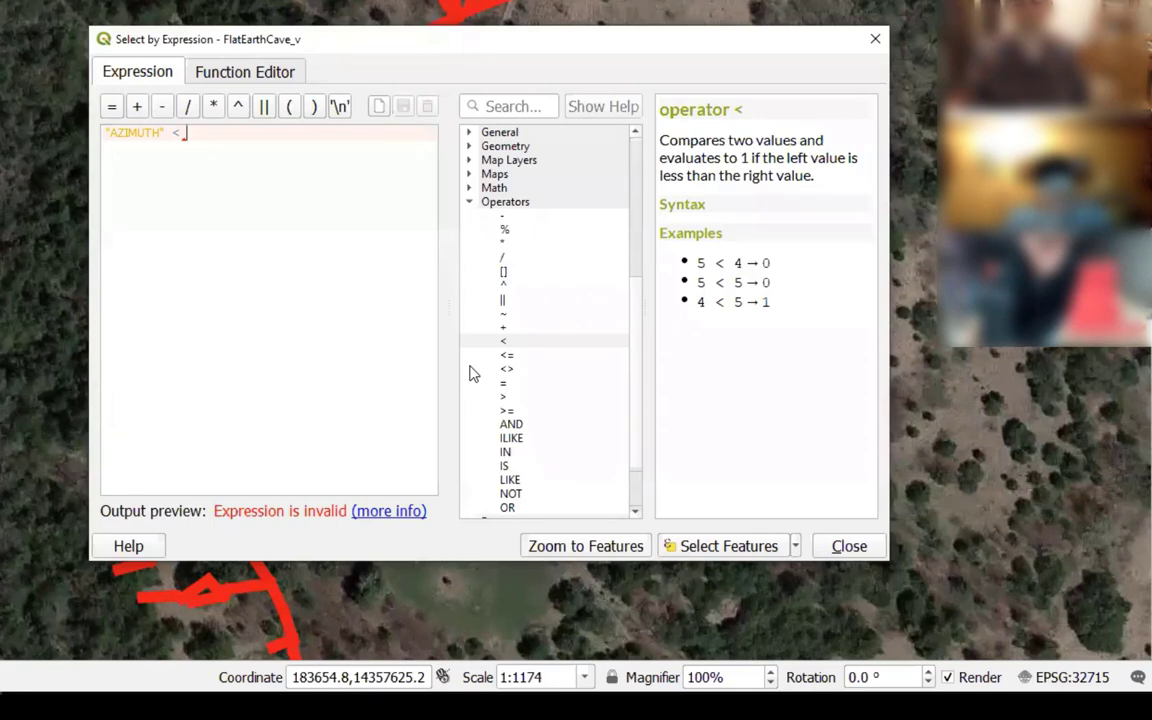
{"action": "type", "text": "60"}
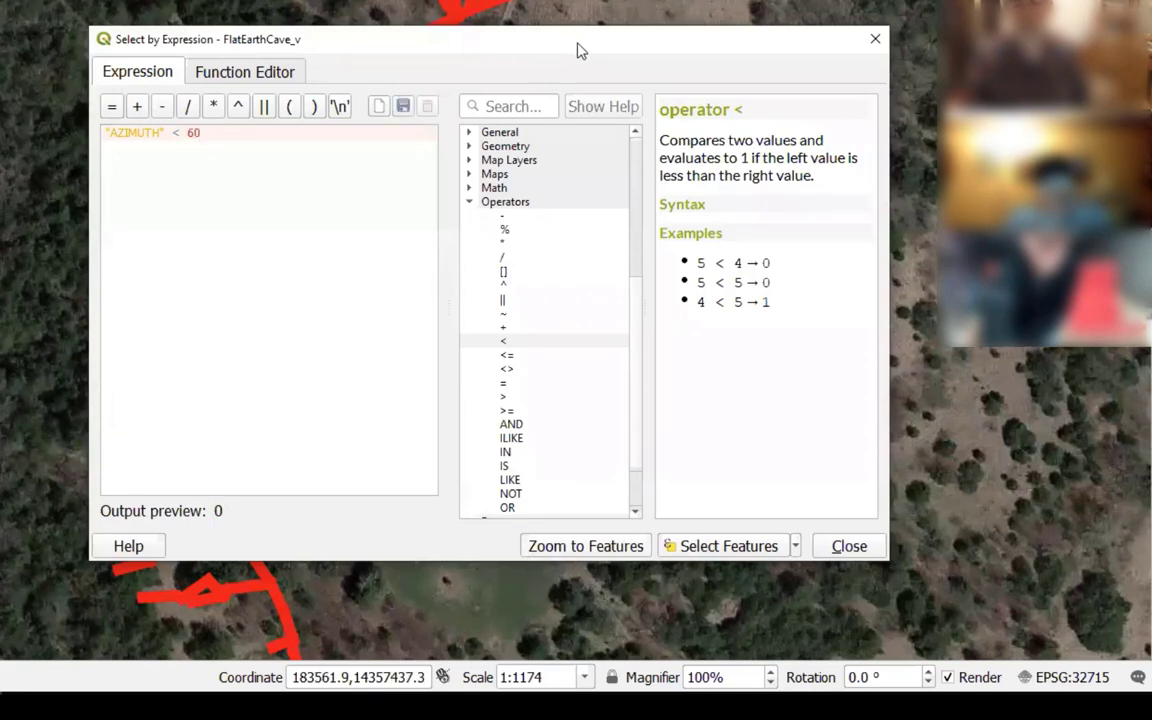
Select the FlatEarthCave_v lines that match the azimuth expression, moving the dialog aside to reveal them on the map
{"action": "left_click_drag", "start_coordinate": [579, 49], "coordinate": [867, 43]}
{"action": "left_click", "coordinate": [998, 541]}
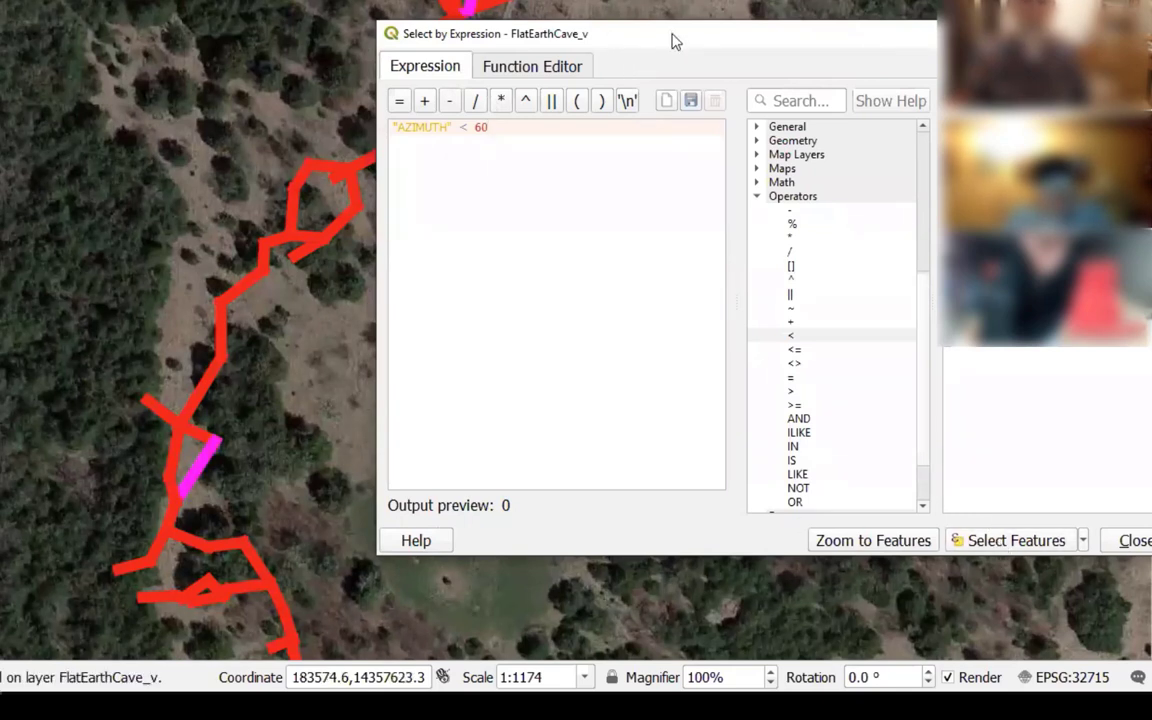
{"action": "left_click_drag", "start_coordinate": [672, 40], "coordinate": [648, 62]}
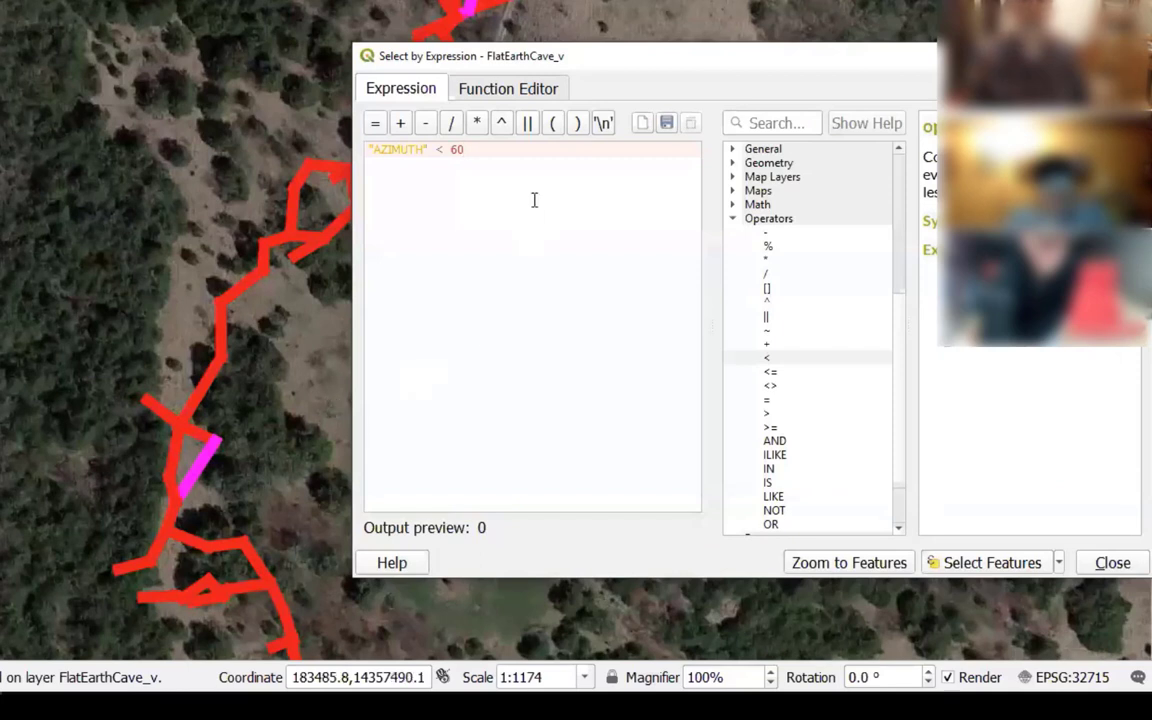
Delete the azimuth expression, list the layer's fields again and deselect all features on the map
{"action": "left_click_drag", "start_coordinate": [512, 159], "coordinate": [306, 155]}
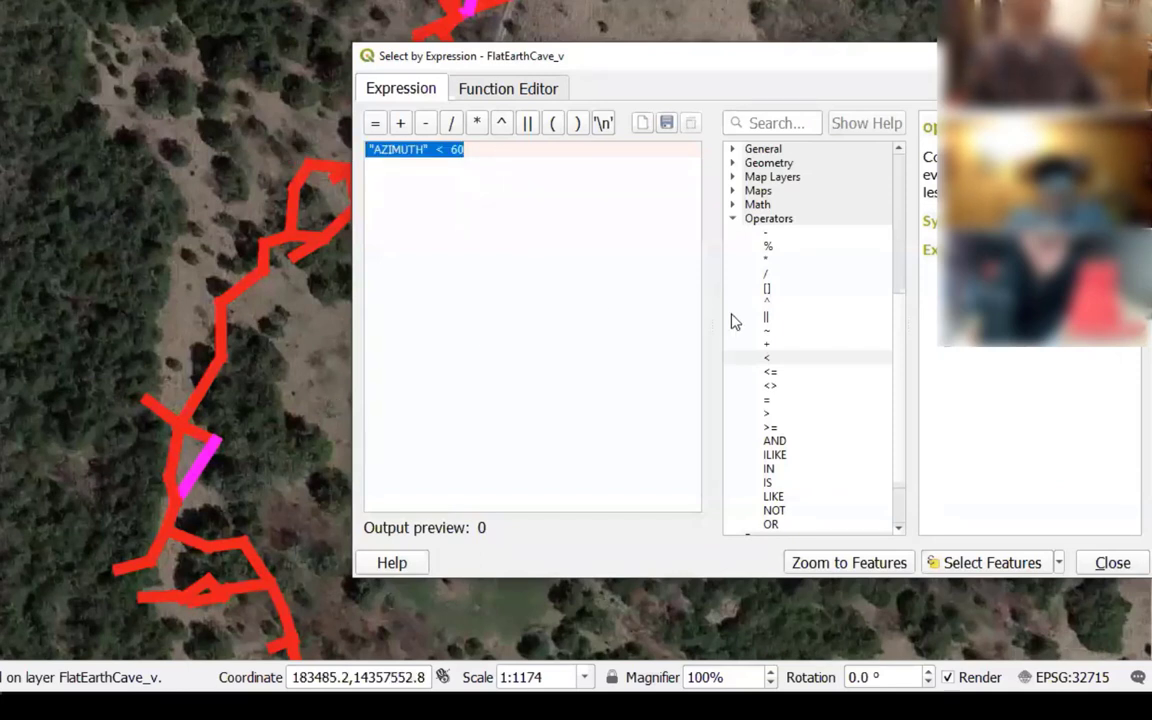
{"action": "key", "text": "Delete"}
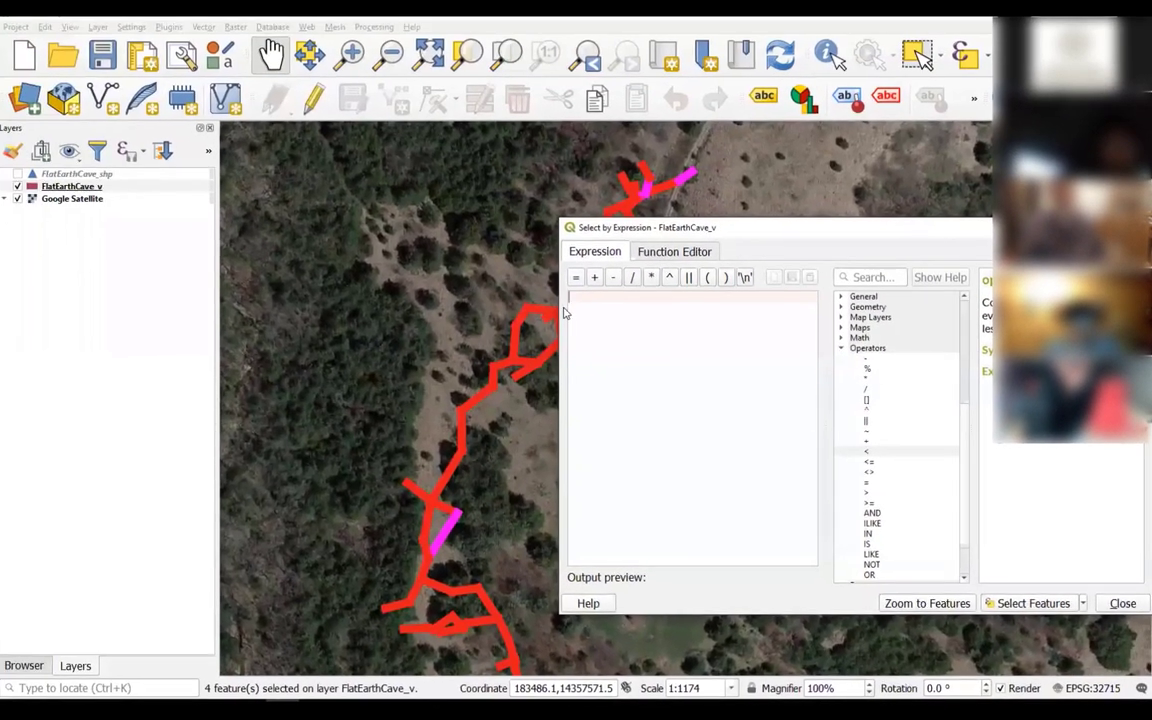
{"action": "left_click", "coordinate": [842, 350]}
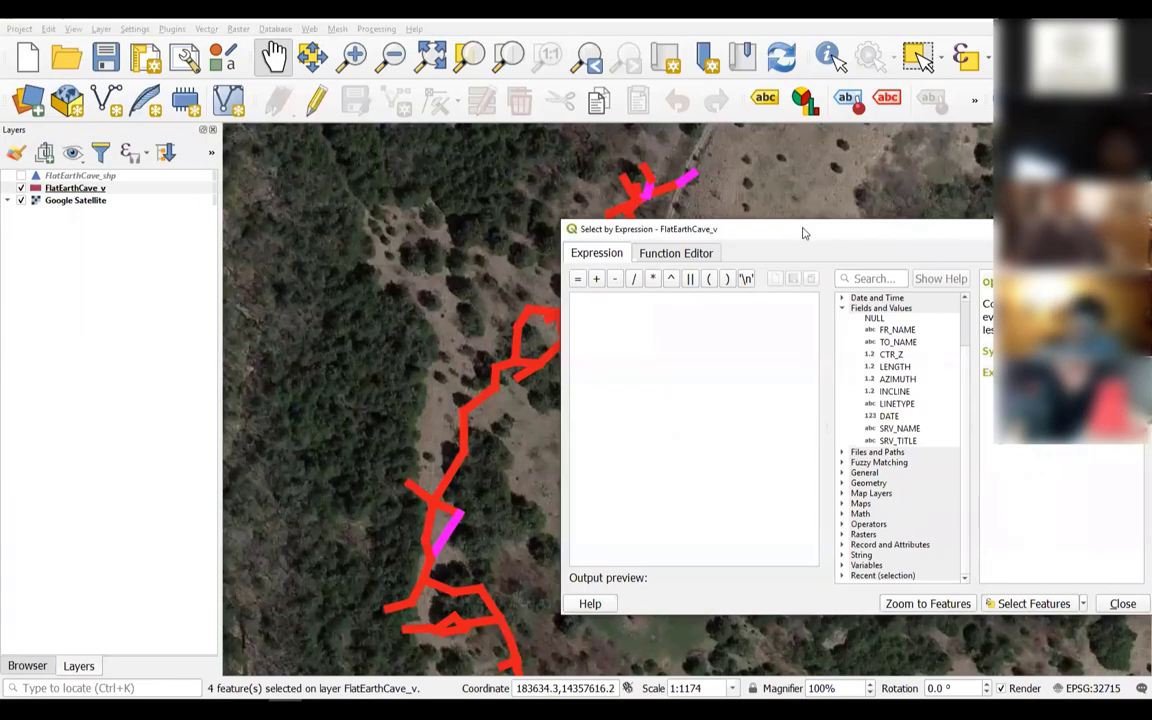
{"action": "left_click_drag", "start_coordinate": [803, 233], "coordinate": [894, 193]}
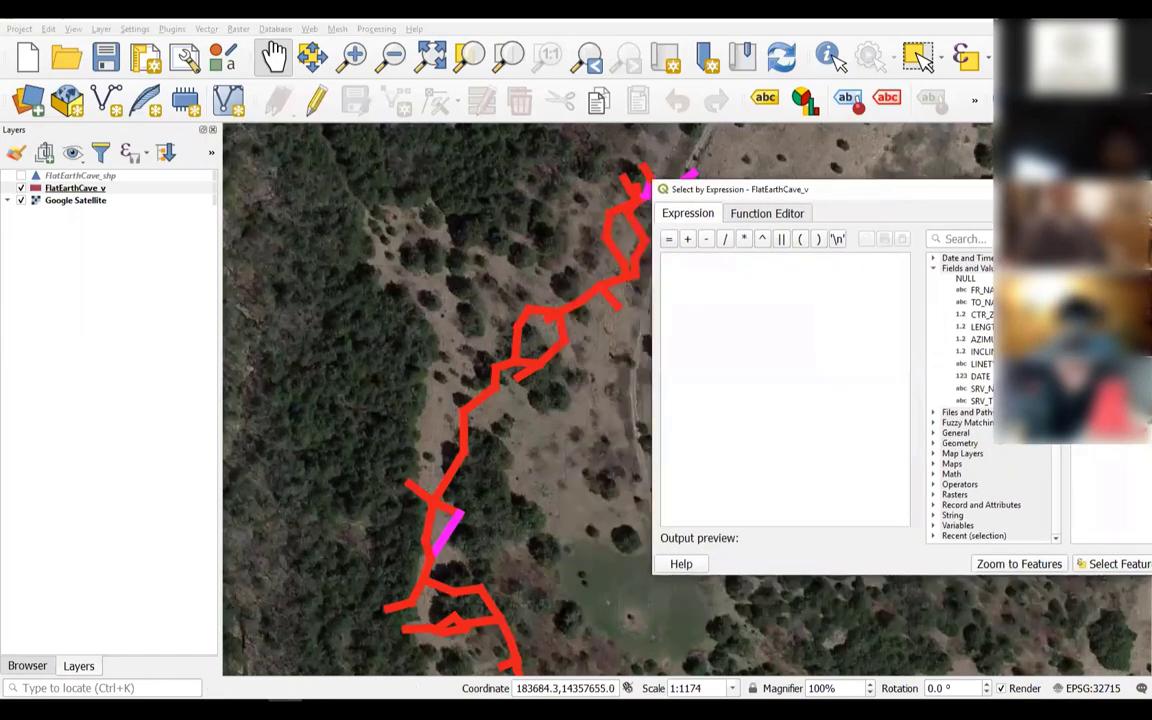
{"action": "left_click", "coordinate": [466, 402]}
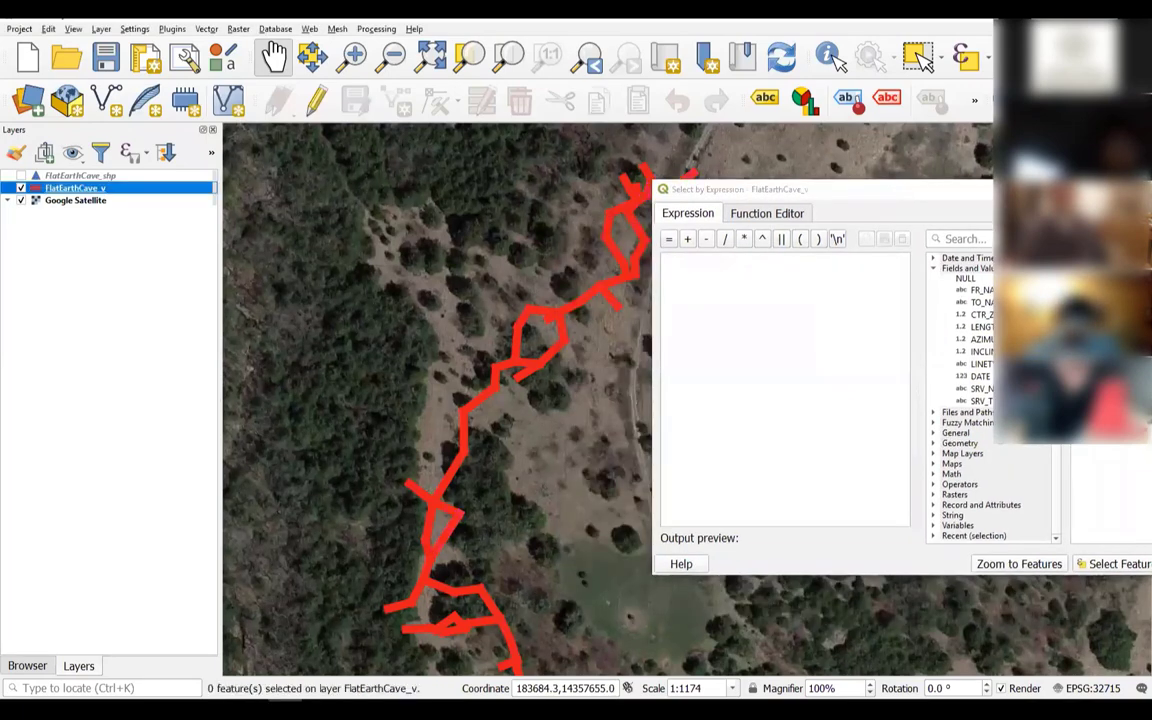
Close the expression dialog for FlatEarthCave_v and open Select by Expression for the FlatEarthCave_shp layer
{"action": "left_click", "coordinate": [870, 190]}
{"action": "left_click_drag", "start_coordinate": [747, 176], "coordinate": [738, 180]}
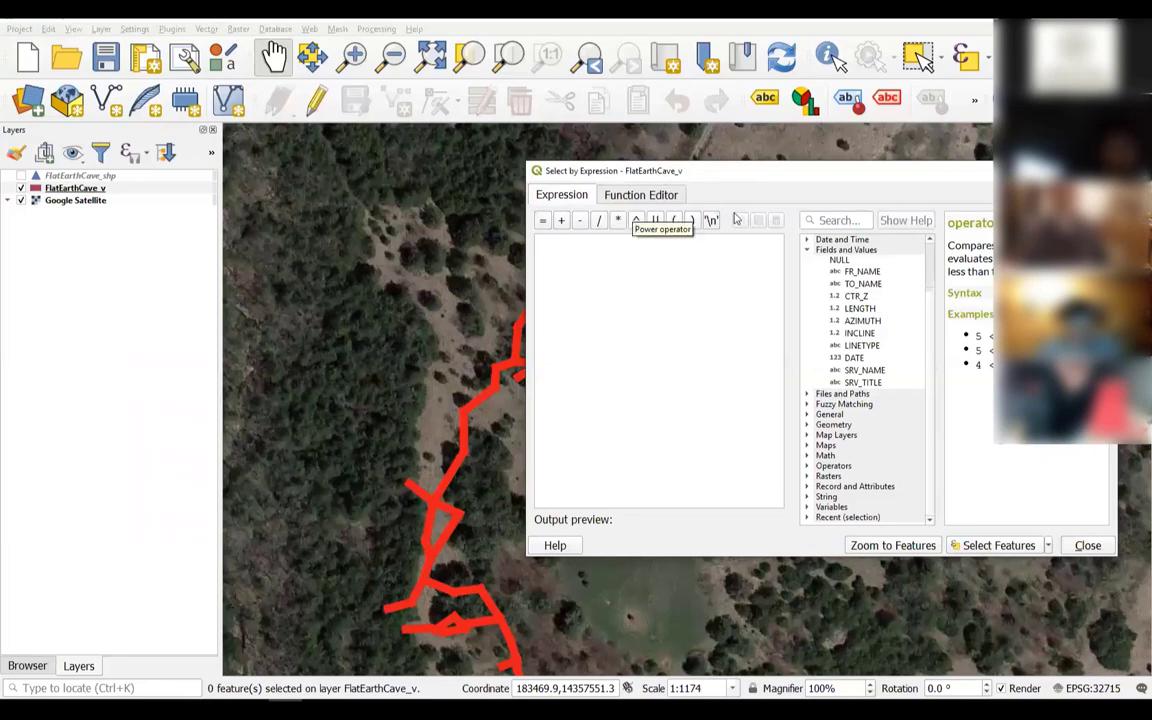
{"action": "left_click", "coordinate": [1103, 171]}
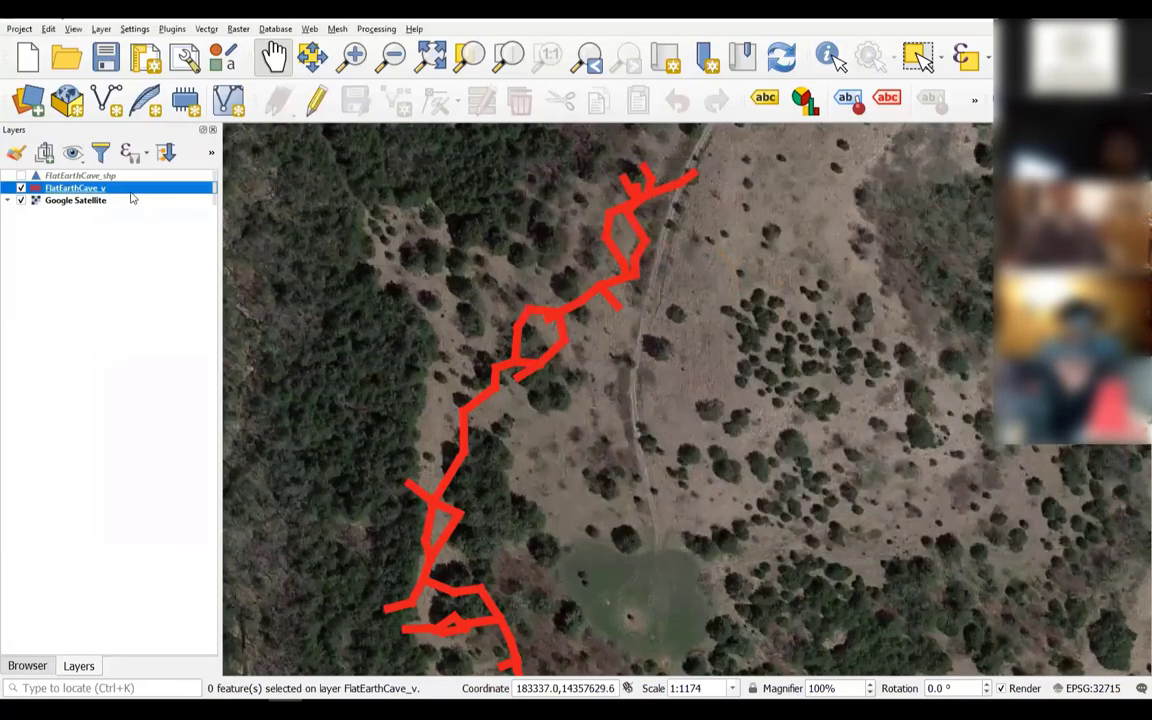
{"action": "left_click", "coordinate": [101, 178]}
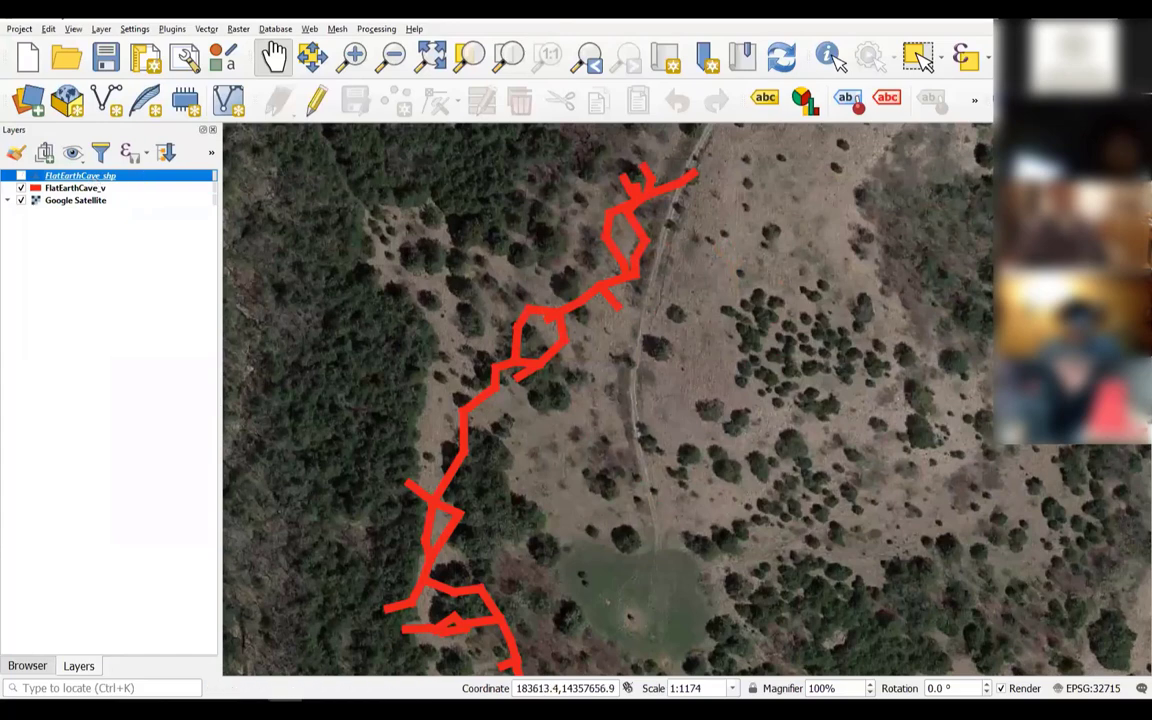
{"action": "left_click", "coordinate": [989, 60]}
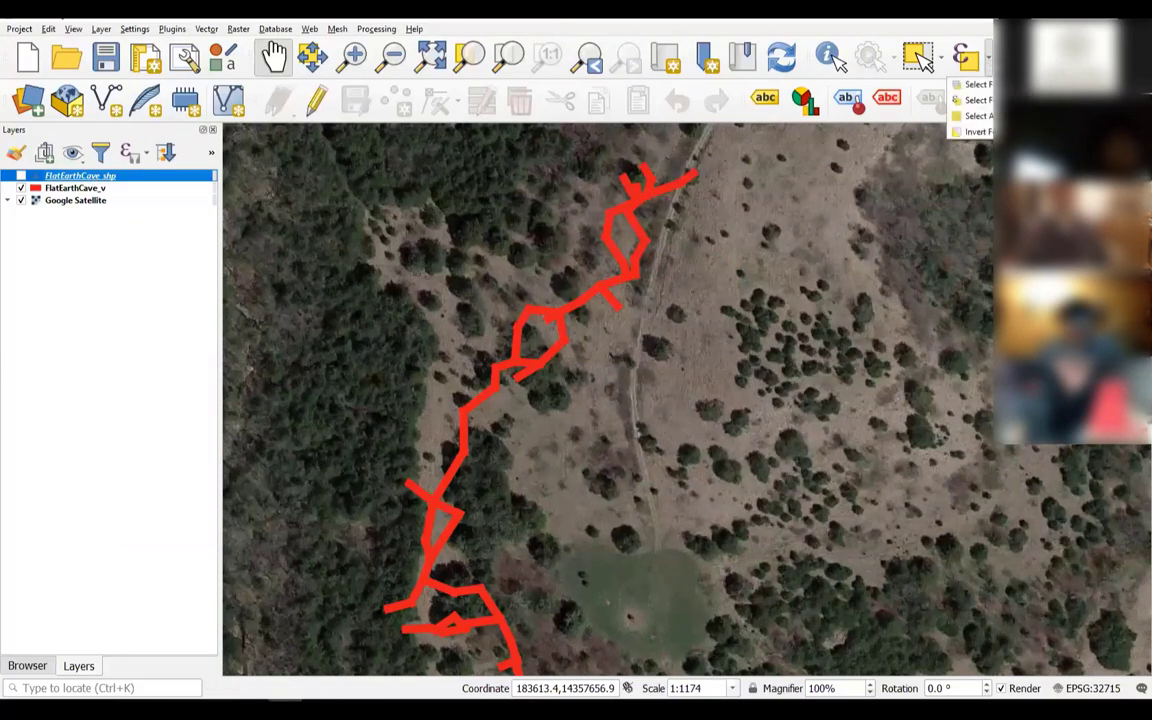
{"action": "left_click", "coordinate": [1002, 101]}
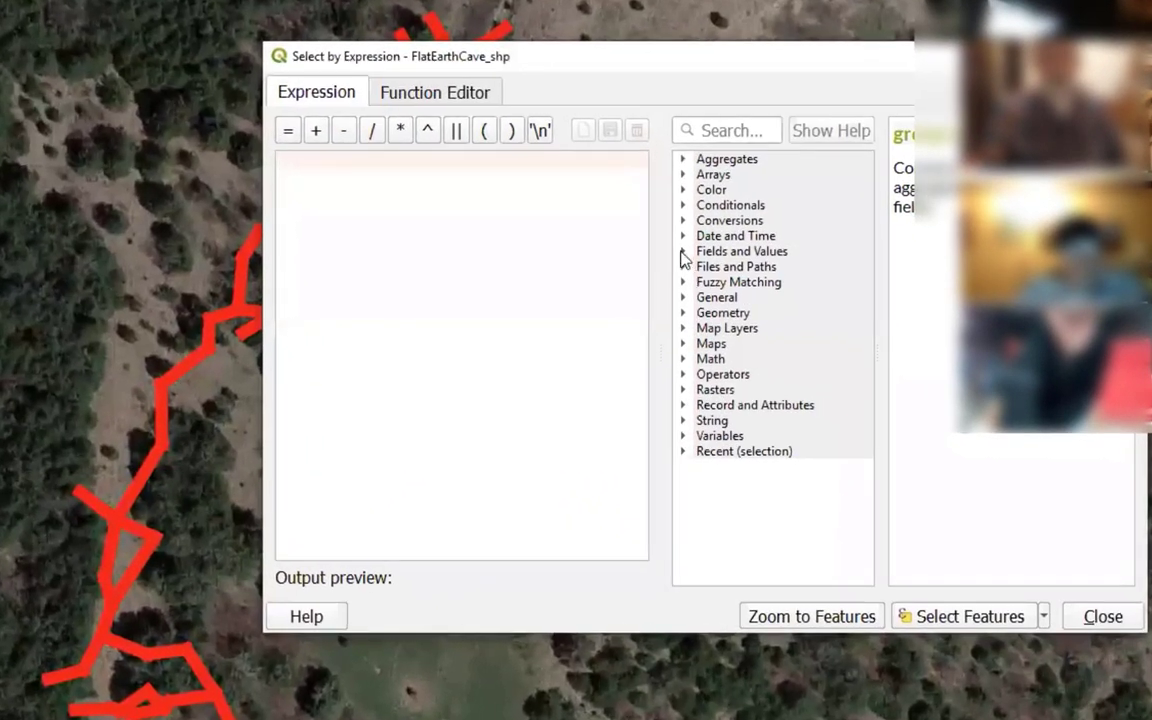
Build the selection expression "UP" + "DOWN" > 2 from the layer's fields and operators
{"action": "left_click", "coordinate": [684, 252]}
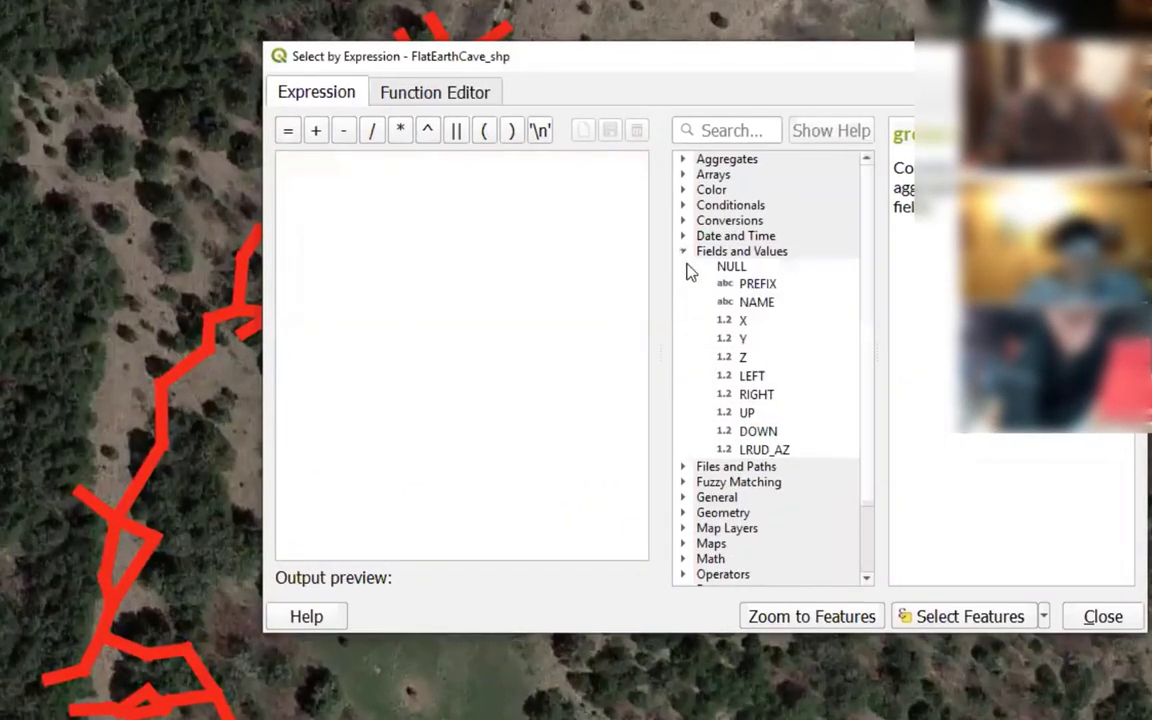
{"action": "double_click", "coordinate": [745, 413]}
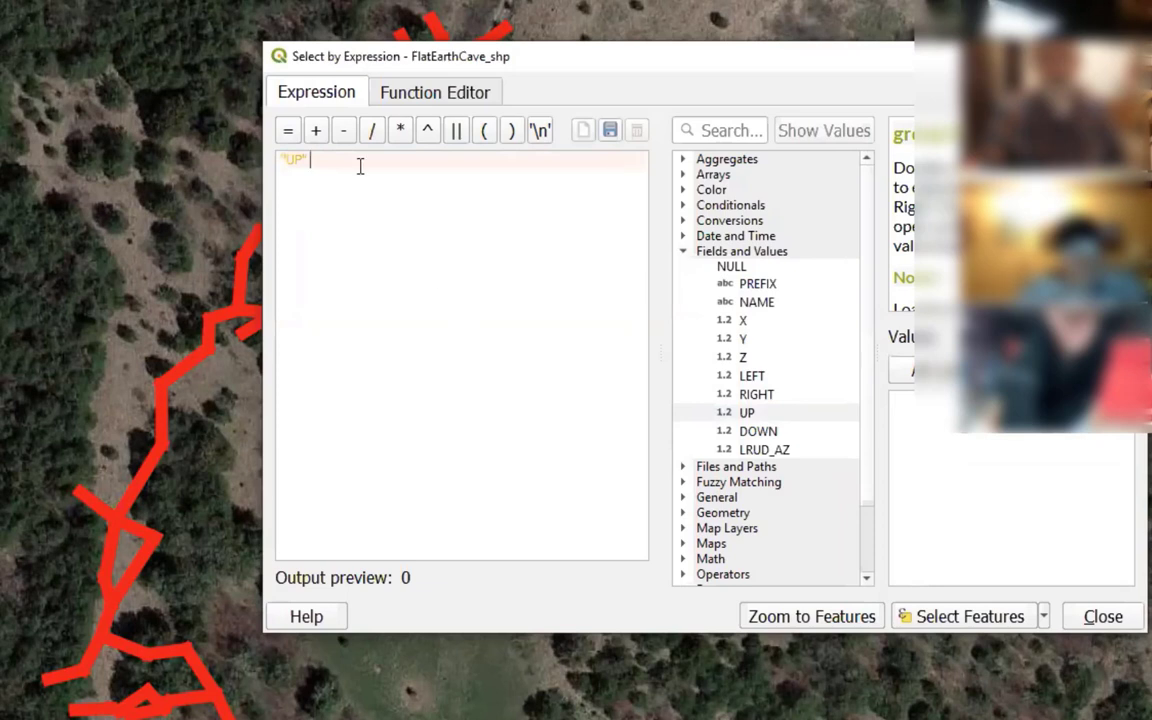
{"action": "left_click", "coordinate": [316, 131]}
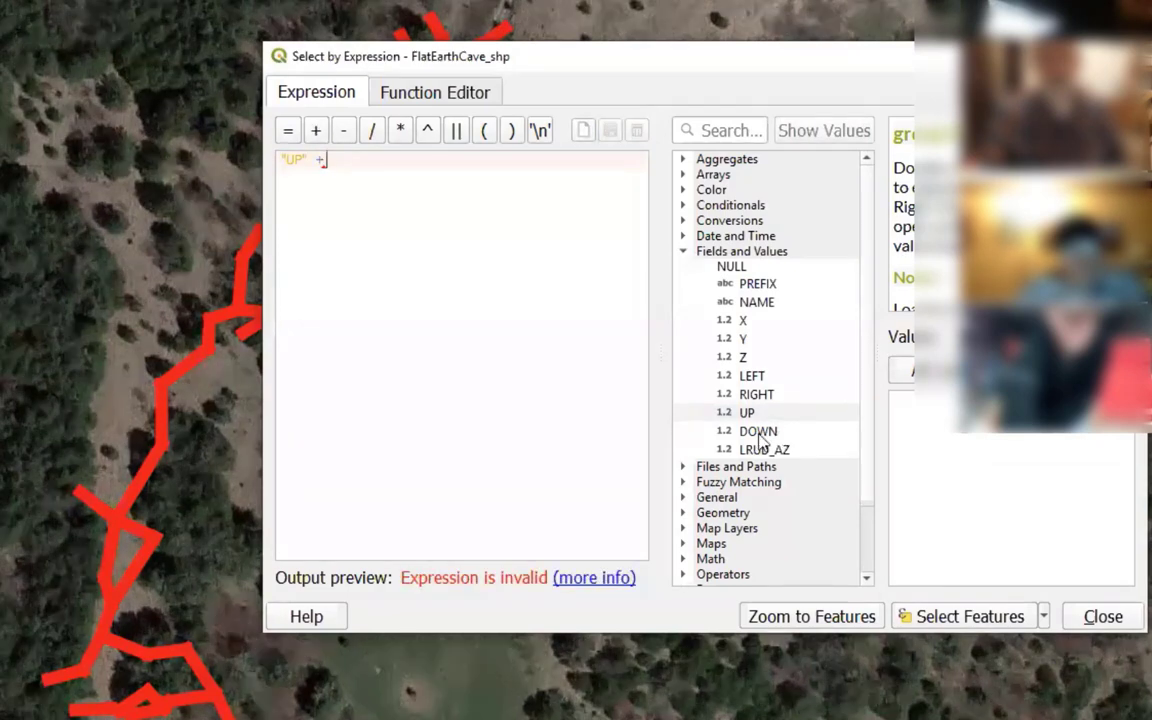
{"action": "double_click", "coordinate": [806, 428]}
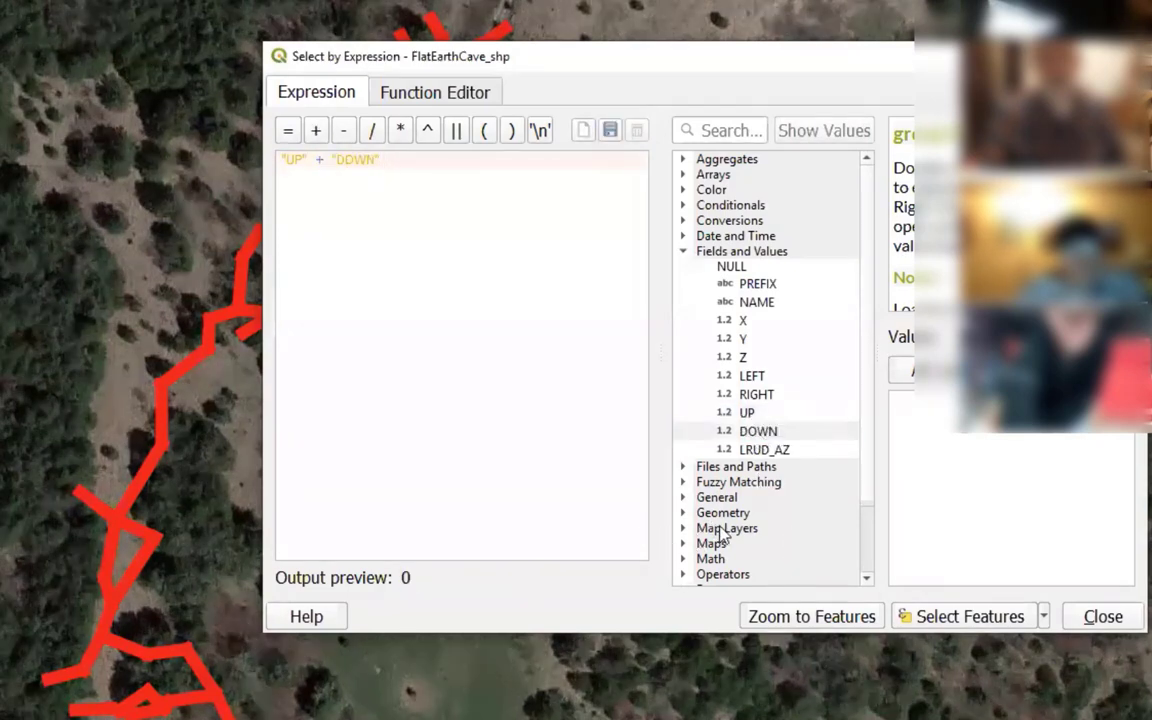
{"action": "scroll", "coordinate": [700, 480], "scroll_direction": "down", "scroll_amount": 2}
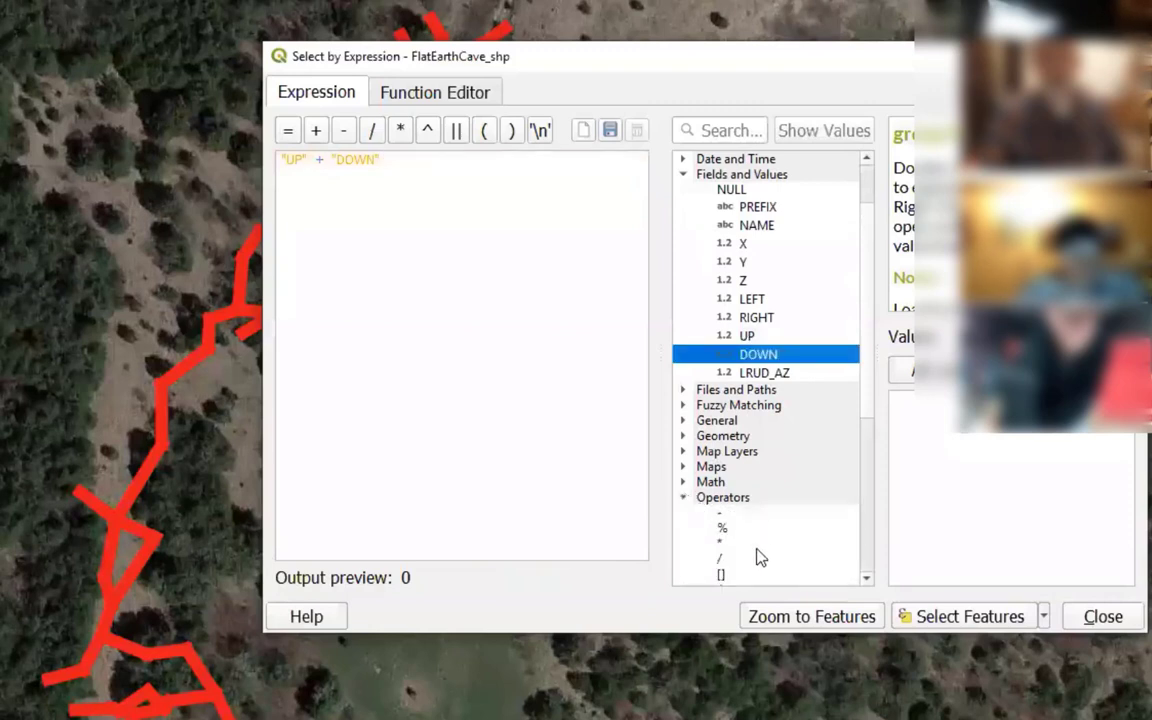
{"action": "scroll", "coordinate": [758, 553], "scroll_direction": "down", "scroll_amount": 4}
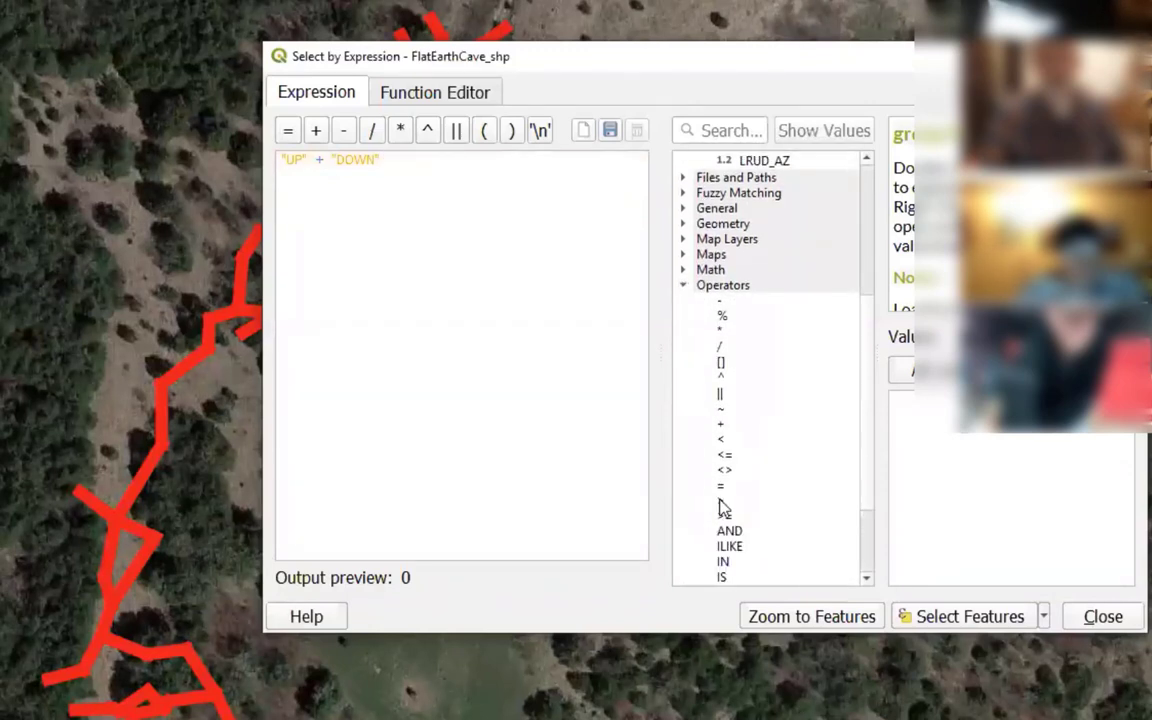
{"action": "double_click", "coordinate": [722, 502]}
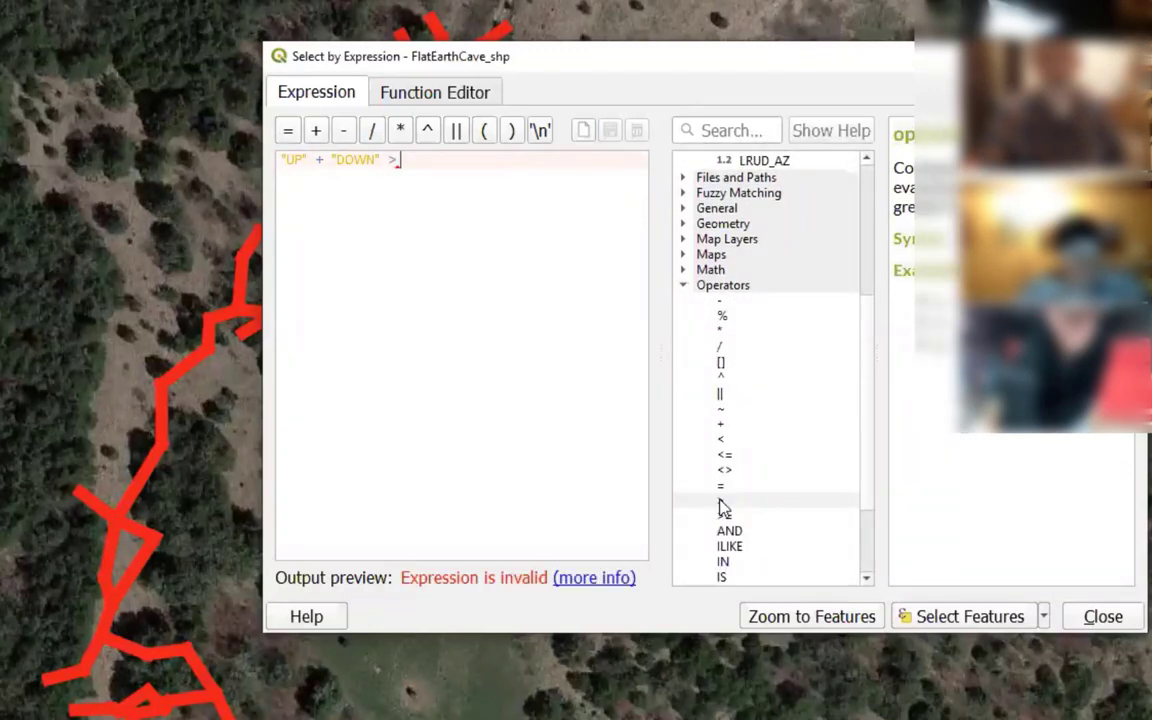
{"action": "type", "text": "2"}
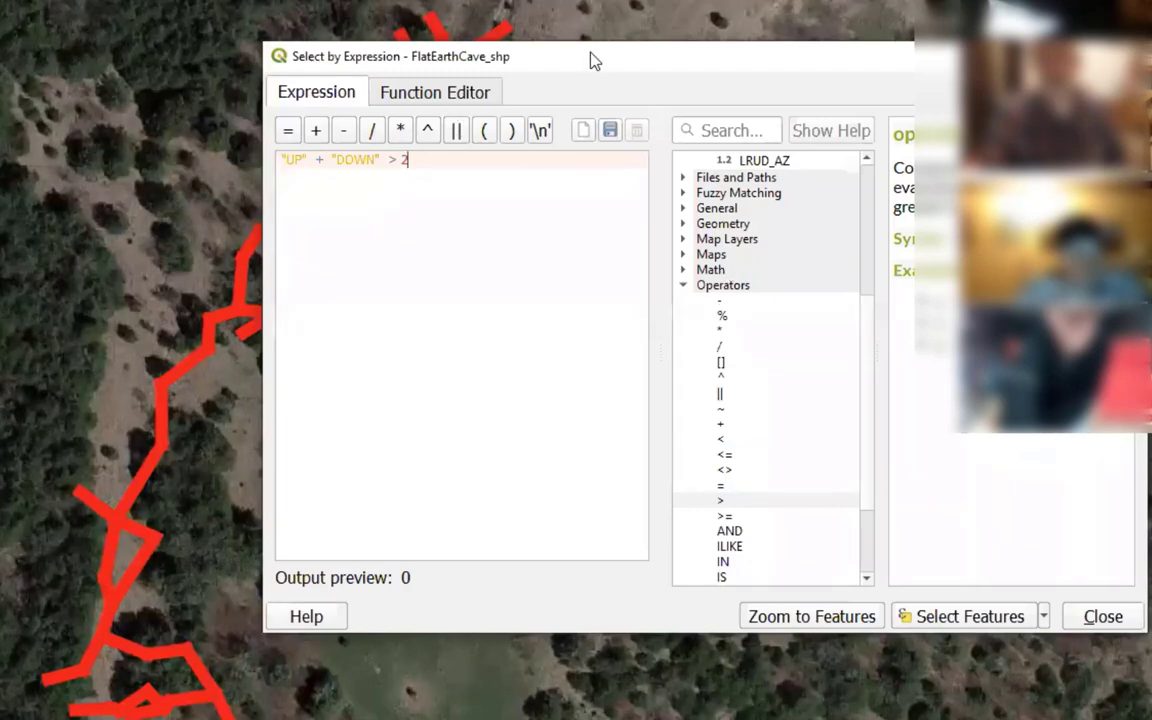
Show the FlatEarthCave_shp points on the map, select those matching the height expression and examine the southern passages
{"action": "left_click_drag", "start_coordinate": [590, 60], "coordinate": [661, 0]}
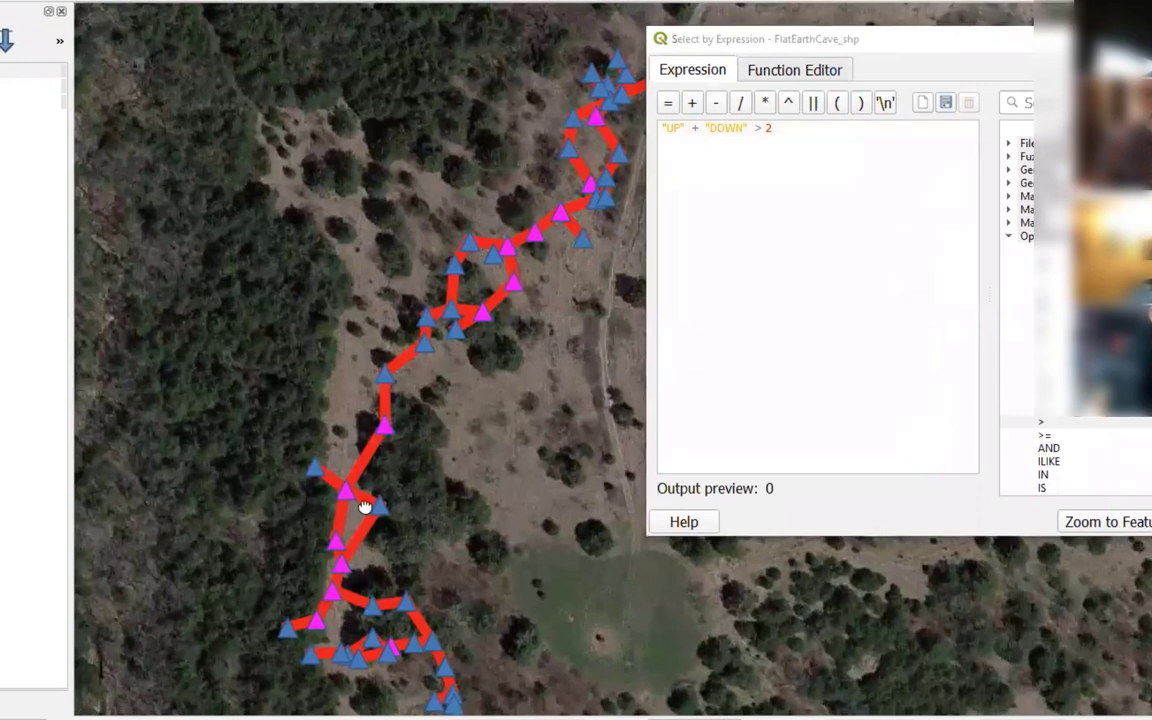
{"action": "left_click_drag", "start_coordinate": [365, 507], "coordinate": [368, 399]}
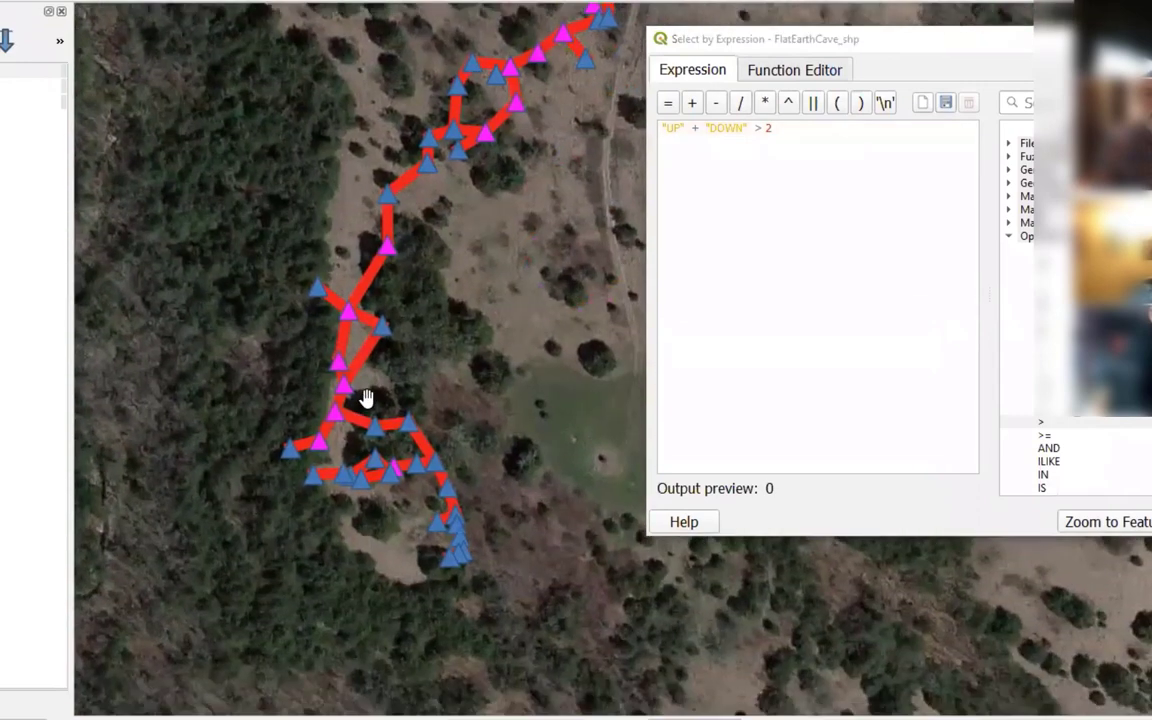
{"action": "scroll", "coordinate": [368, 399], "scroll_direction": "up", "scroll_amount": 1}
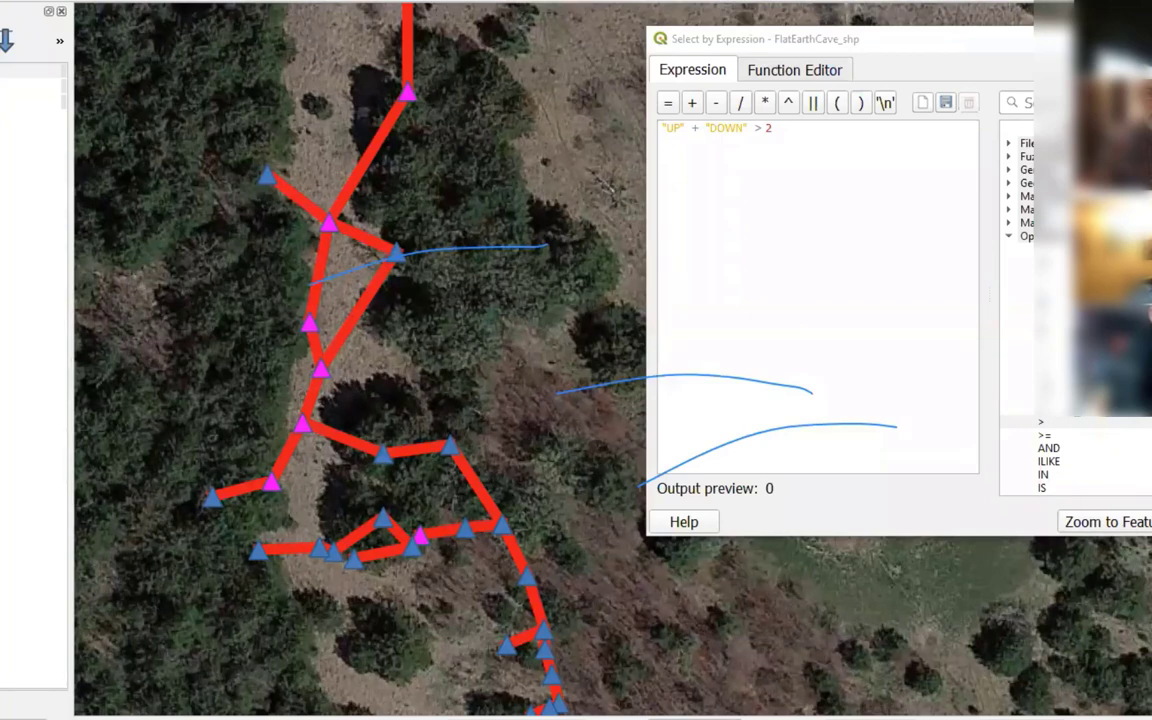
Change the expression's threshold to 1, reselect the matching points and close the Select by Expression dialog
{"action": "left_click", "coordinate": [766, 130]}
{"action": "key", "text": "BackSpace"}
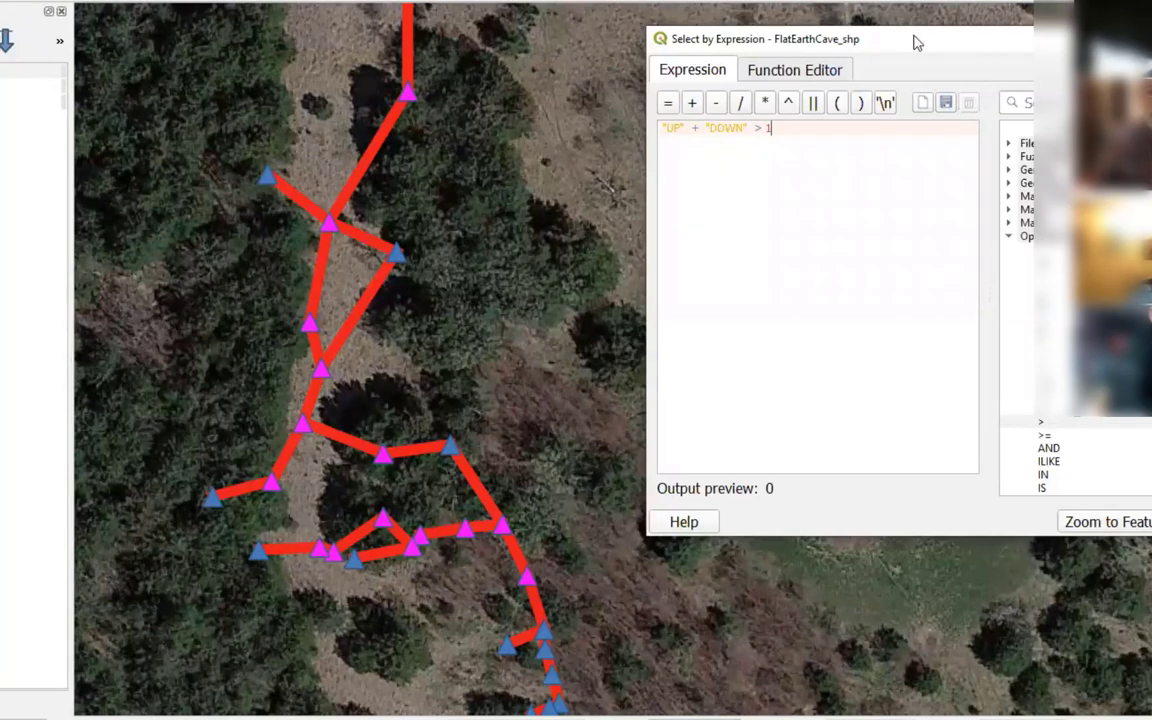
{"action": "left_click_drag", "start_coordinate": [914, 37], "coordinate": [823, 34]}
{"action": "left_click", "coordinate": [1145, 32]}
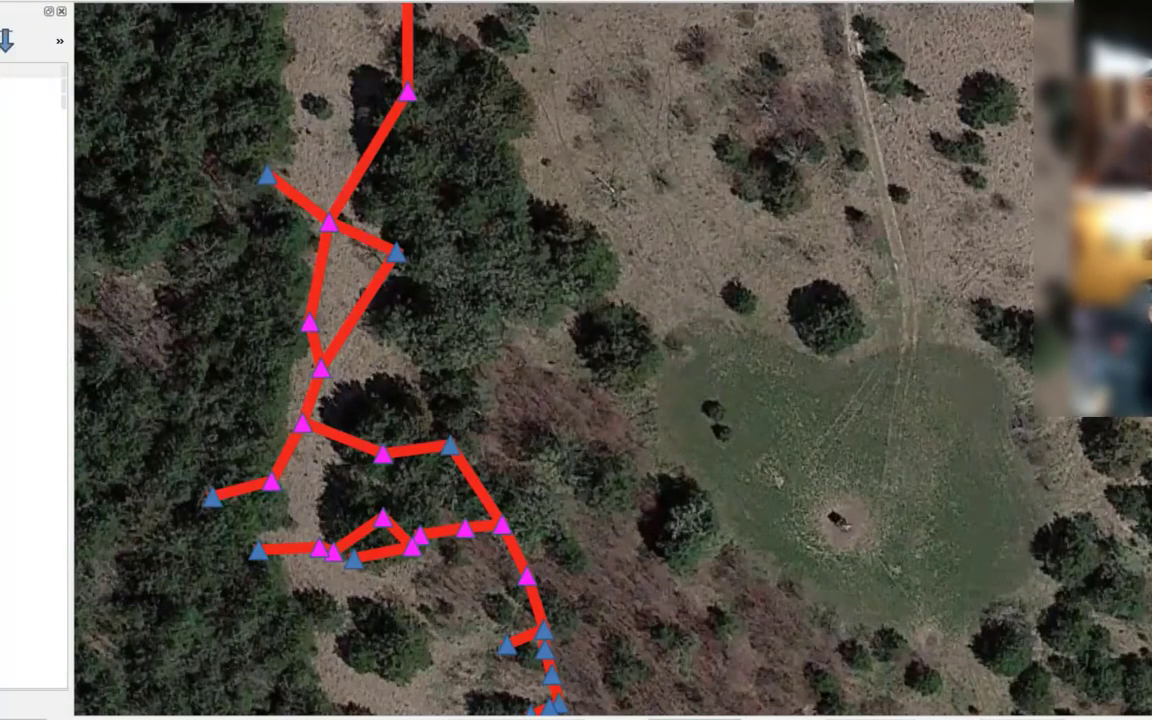
Turn on labels for the FlatEarthCave_shp layer so each point shows its station name
{"action": "double_click", "coordinate": [12, 70]}
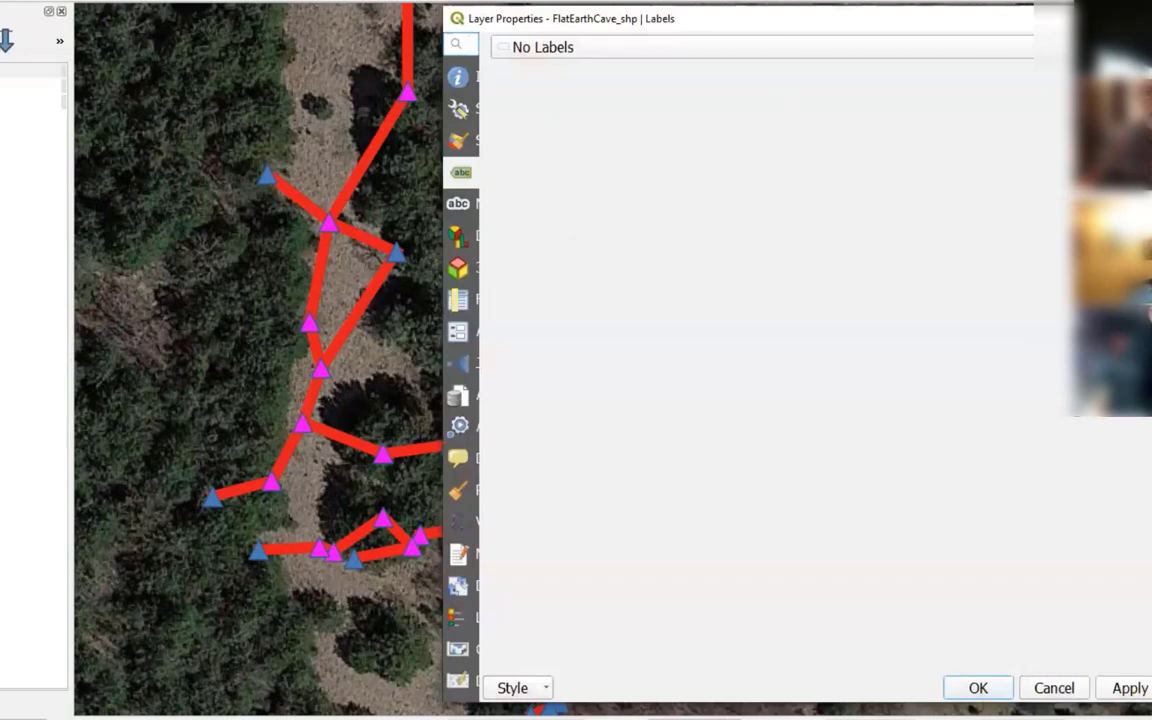
{"action": "left_click", "coordinate": [766, 50]}
{"action": "left_click", "coordinate": [697, 72]}
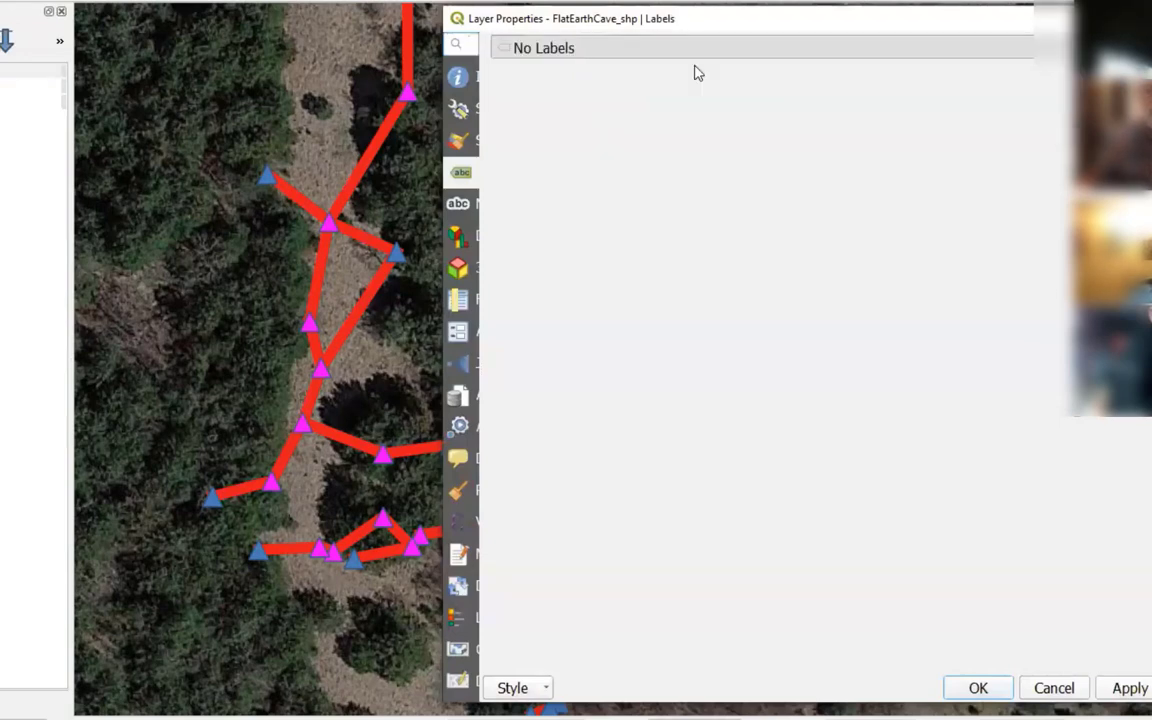
{"action": "left_click", "coordinate": [979, 688]}
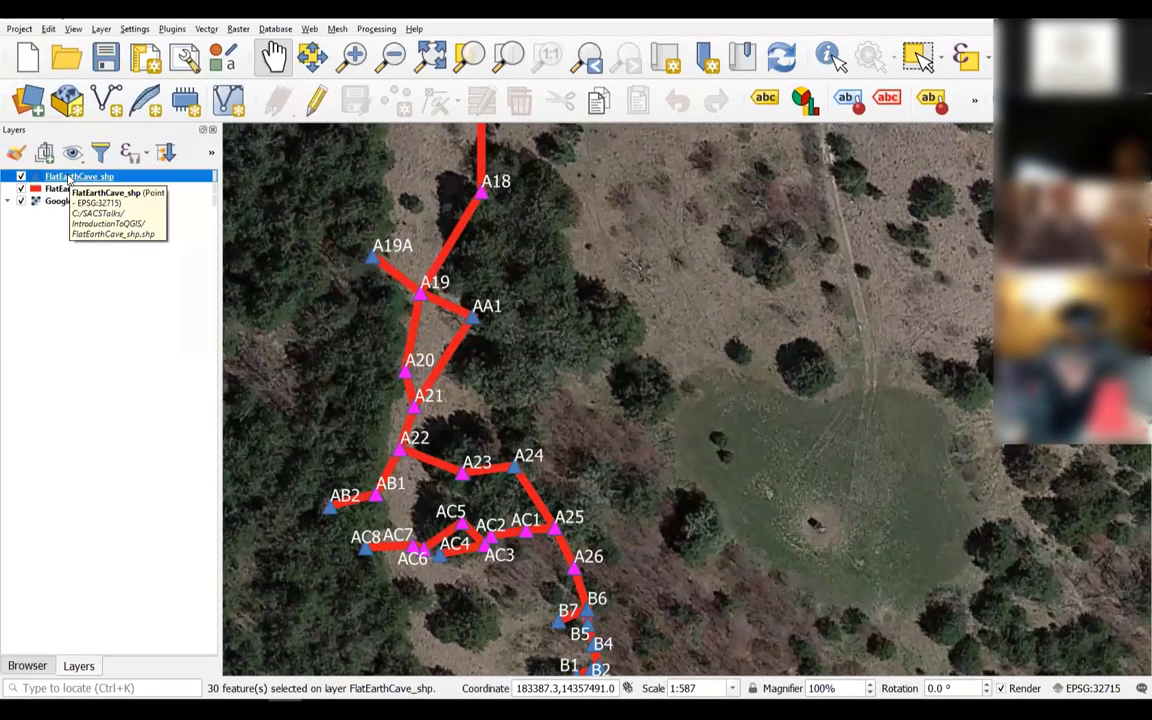
Export only the selected features of FlatEarthCave_shp as an ESRI Shapefile named sciencestations
{"action": "right_click", "coordinate": [68, 178]}
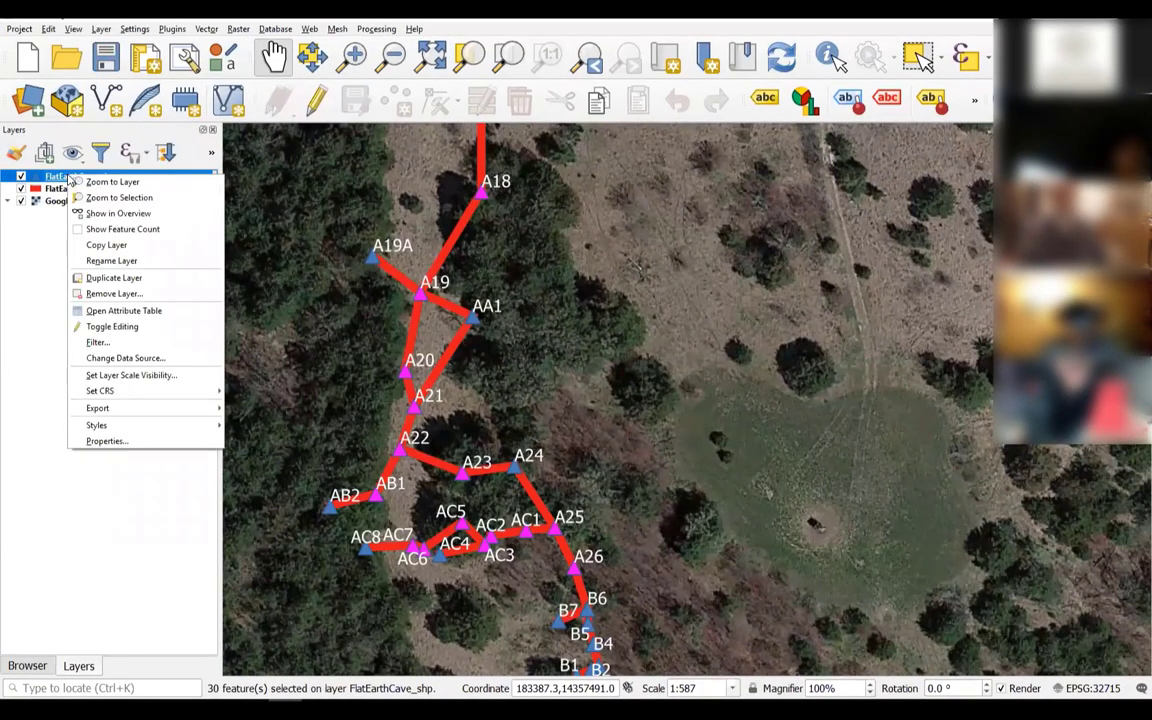
{"action": "mouse_move", "coordinate": [172, 410]}
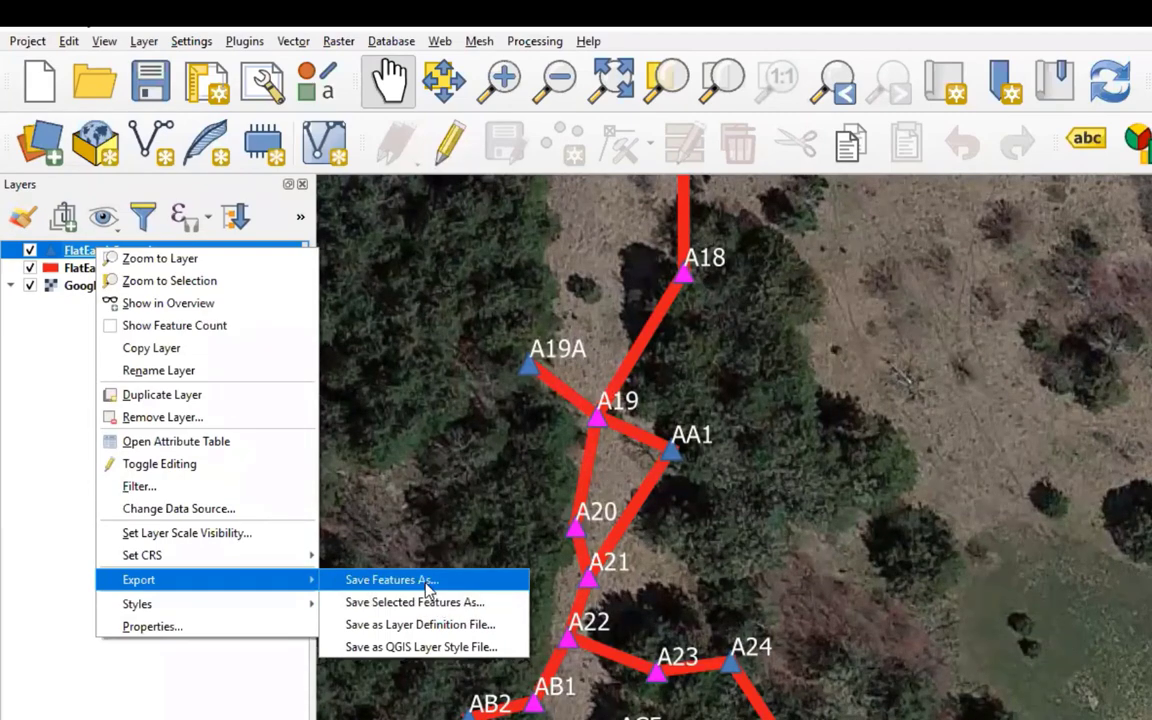
{"action": "left_click", "coordinate": [427, 582]}
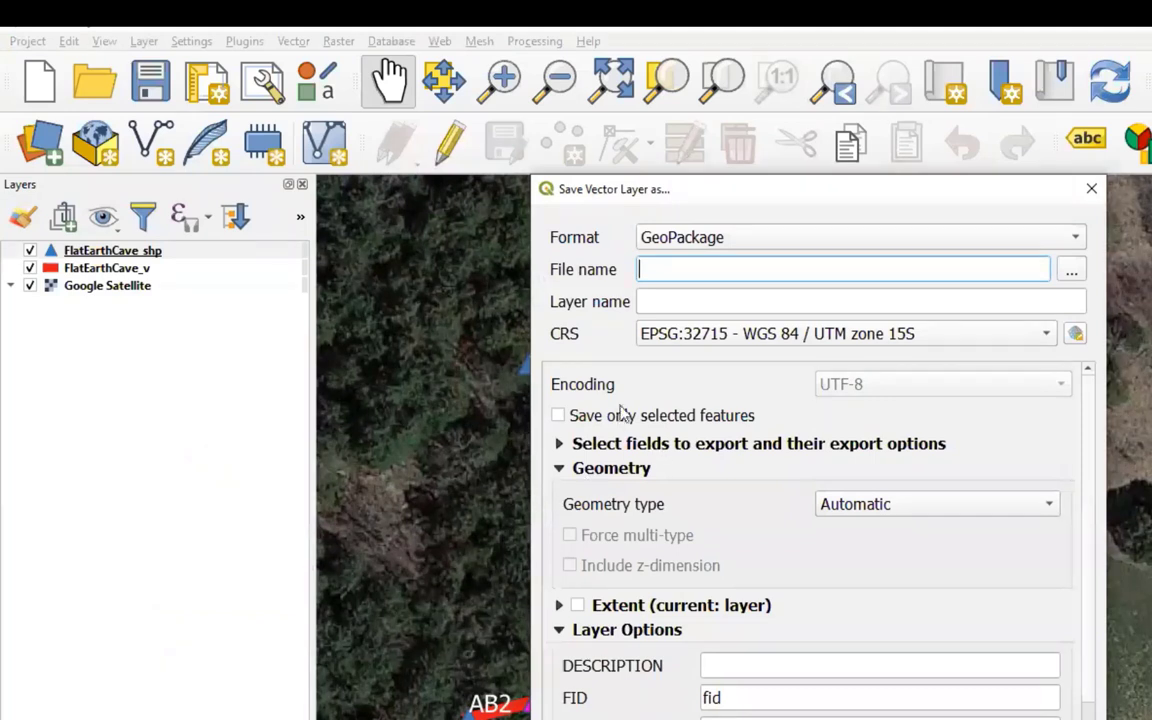
{"action": "left_click", "coordinate": [558, 417]}
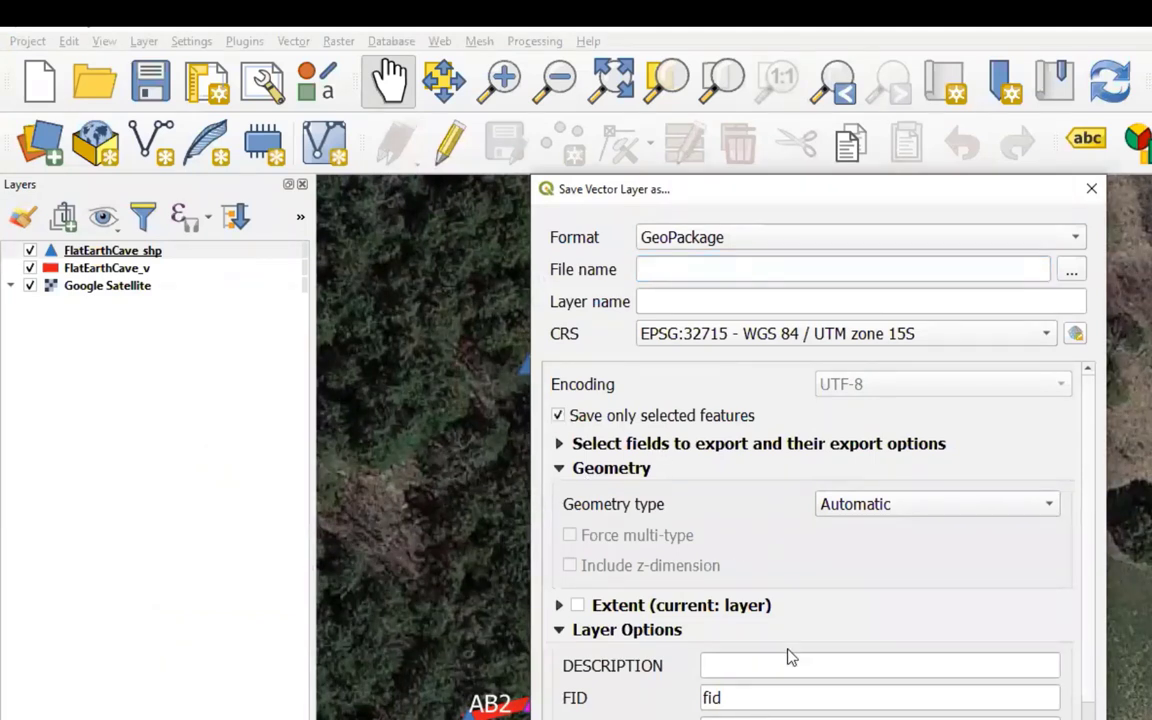
{"action": "left_click", "coordinate": [1075, 237]}
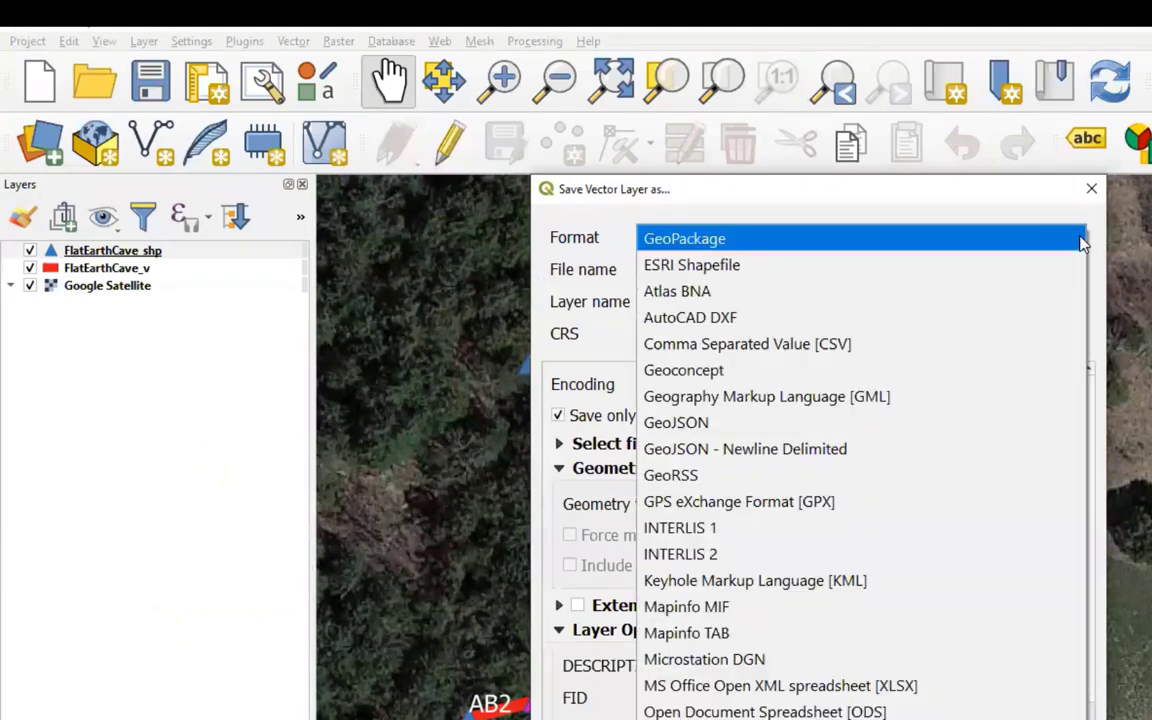
{"action": "left_click", "coordinate": [995, 265]}
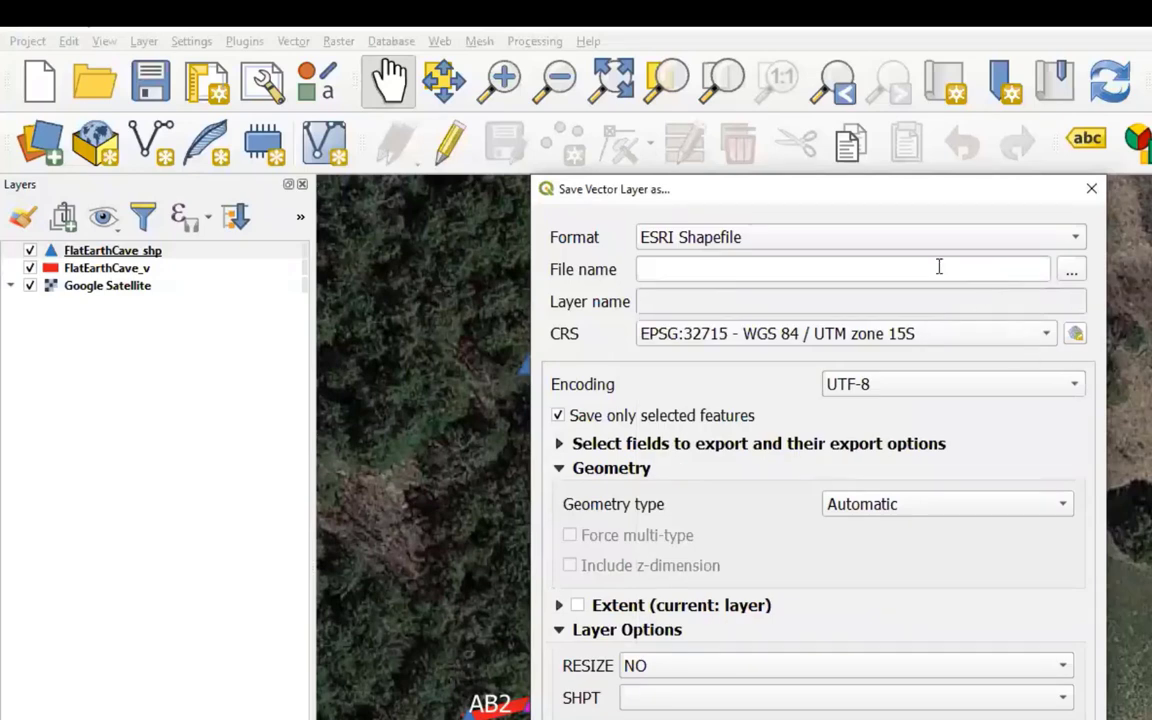
{"action": "left_click", "coordinate": [697, 274]}
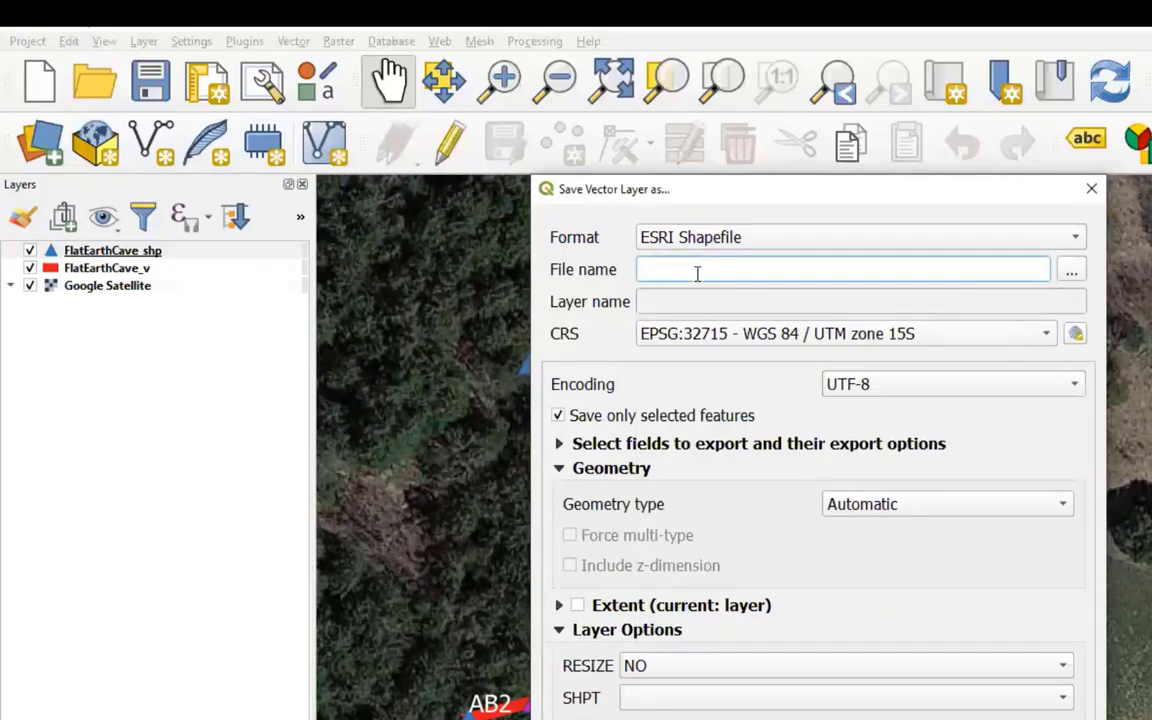
{"action": "type", "text": "sciencestationo"}
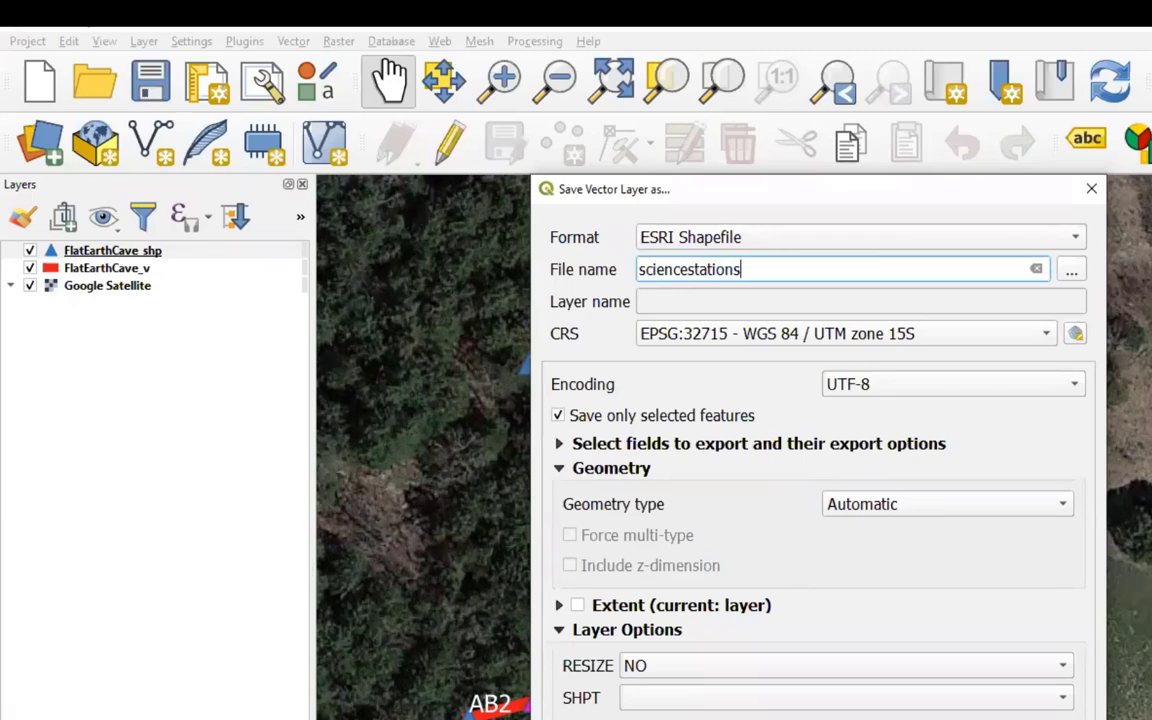
{"action": "key", "text": "Return"}
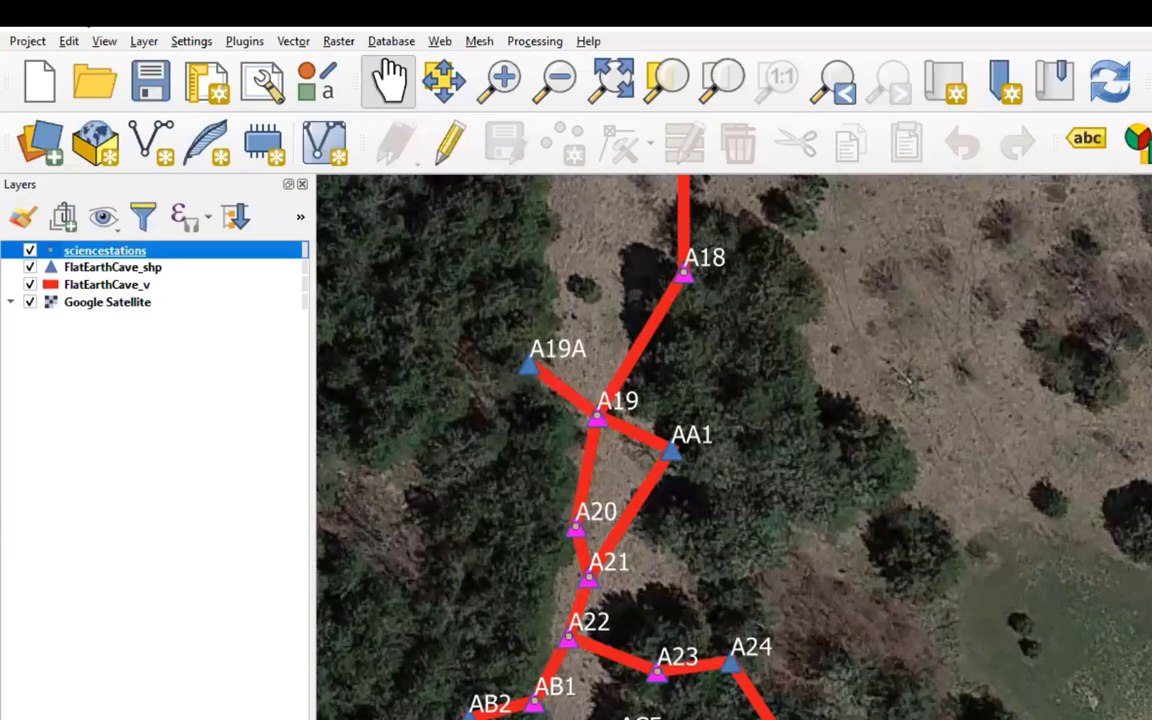
{"action": "left_click", "coordinate": [89, 267]}
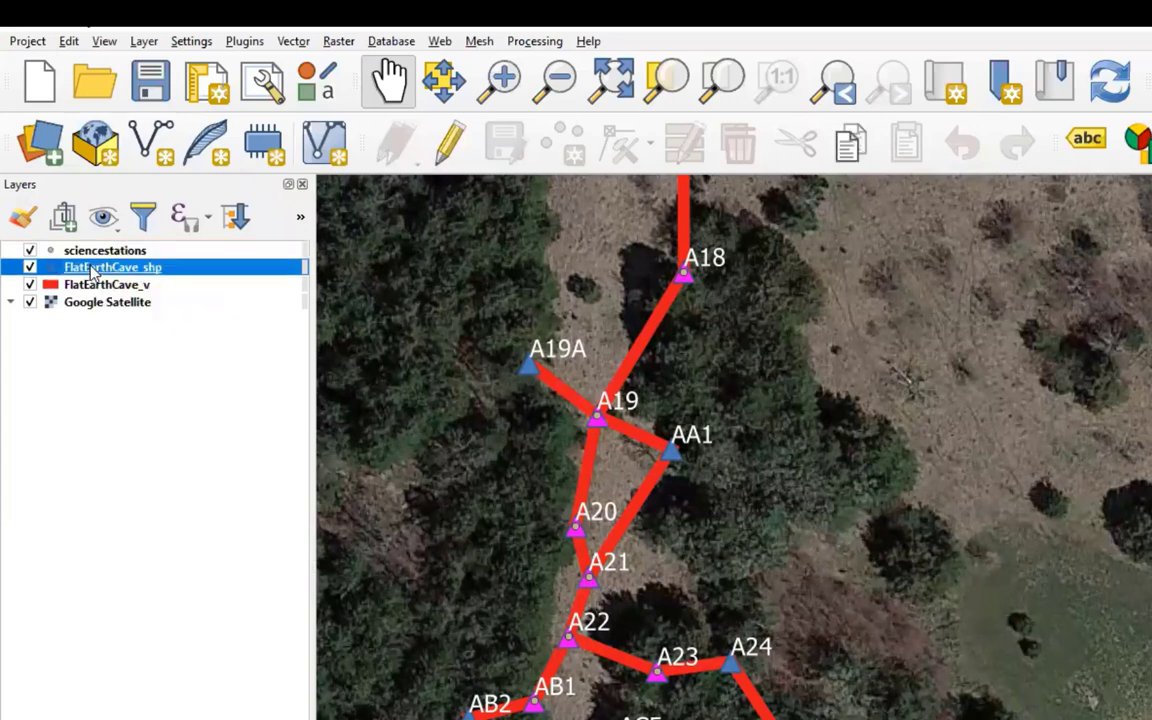
{"action": "right_click", "coordinate": [89, 267]}
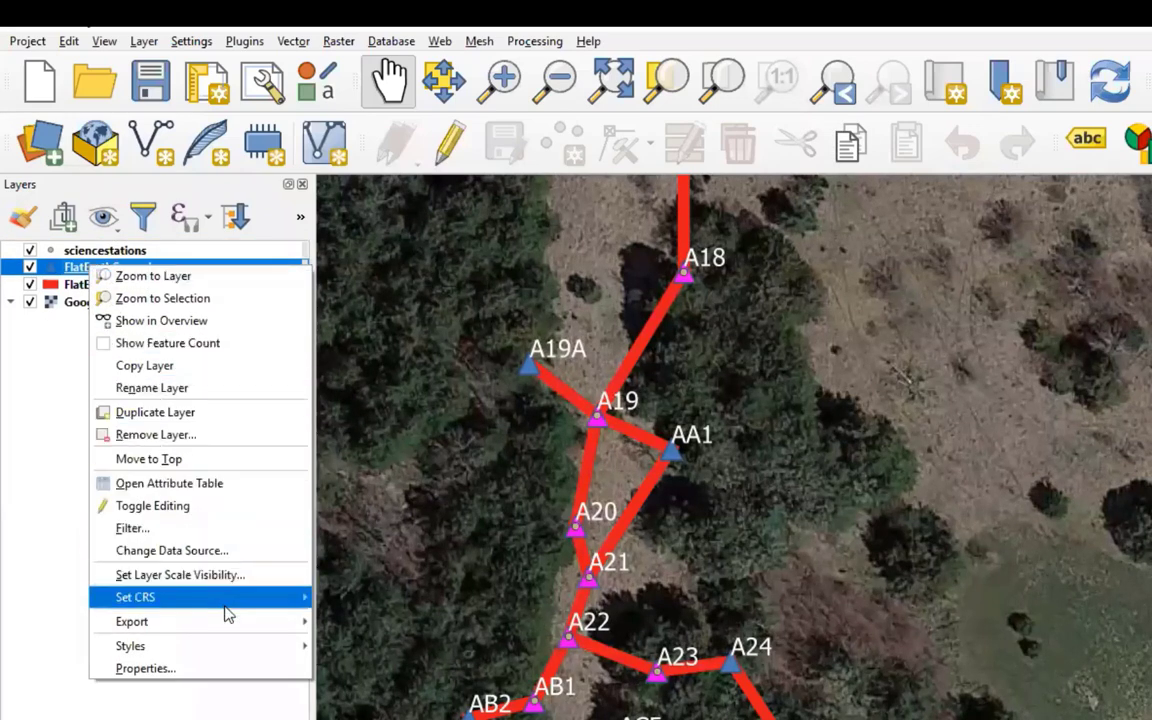
{"action": "mouse_move", "coordinate": [228, 622]}
{"action": "left_click", "coordinate": [357, 624]}
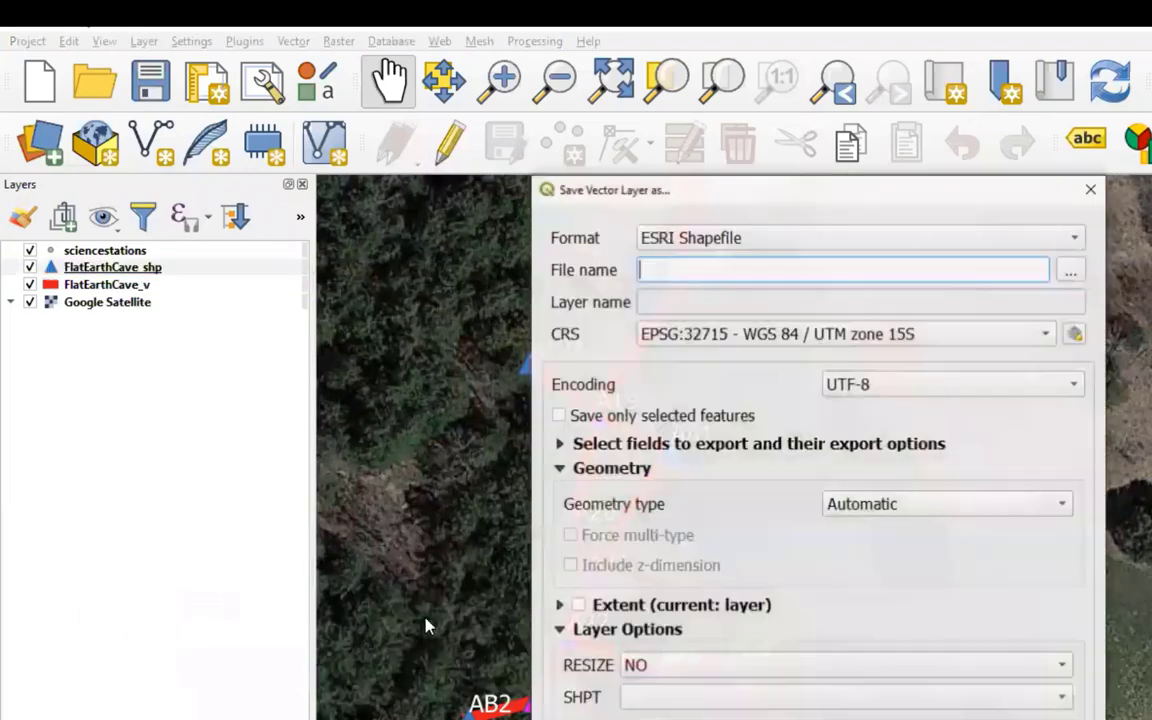
{"action": "left_click", "coordinate": [1071, 273]}
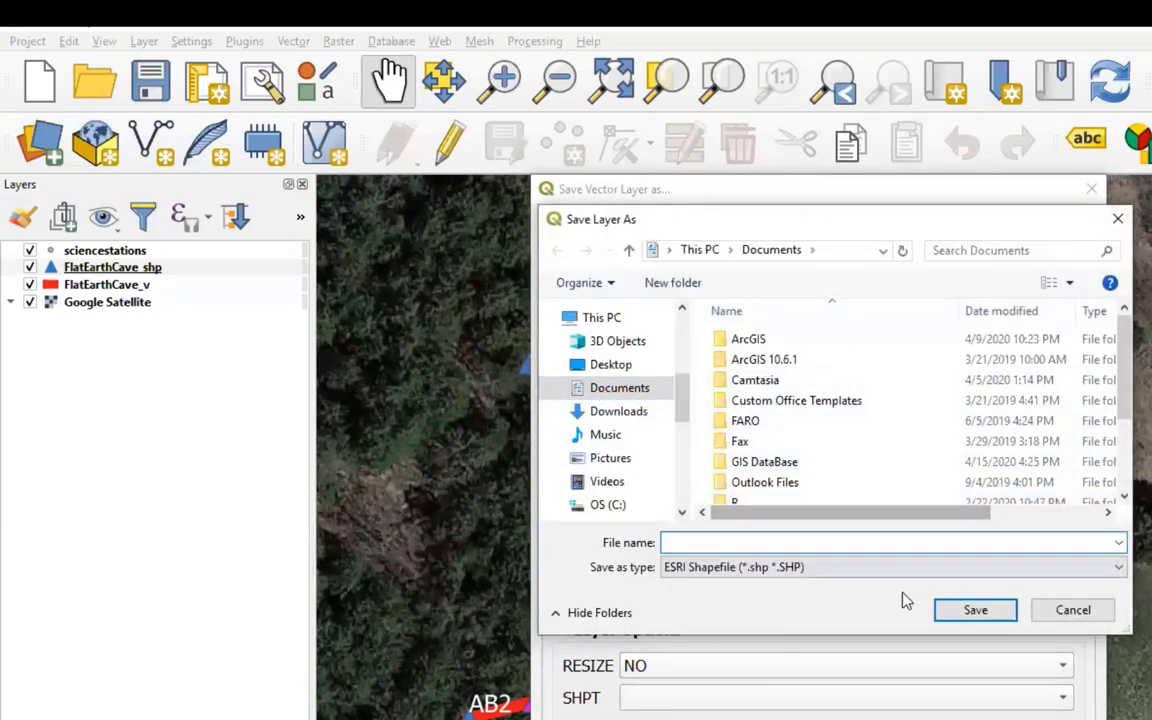
{"action": "left_click", "coordinate": [1071, 612]}
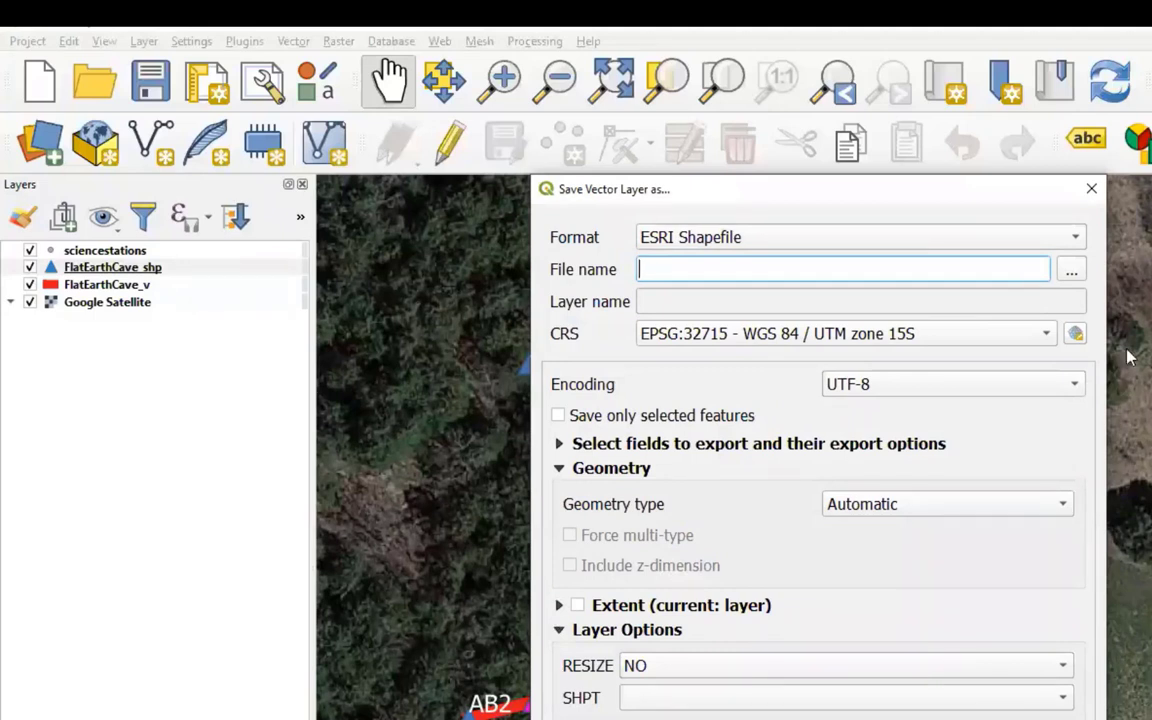
{"action": "left_click", "coordinate": [1091, 190]}
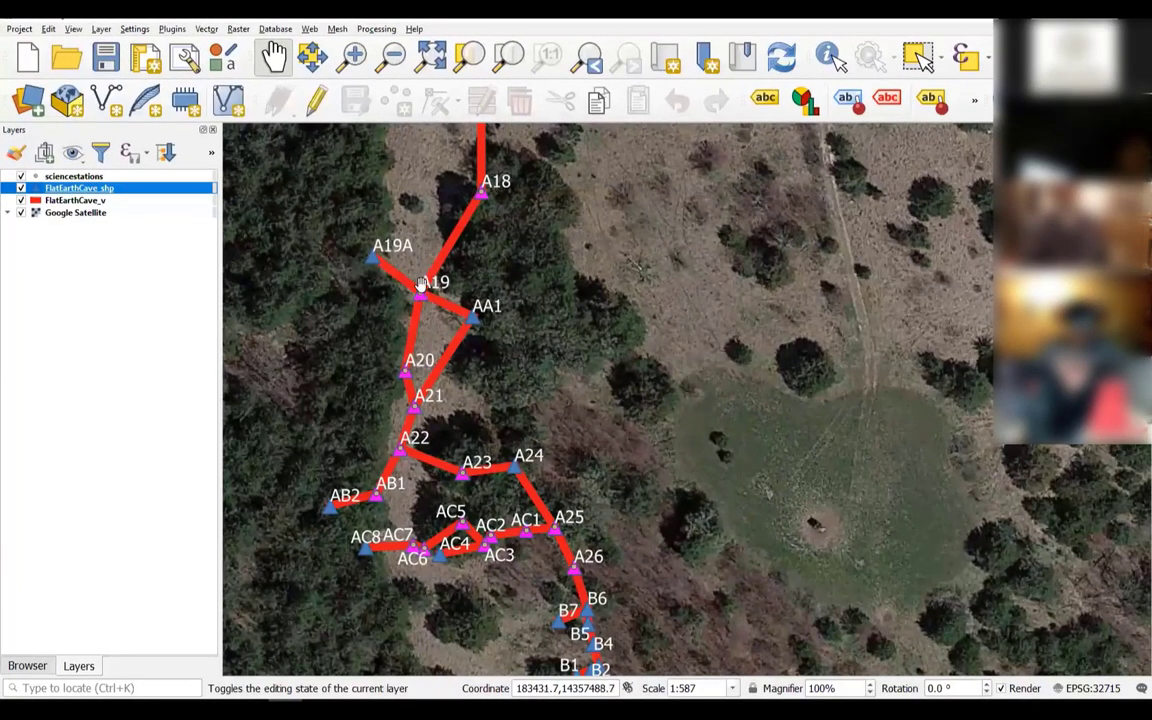
Hide the FlatEarthCave_shp layer and examine the sciencestations points along the whole cave
{"action": "left_click", "coordinate": [21, 188]}
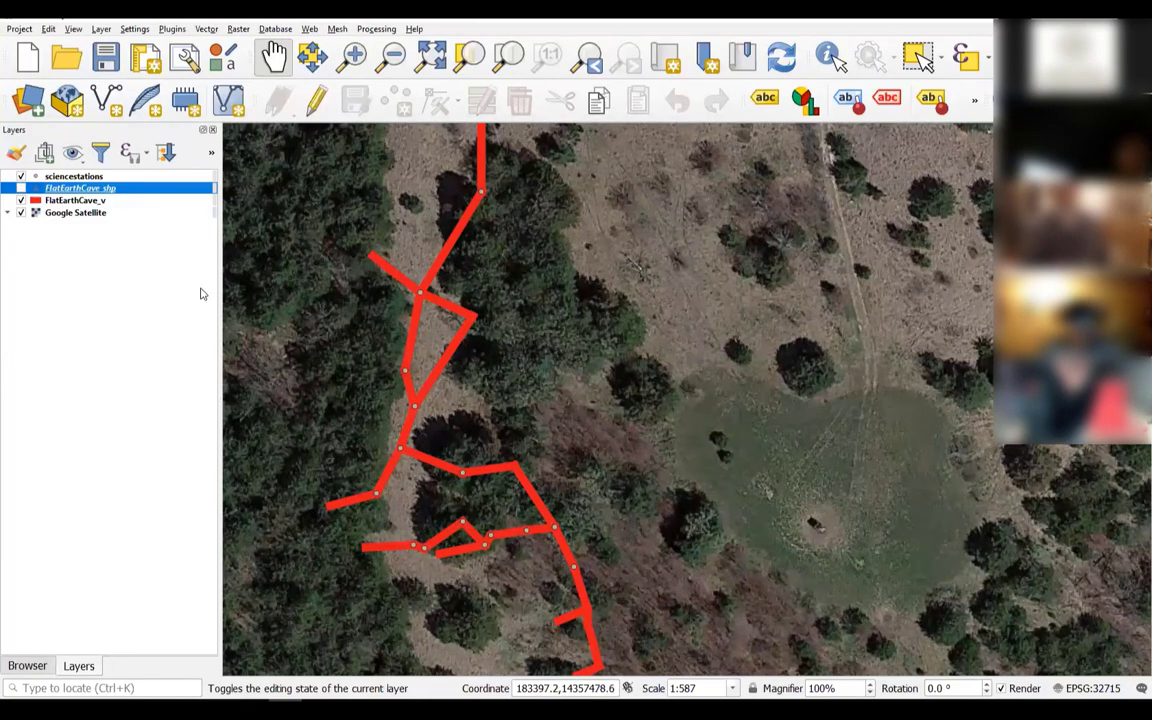
{"action": "left_click", "coordinate": [80, 177]}
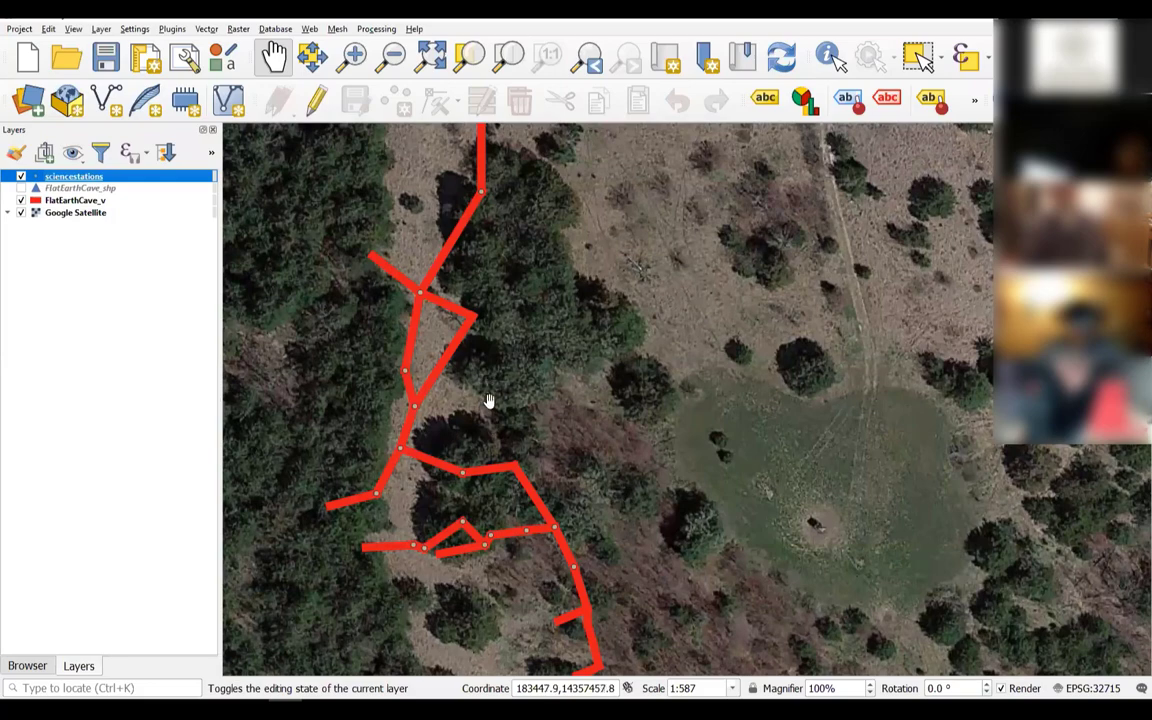
{"action": "scroll", "coordinate": [492, 406], "scroll_direction": "down", "scroll_amount": 1}
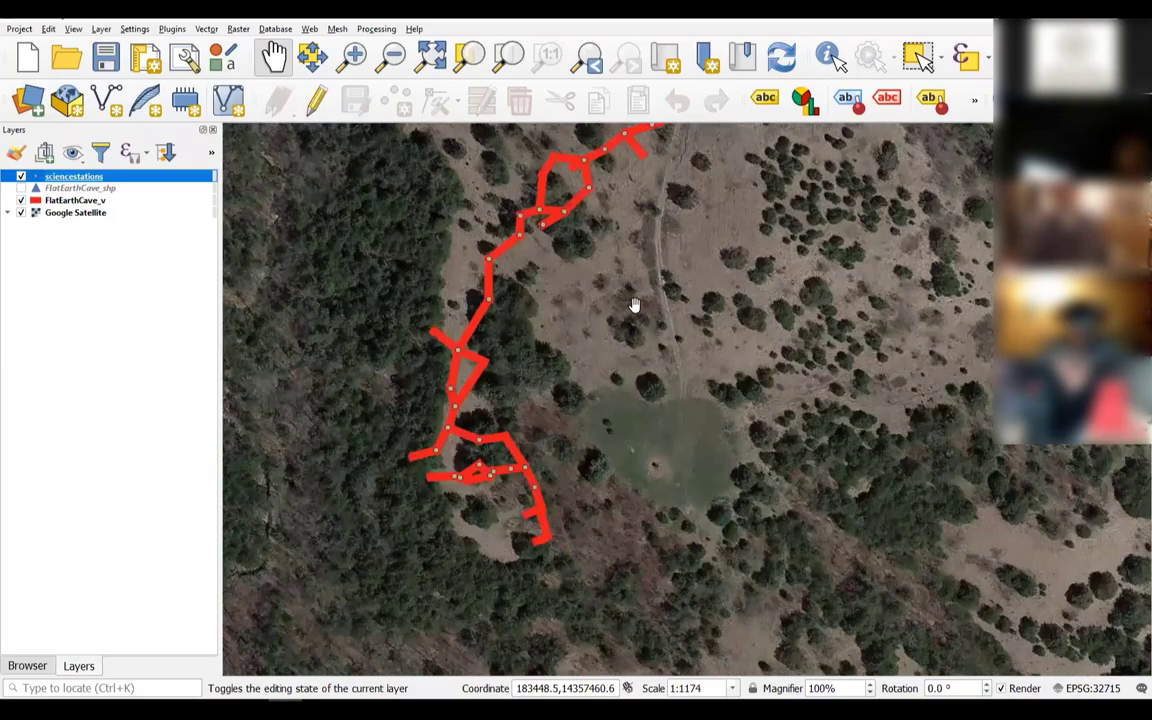
{"action": "scroll", "coordinate": [633, 301], "scroll_direction": "down", "scroll_amount": 1}
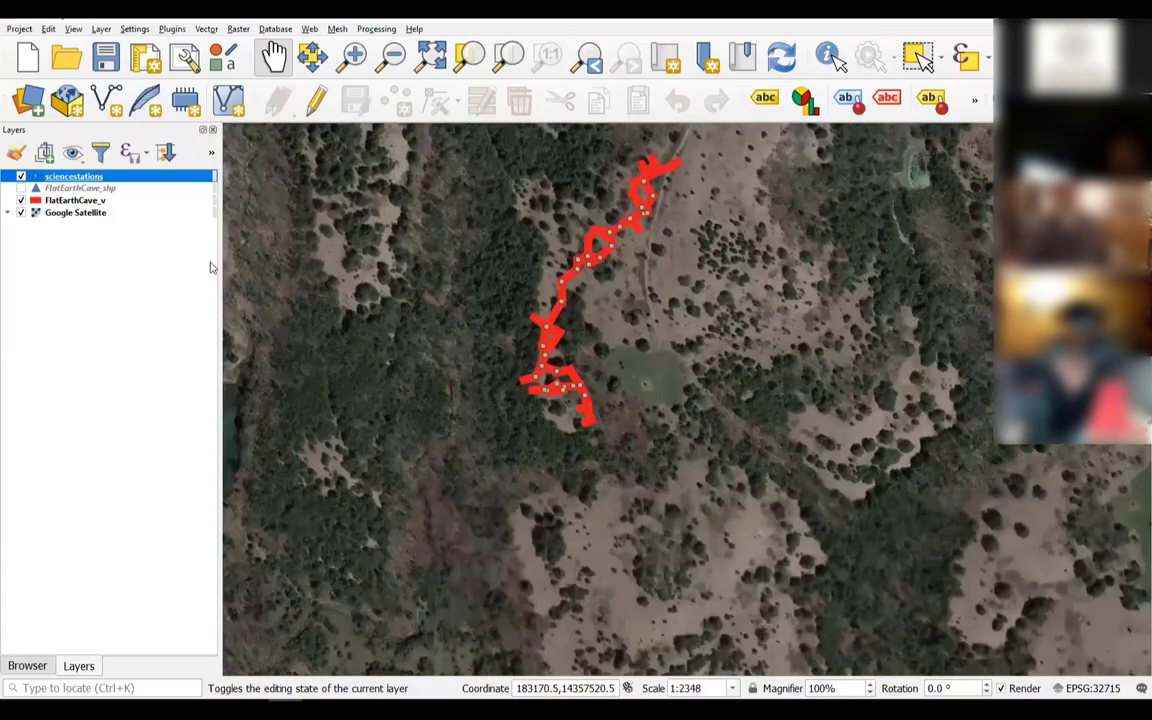
Hide the sciencestations layer, leaving only the cave lines over the satellite imagery
{"action": "left_click", "coordinate": [20, 177]}
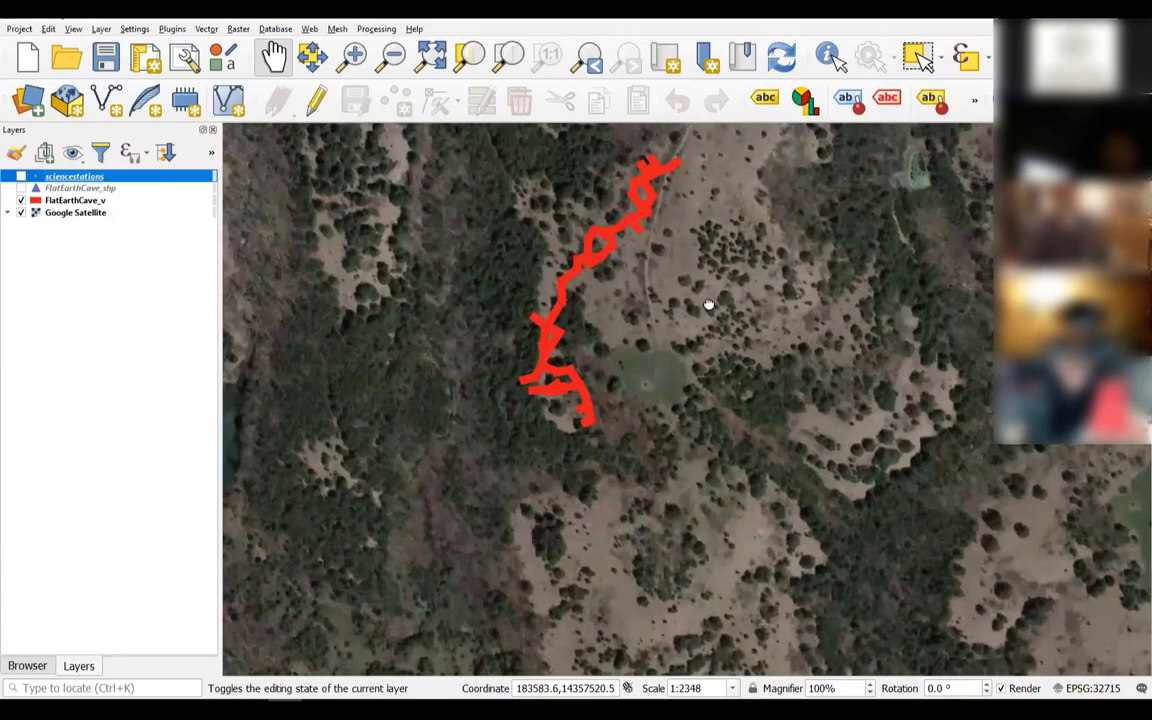
{"action": "left_click_drag", "start_coordinate": [700, 285], "coordinate": [676, 408]}
{"action": "left_click_drag", "start_coordinate": [488, 342], "coordinate": [514, 268]}
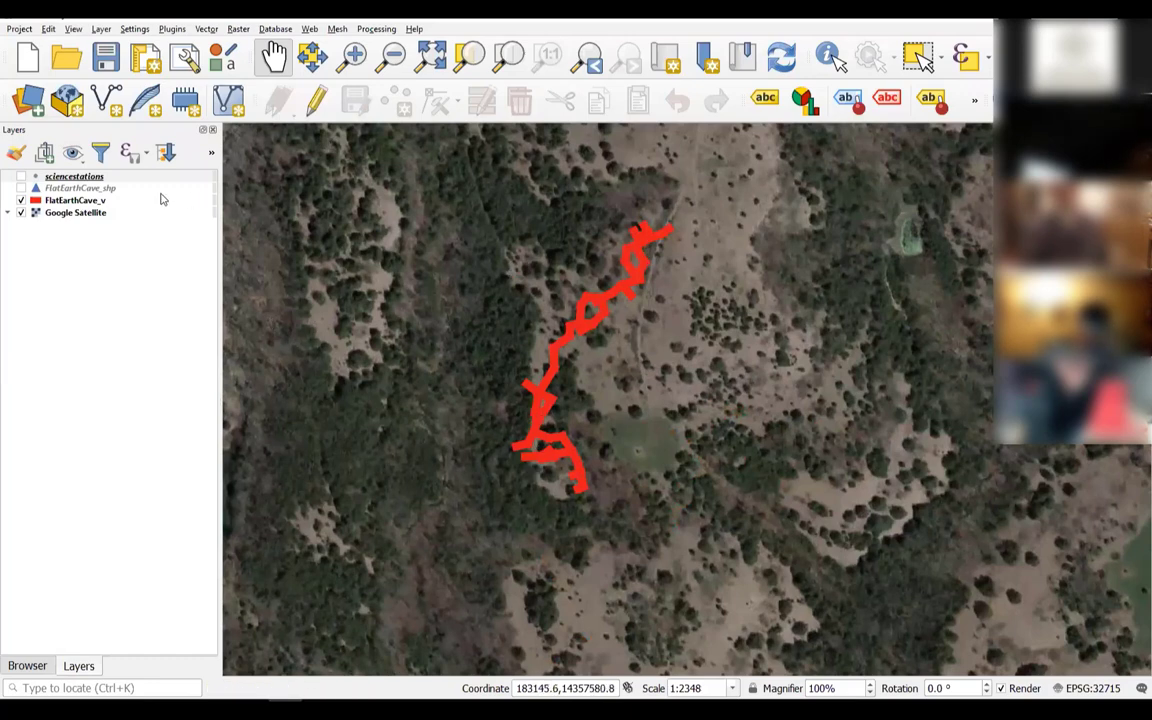
Start exporting the FlatEarthCave_v layer's features in Keyhole Markup Language [KML] format
{"action": "right_click", "coordinate": [64, 201]}
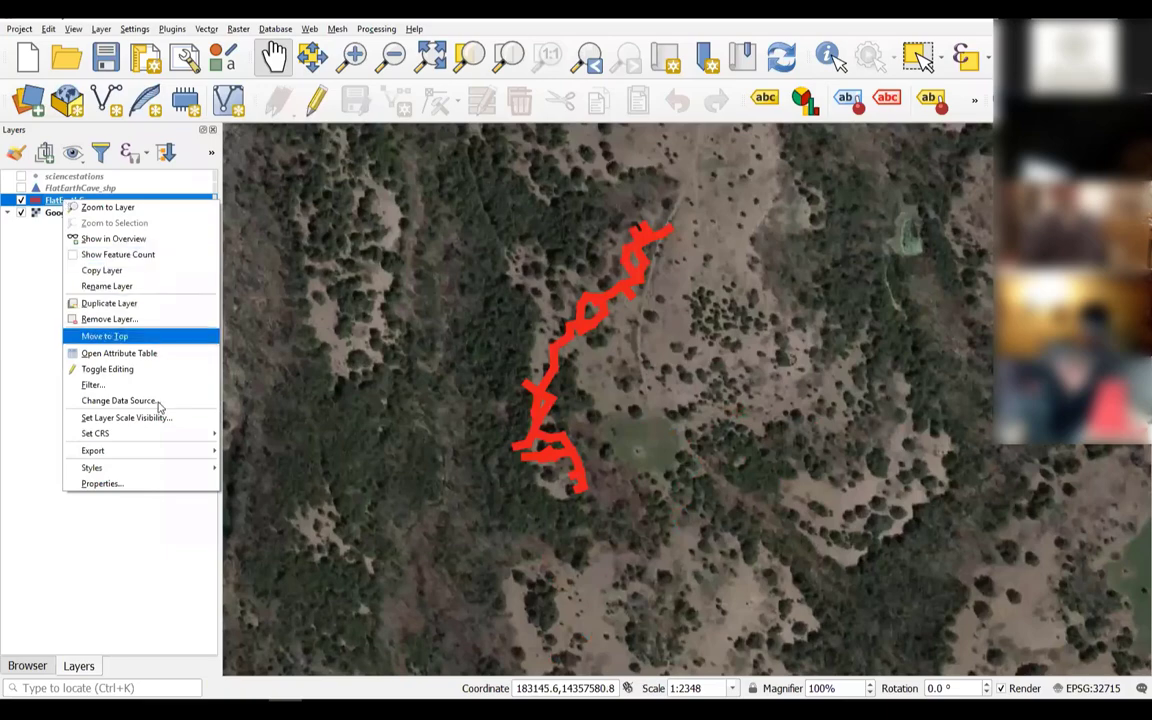
{"action": "mouse_move", "coordinate": [169, 451]}
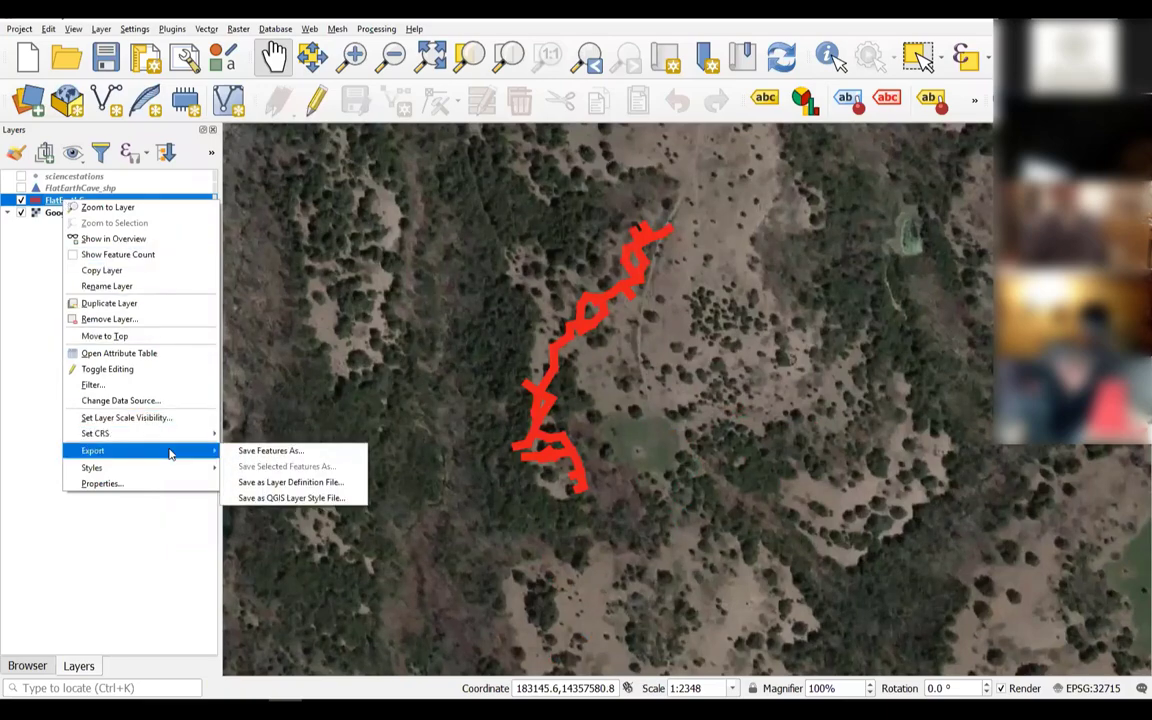
{"action": "left_click", "coordinate": [275, 451]}
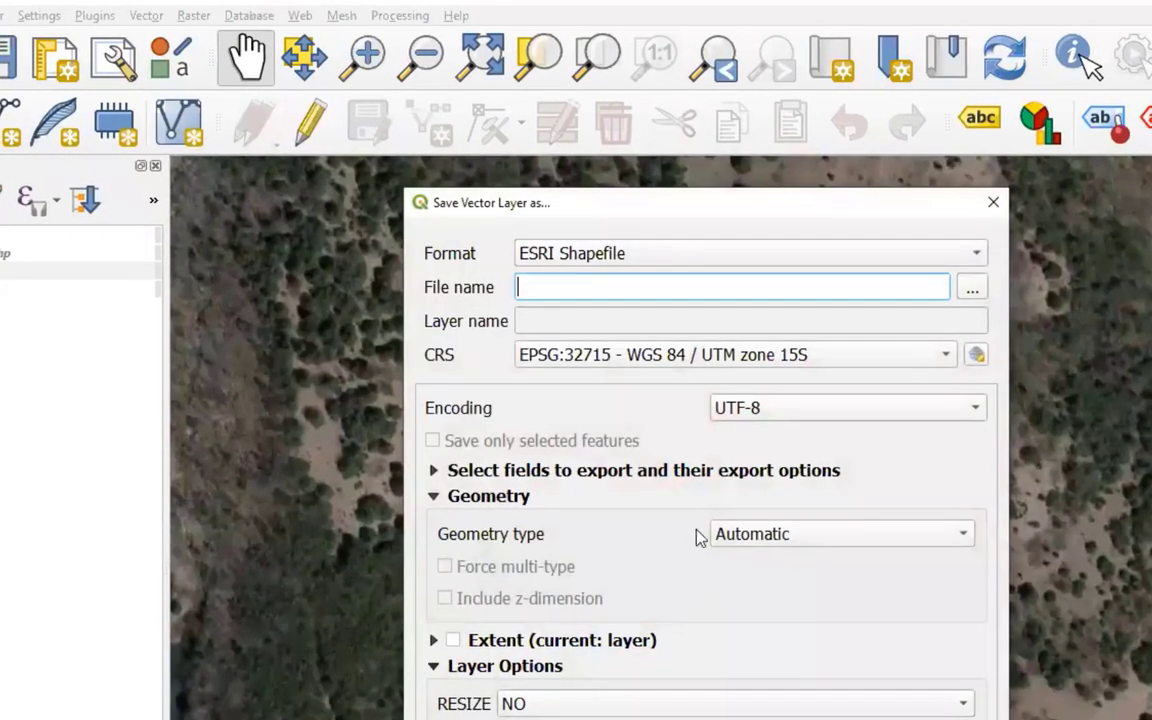
{"action": "left_click", "coordinate": [978, 254]}
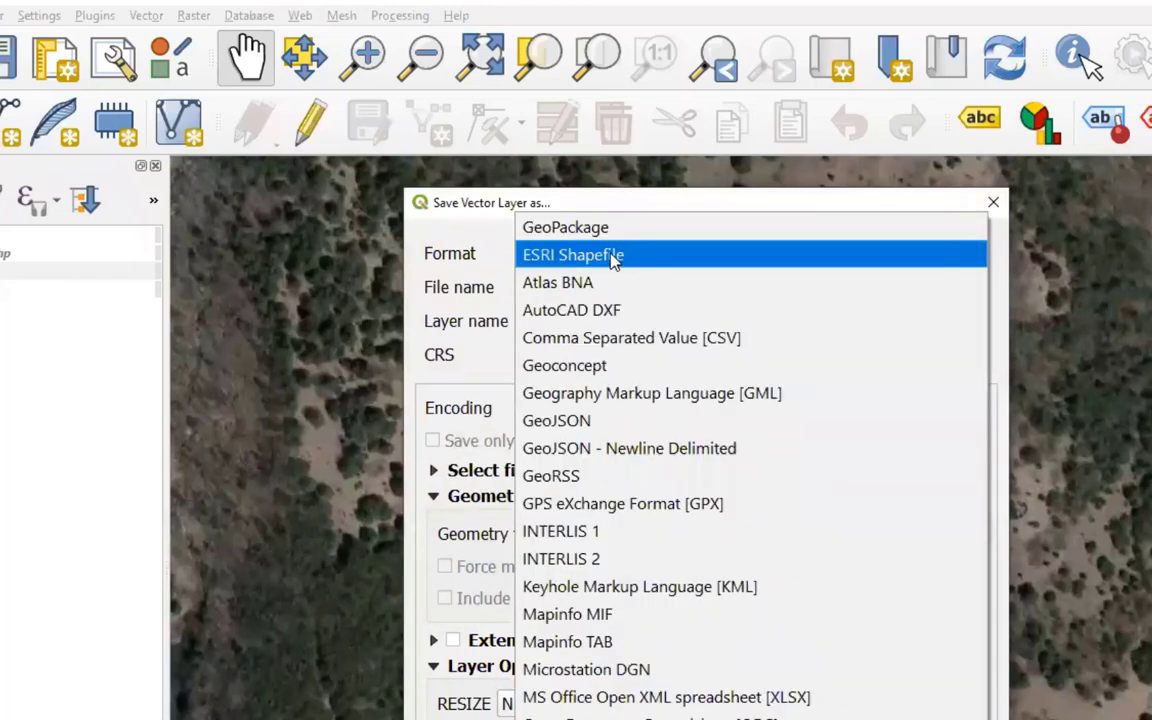
{"action": "left_click", "coordinate": [673, 591]}
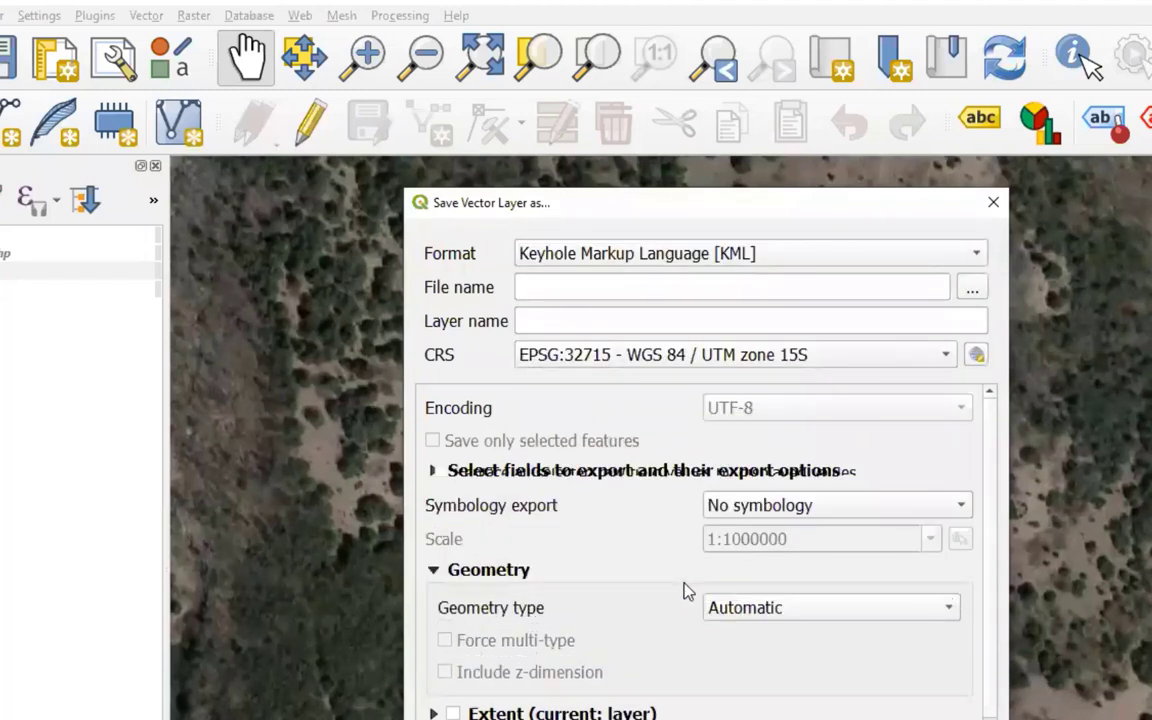
Save the KML export as Lineplot in the IntroductionToQGIS folder, without adding the saved file to the map
{"action": "left_click", "coordinate": [524, 287]}
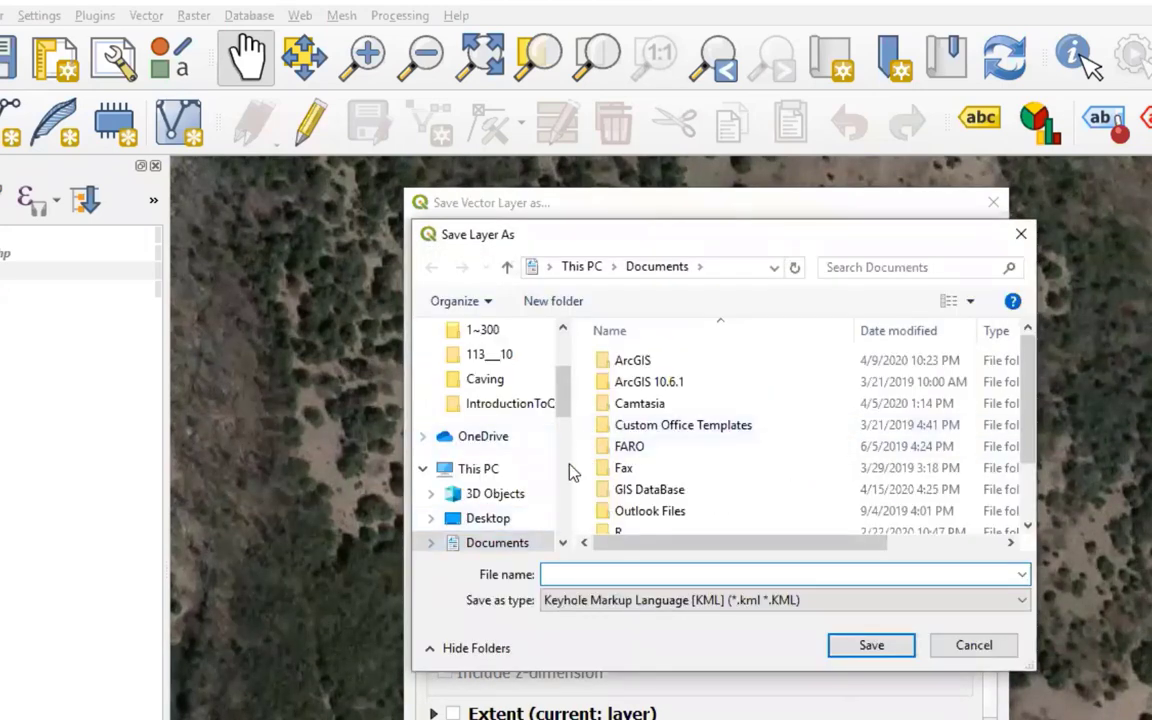
{"action": "left_click", "coordinate": [472, 406]}
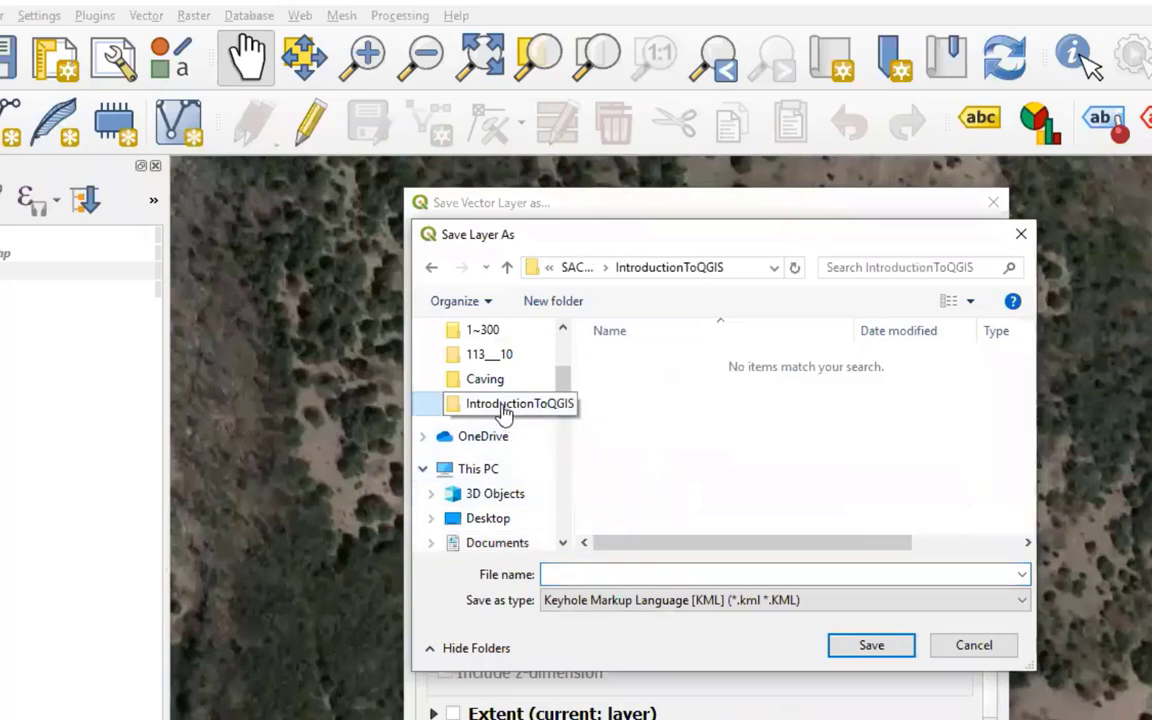
{"action": "left_click", "coordinate": [600, 576]}
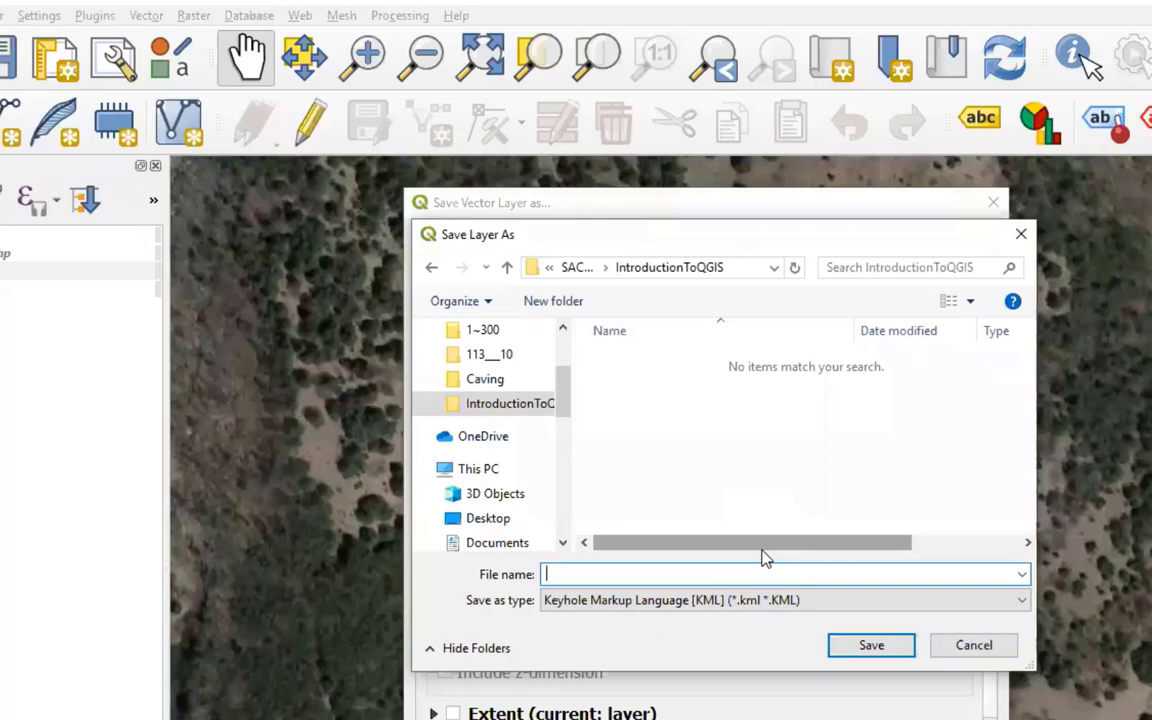
{"action": "type", "text": "Lineplot"}
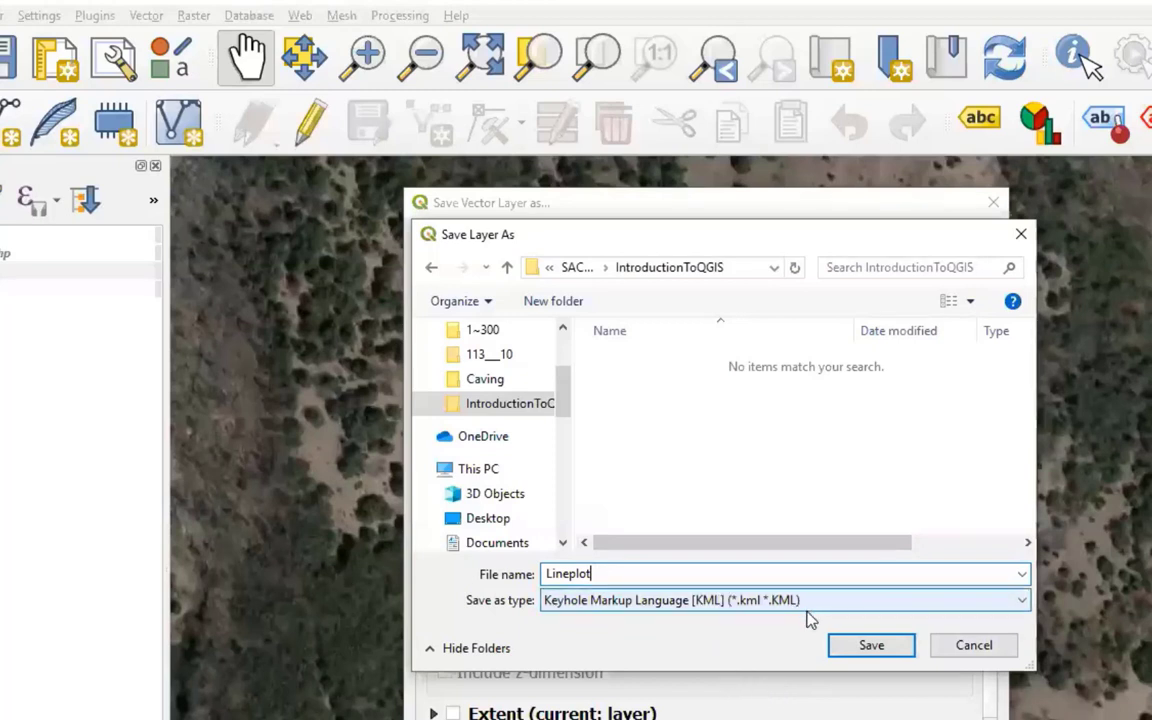
{"action": "left_click", "coordinate": [871, 646]}
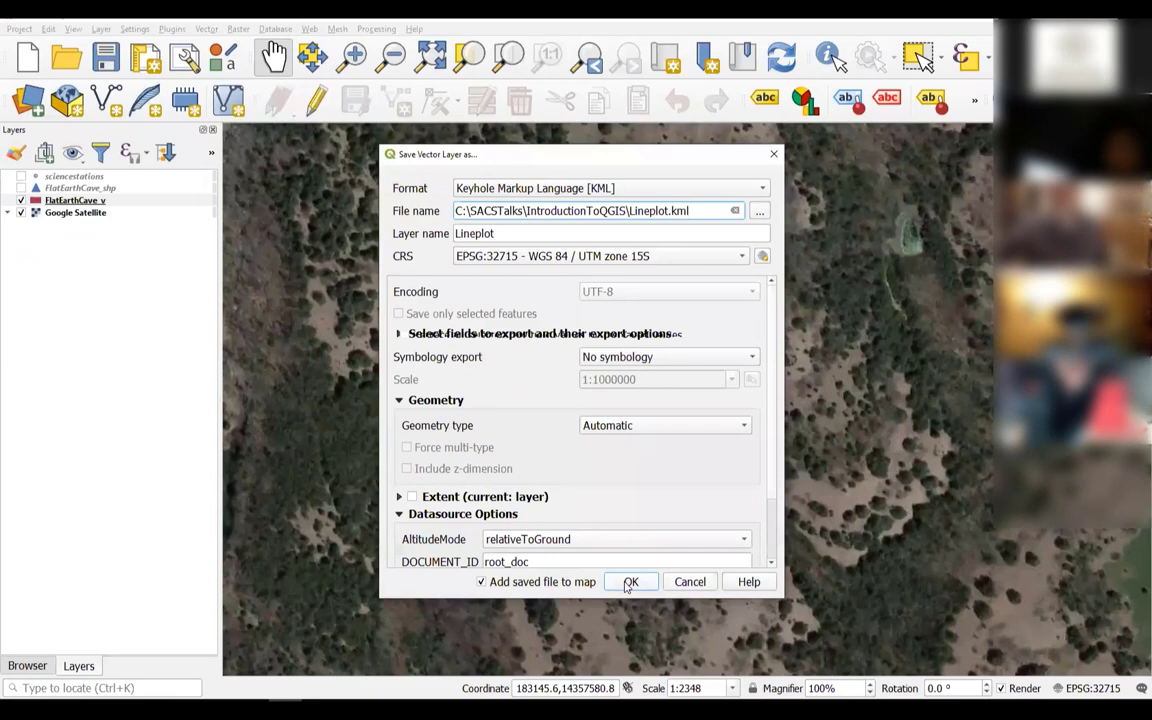
{"action": "left_click", "coordinate": [481, 581]}
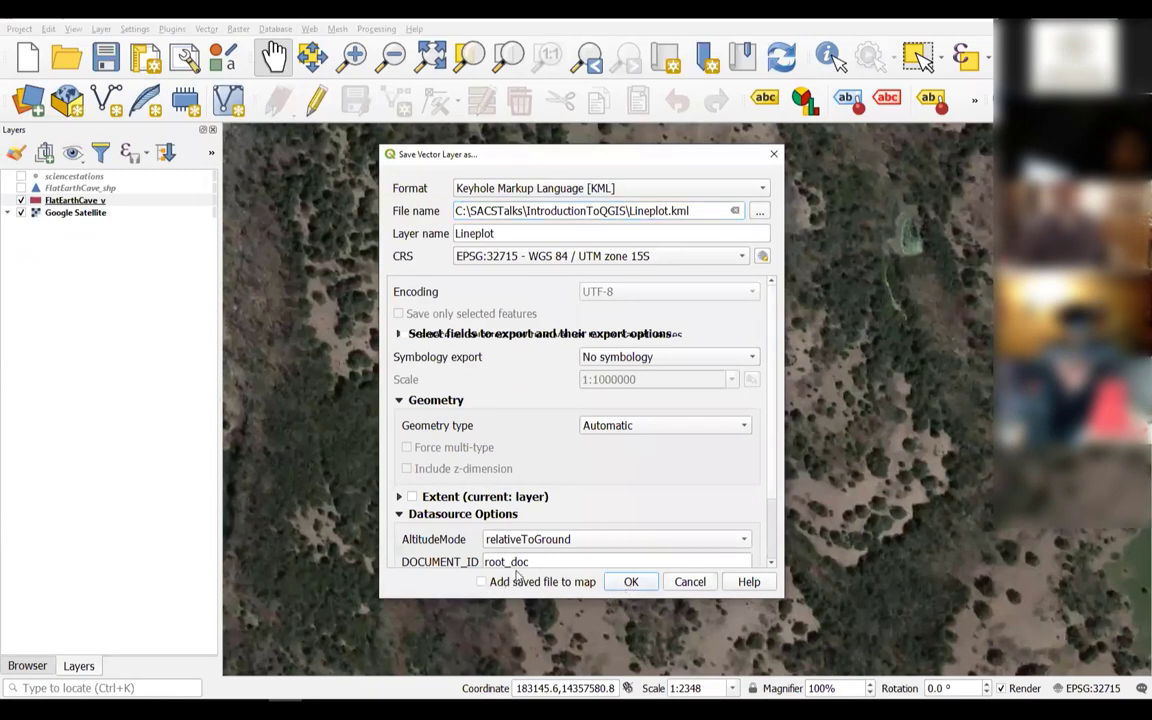
{"action": "left_click", "coordinate": [632, 582]}
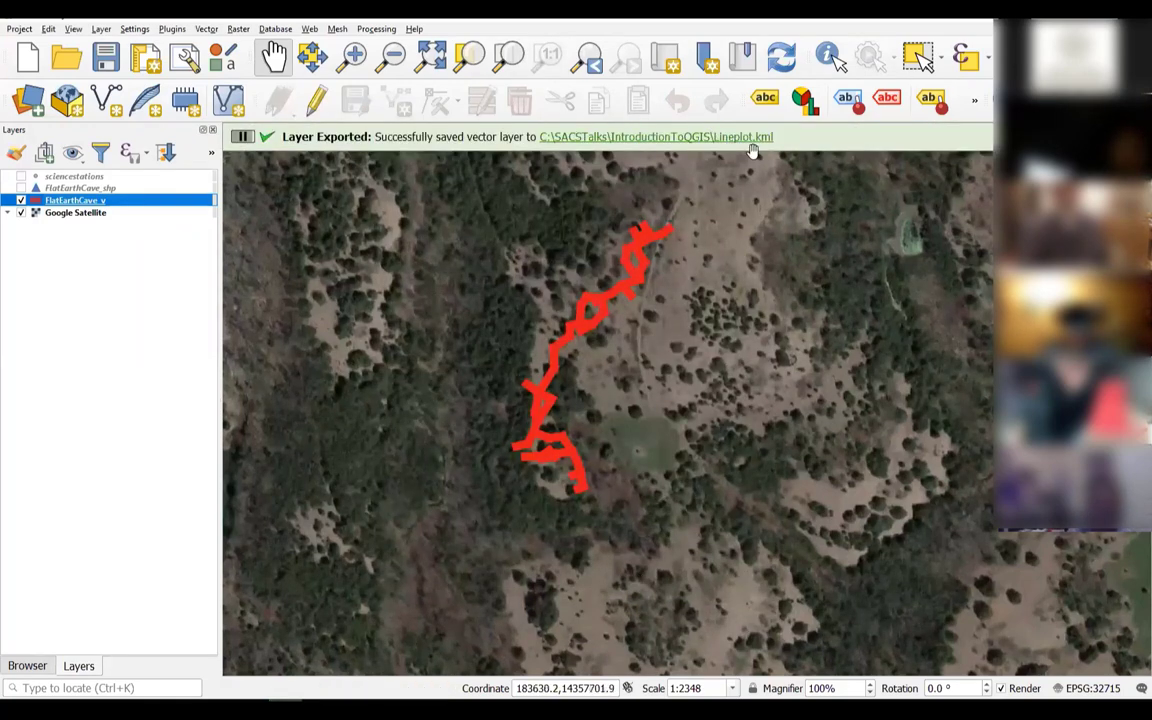
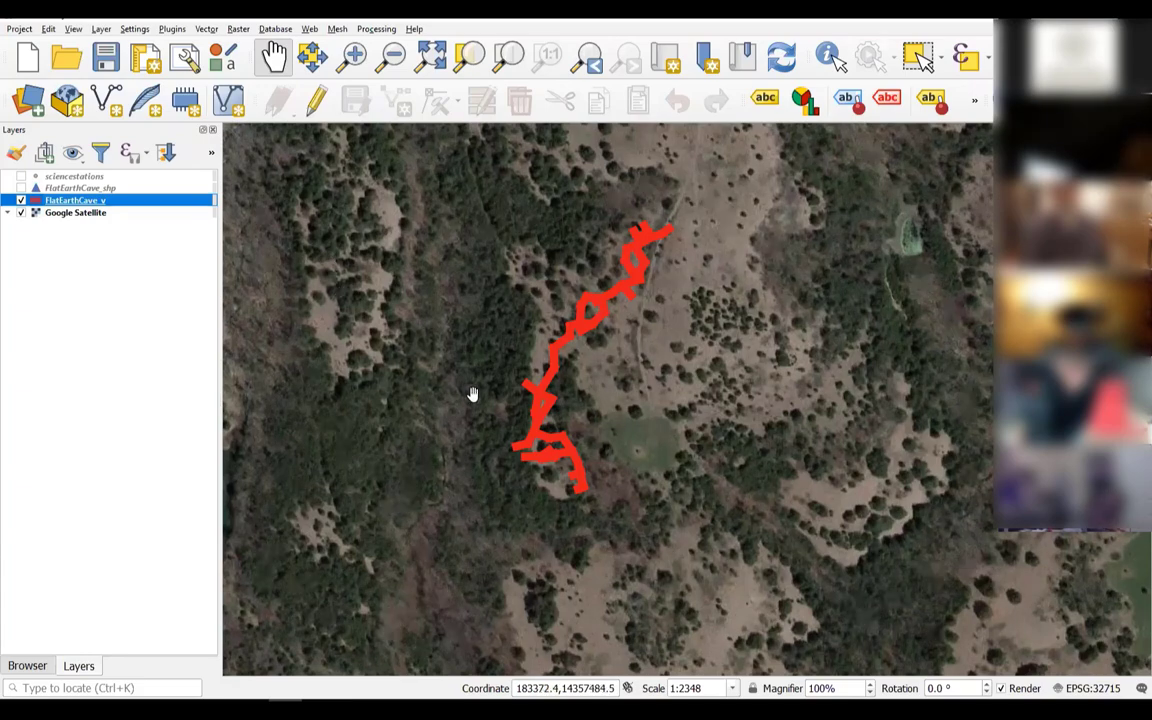
{"action": "scroll", "coordinate": [471, 386], "scroll_direction": "down", "scroll_amount": 1}
{"action": "left_click_drag", "start_coordinate": [466, 500], "coordinate": [577, 418]}
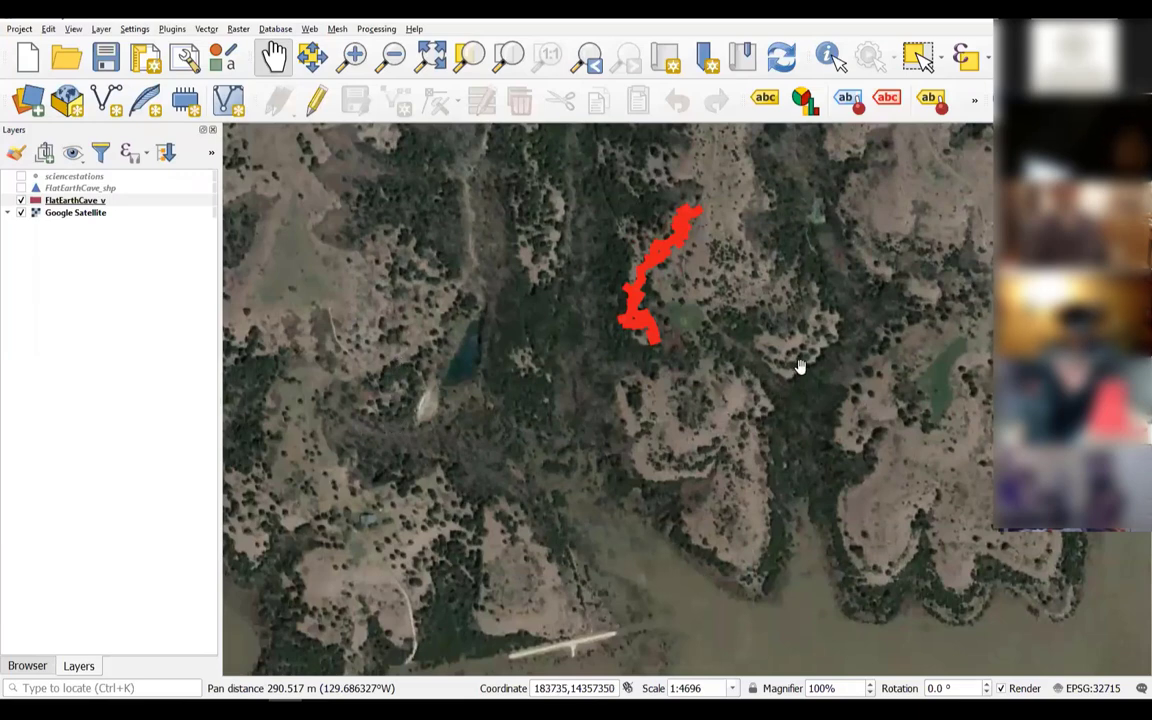
Choose the points and tracks GPX file in the IntroductionToQGIS folder as a new vector layer's source, filtering files by GPS eXchange Format [GPX]
{"action": "left_click_drag", "start_coordinate": [784, 377], "coordinate": [661, 401]}
{"action": "scroll", "coordinate": [661, 401], "scroll_direction": "down", "scroll_amount": 2}
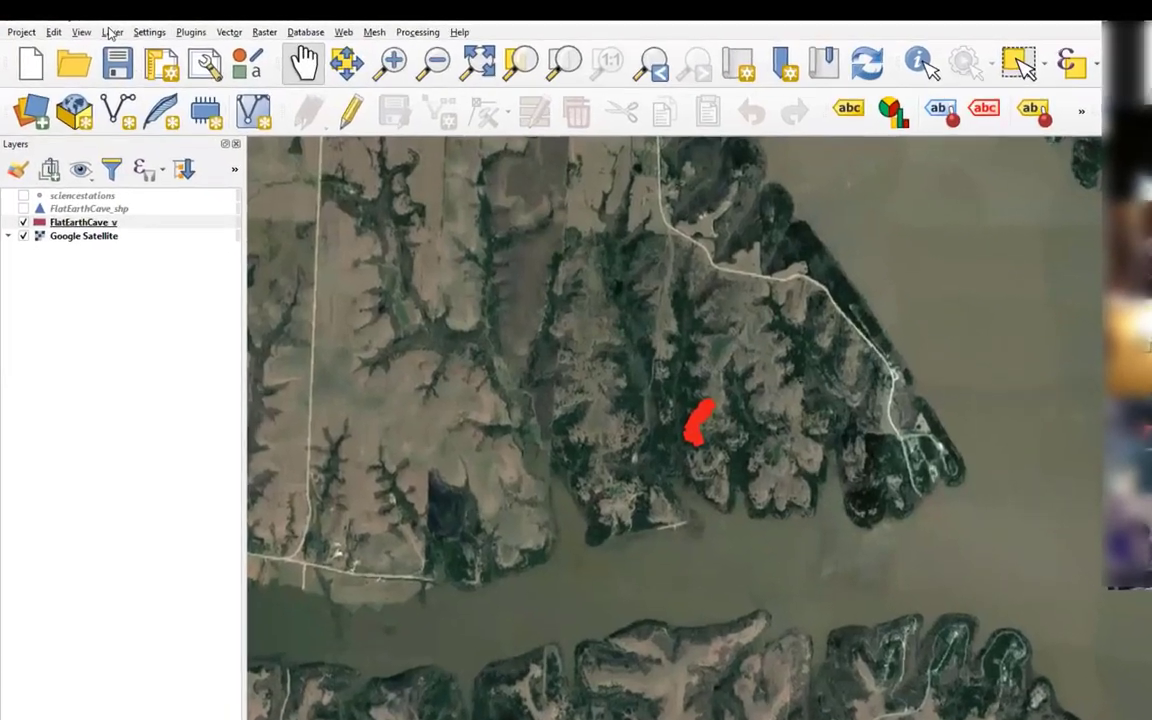
{"action": "left_click", "coordinate": [100, 29]}
{"action": "mouse_move", "coordinate": [190, 112]}
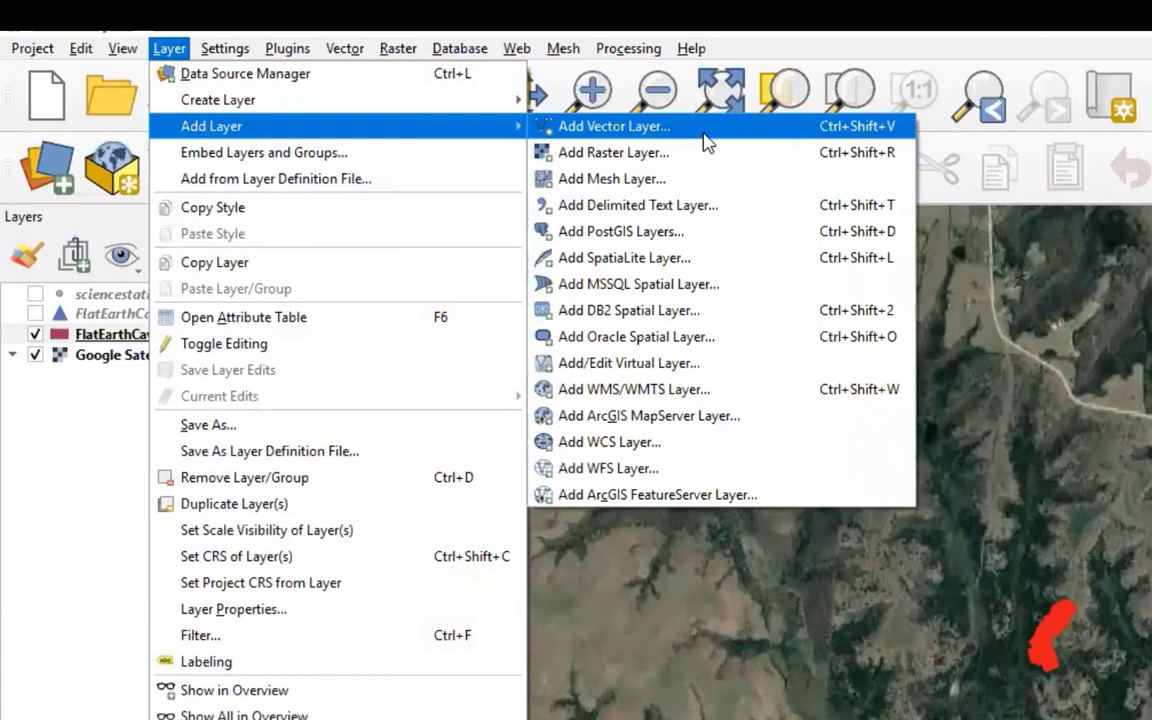
{"action": "left_click", "coordinate": [688, 124]}
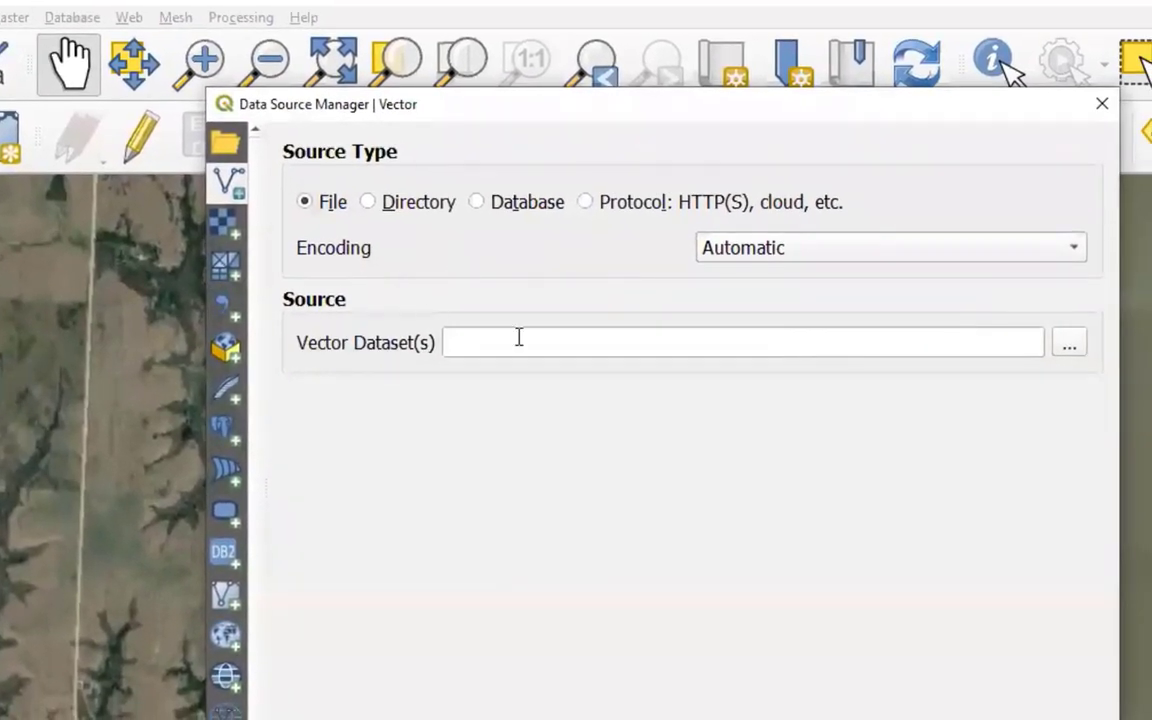
{"action": "left_click", "coordinate": [1068, 348]}
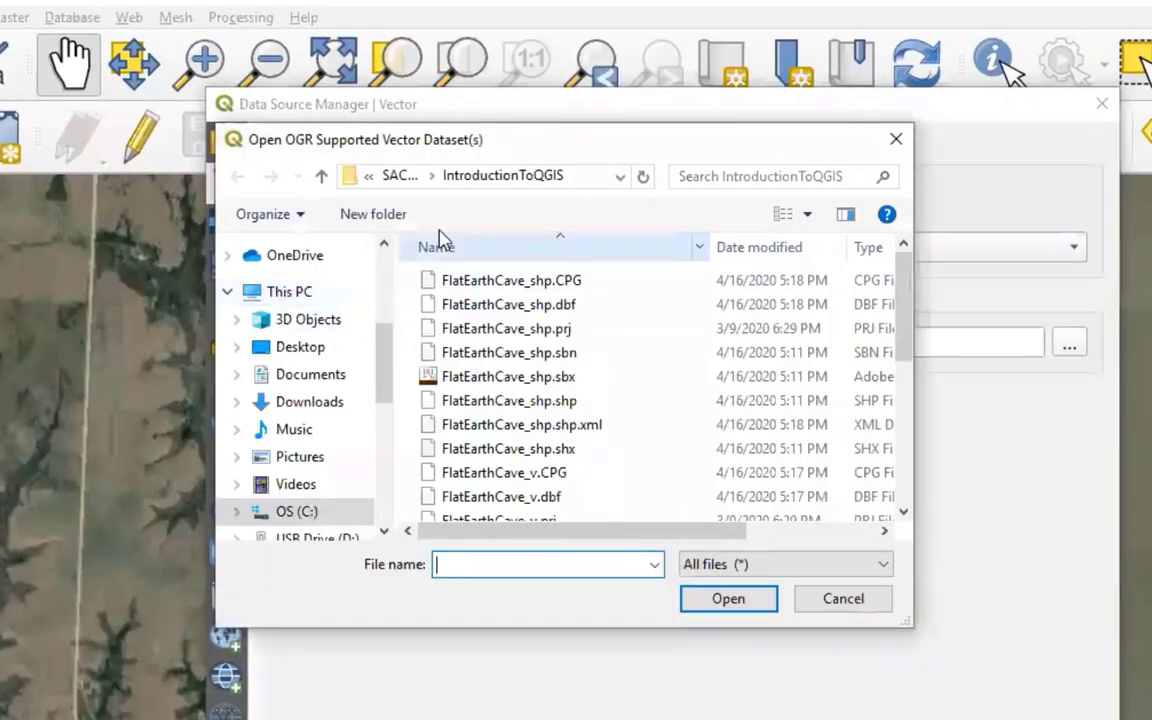
{"action": "scroll", "coordinate": [550, 380], "scroll_direction": "down", "scroll_amount": 4}
{"action": "scroll", "coordinate": [550, 380], "scroll_direction": "up", "scroll_amount": 4}
{"action": "scroll", "coordinate": [550, 380], "scroll_direction": "down", "scroll_amount": 4}
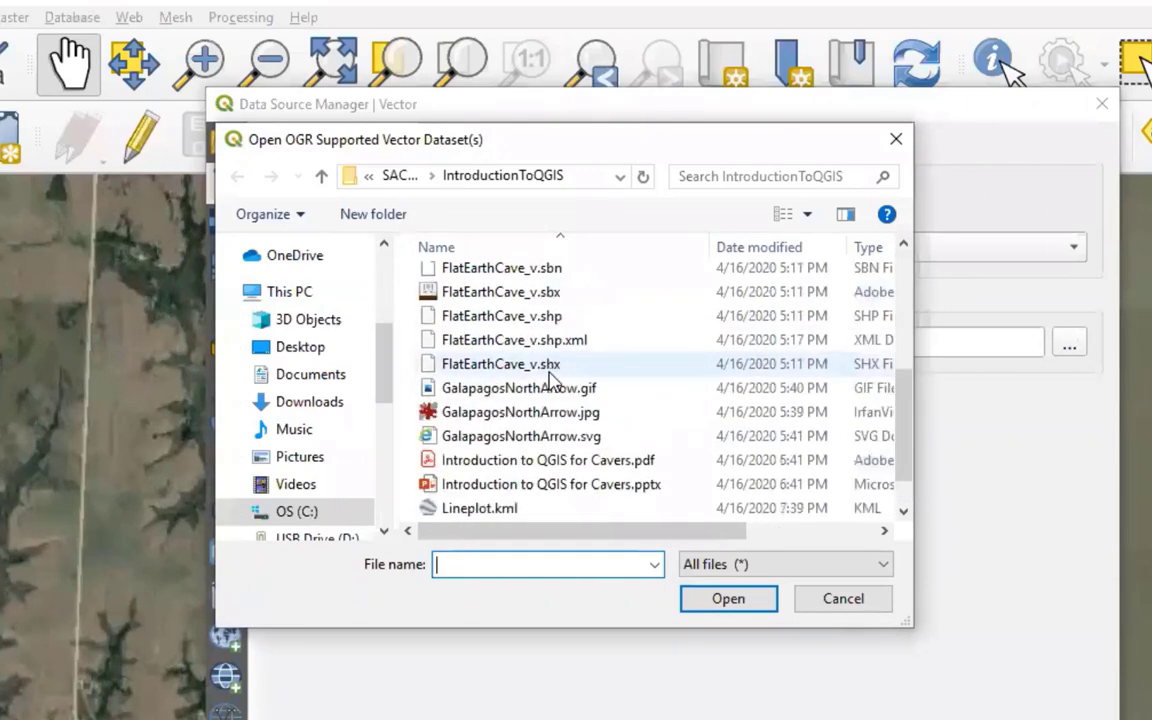
{"action": "left_click", "coordinate": [879, 566]}
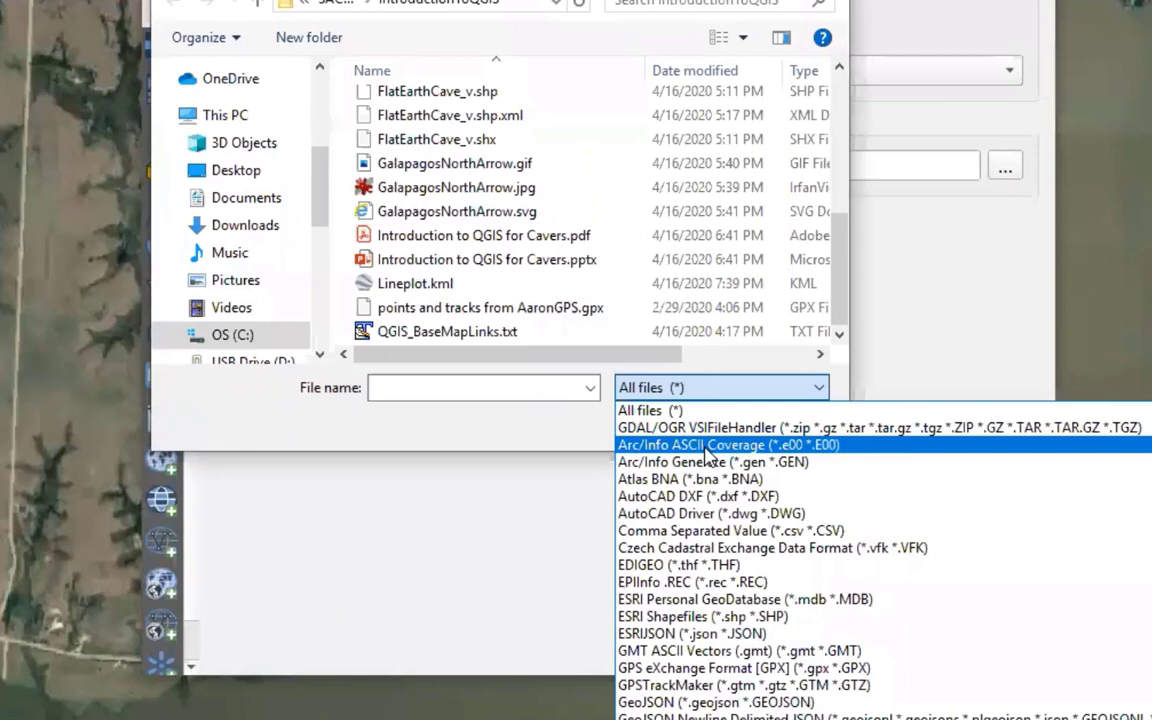
{"action": "left_click", "coordinate": [737, 668]}
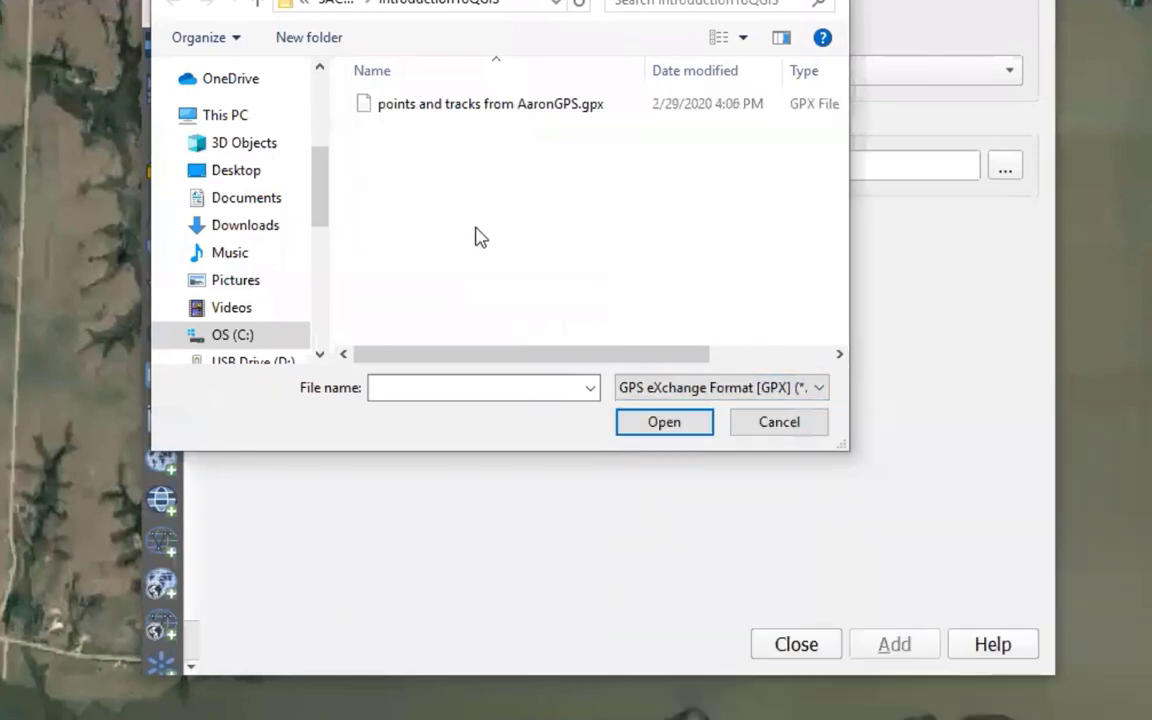
{"action": "left_click", "coordinate": [505, 108]}
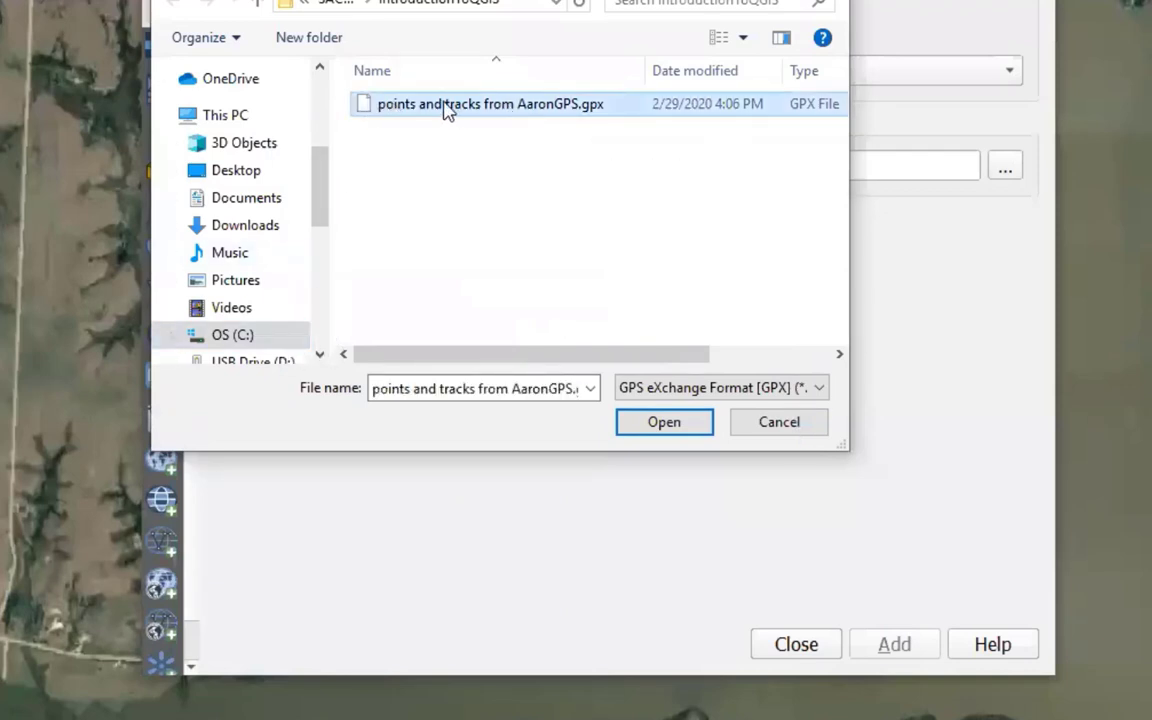
{"action": "left_click", "coordinate": [663, 424]}
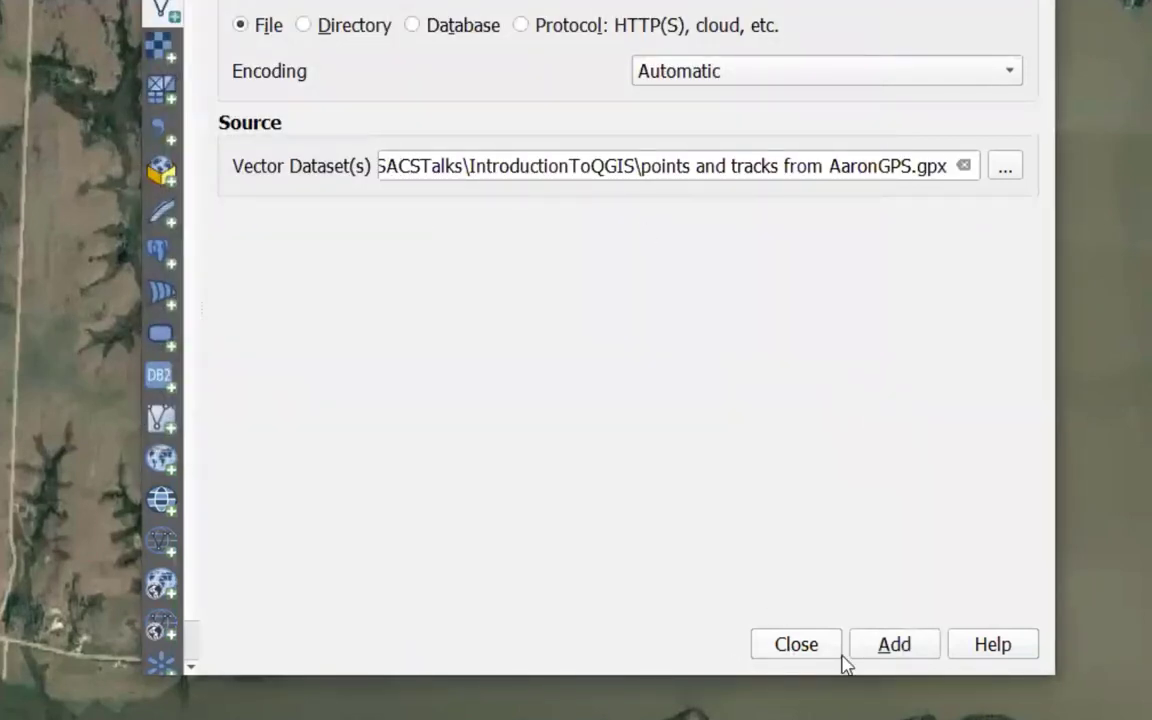
Add all of the GPX file's layers to the map and move the tracks layer above track_points
{"action": "left_click", "coordinate": [910, 645]}
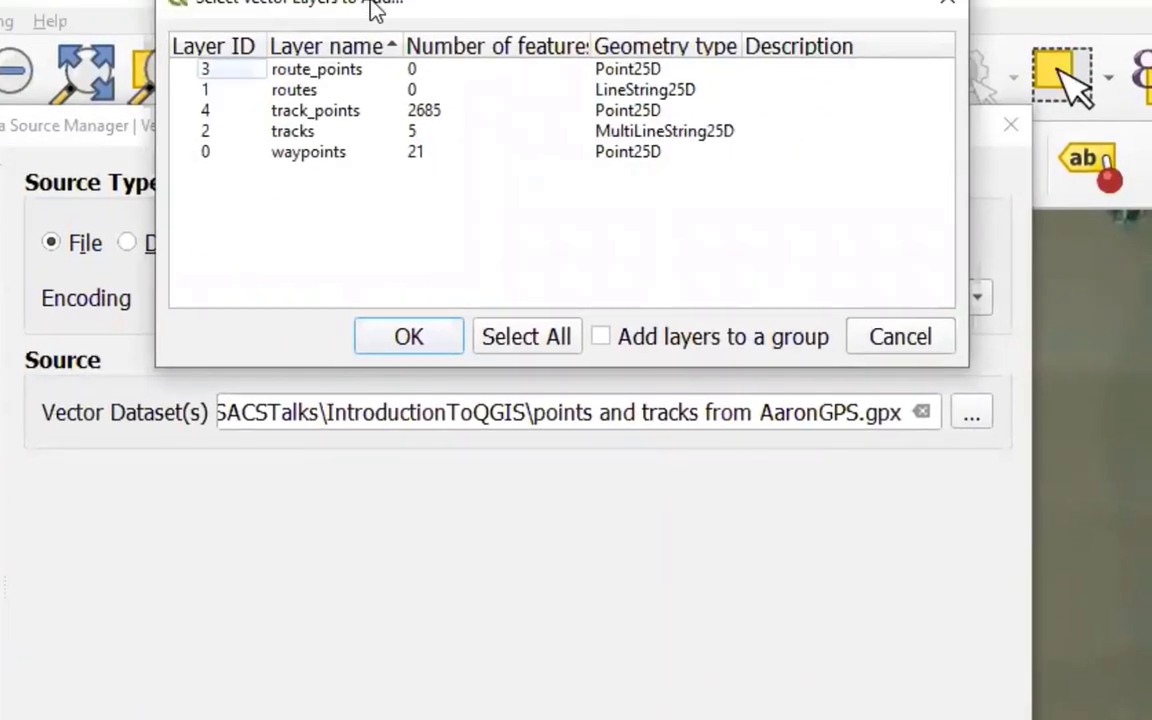
{"action": "left_click_drag", "start_coordinate": [375, 8], "coordinate": [288, 410]}
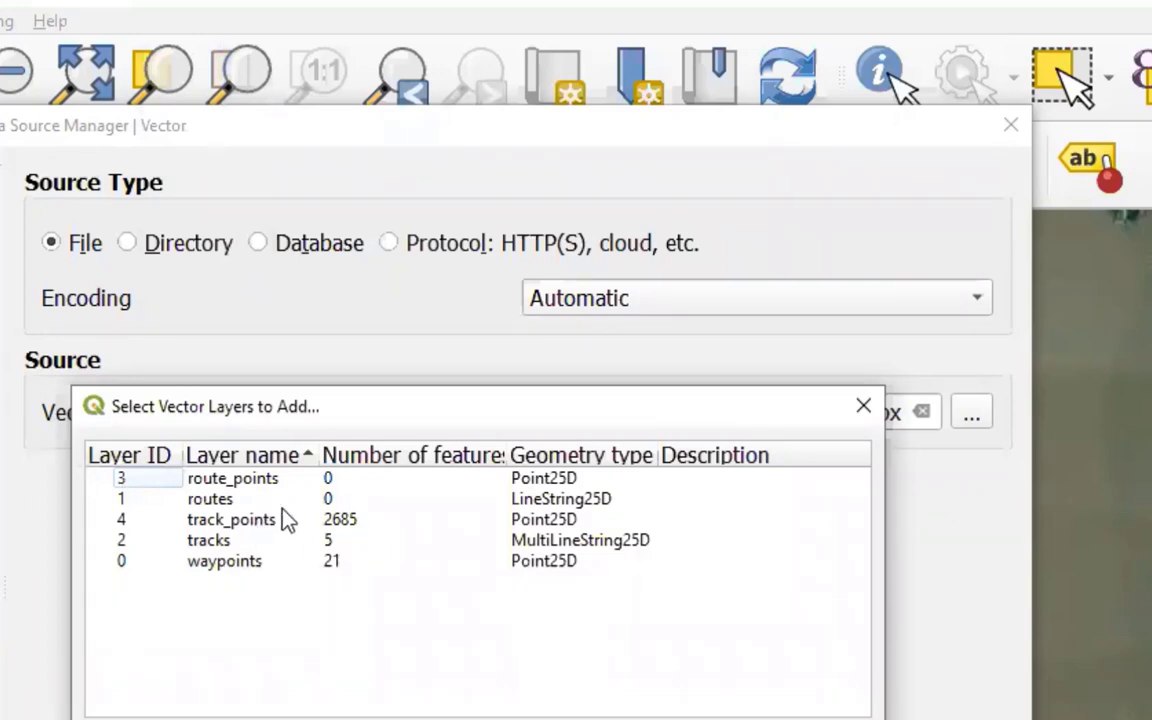
{"action": "left_click", "coordinate": [236, 523]}
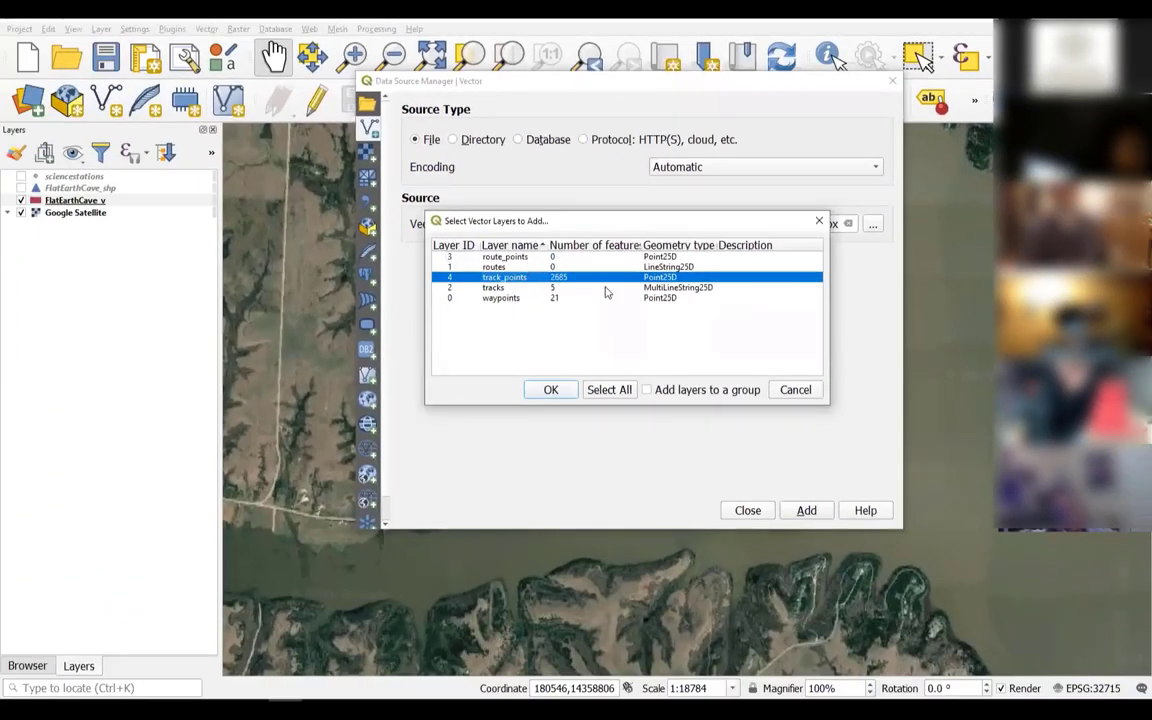
{"action": "left_click", "coordinate": [607, 393]}
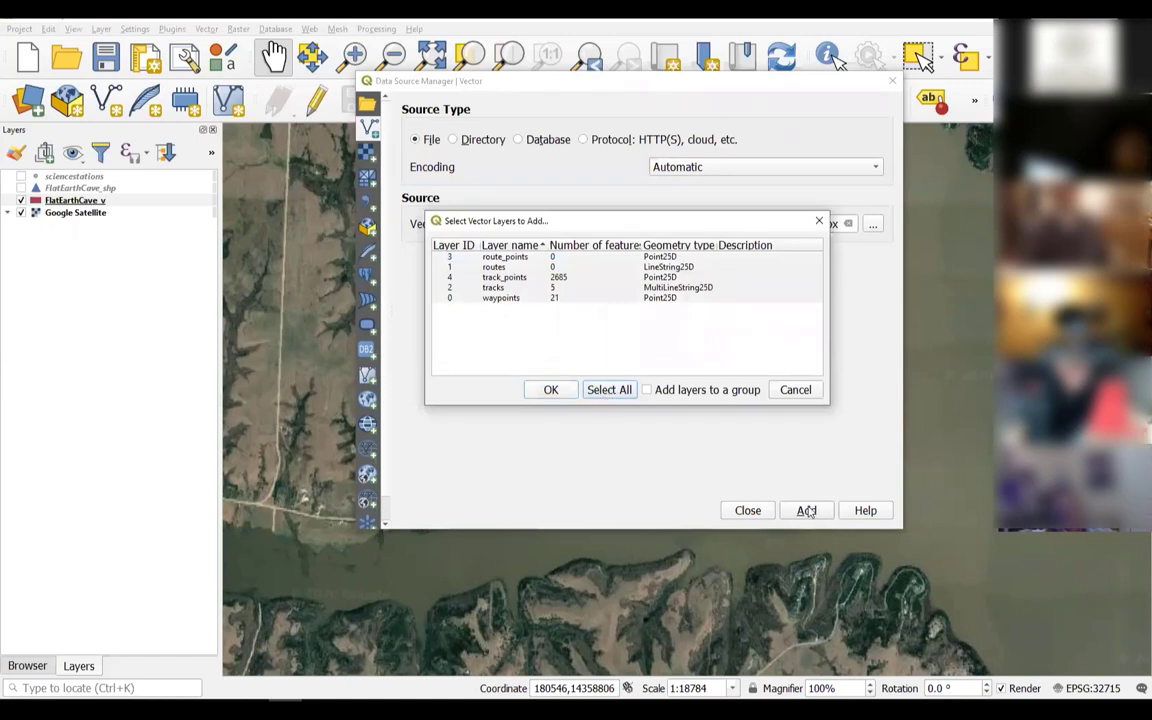
{"action": "left_click", "coordinate": [535, 394]}
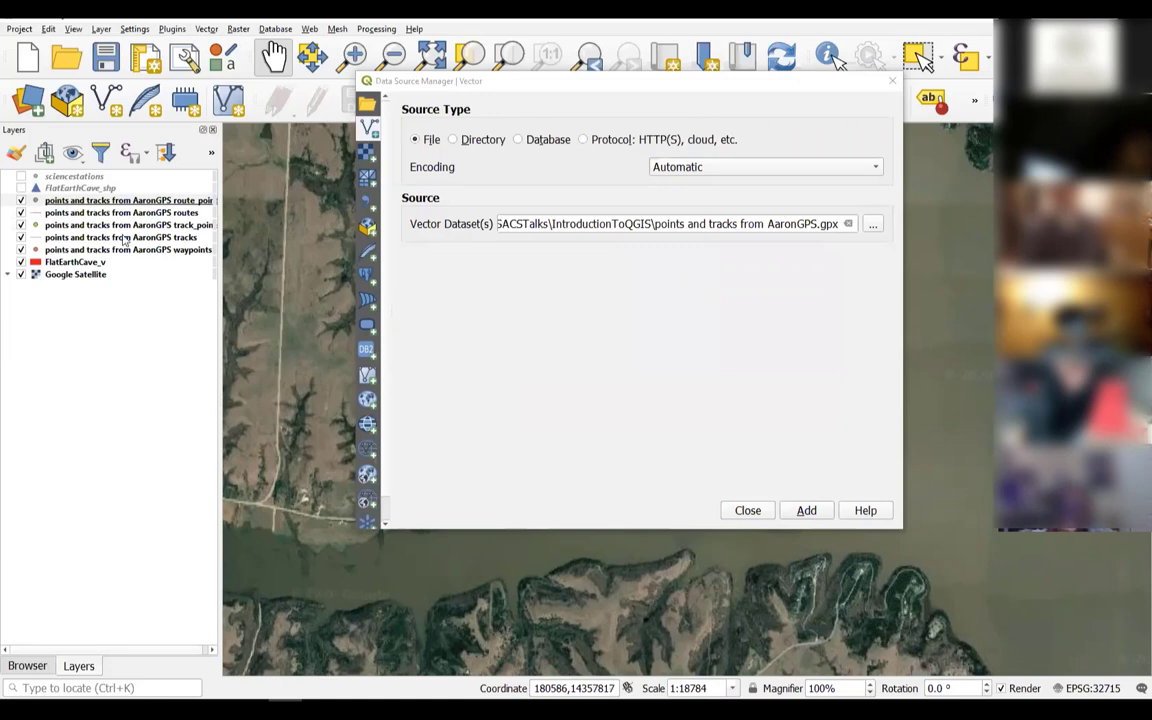
{"action": "left_click_drag", "start_coordinate": [125, 240], "coordinate": [125, 219]}
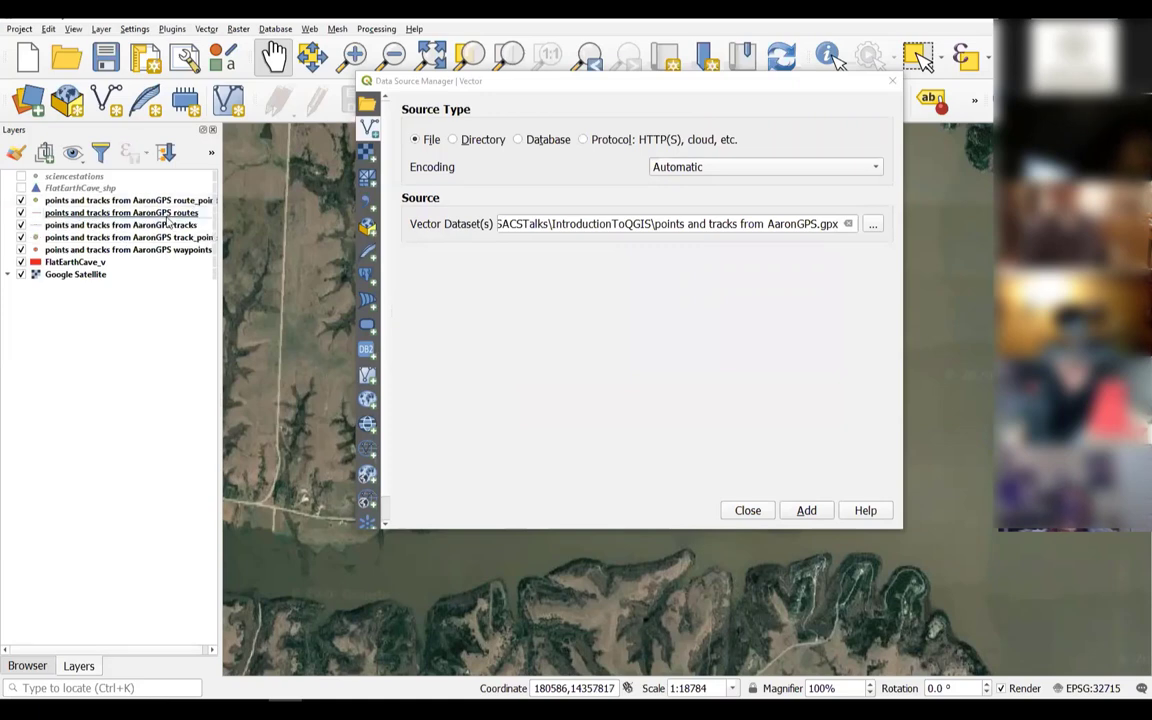
{"action": "left_click", "coordinate": [748, 511]}
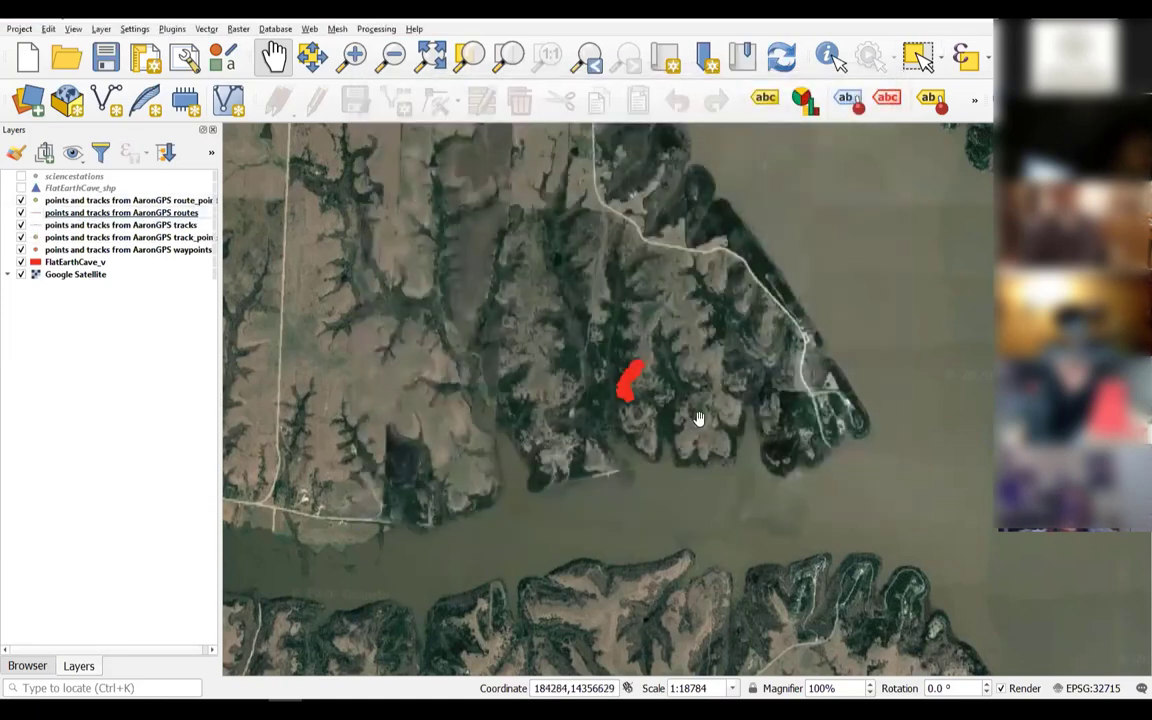
Try zooming to the GPX routes layer, and zoom the map to the extent of the GPX tracks layer
{"action": "right_click", "coordinate": [87, 216]}
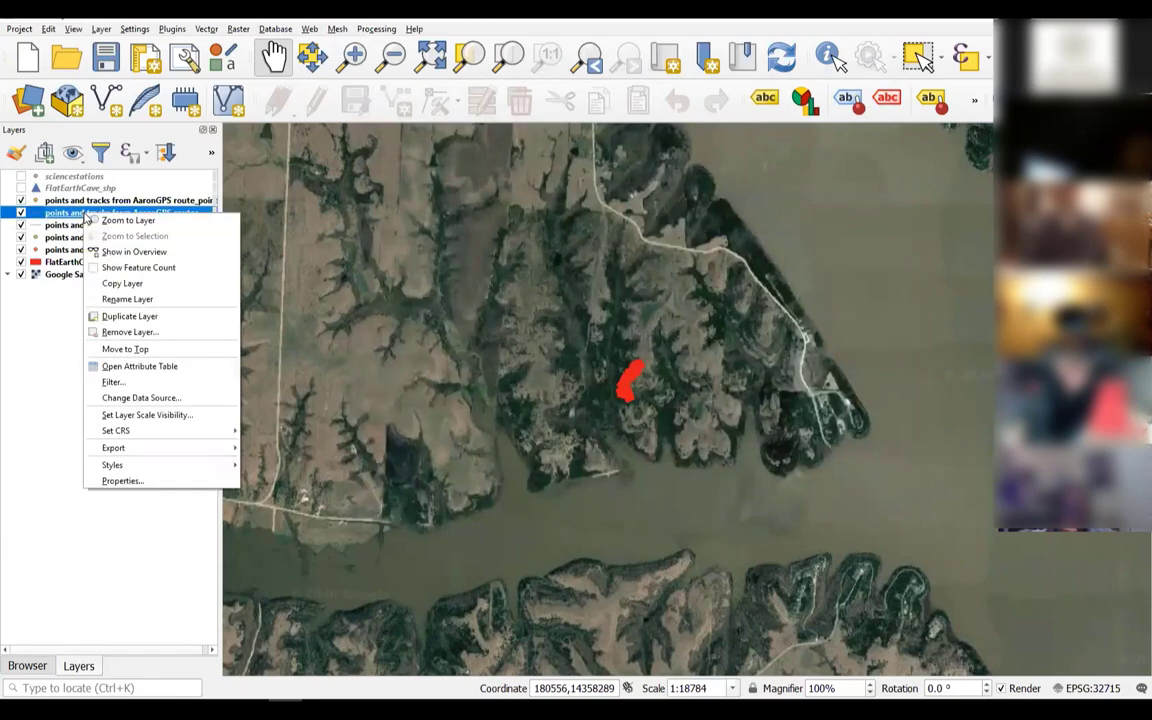
{"action": "left_click", "coordinate": [115, 221]}
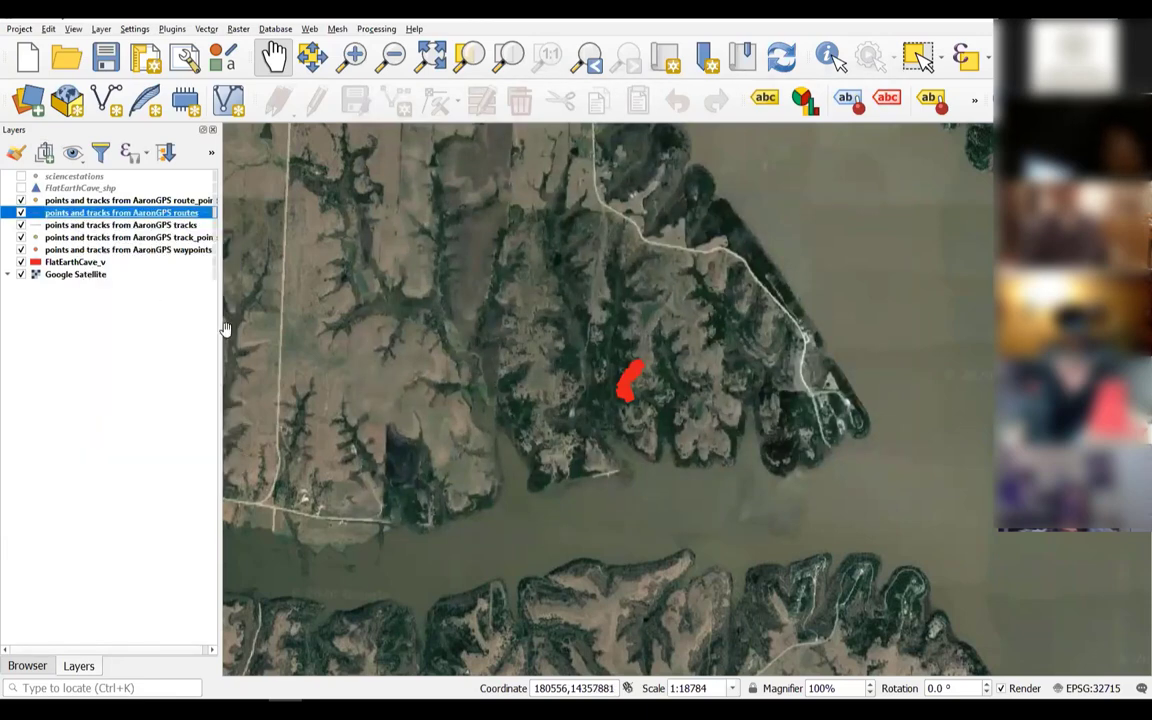
{"action": "right_click", "coordinate": [87, 228]}
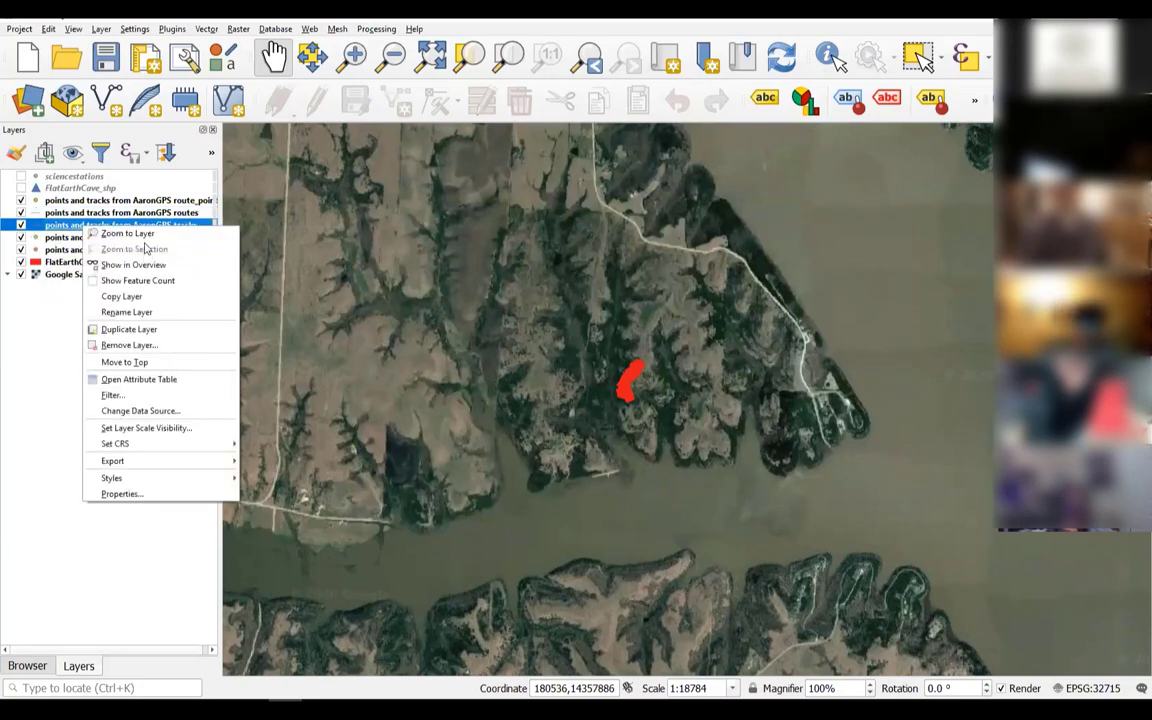
{"action": "left_click", "coordinate": [110, 239]}
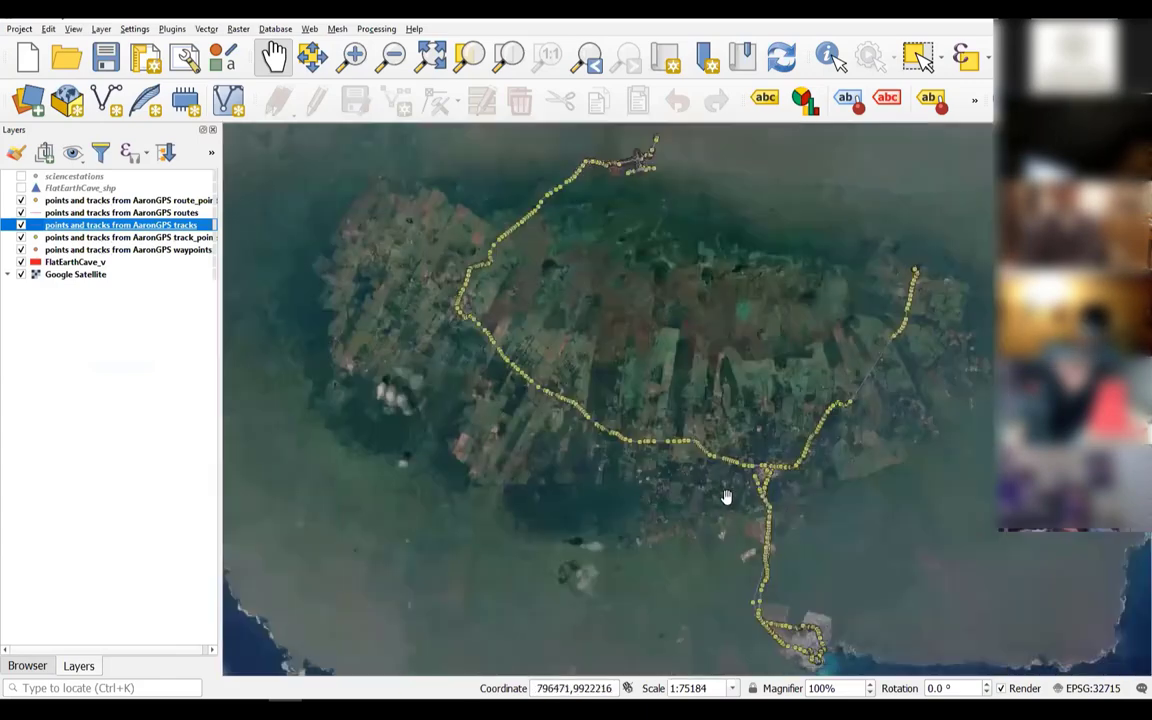
Examine where the GPS tracks and points lie across the whole island and over the coastal town
{"action": "scroll", "coordinate": [733, 520], "scroll_direction": "down", "scroll_amount": 3}
{"action": "left_click_drag", "start_coordinate": [760, 587], "coordinate": [714, 462]}
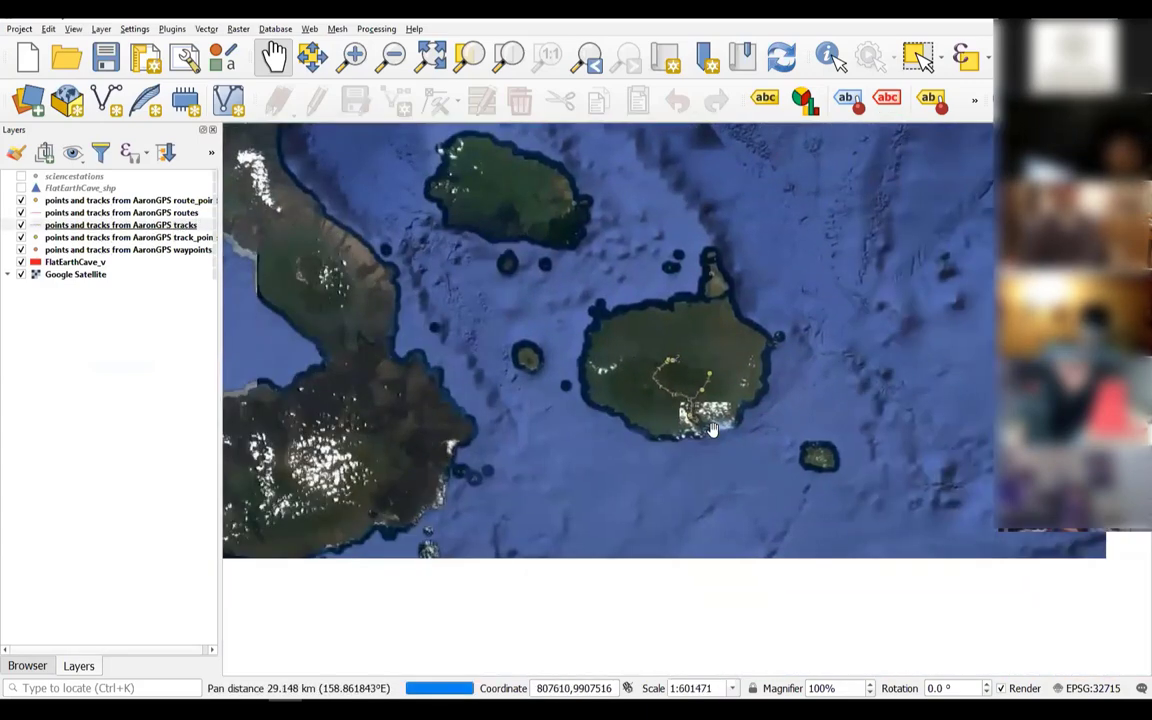
{"action": "scroll", "coordinate": [687, 420], "scroll_direction": "up", "scroll_amount": 1}
{"action": "scroll", "coordinate": [687, 420], "scroll_direction": "up", "scroll_amount": 3}
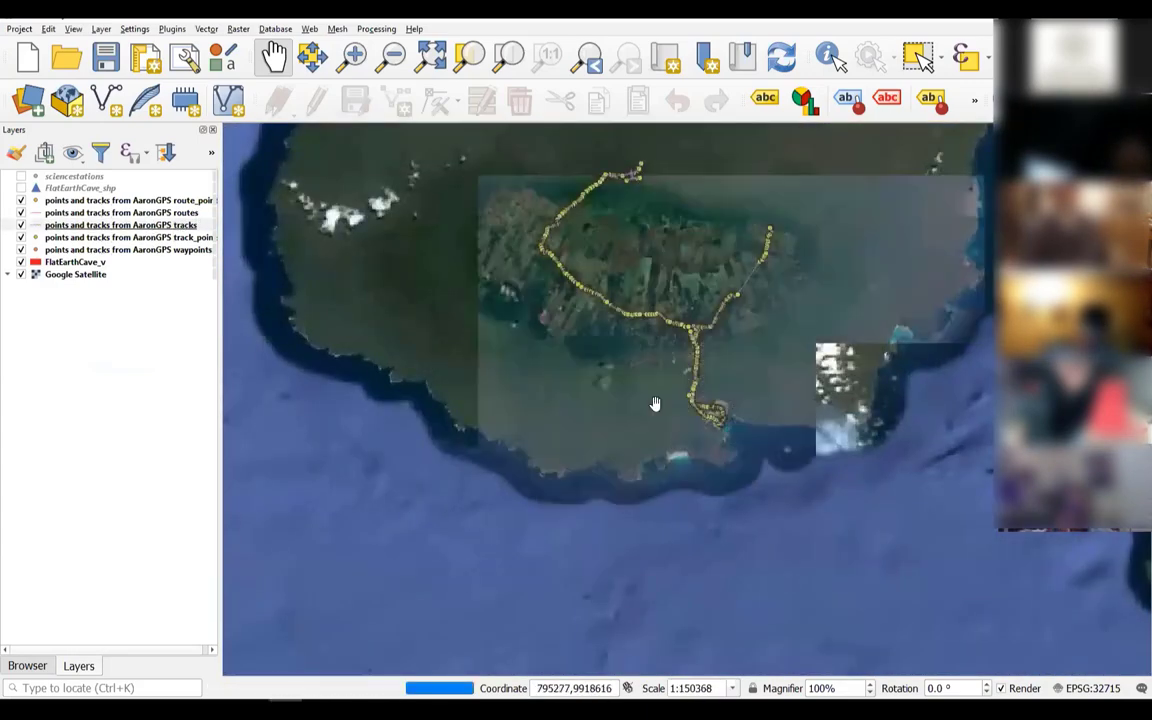
{"action": "scroll", "coordinate": [798, 444], "scroll_direction": "up", "scroll_amount": 2}
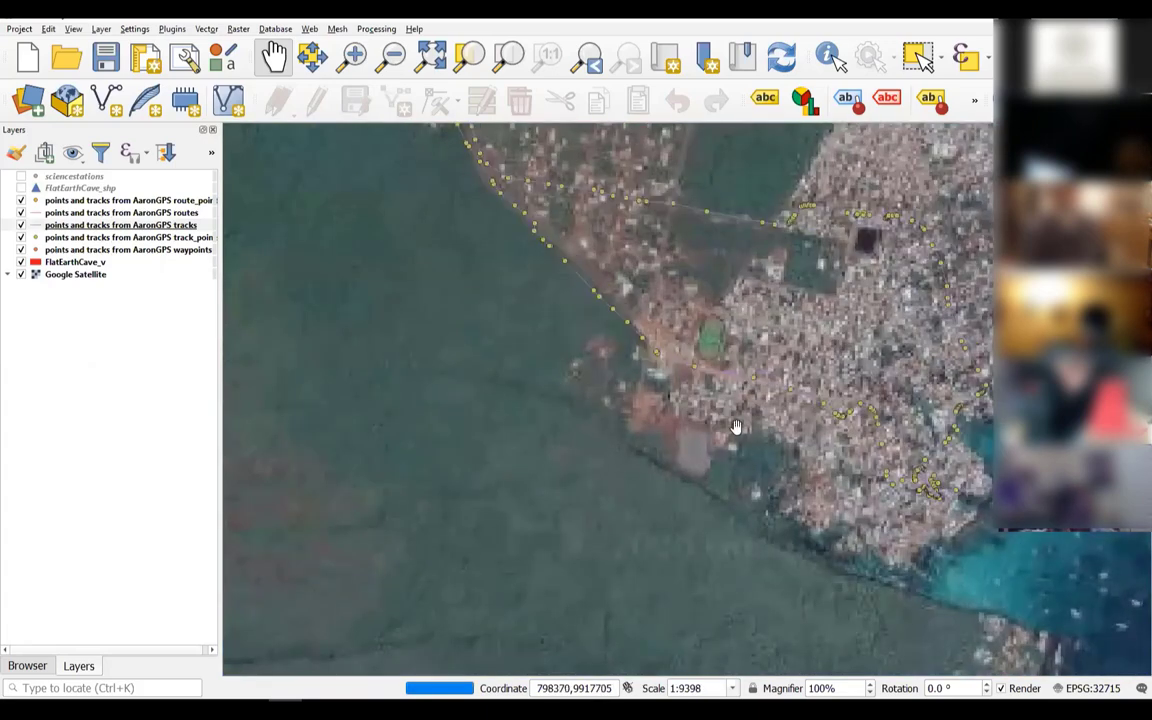
{"action": "left_click_drag", "start_coordinate": [721, 405], "coordinate": [640, 481]}
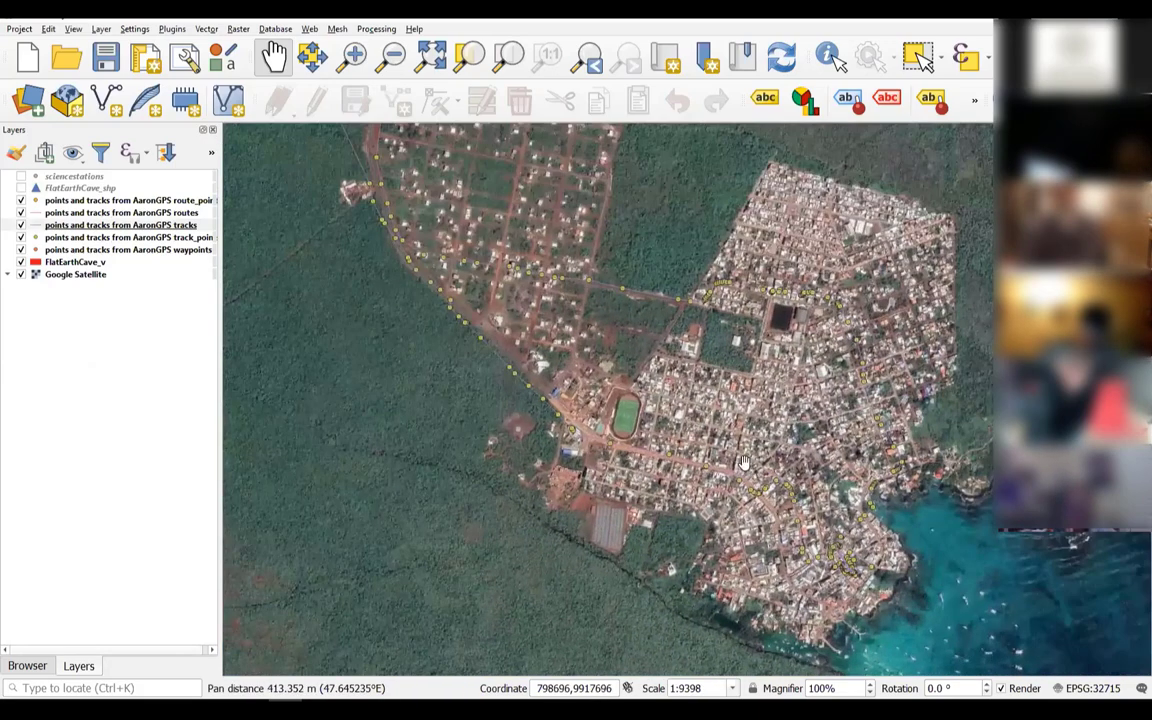
{"action": "left_click_drag", "start_coordinate": [724, 434], "coordinate": [719, 468]}
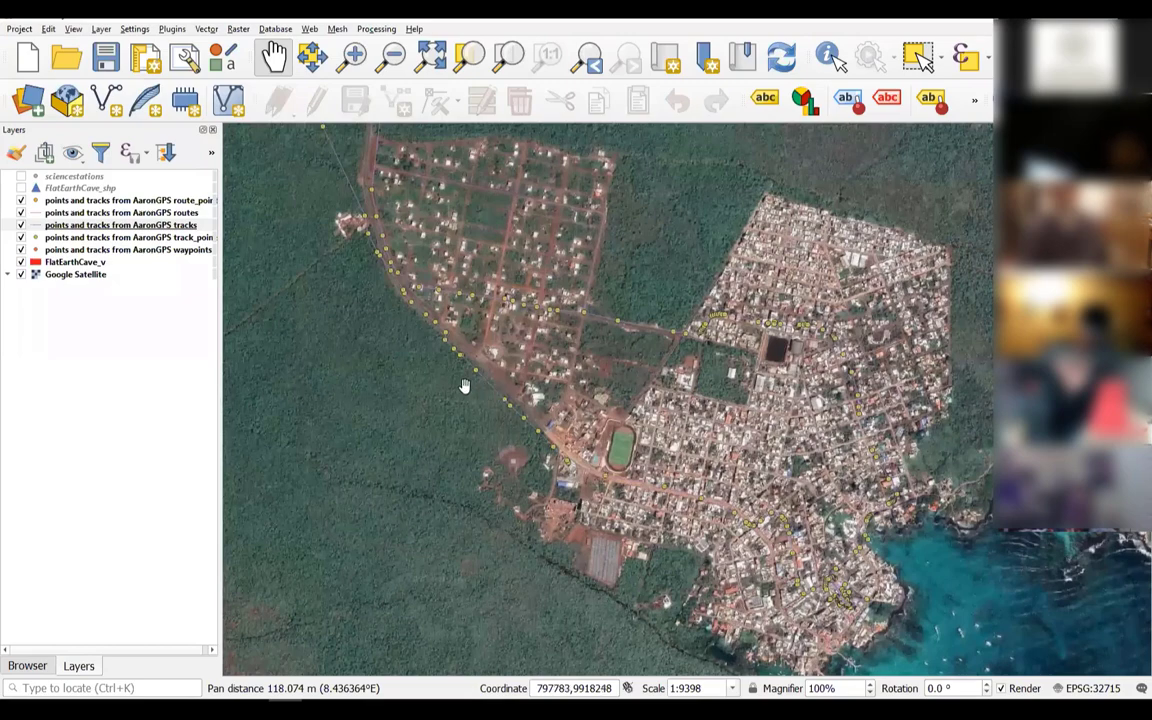
Hide the GPX routes and route_points layers, keeping the tracks, track_points and waypoints layers shown
{"action": "left_click", "coordinate": [35, 231]}
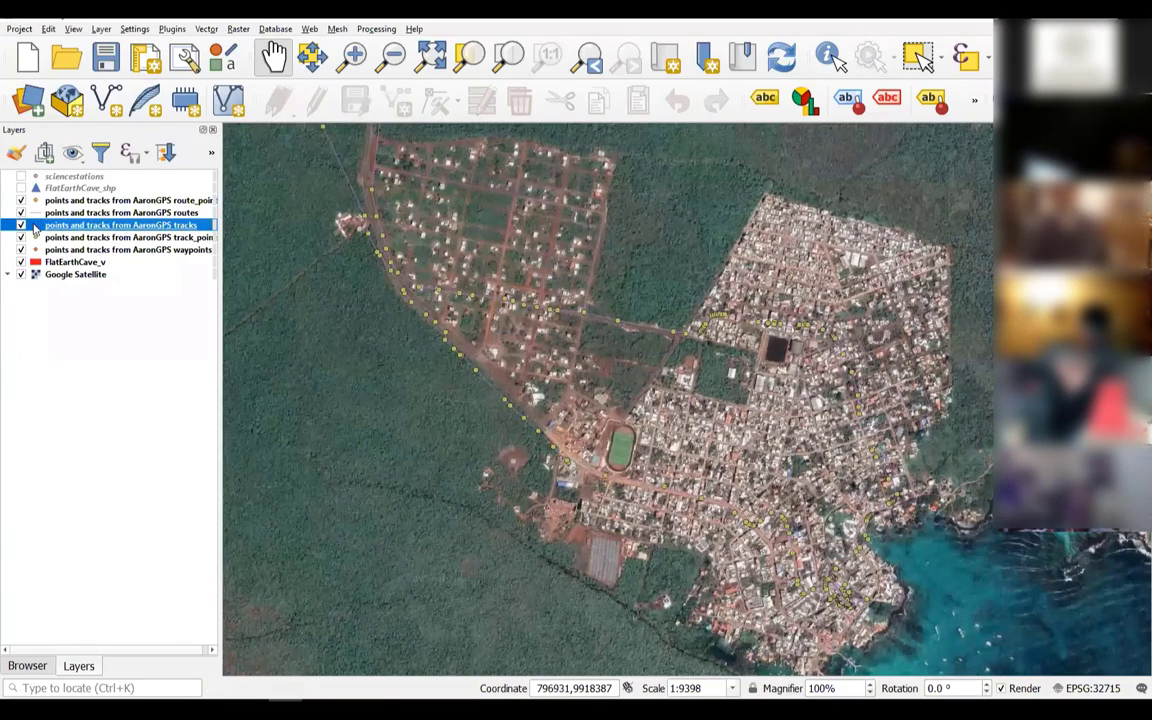
{"action": "double_click", "coordinate": [35, 231]}
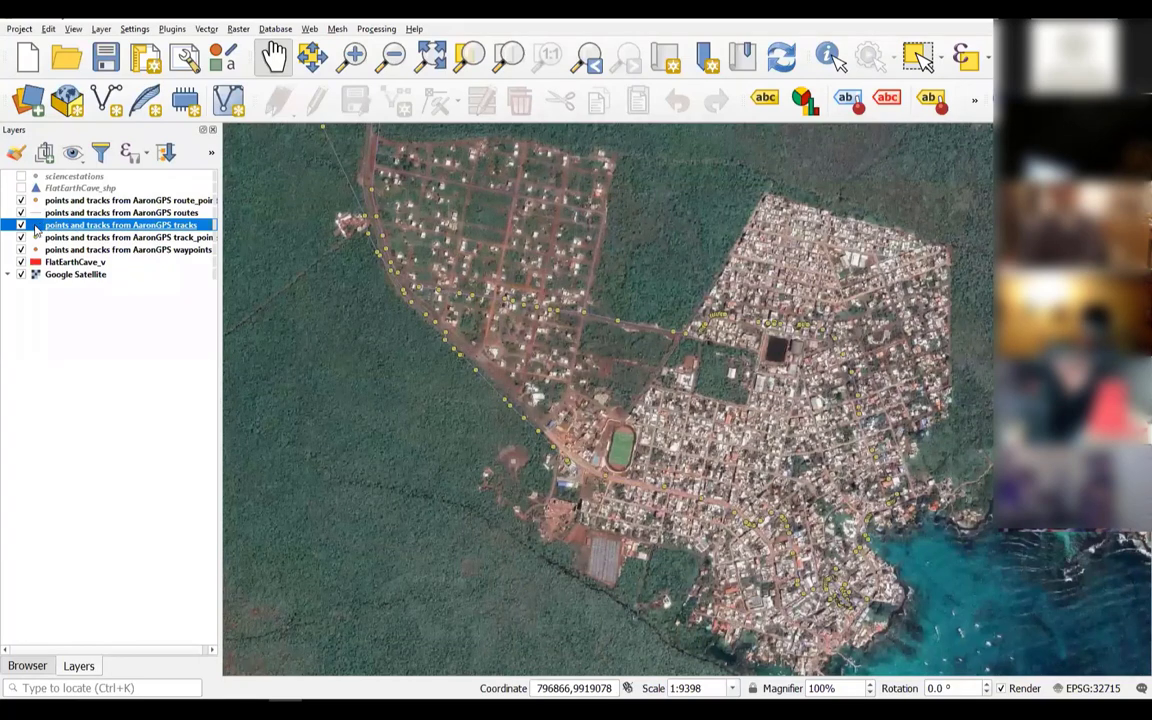
{"action": "left_click", "coordinate": [21, 213]}
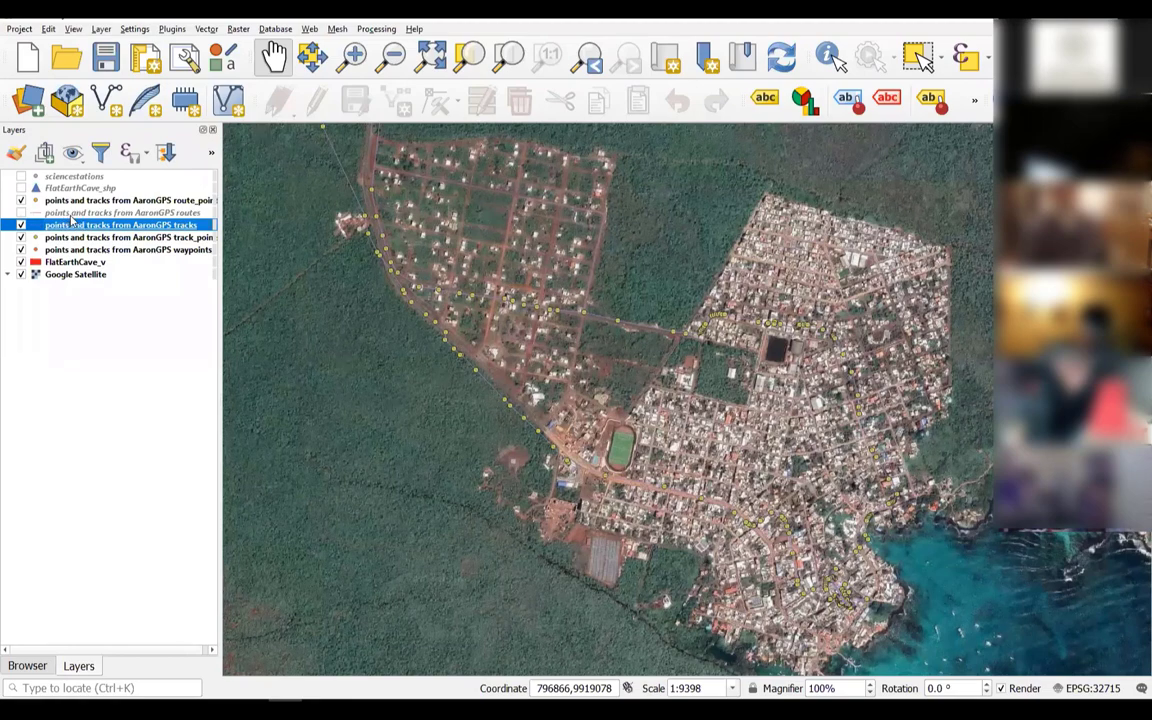
{"action": "left_click", "coordinate": [21, 201]}
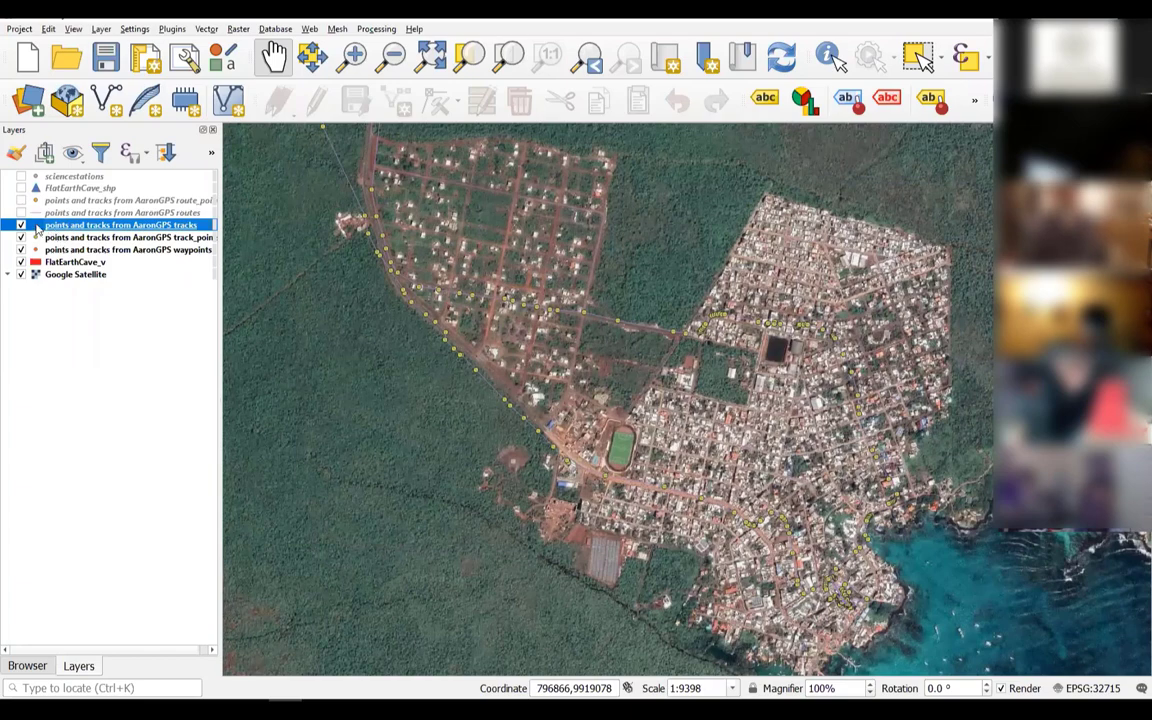
Style the GPX tracks layer with a red line 0.66 mm wide
{"action": "double_click", "coordinate": [37, 229]}
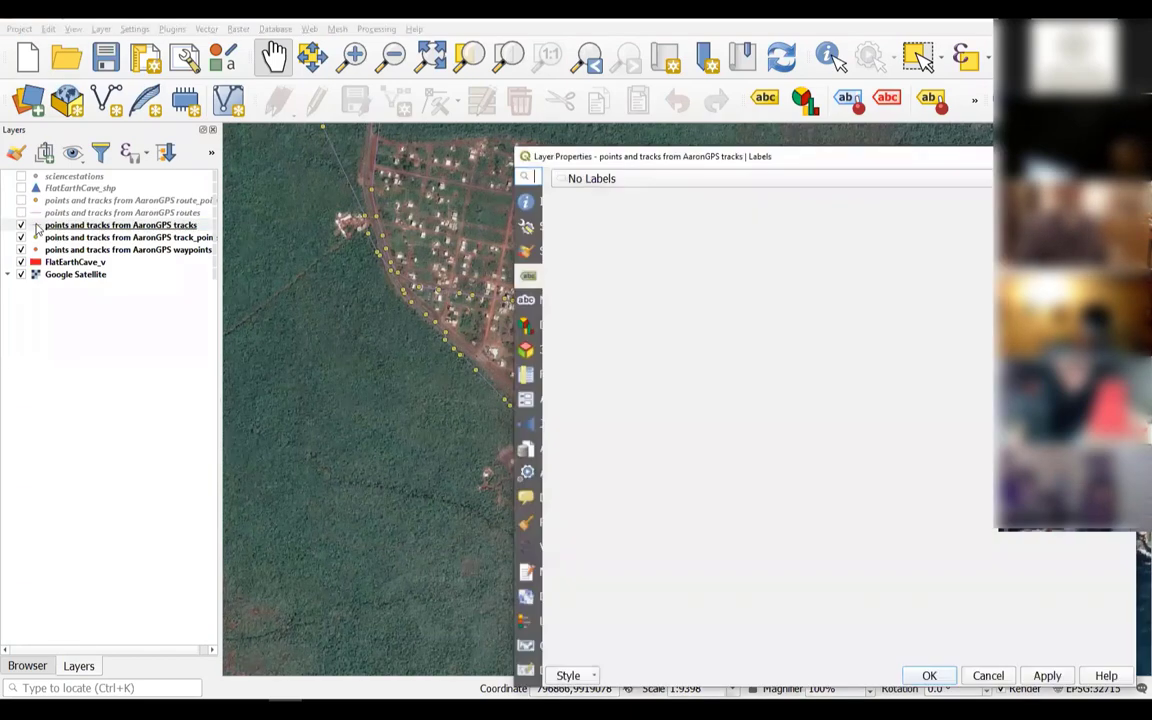
{"action": "left_click", "coordinate": [529, 253]}
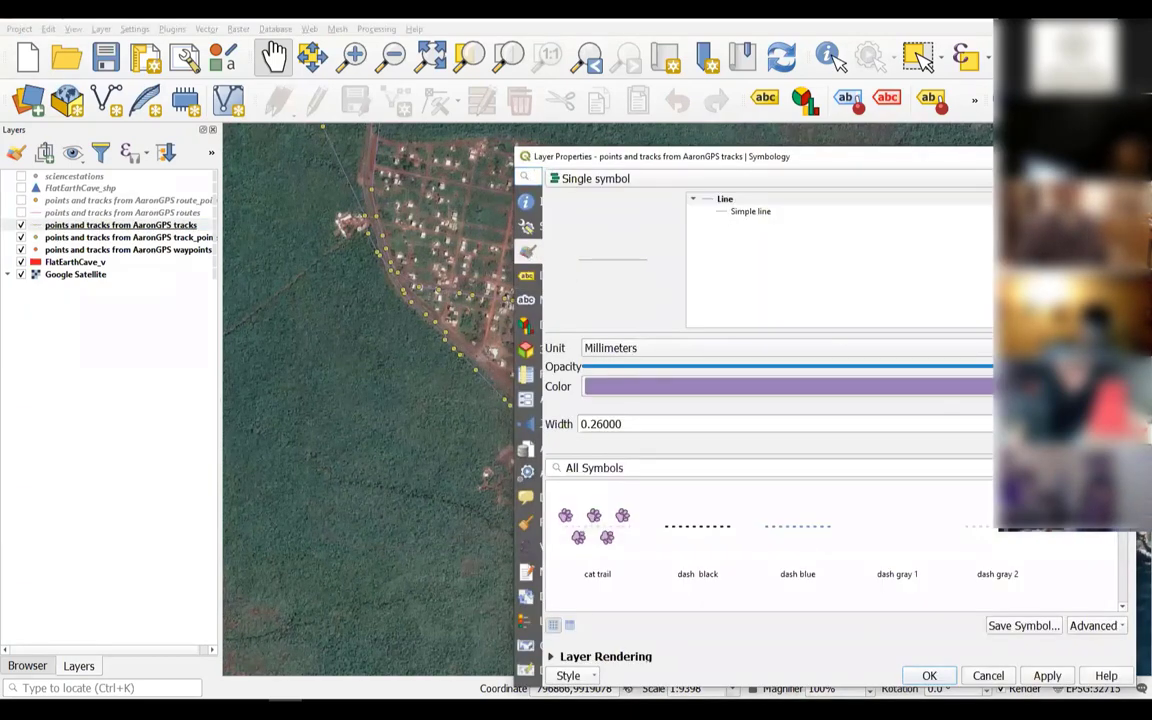
{"action": "left_click", "coordinate": [1118, 386]}
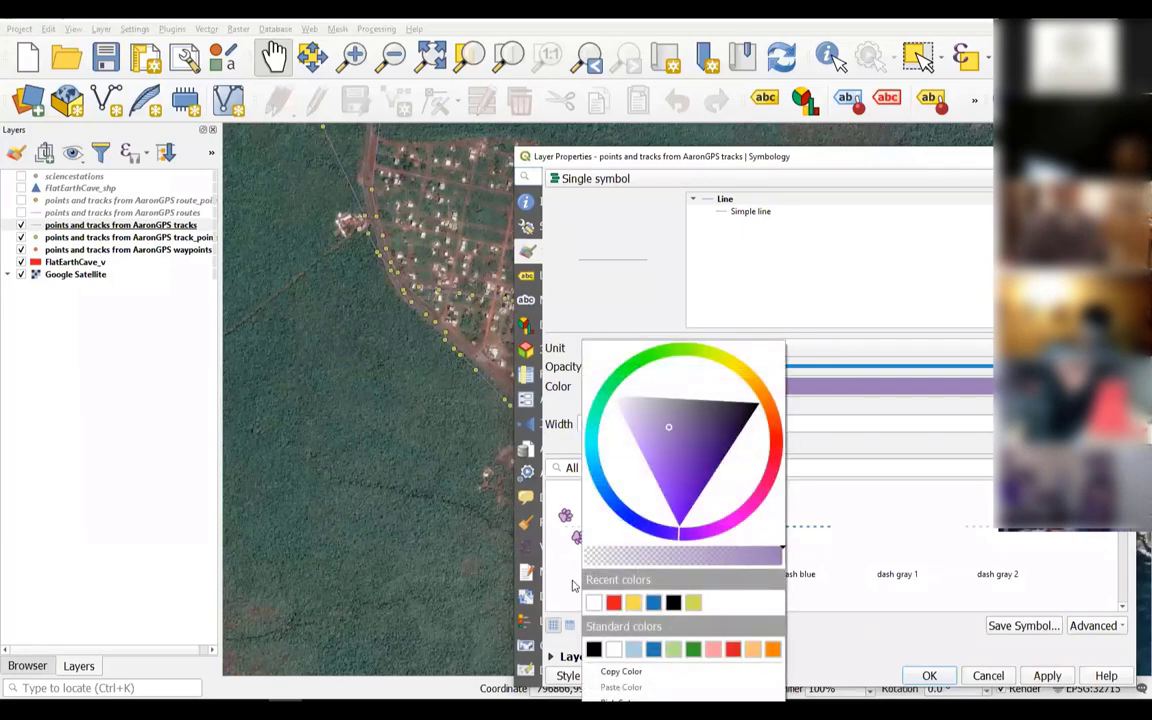
{"action": "left_click", "coordinate": [613, 601]}
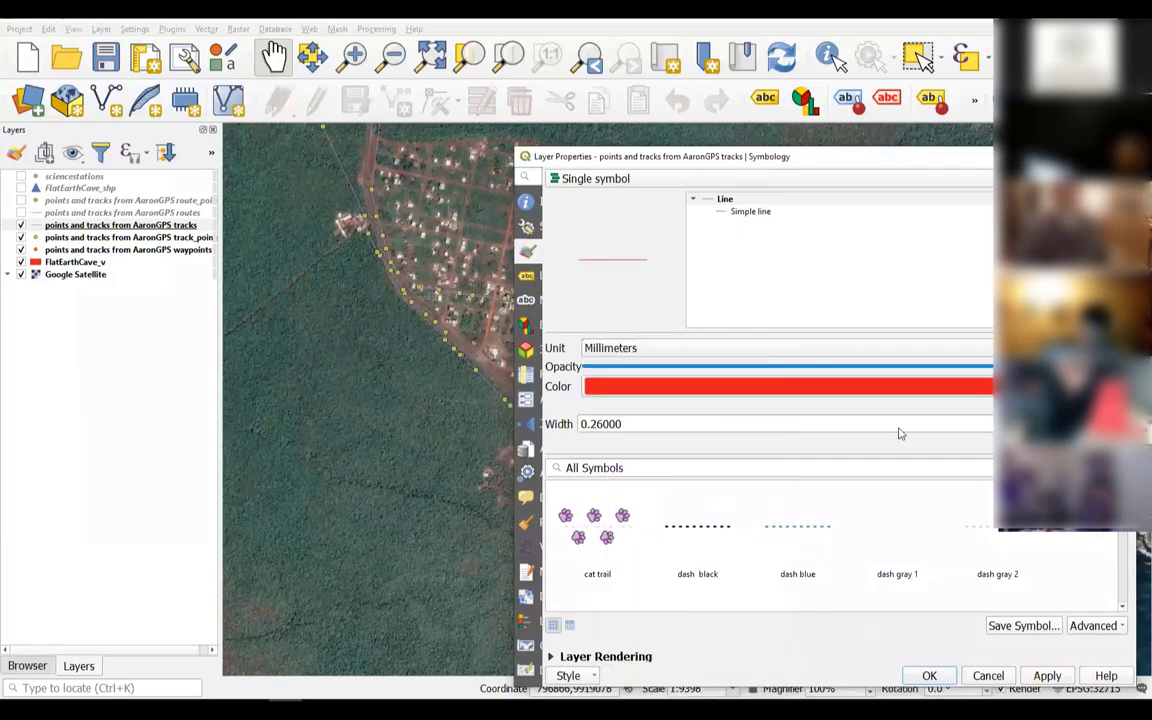
{"action": "left_click", "coordinate": [1094, 420]}
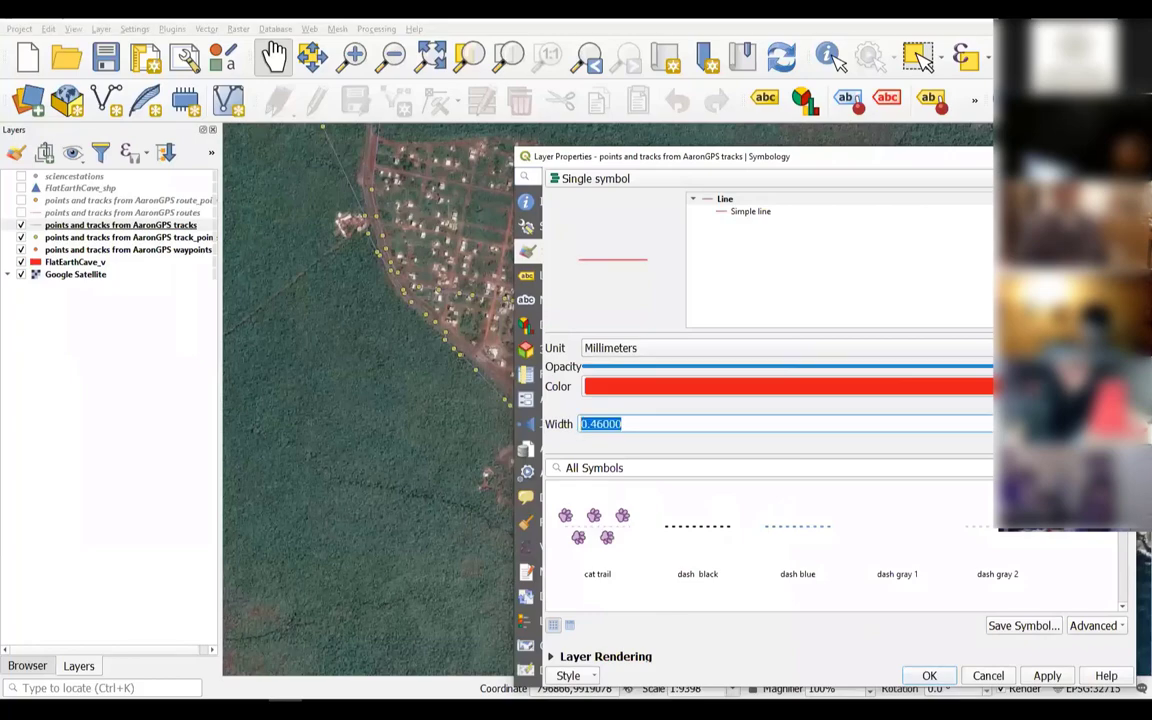
{"action": "left_click", "coordinate": [1094, 420]}
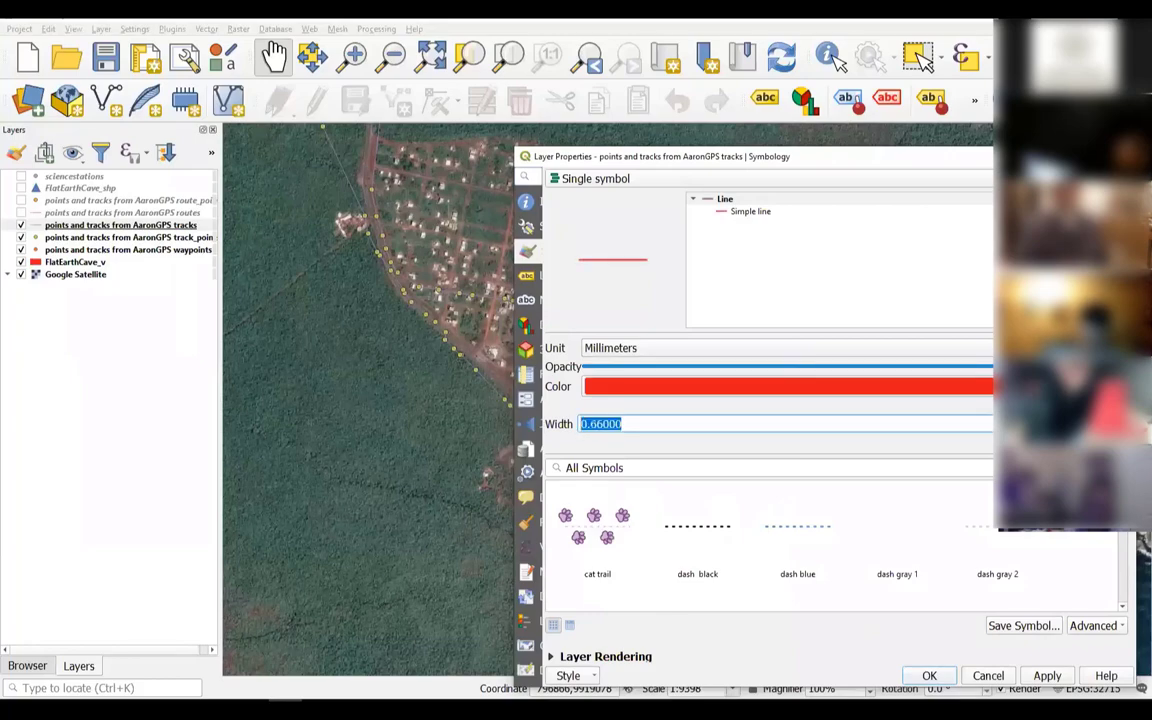
{"action": "left_click", "coordinate": [929, 677]}
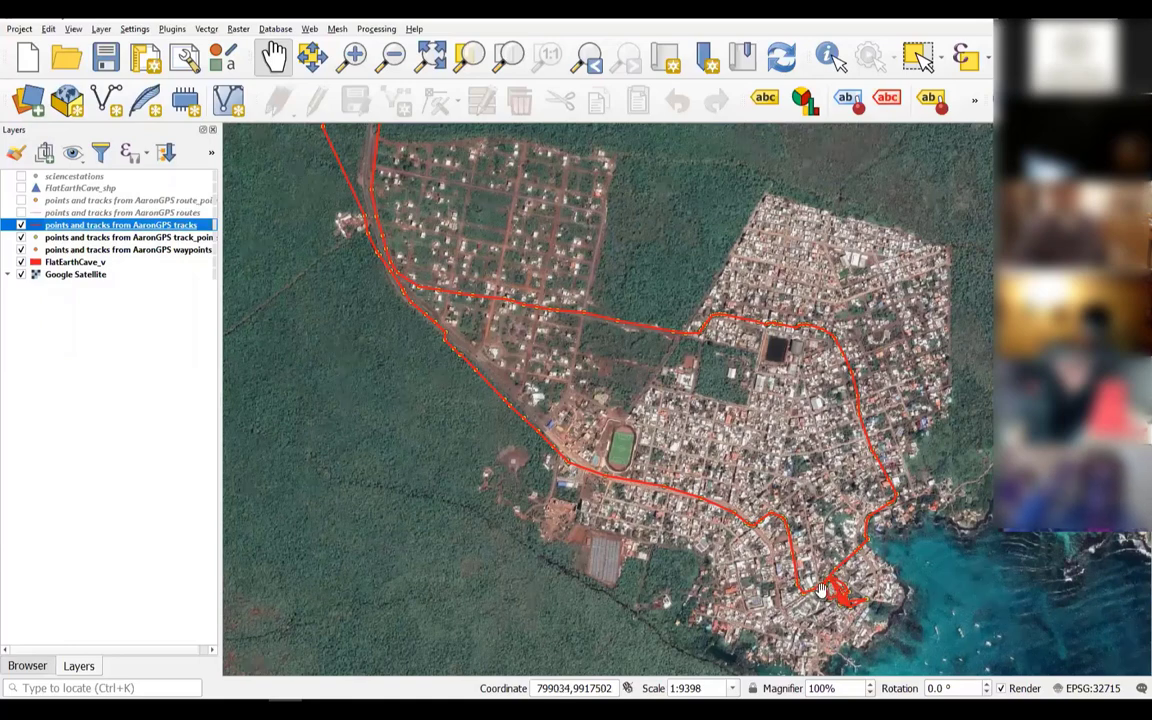
Follow the GPS tracks from the coastal town north to the inland village and compare their alignment with the roads in the satellite imagery
{"action": "left_click_drag", "start_coordinate": [562, 271], "coordinate": [632, 630]}
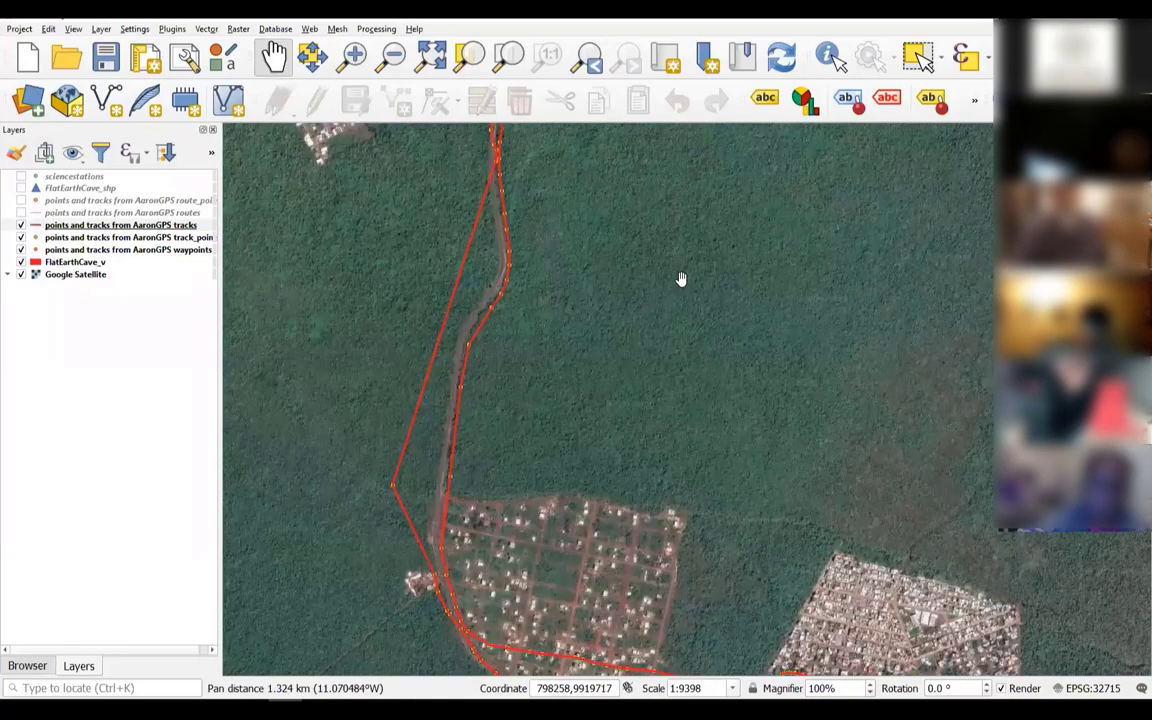
{"action": "left_click_drag", "start_coordinate": [680, 268], "coordinate": [617, 519]}
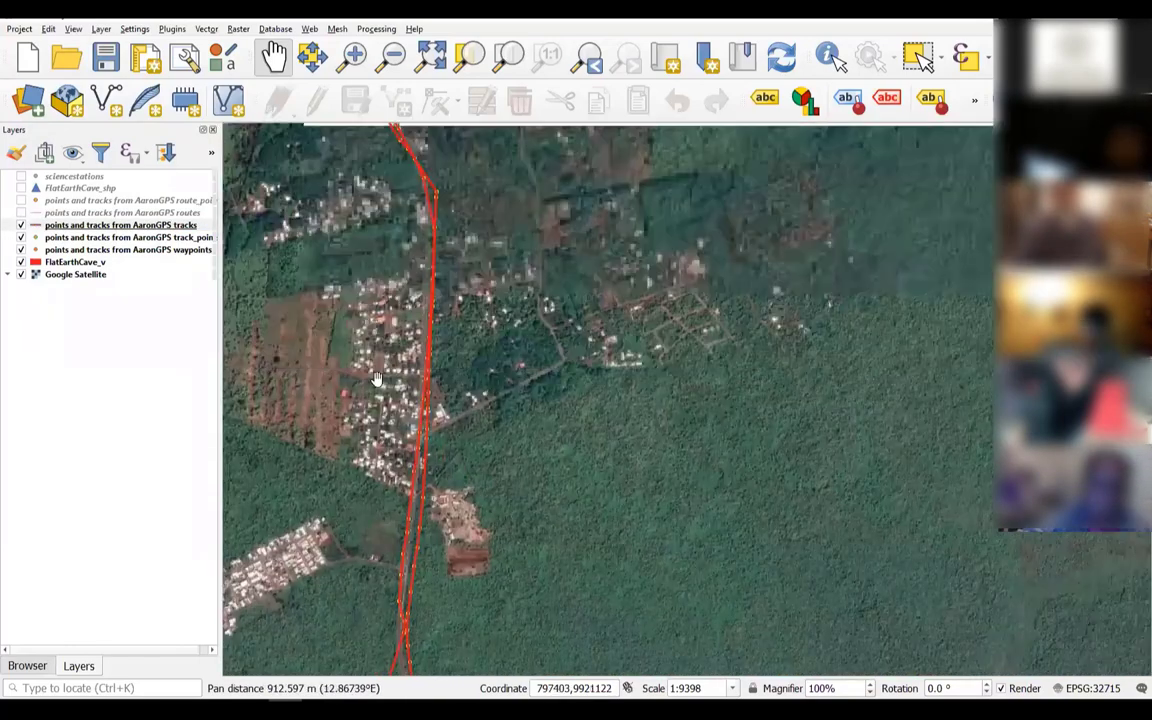
{"action": "left_click_drag", "start_coordinate": [432, 184], "coordinate": [488, 548]}
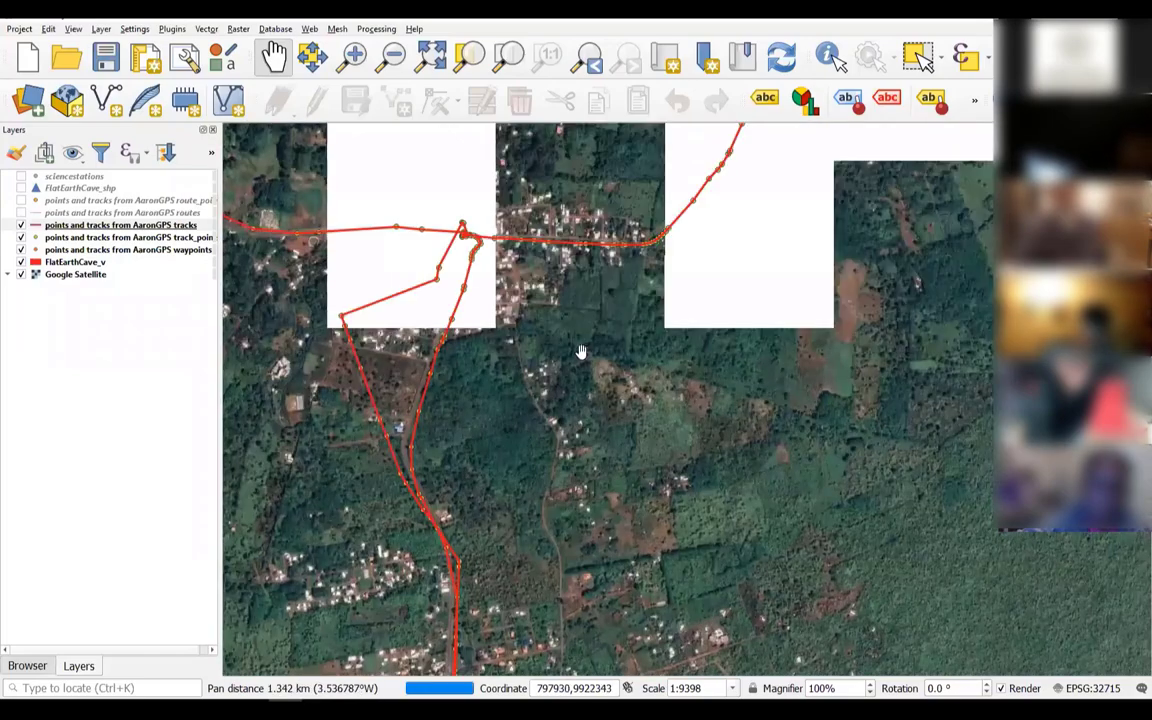
{"action": "left_click_drag", "start_coordinate": [572, 422], "coordinate": [562, 458]}
{"action": "scroll", "coordinate": [645, 325], "scroll_direction": "up", "scroll_amount": 3}
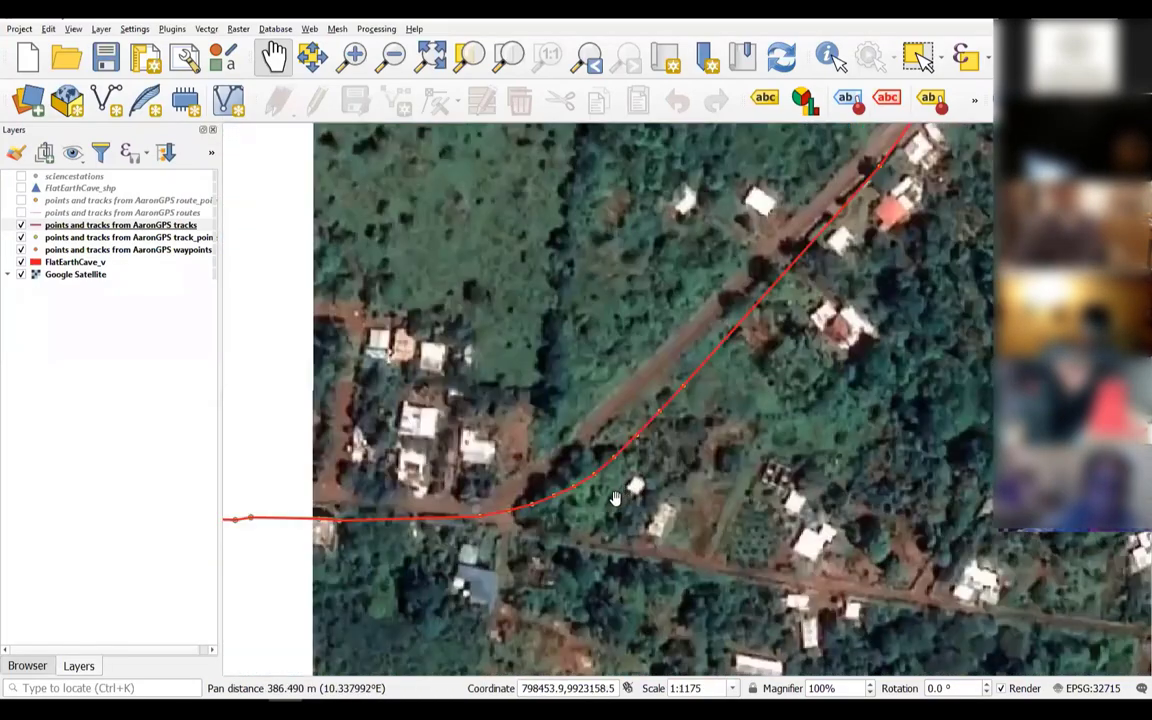
{"action": "left_click_drag", "start_coordinate": [617, 500], "coordinate": [849, 415]}
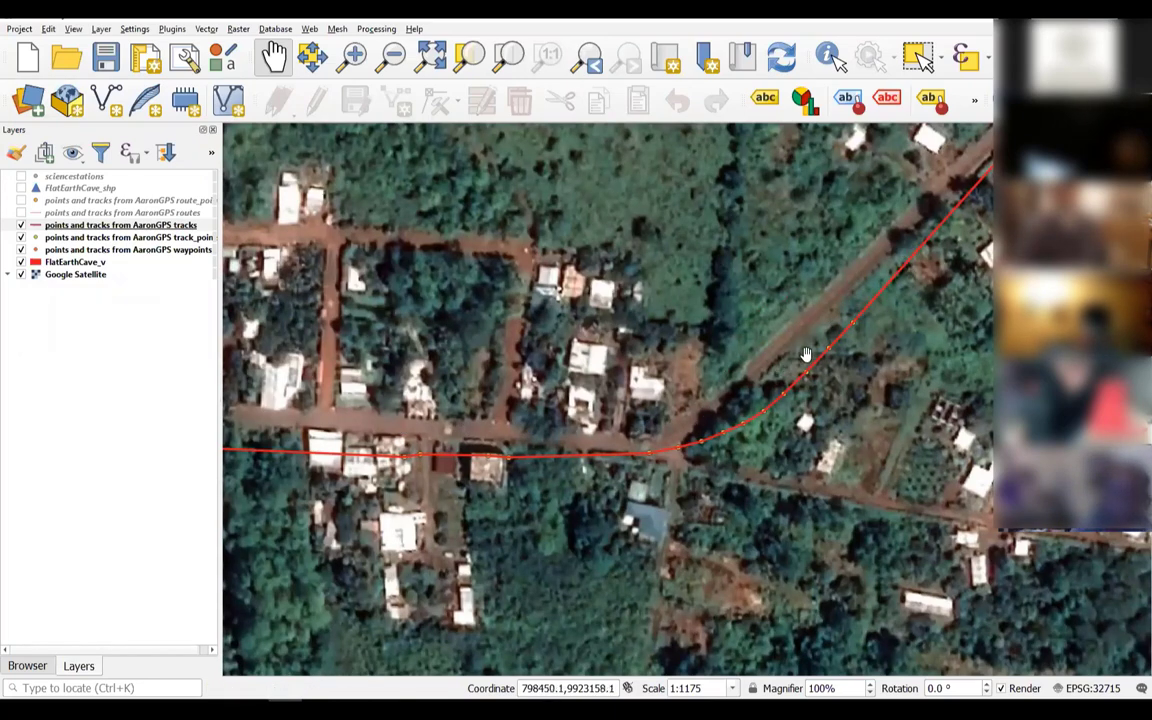
{"action": "left_click_drag", "start_coordinate": [815, 280], "coordinate": [560, 490]}
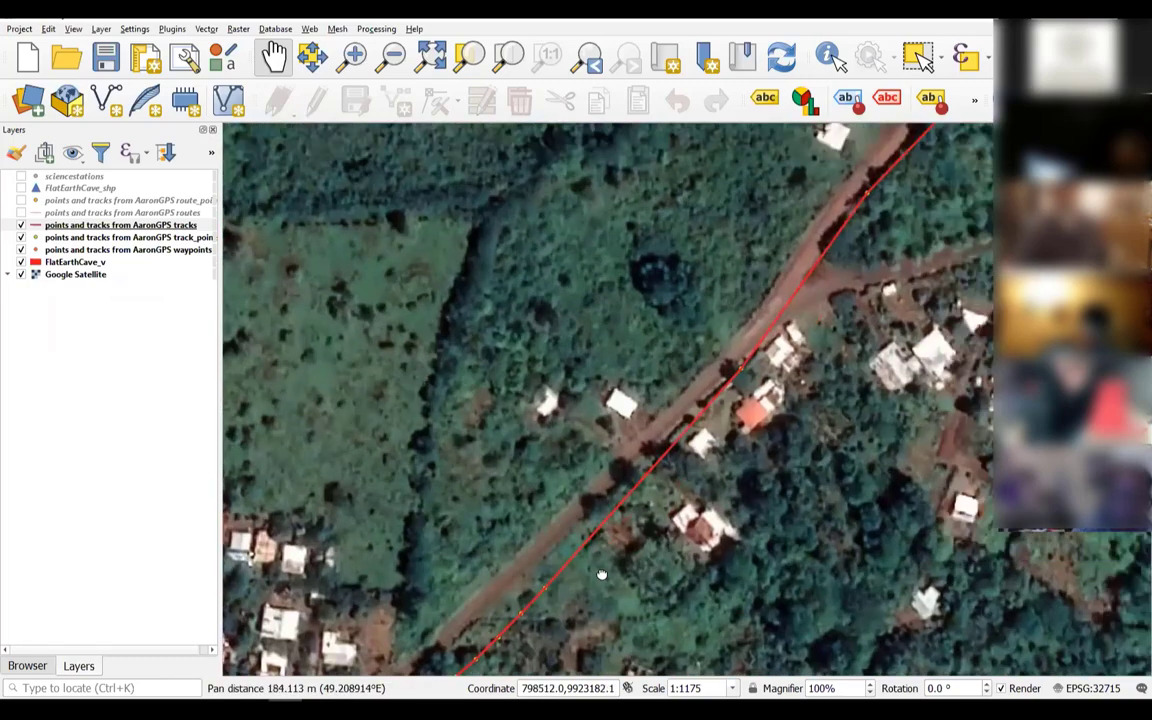
{"action": "left_click_drag", "start_coordinate": [693, 432], "coordinate": [671, 442]}
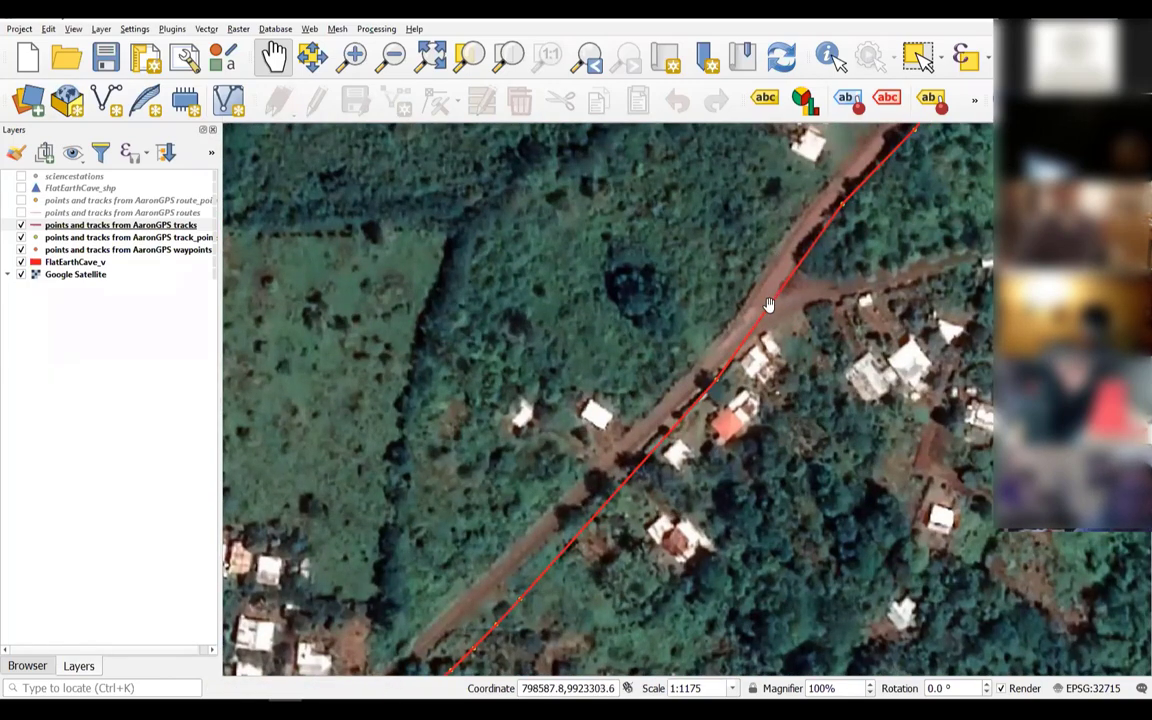
{"action": "left_click_drag", "start_coordinate": [858, 205], "coordinate": [738, 390]}
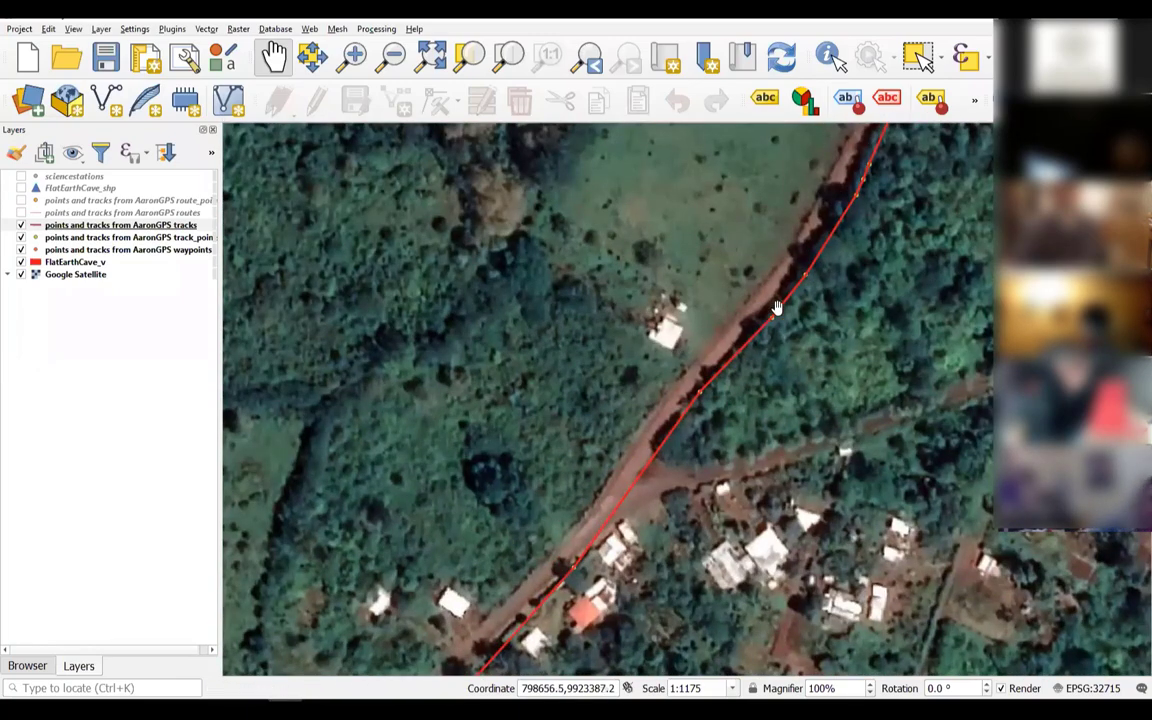
{"action": "scroll", "coordinate": [772, 322], "scroll_direction": "down", "scroll_amount": 1}
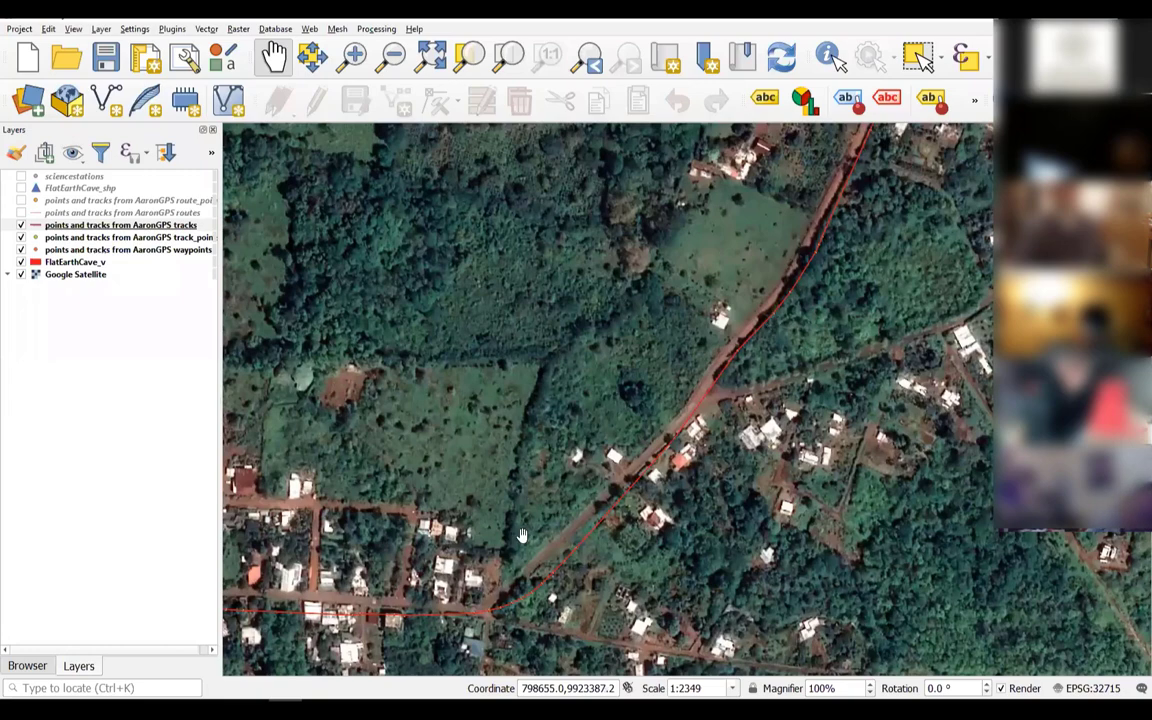
{"action": "left_click_drag", "start_coordinate": [432, 524], "coordinate": [715, 347]}
{"action": "left_click_drag", "start_coordinate": [460, 487], "coordinate": [834, 450]}
{"action": "left_click_drag", "start_coordinate": [601, 489], "coordinate": [288, 406]}
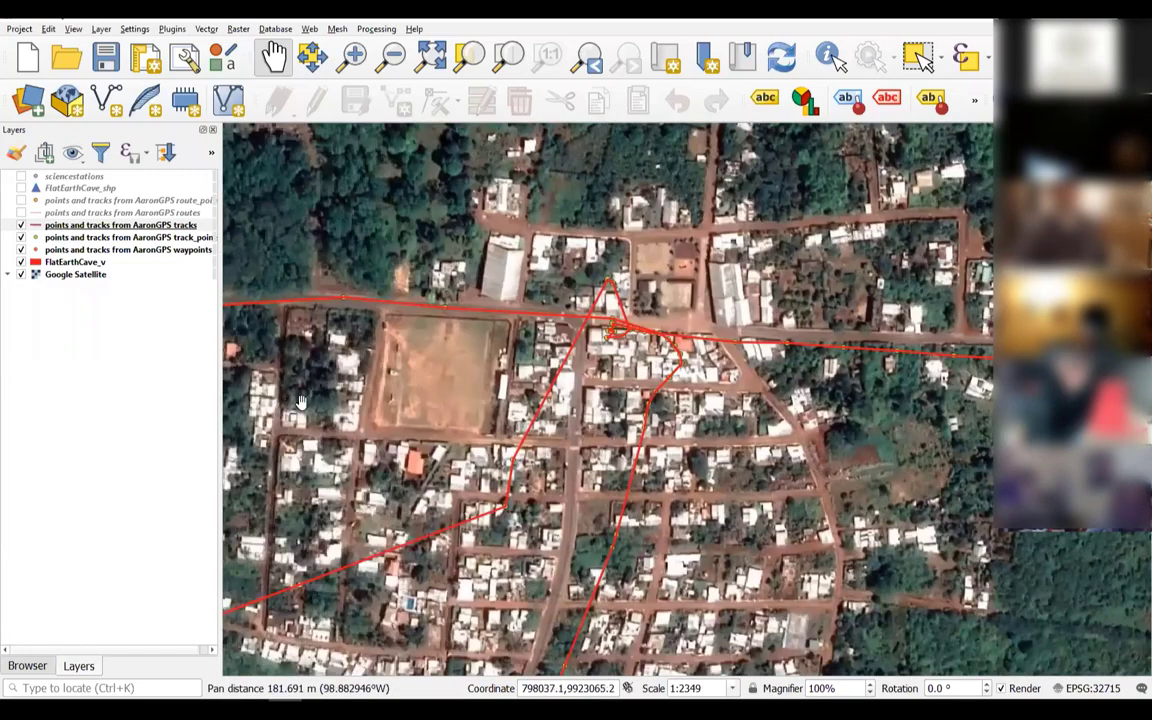
{"action": "scroll", "coordinate": [736, 371], "scroll_direction": "down", "scroll_amount": 2}
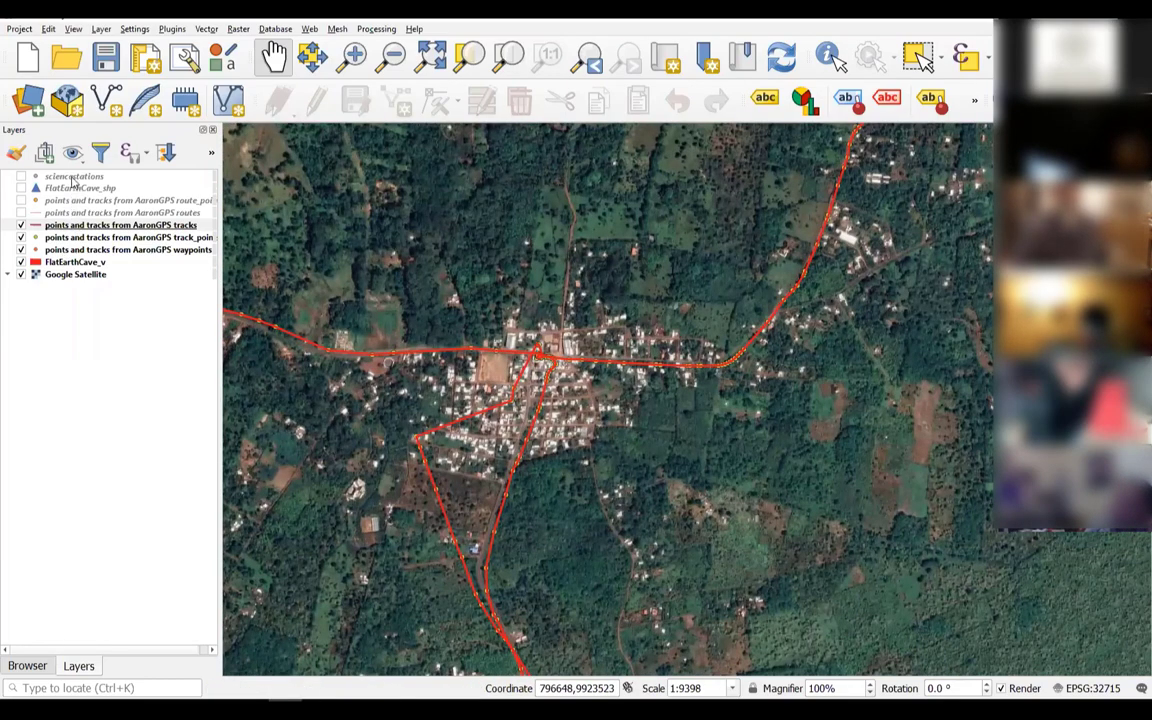
Zoom the map to the FlatEarthCave_v layer and examine the ranch terrain and trails north-east of the cave
{"action": "right_click", "coordinate": [64, 262]}
{"action": "left_click", "coordinate": [90, 266]}
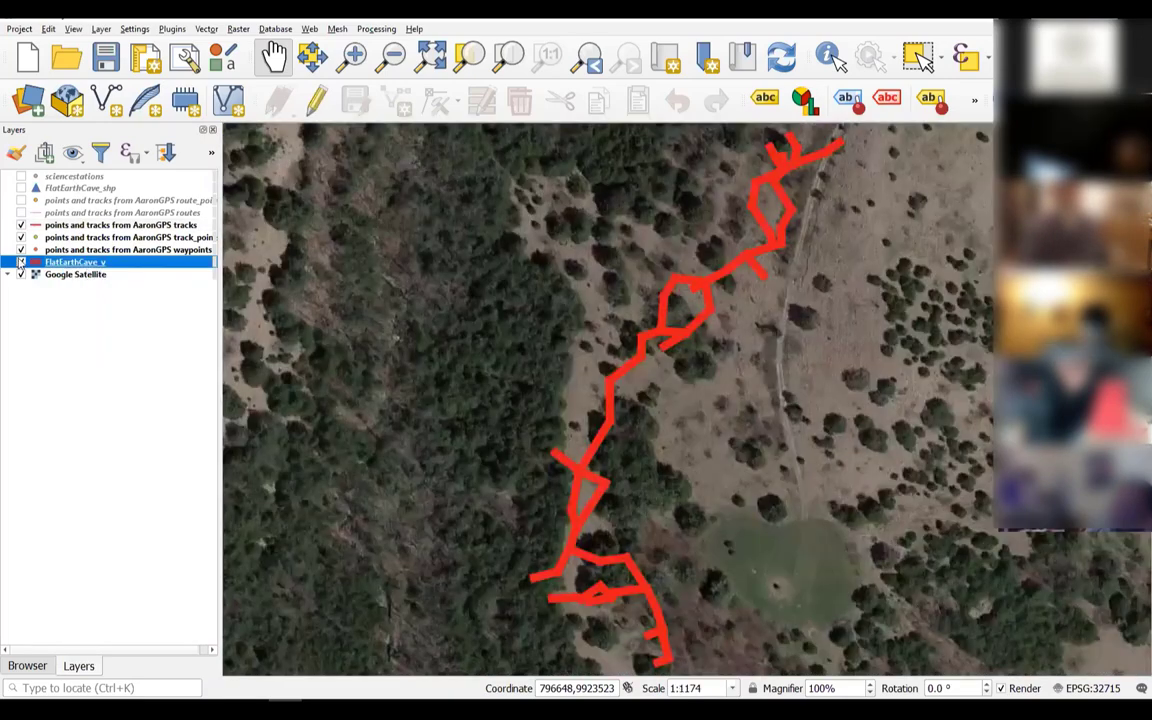
{"action": "scroll", "coordinate": [849, 485], "scroll_direction": "down", "scroll_amount": 1}
{"action": "left_click_drag", "start_coordinate": [884, 337], "coordinate": [710, 478]}
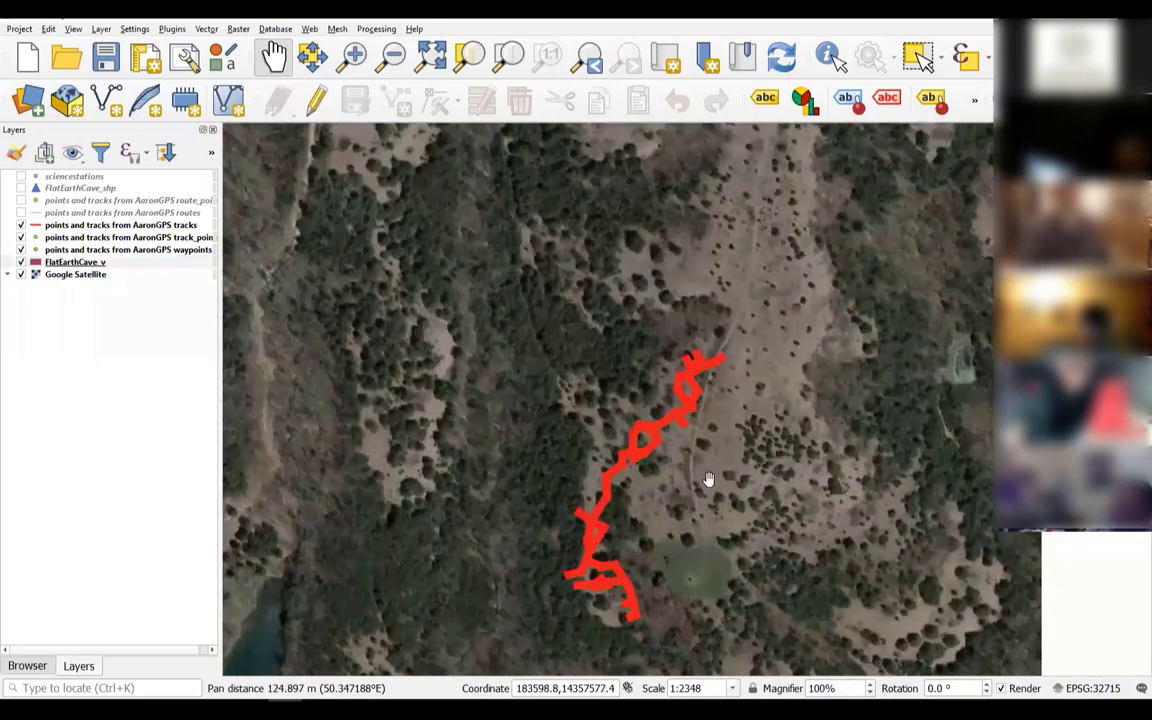
{"action": "left_click_drag", "start_coordinate": [884, 340], "coordinate": [753, 485]}
{"action": "left_click_drag", "start_coordinate": [827, 328], "coordinate": [817, 357]}
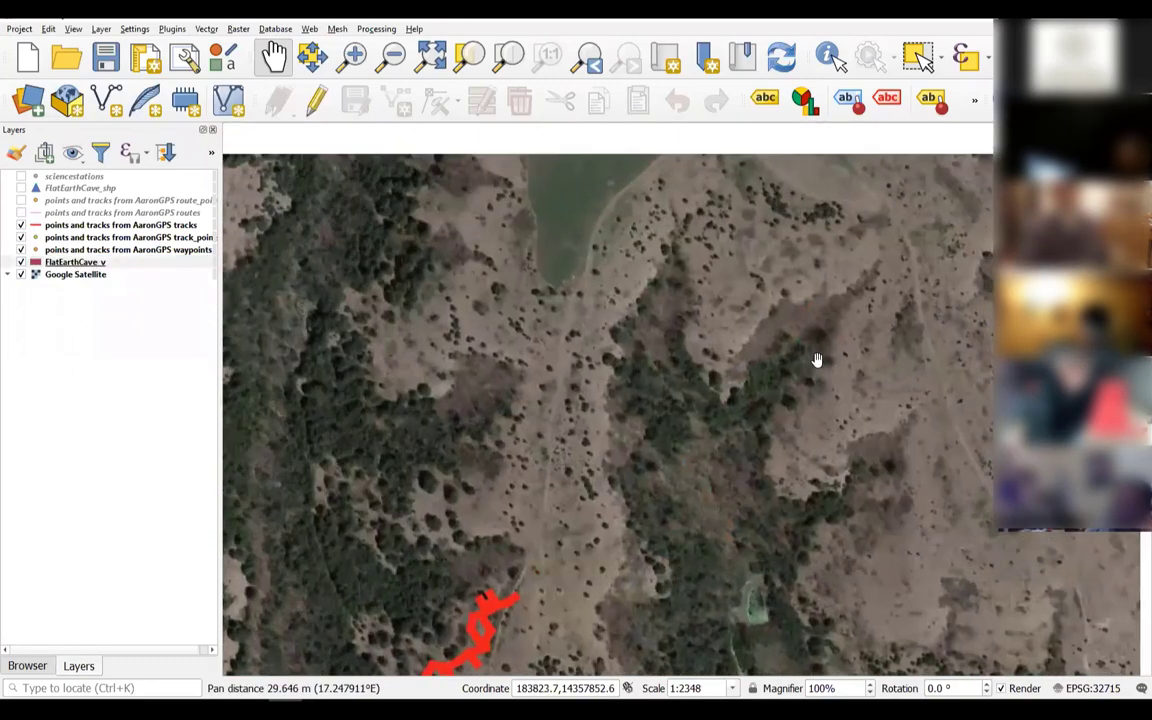
{"action": "scroll", "coordinate": [817, 357], "scroll_direction": "down", "scroll_amount": 1}
{"action": "left_click_drag", "start_coordinate": [819, 421], "coordinate": [718, 419]}
{"action": "left_click_drag", "start_coordinate": [788, 336], "coordinate": [718, 433]}
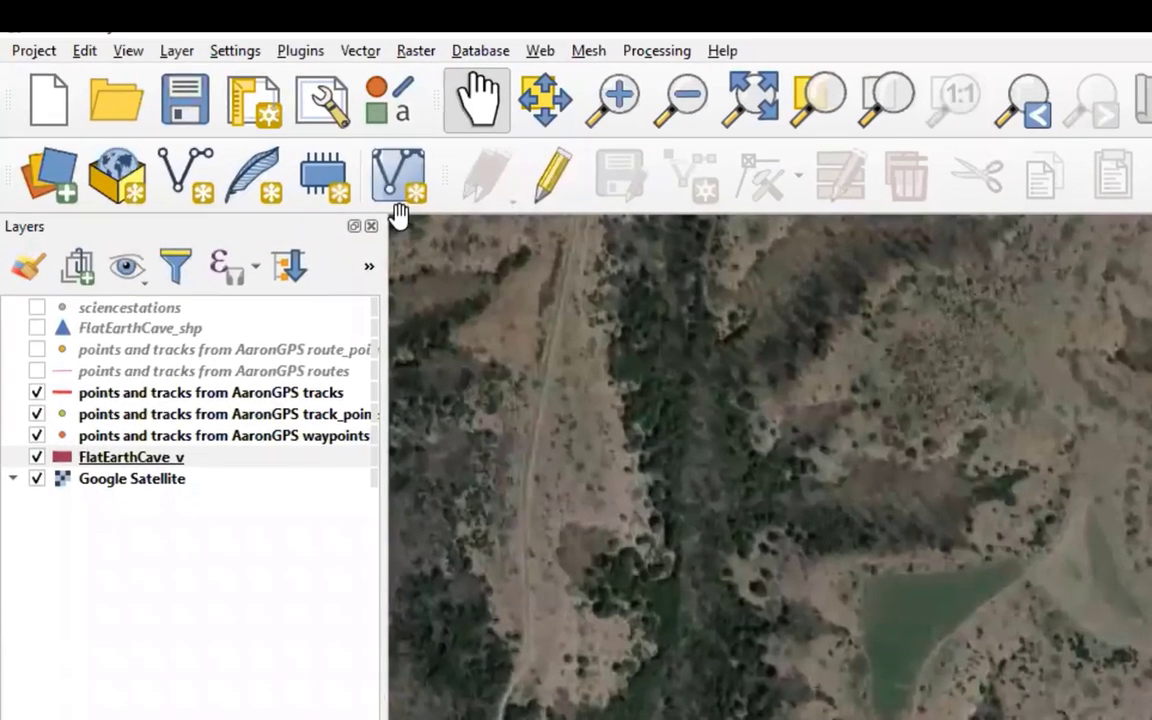
Start a new shapefile layer with the file name RanchTrails and the Line geometry type
{"action": "left_click", "coordinate": [177, 50]}
{"action": "mouse_move", "coordinate": [250, 104]}
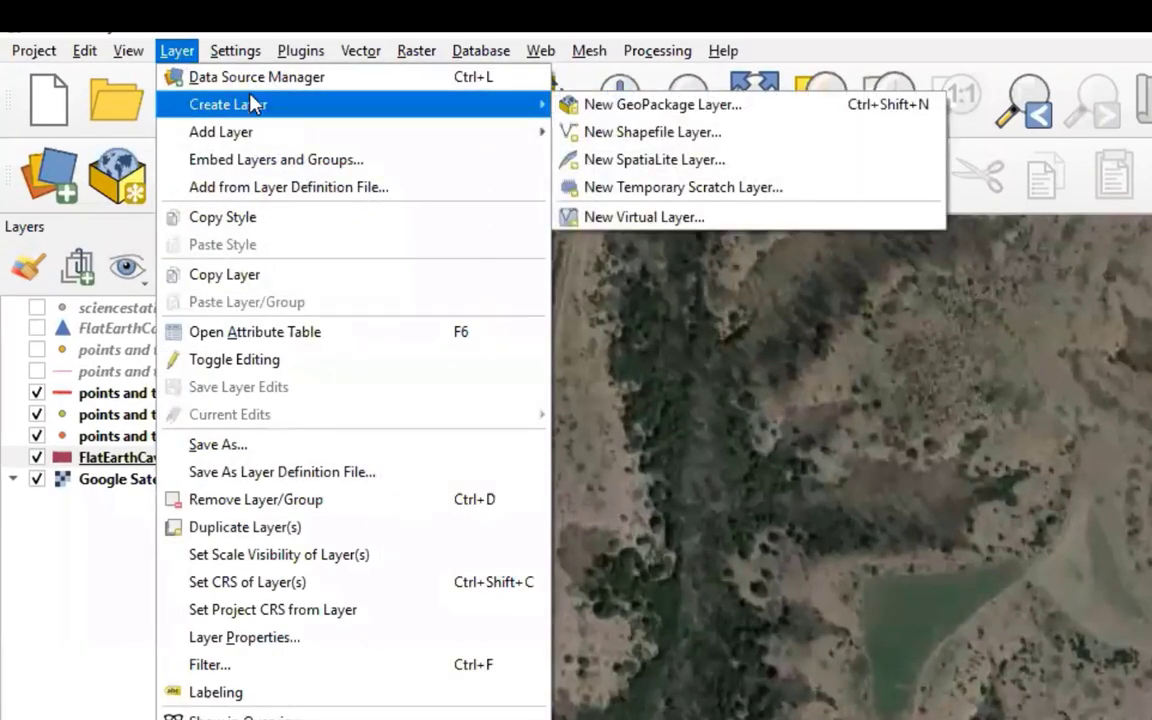
{"action": "left_click", "coordinate": [660, 132]}
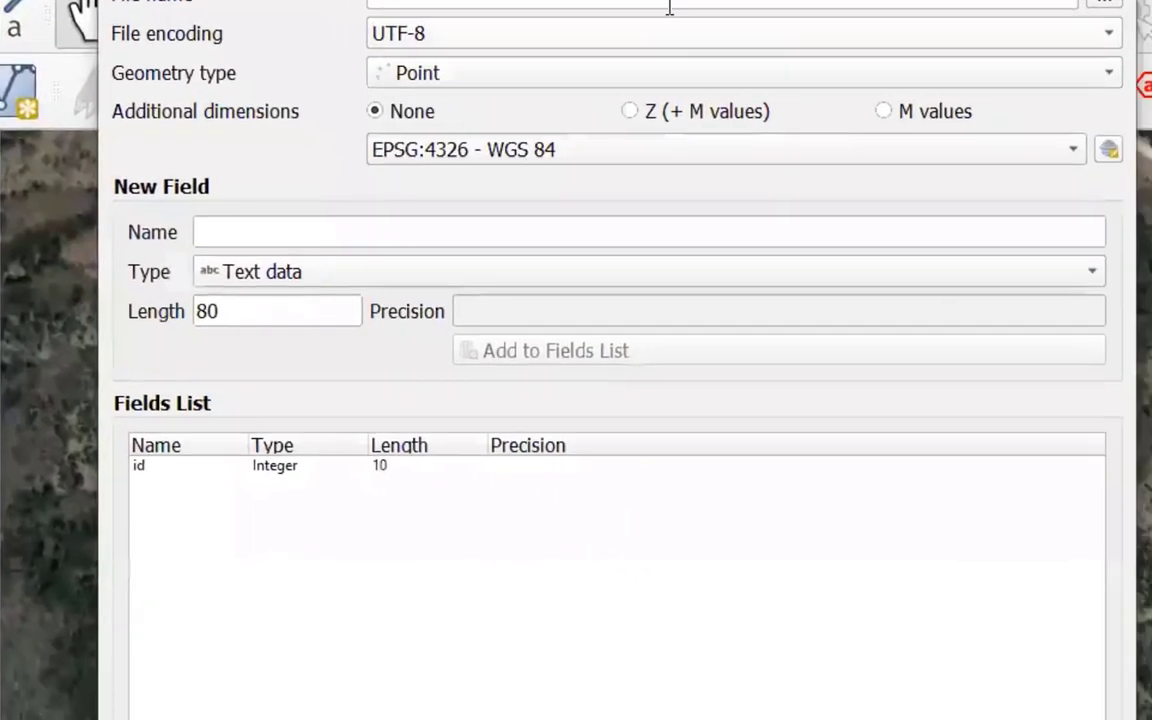
{"action": "left_click", "coordinate": [843, 54]}
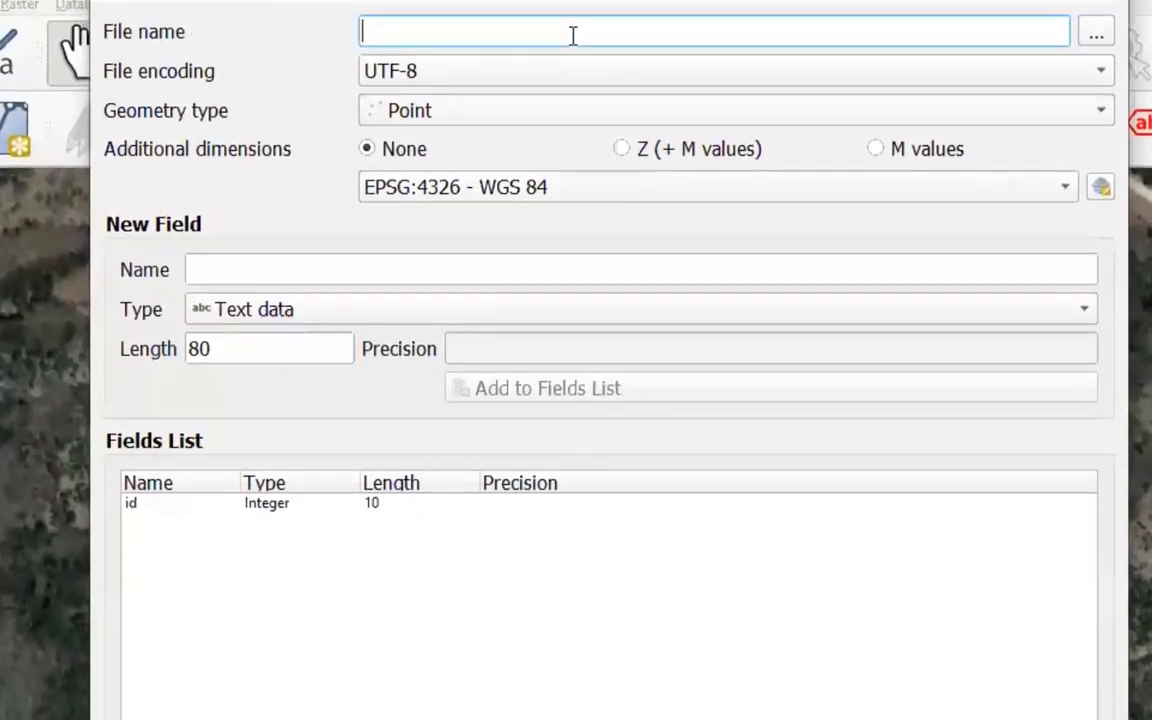
{"action": "type", "text": "Ra"}
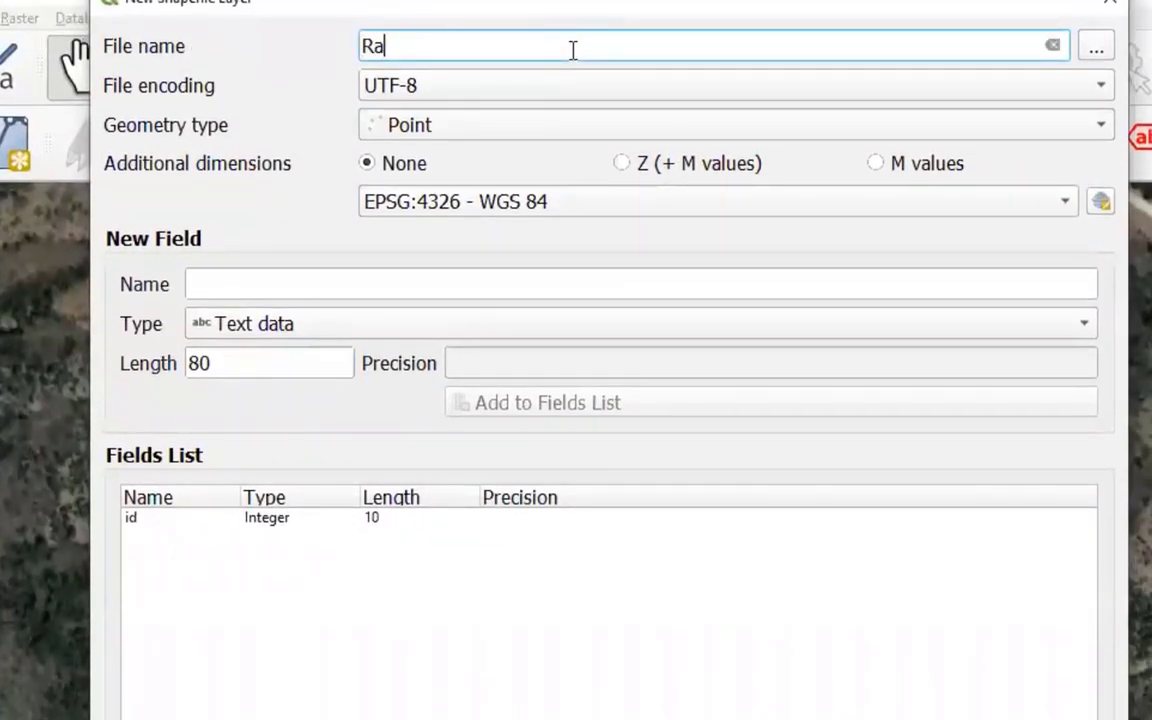
{"action": "type", "text": "nchTrails"}
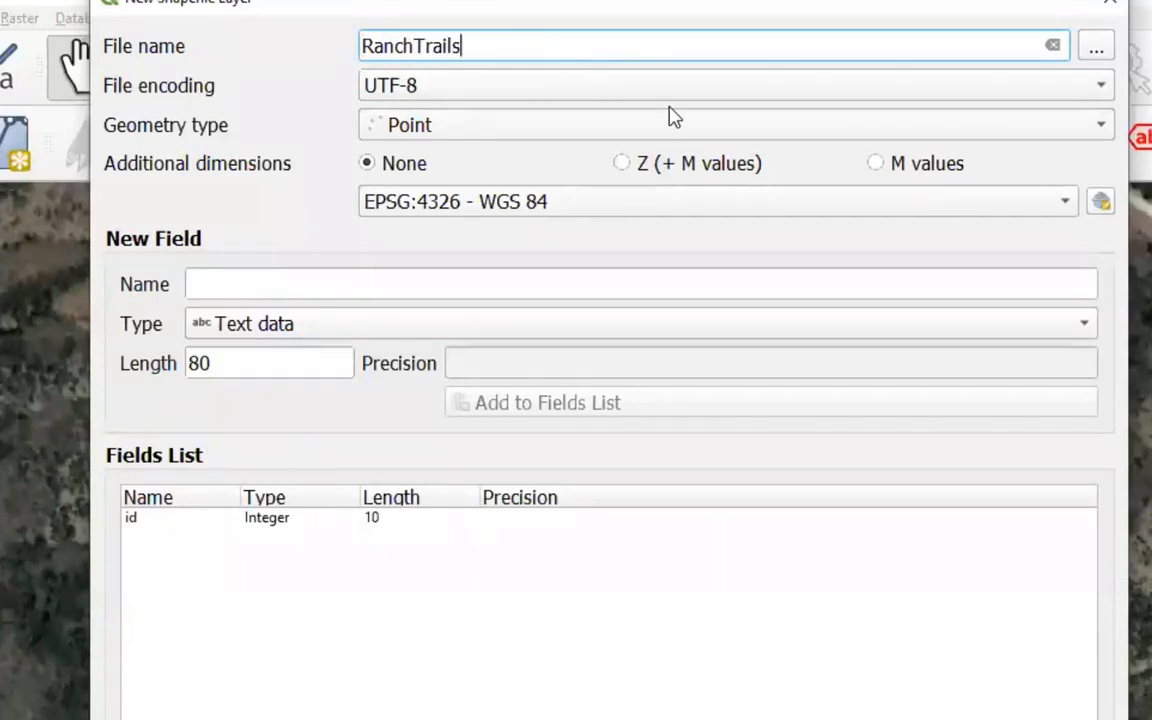
{"action": "left_click", "coordinate": [478, 135]}
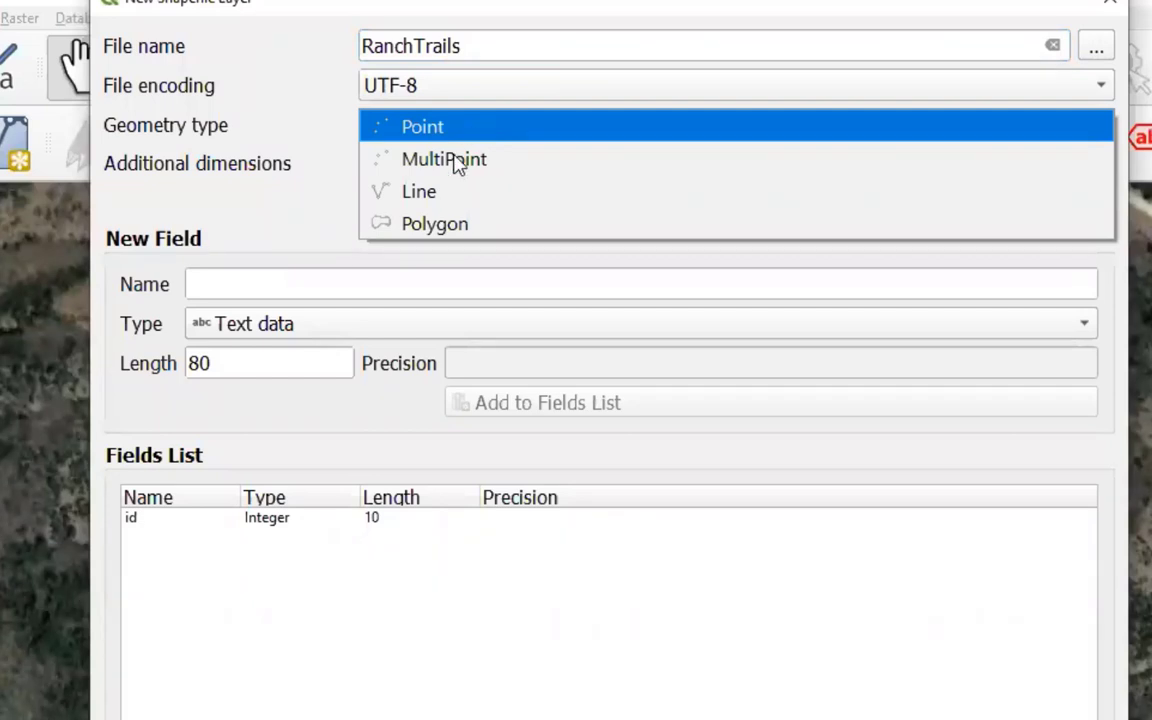
{"action": "left_click", "coordinate": [441, 194]}
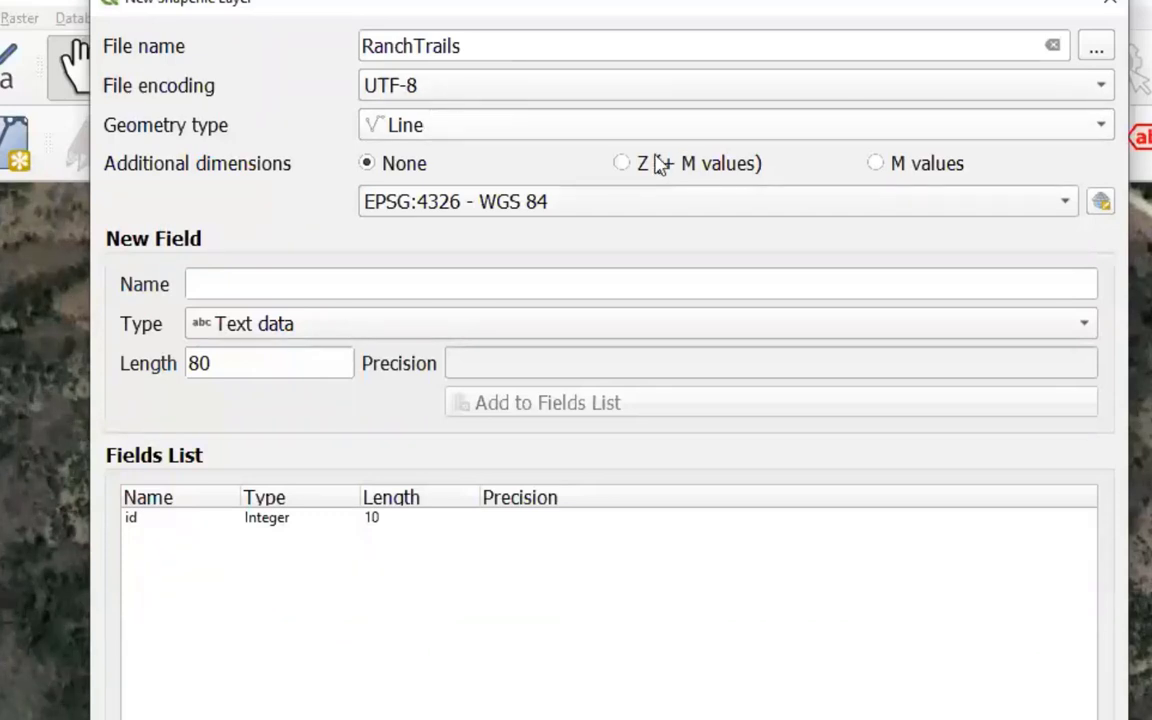
Save RanchTrails.shp in the folder that holds the FlatEarthCave shapefiles and create the layer with EPSG:4326 - WGS 84 and only the id field
{"action": "left_click", "coordinate": [232, 284]}
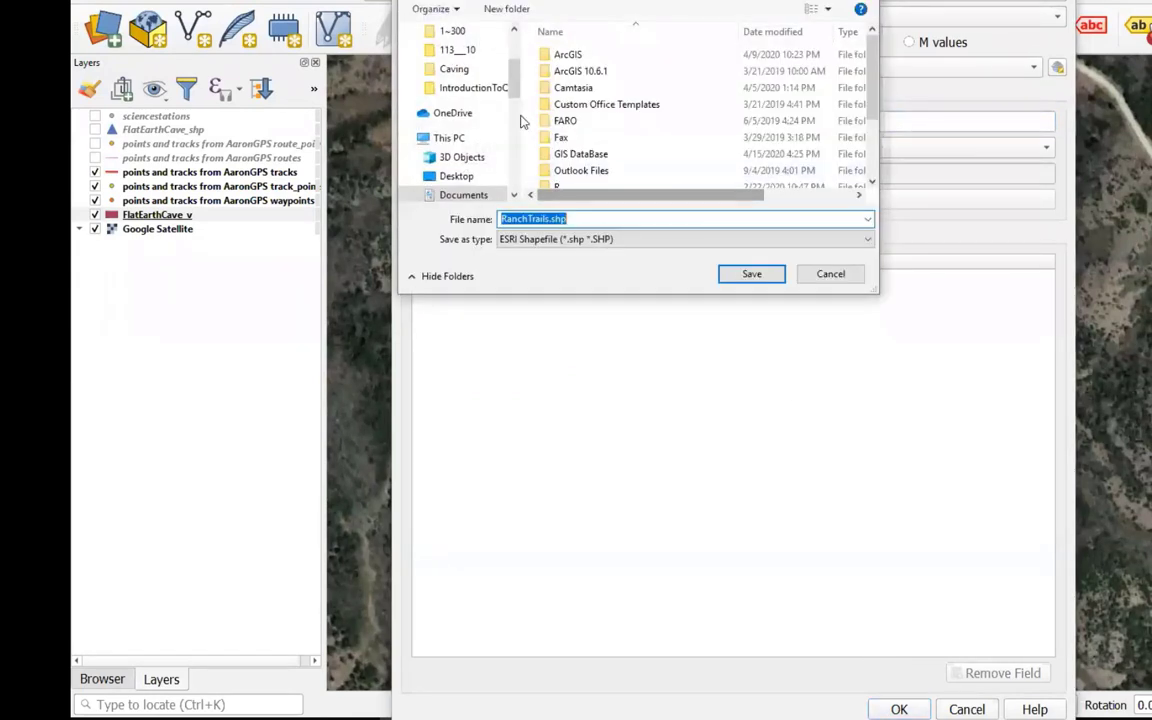
{"action": "type", "text": "RanchTrails.shp"}
{"action": "left_click", "coordinate": [455, 88]}
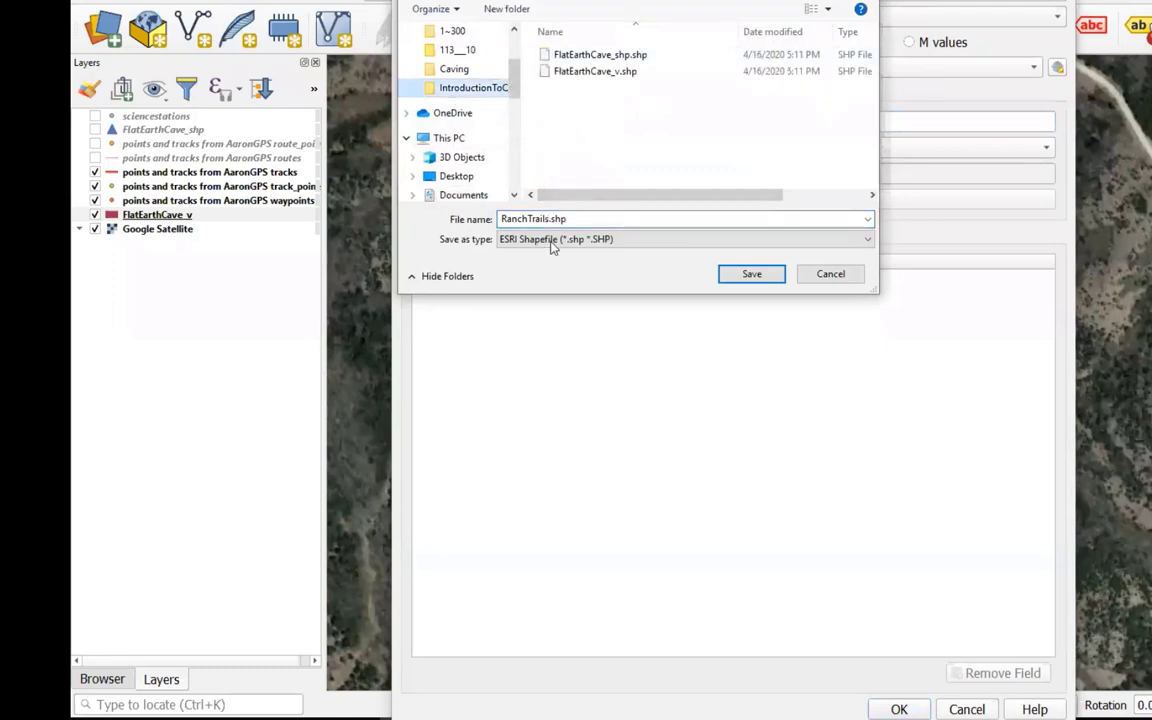
{"action": "left_click", "coordinate": [757, 276]}
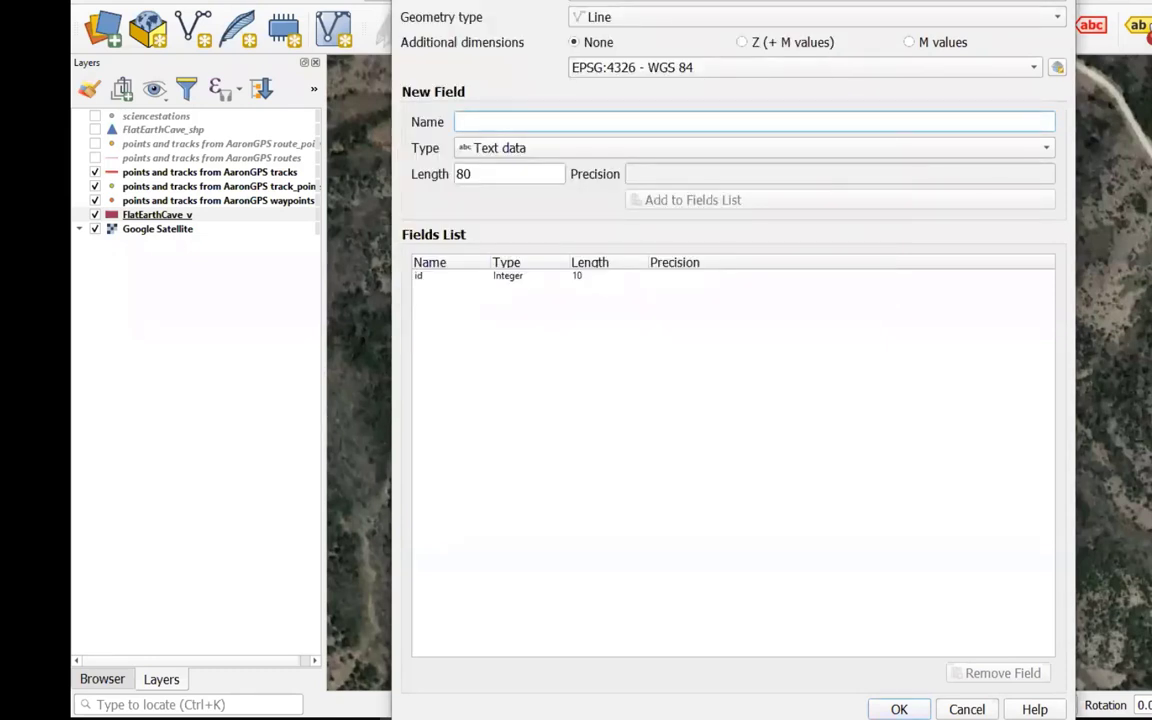
{"action": "left_click", "coordinate": [899, 709]}
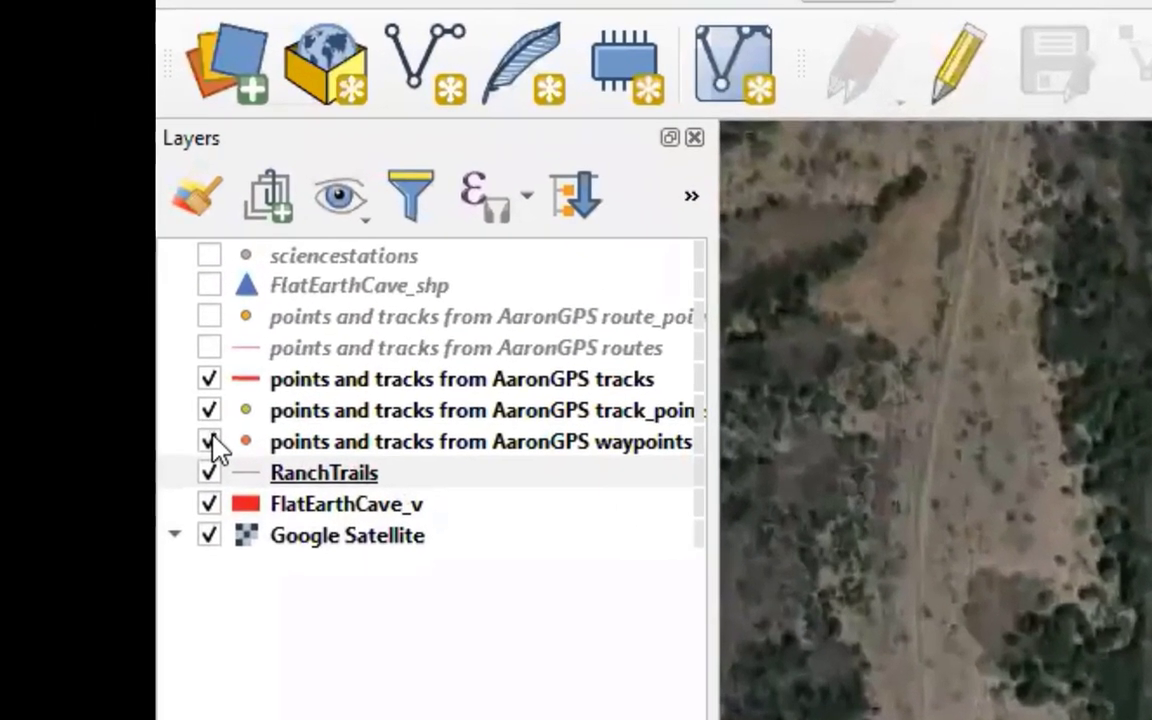
Hide the GPX waypoints, track_points and tracks layers
{"action": "left_click", "coordinate": [96, 200]}
{"action": "left_click", "coordinate": [208, 410]}
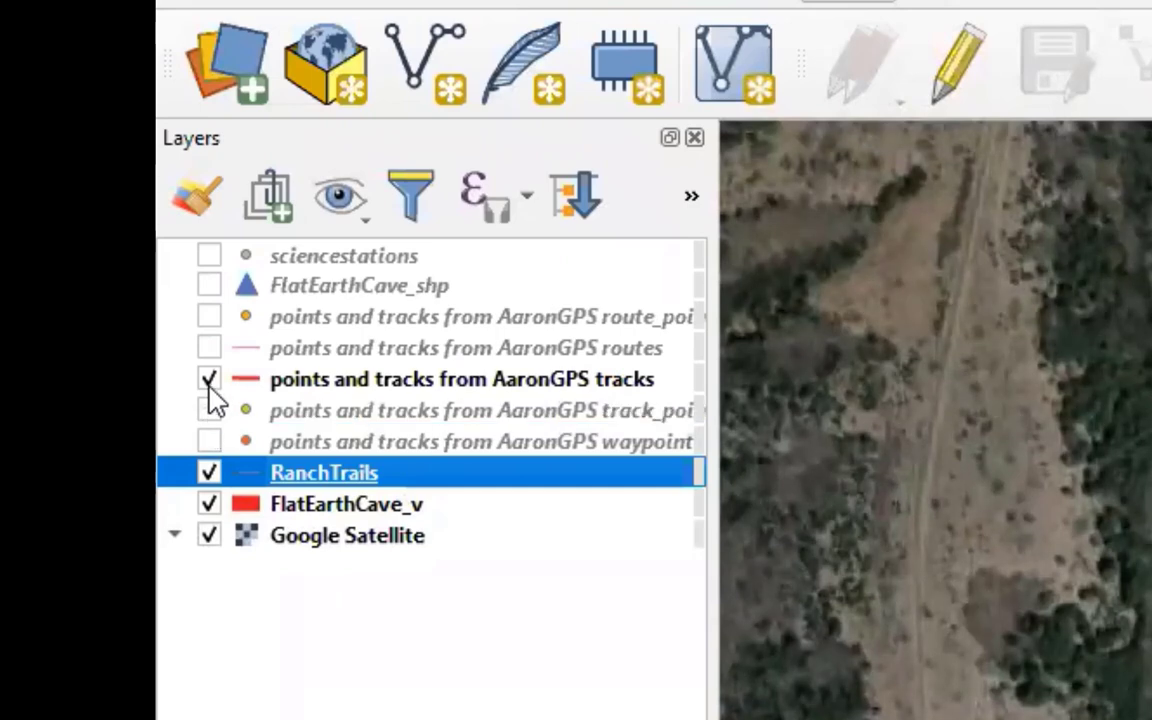
{"action": "left_click", "coordinate": [208, 379]}
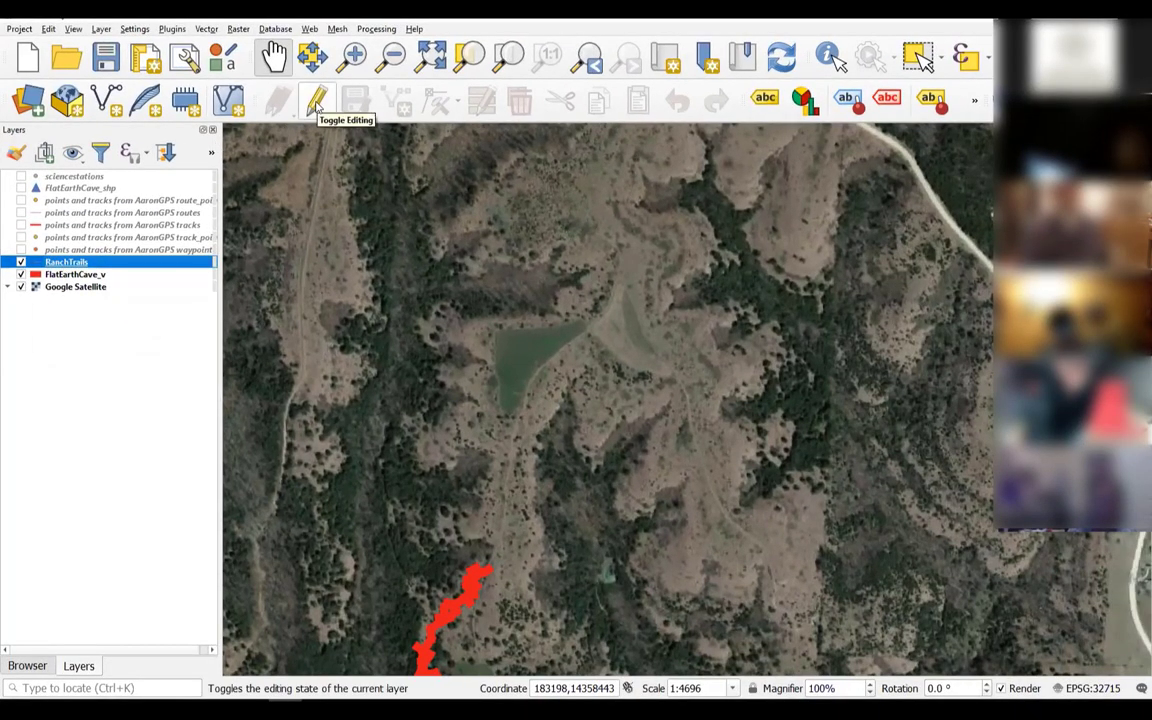
Enable editing on RanchTrails and digitize the trail from the cave's north end past the green field to the junction, leaving the id empty
{"action": "left_click", "coordinate": [316, 104]}
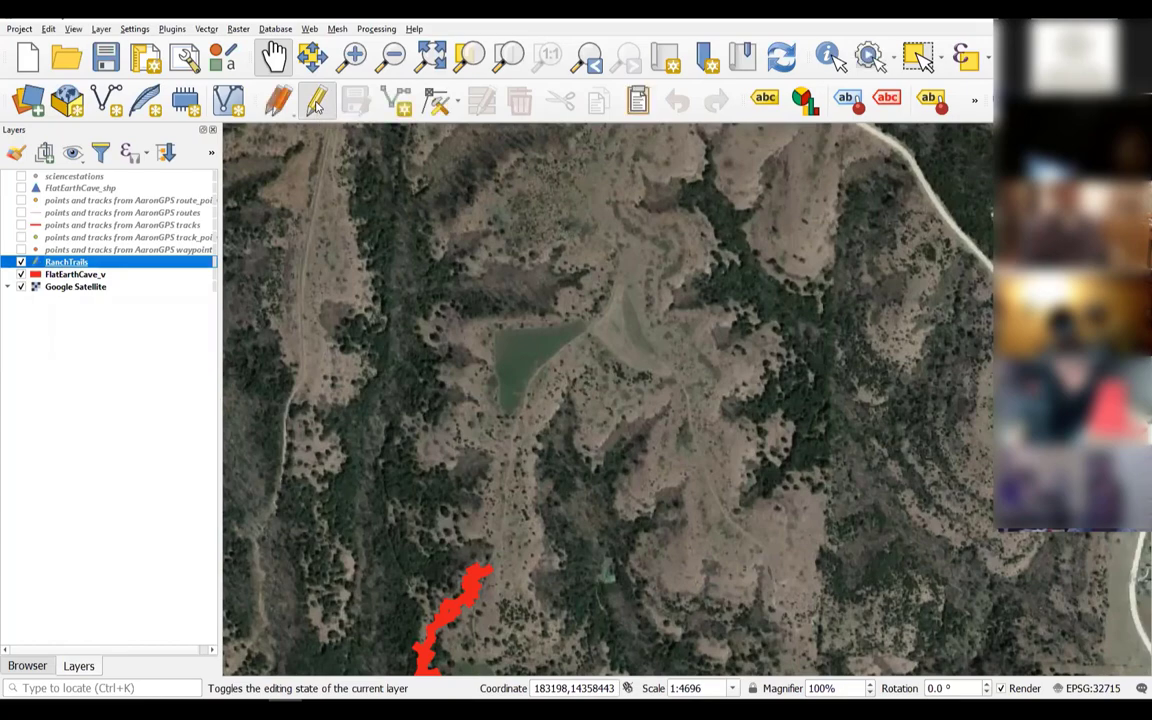
{"action": "left_click", "coordinate": [398, 106]}
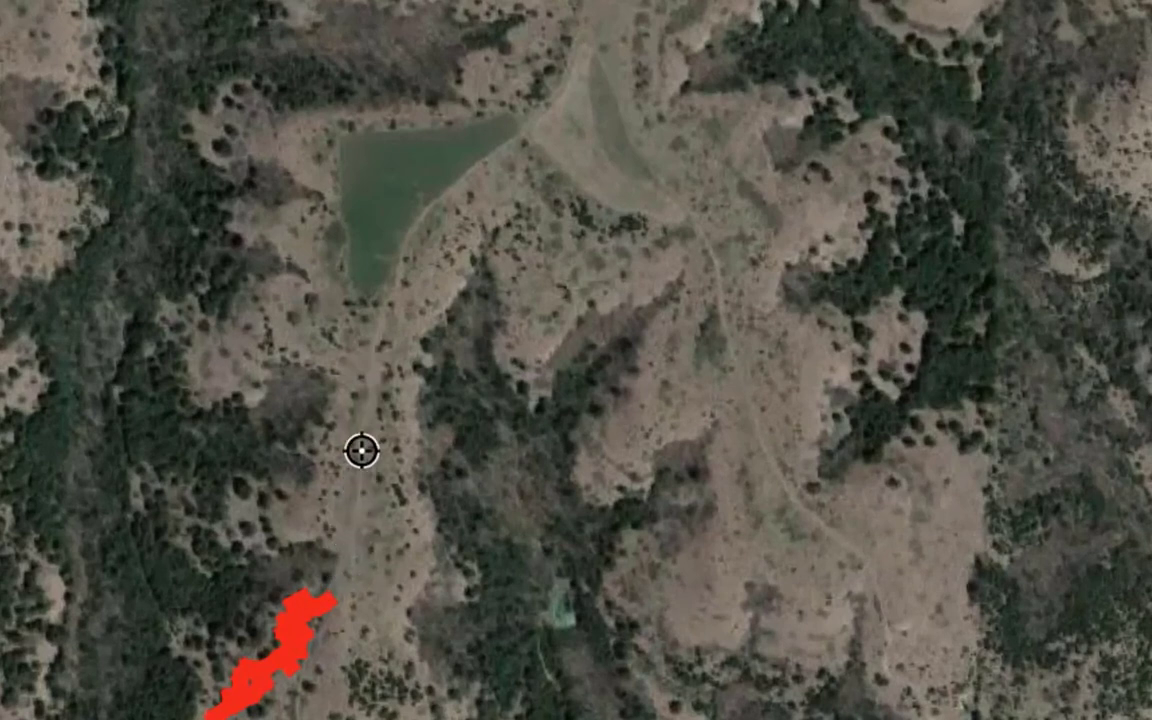
{"action": "left_click", "coordinate": [359, 445]}
{"action": "left_click", "coordinate": [378, 321]}
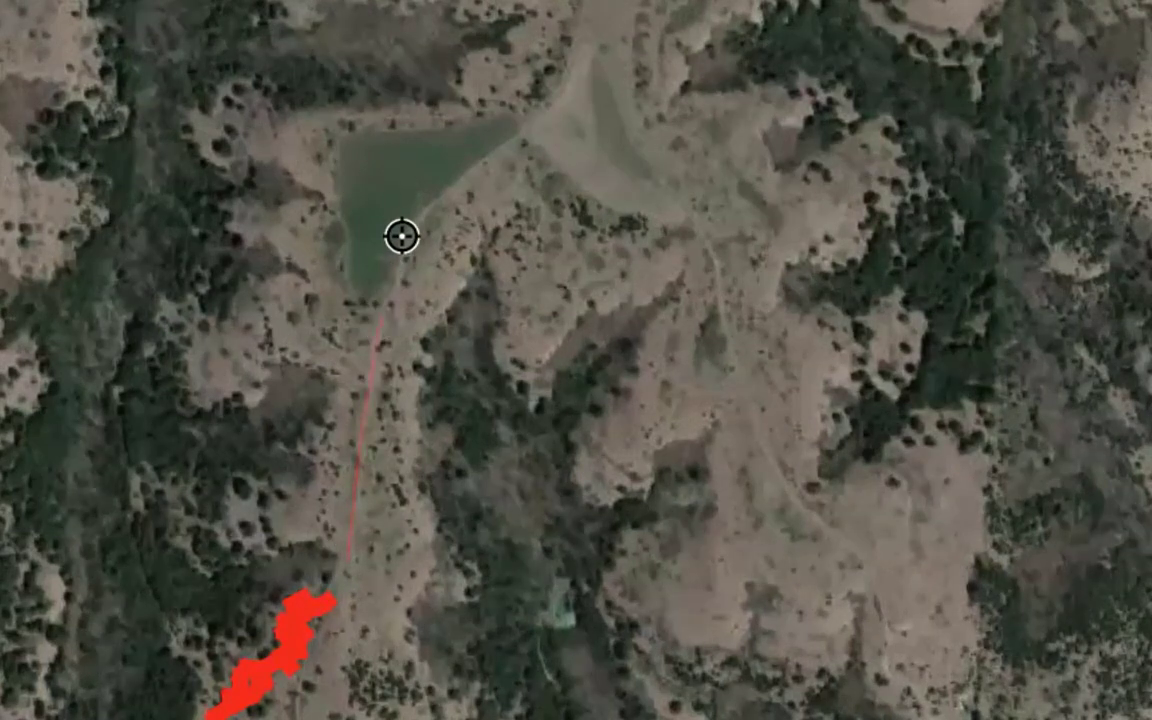
{"action": "left_click", "coordinate": [401, 238]}
{"action": "left_click", "coordinate": [453, 185]}
{"action": "left_click", "coordinate": [522, 127]}
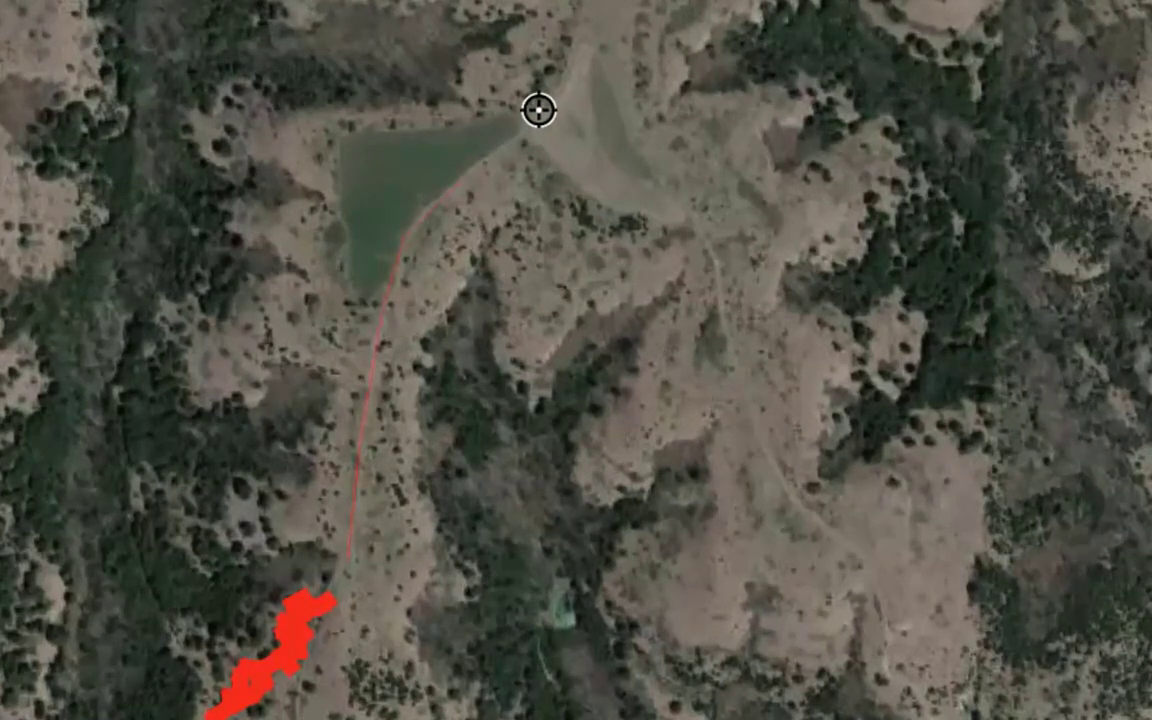
{"action": "right_click", "coordinate": [581, 47]}
{"action": "left_click", "coordinate": [584, 255]}
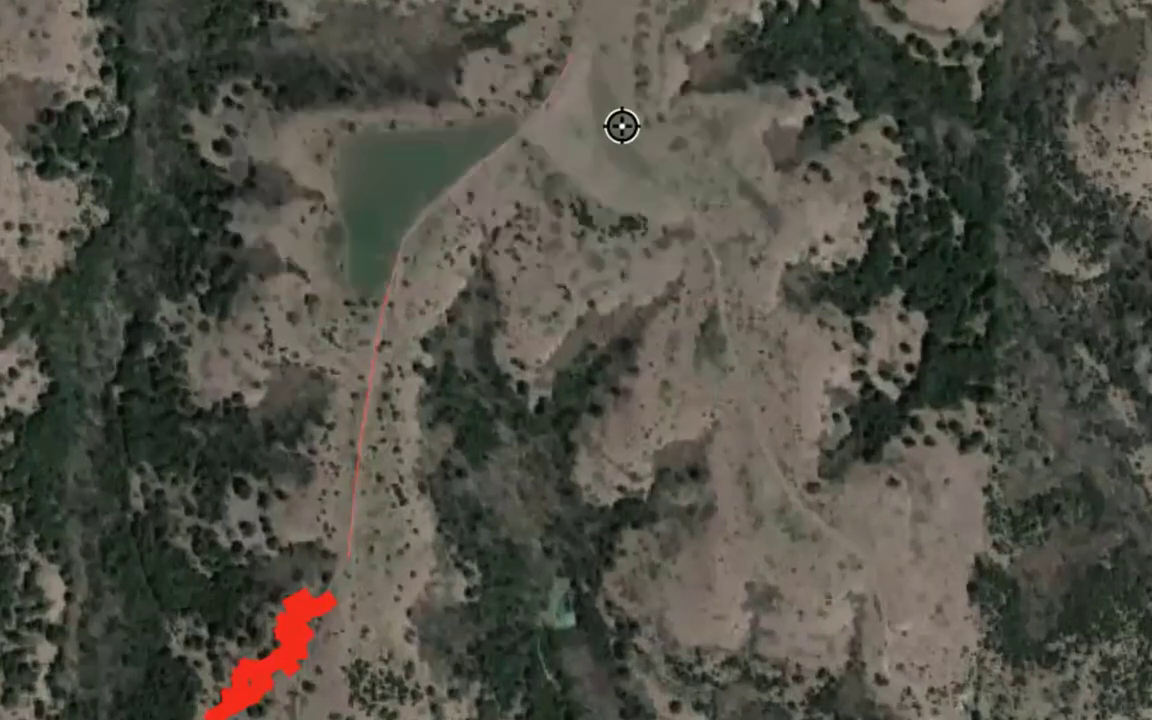
Digitize the eastern trail as a second line from beside the junction south-east to the open clearing, leaving the id empty
{"action": "left_click", "coordinate": [693, 221]}
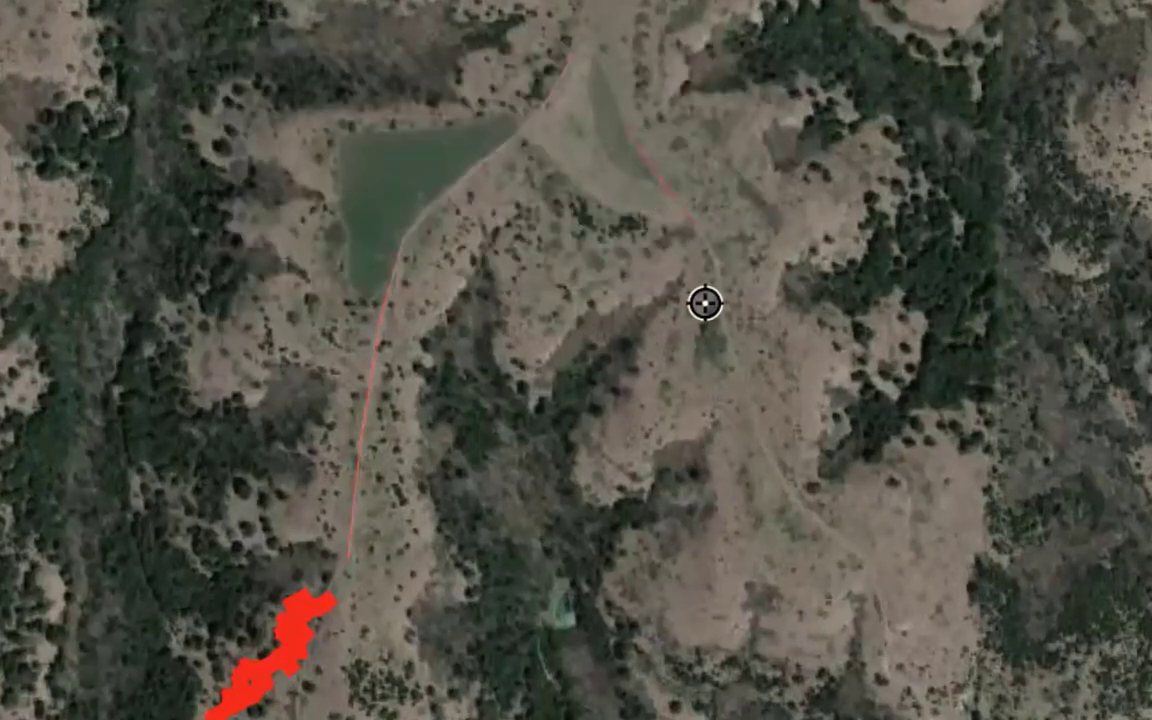
{"action": "left_click", "coordinate": [714, 289]}
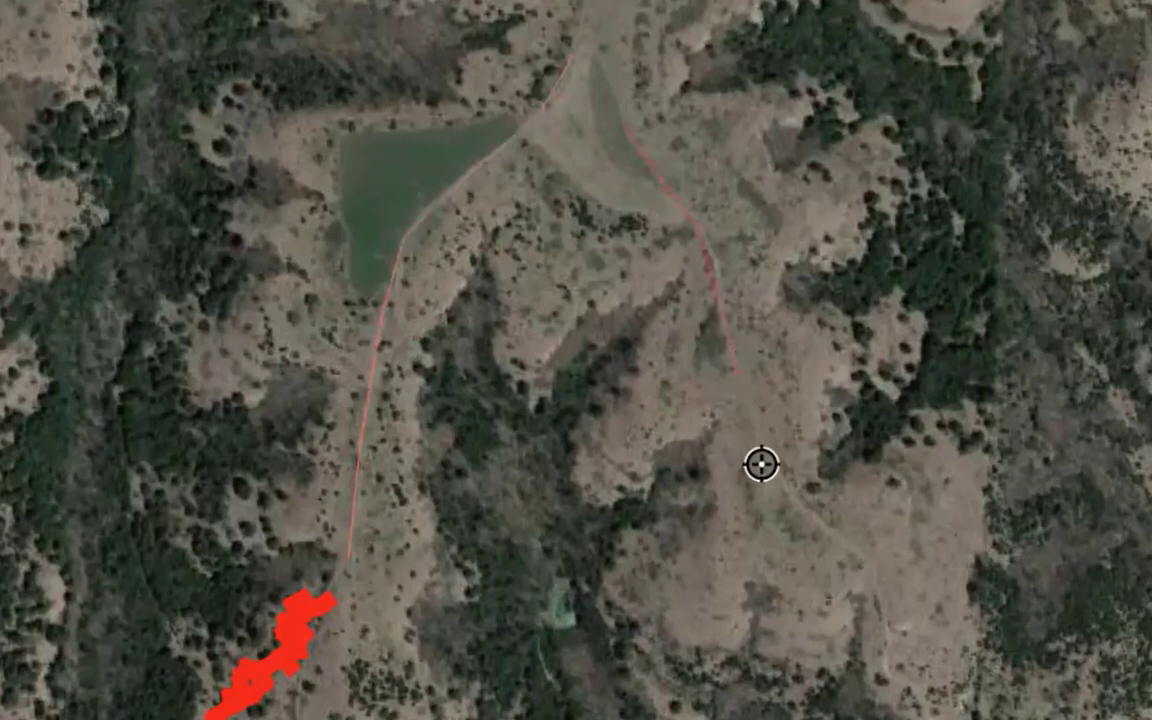
{"action": "left_click", "coordinate": [789, 494]}
{"action": "left_click", "coordinate": [799, 510]}
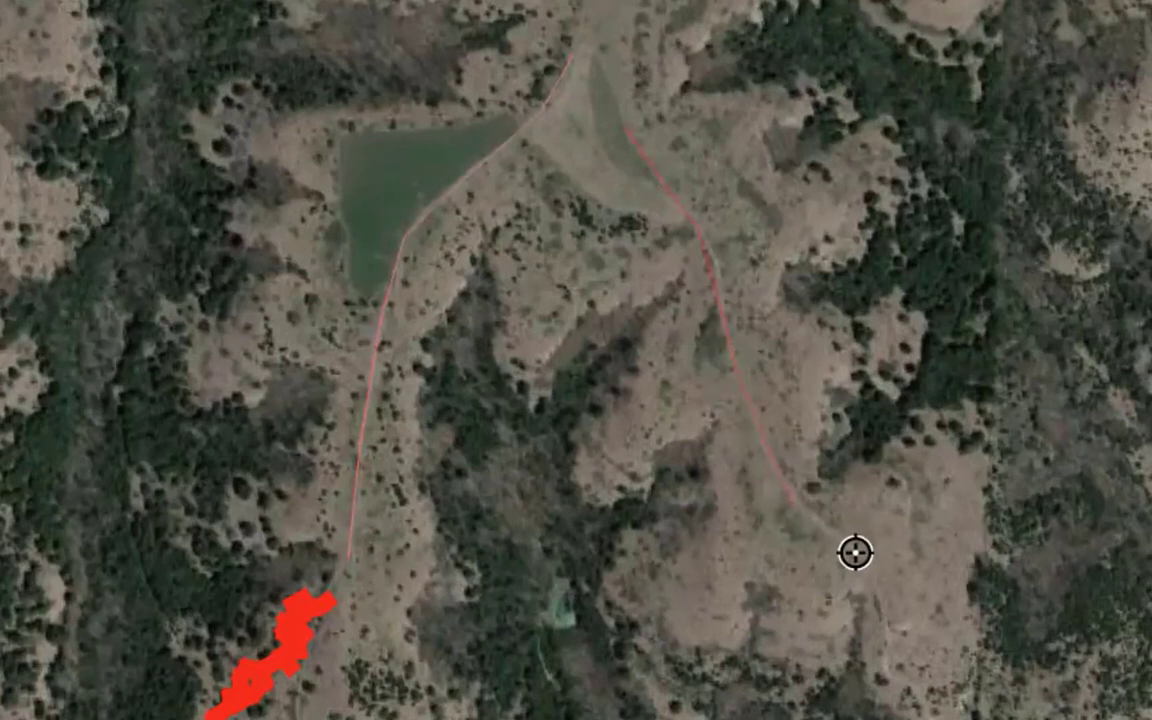
{"action": "right_click", "coordinate": [854, 551]}
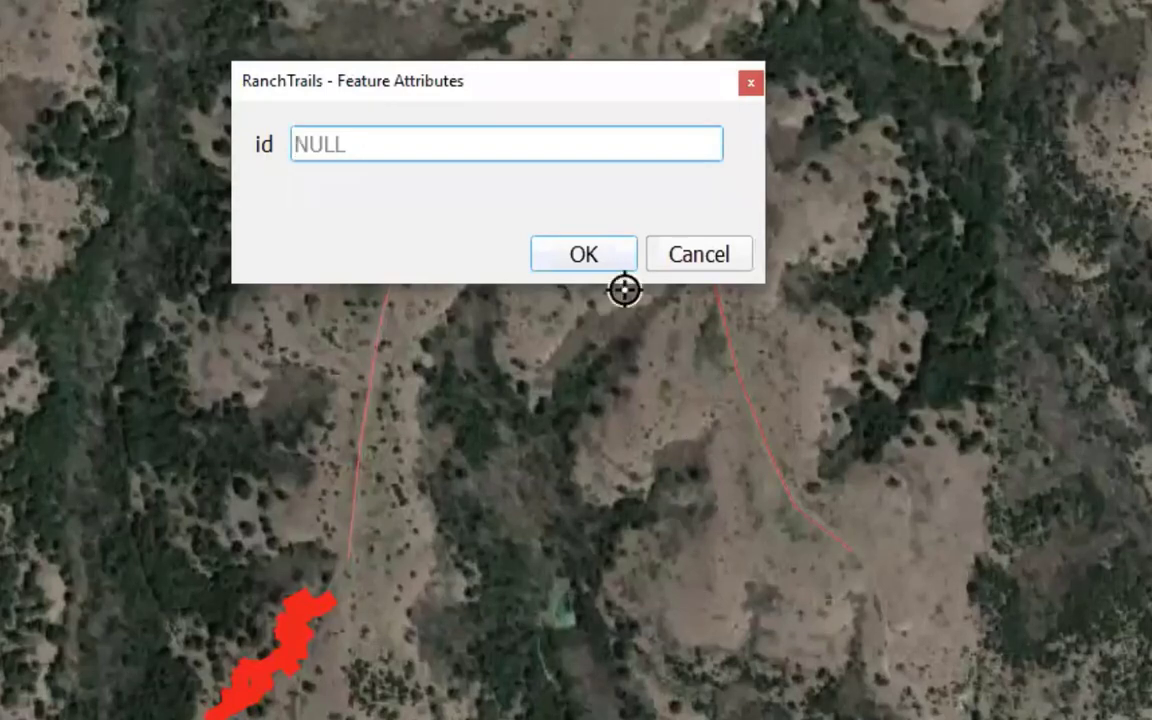
{"action": "left_click", "coordinate": [601, 256]}
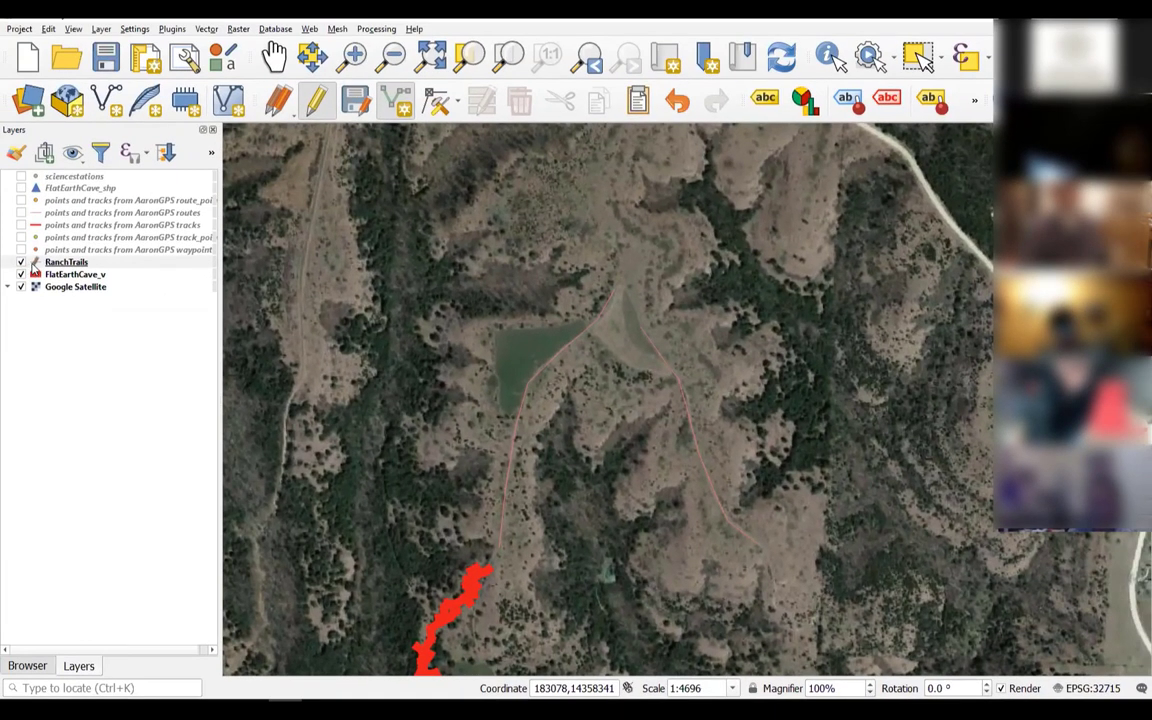
Style the RanchTrails lines in blue with a width of 2 millimetres
{"action": "left_click", "coordinate": [36, 263]}
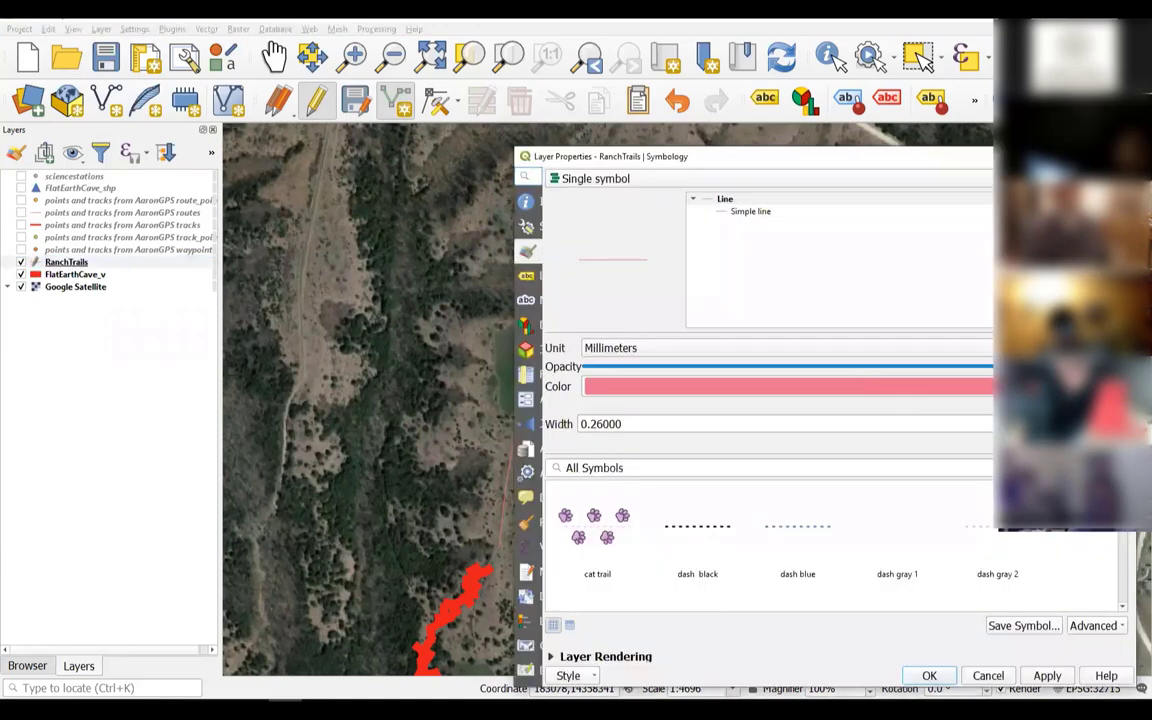
{"action": "left_click", "coordinate": [1100, 386]}
{"action": "left_click", "coordinate": [658, 603]}
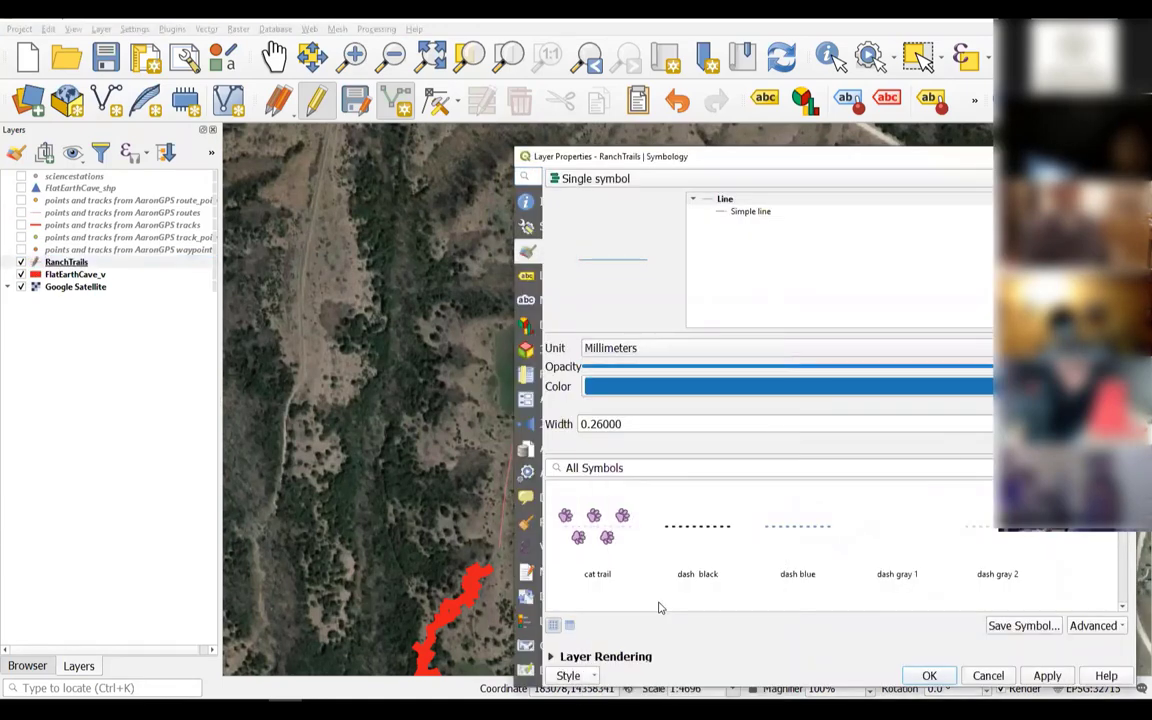
{"action": "double_click", "coordinate": [899, 425]}
{"action": "type", "text": "2"}
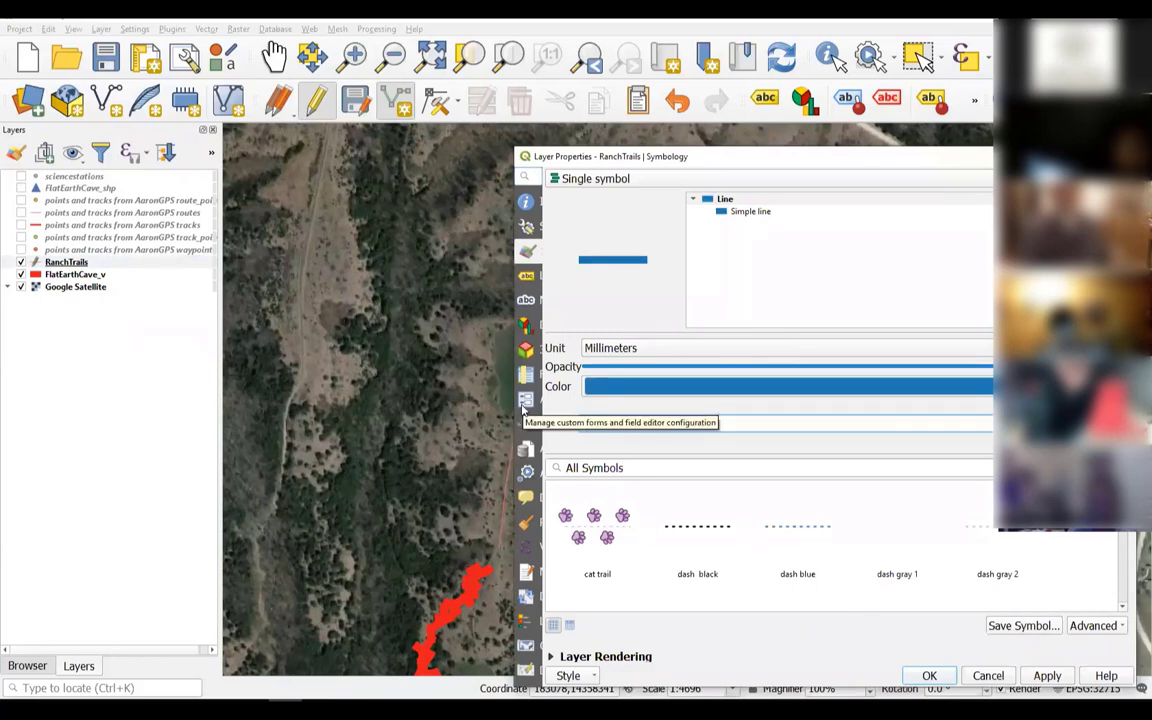
{"action": "left_click", "coordinate": [929, 676]}
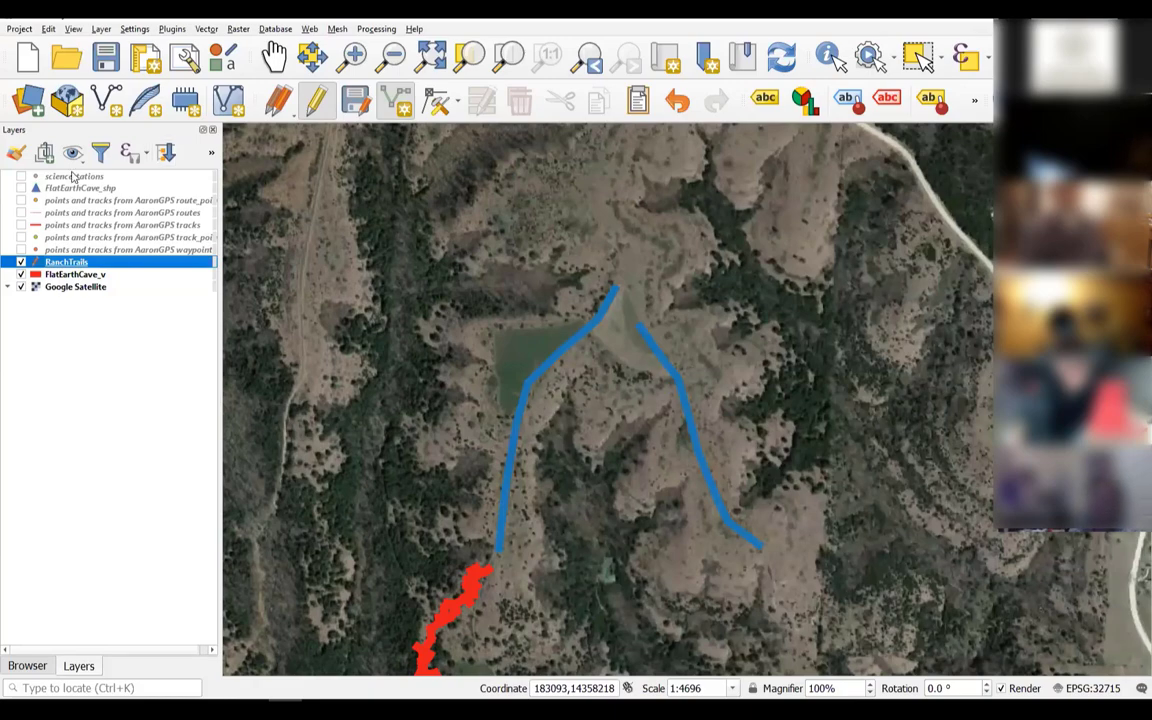
Start exporting the RanchTrails features in the GPS eXchange Format [GPX]
{"action": "right_click", "coordinate": [77, 266]}
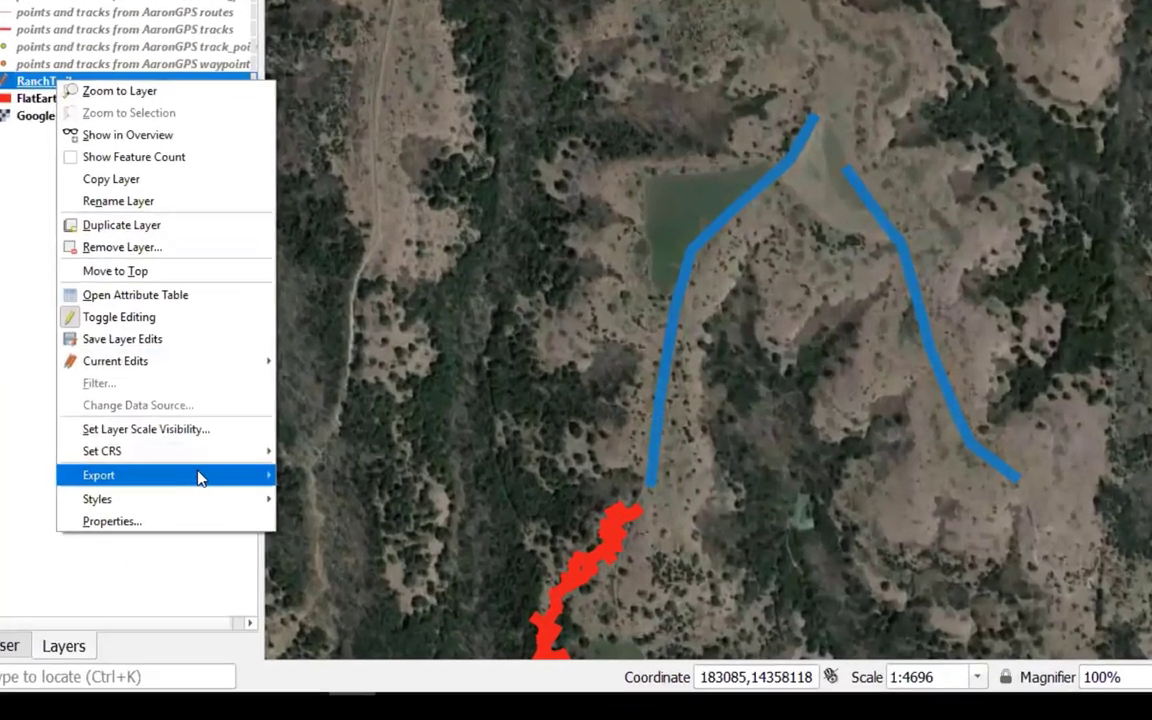
{"action": "mouse_move", "coordinate": [198, 477]}
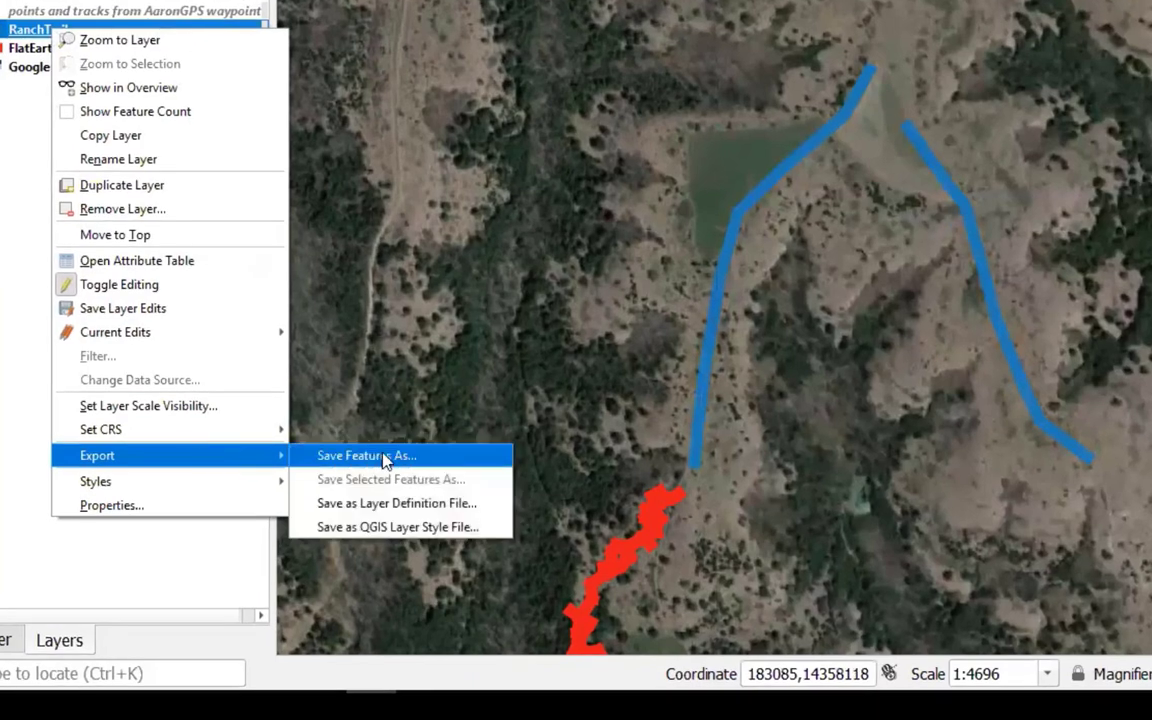
{"action": "left_click", "coordinate": [384, 459]}
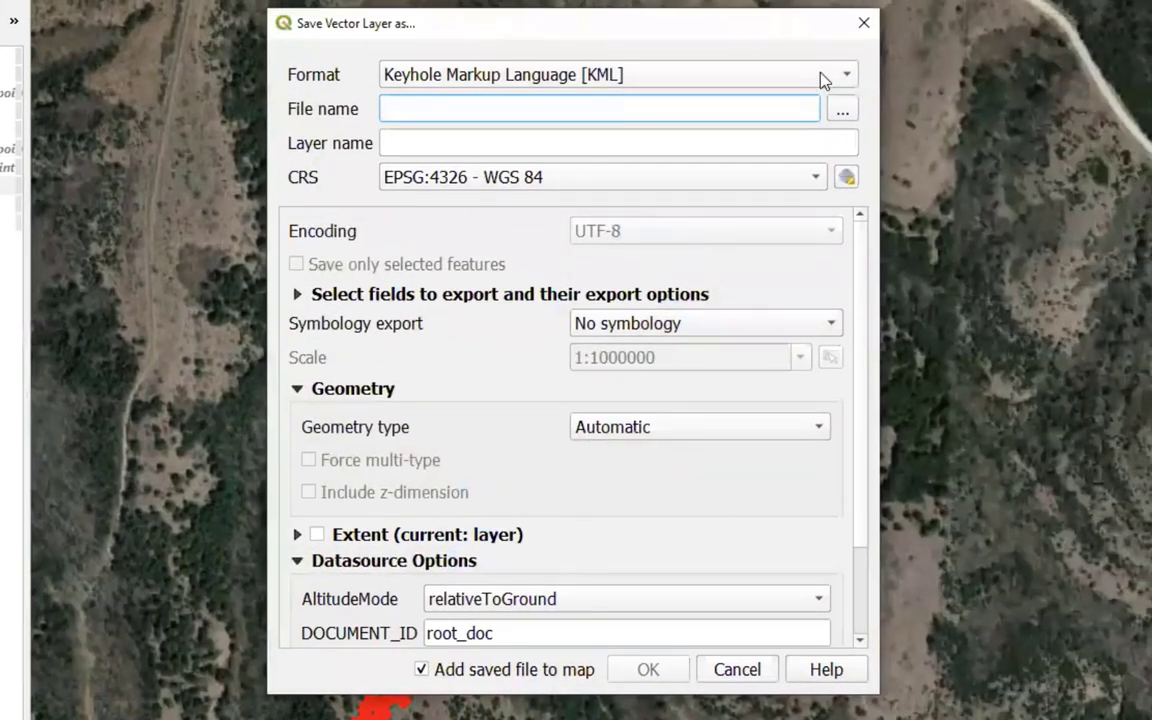
{"action": "left_click", "coordinate": [848, 80]}
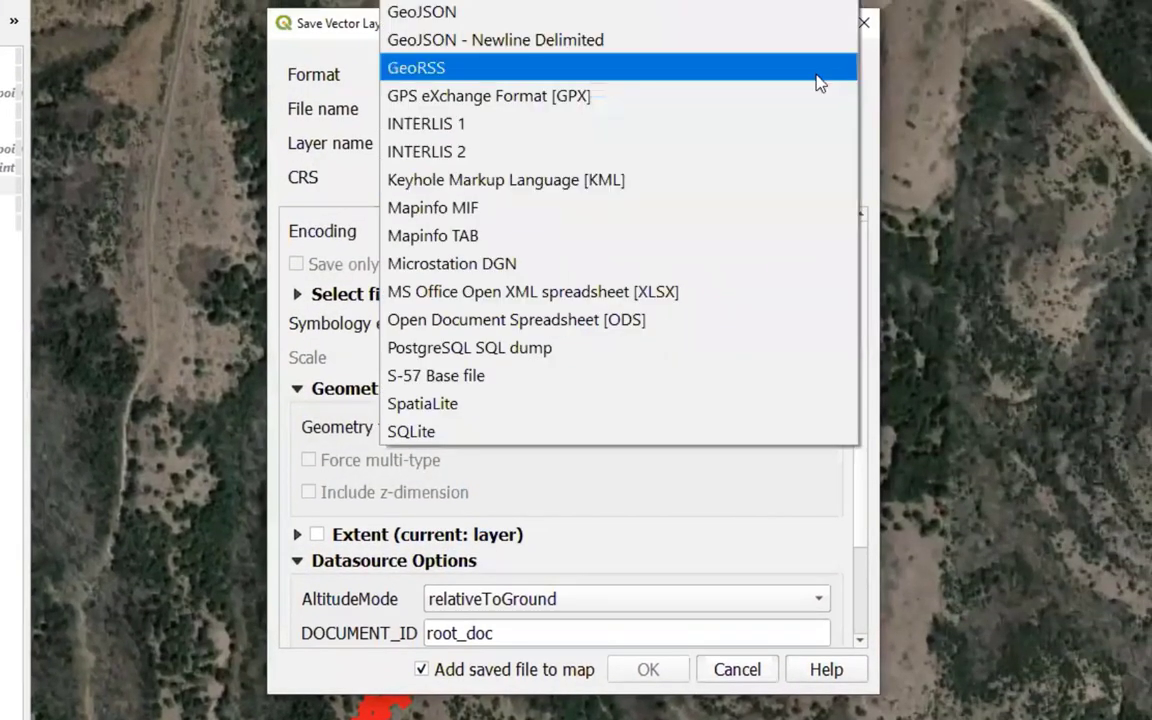
{"action": "left_click", "coordinate": [575, 100]}
{"action": "left_click", "coordinate": [449, 110]}
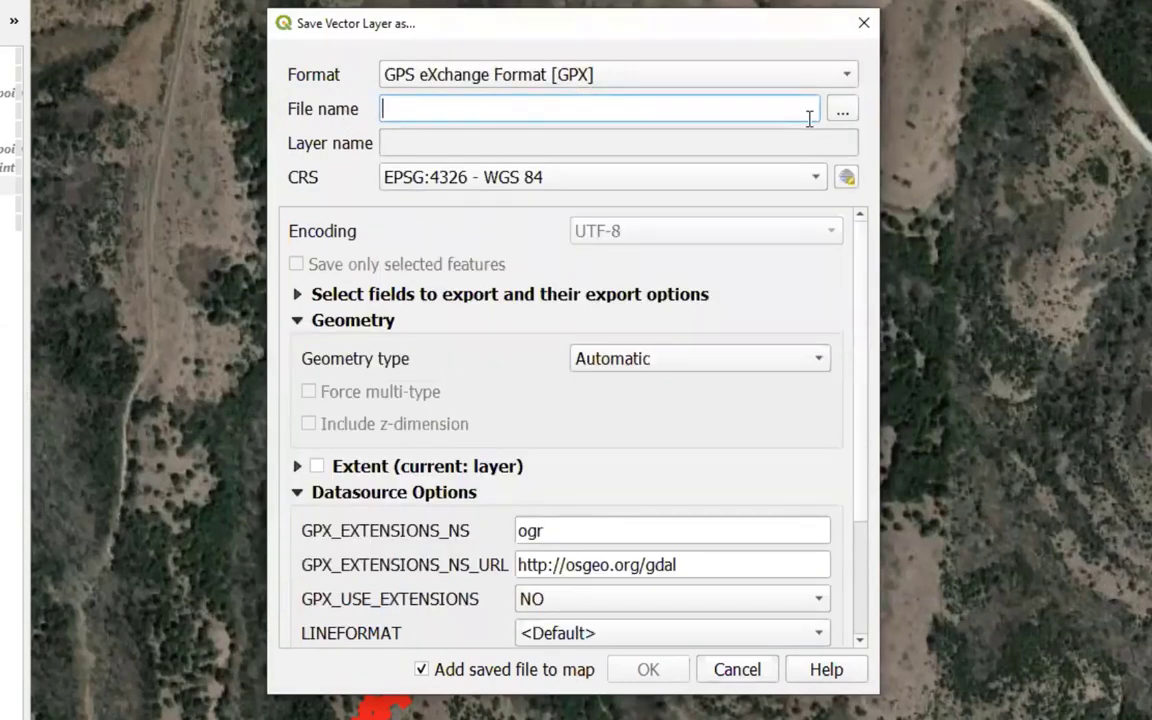
Name the export file RanchTrails04162020 in the IntroductionToQGIS folder and try to export the layer with the default GPX options
{"action": "left_click", "coordinate": [842, 113]}
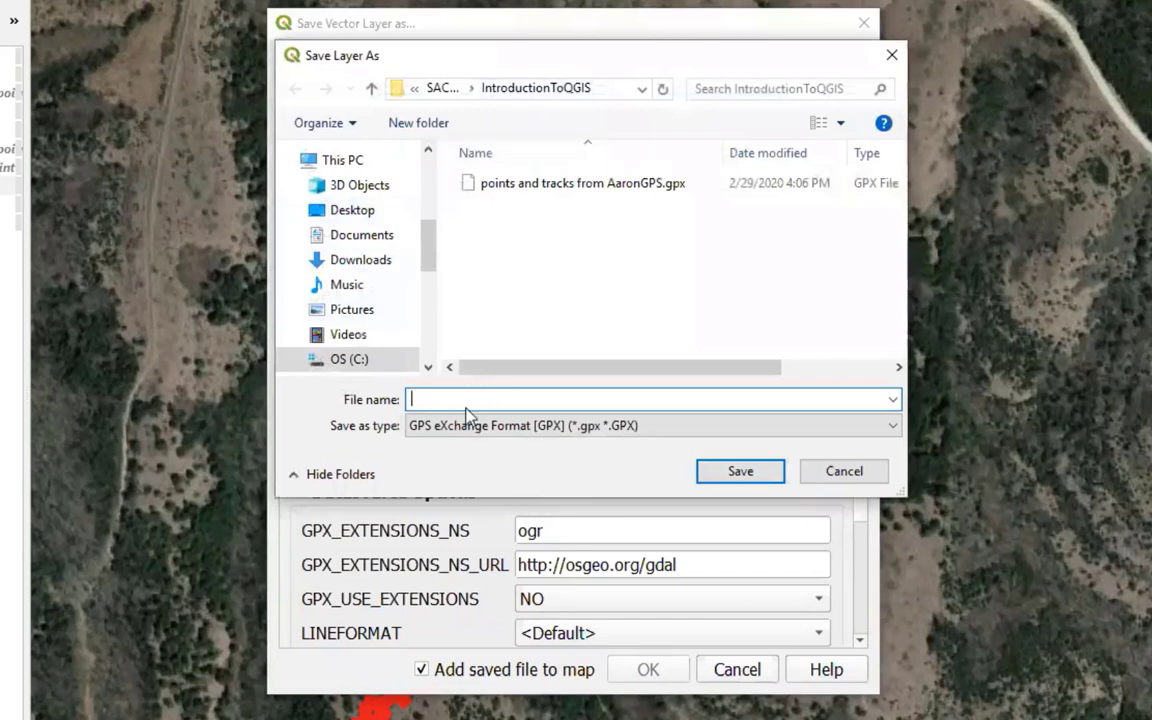
{"action": "type", "text": "RanchTrails"}
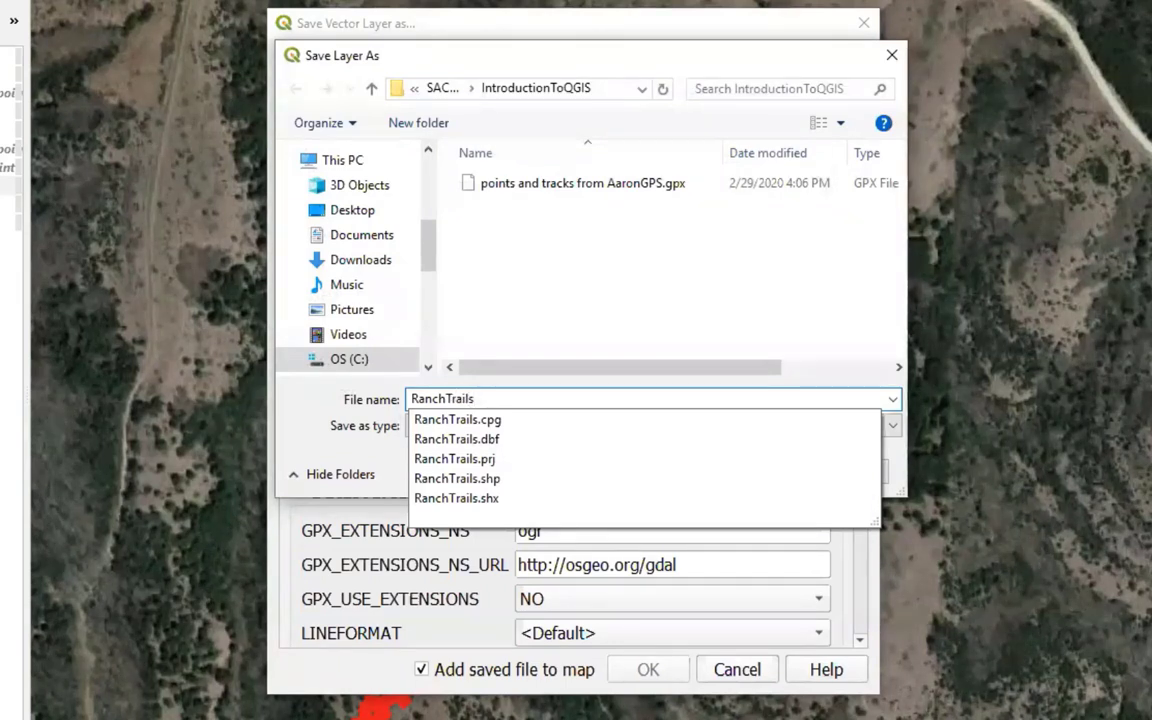
{"action": "type", "text": "04162020"}
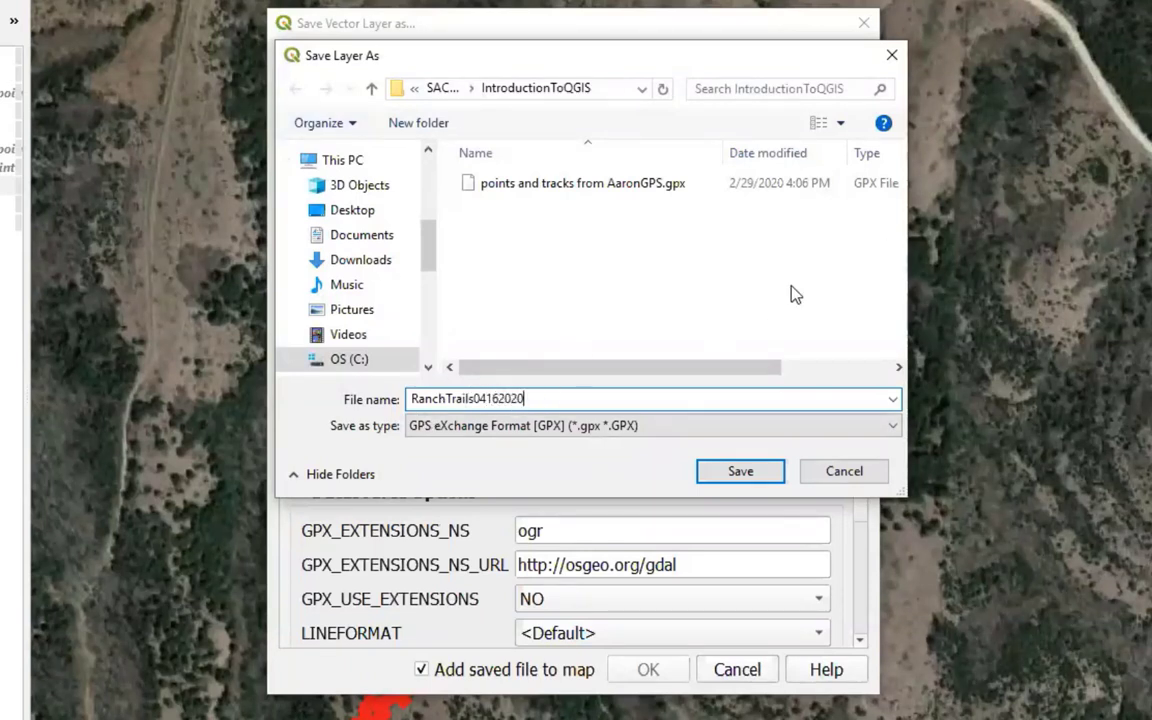
{"action": "left_click", "coordinate": [743, 476]}
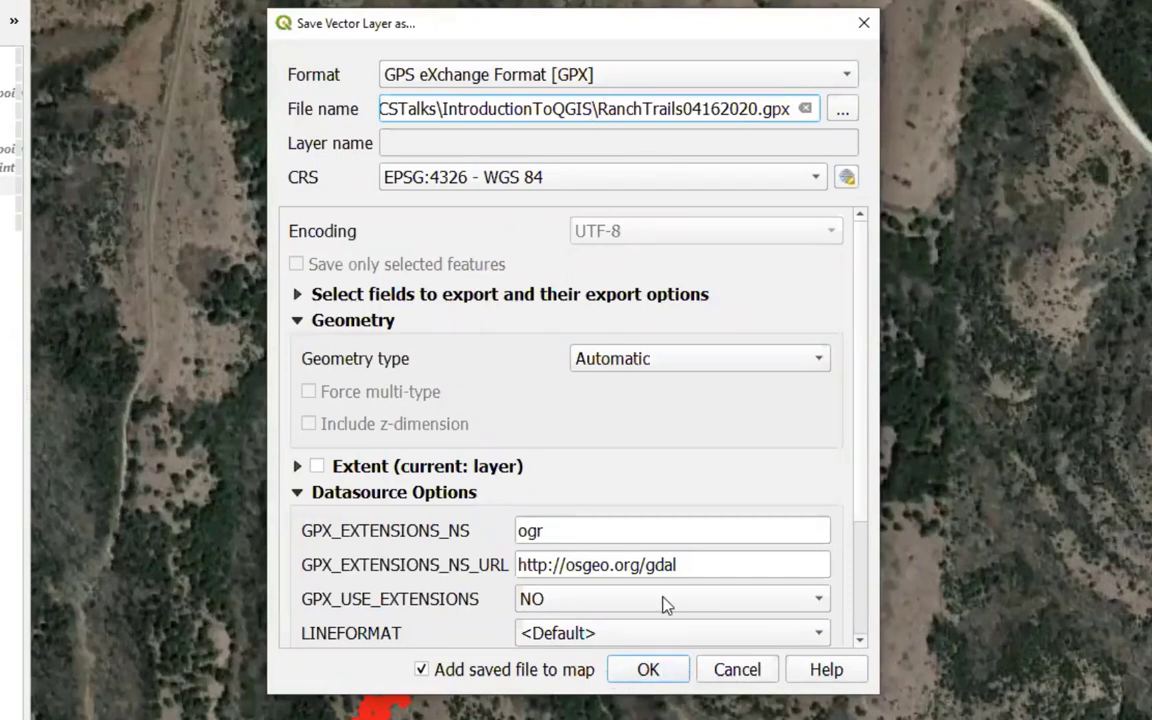
{"action": "scroll", "coordinate": [655, 555], "scroll_direction": "down", "scroll_amount": 1}
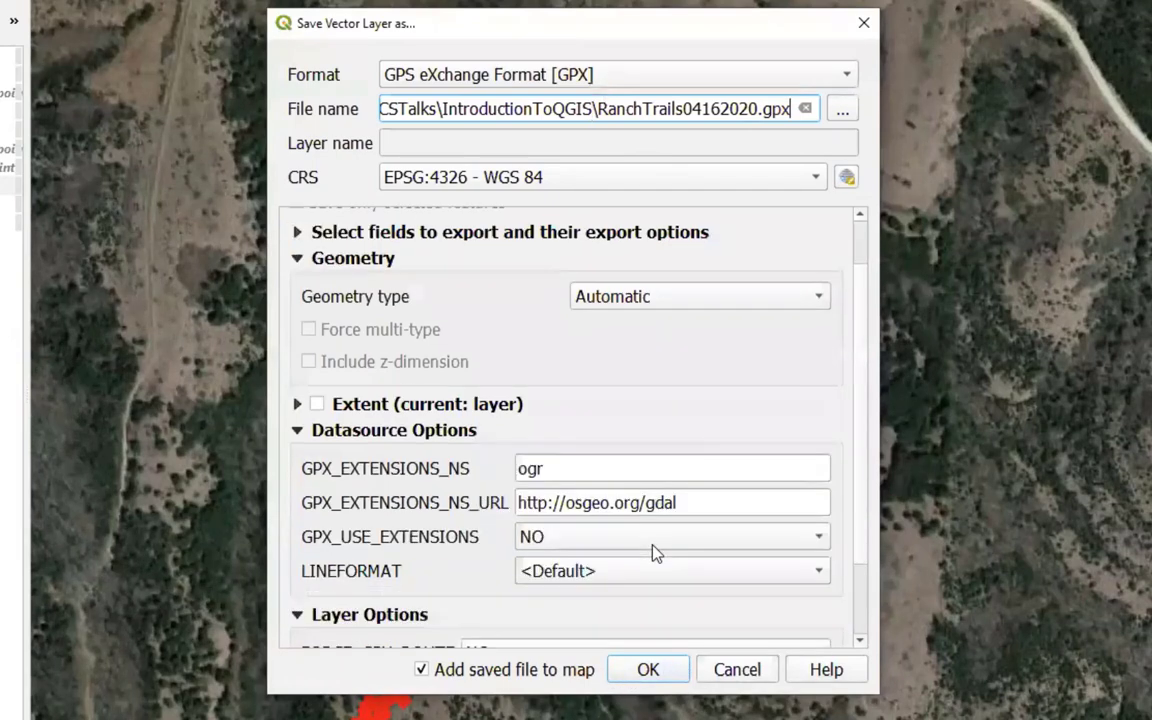
{"action": "left_click", "coordinate": [655, 672]}
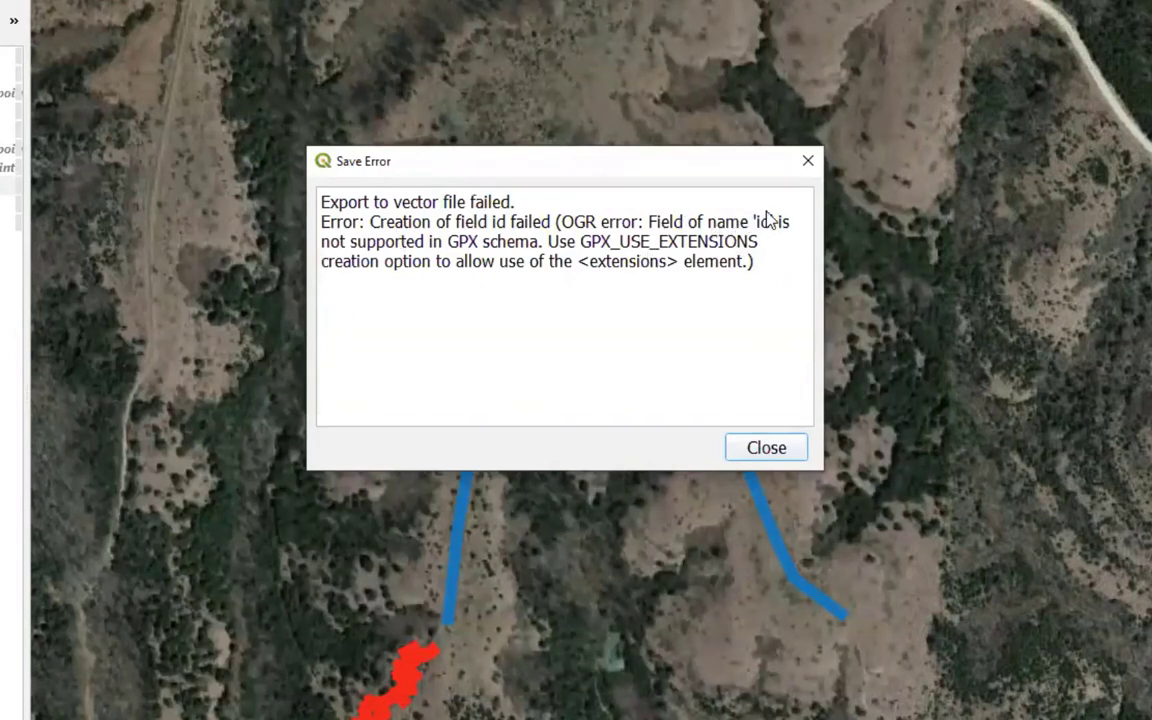
{"action": "left_click", "coordinate": [767, 450]}
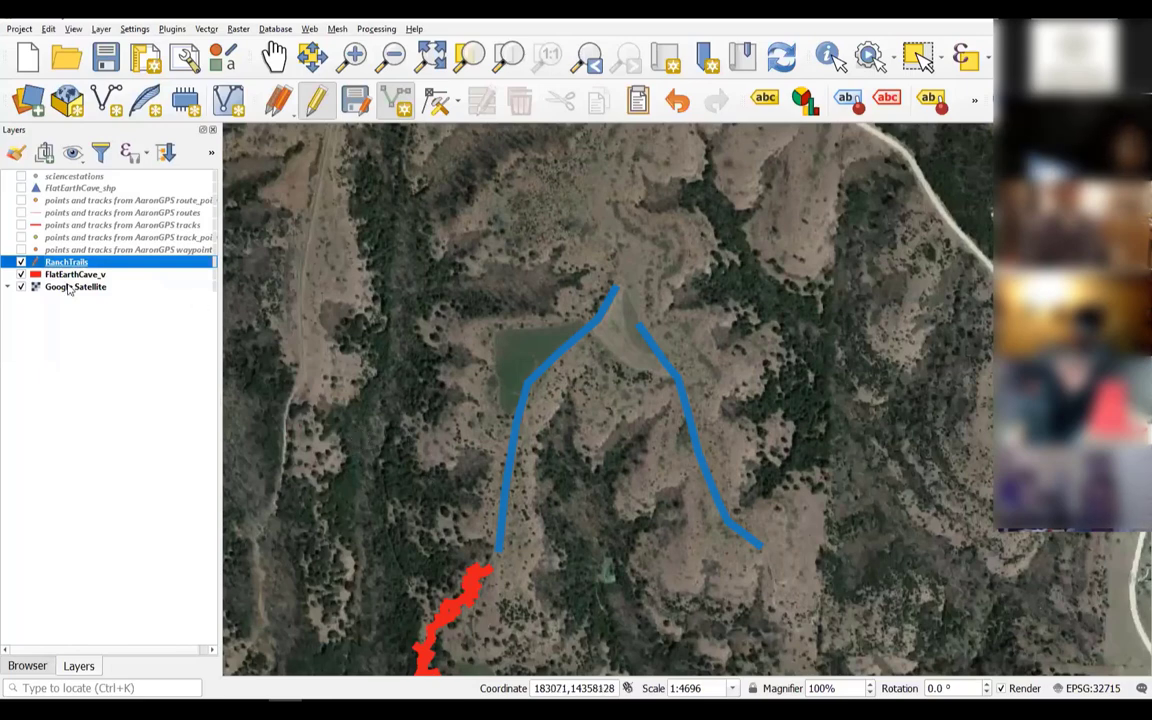
Save the edits of the RanchTrails layer and remove the layer from the project
{"action": "left_click", "coordinate": [22, 262]}
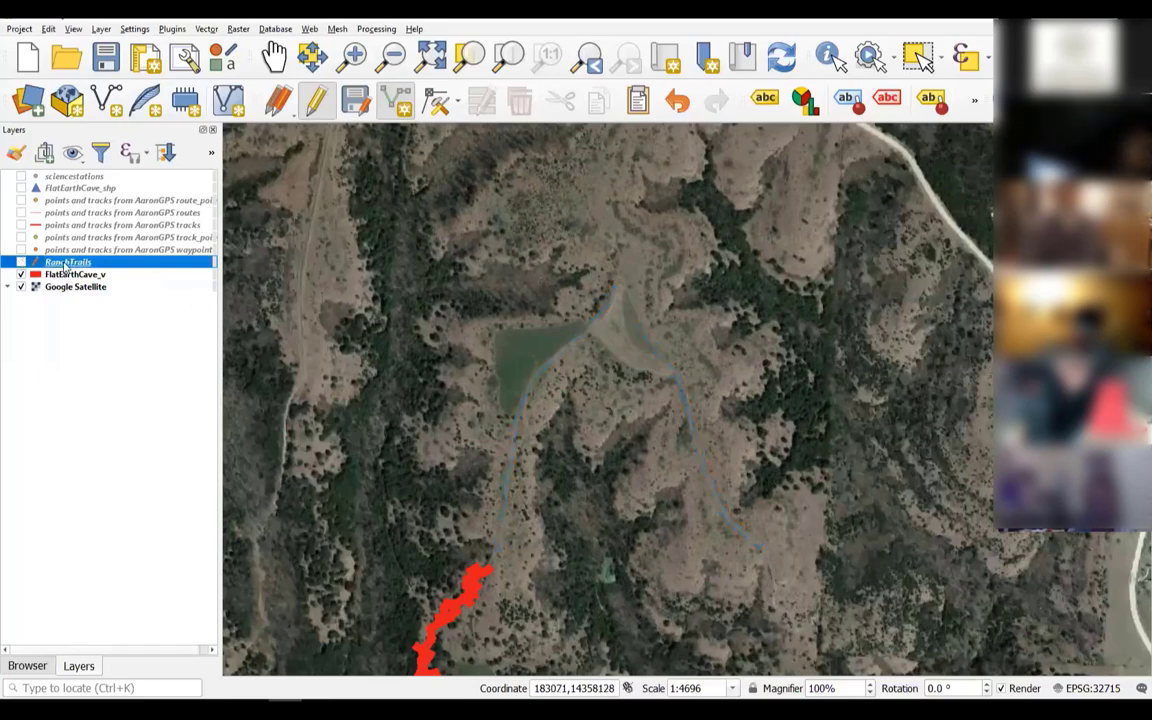
{"action": "right_click", "coordinate": [65, 264]}
{"action": "left_click", "coordinate": [357, 101]}
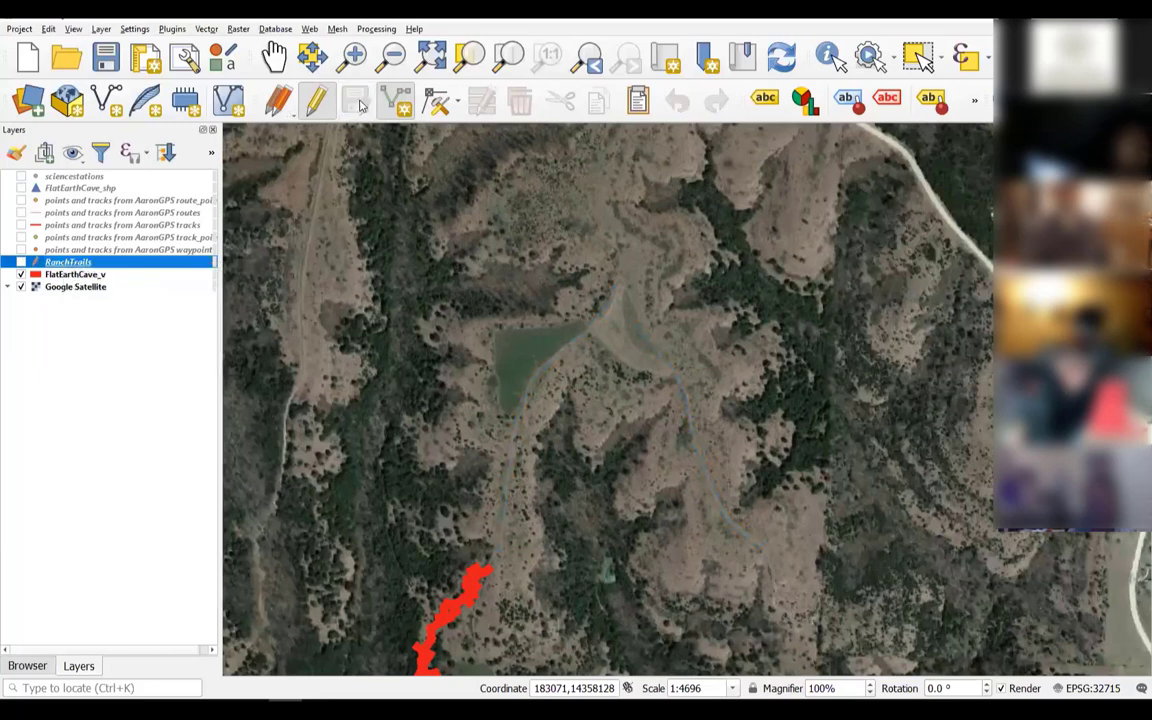
{"action": "right_click", "coordinate": [84, 264]}
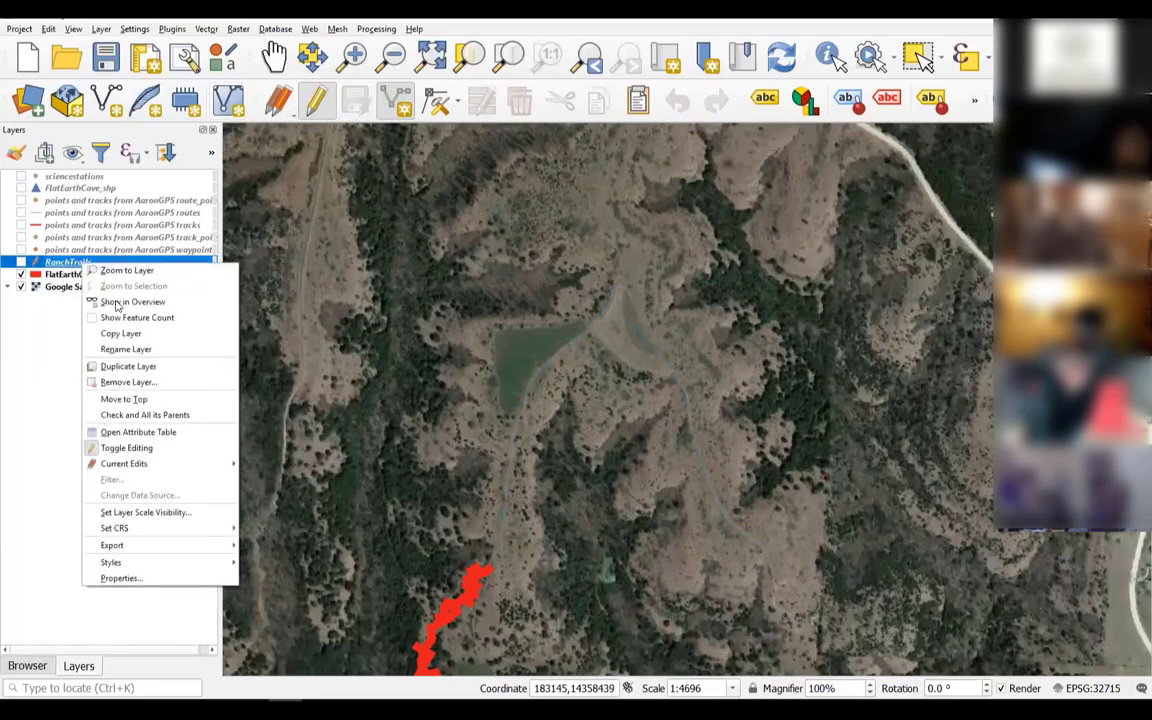
{"action": "left_click", "coordinate": [127, 382]}
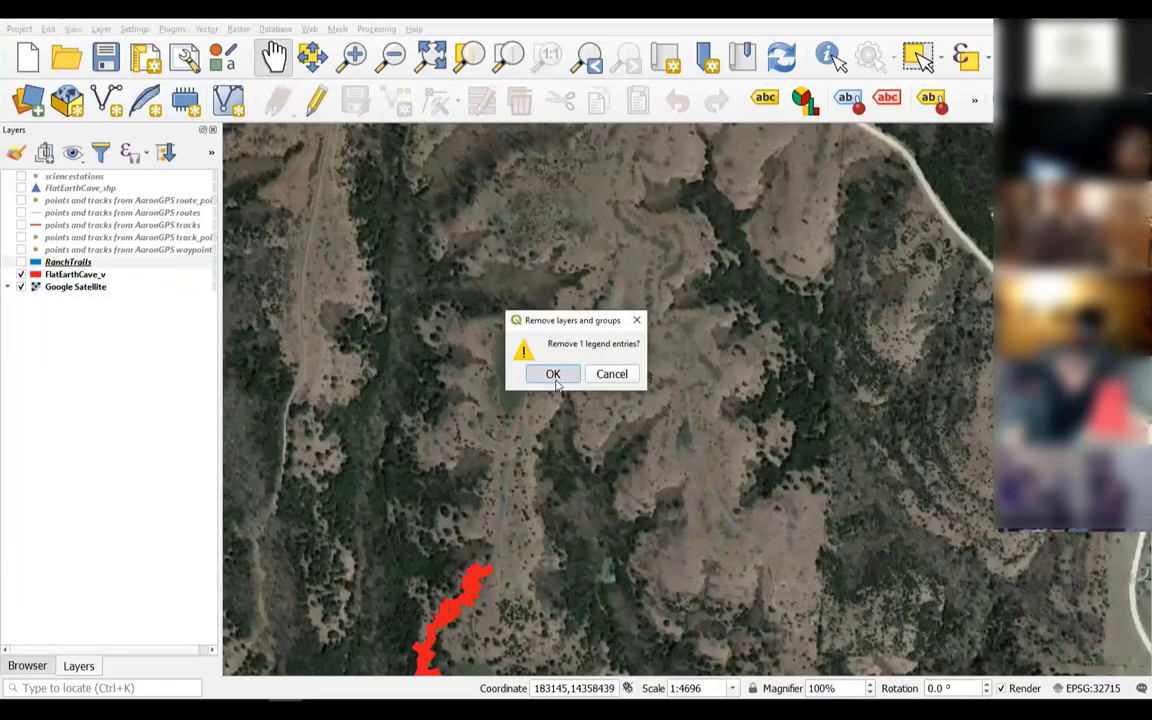
{"action": "left_click", "coordinate": [553, 376]}
Frame the whole FlatEarthCave_v survey line in the middle of the map at a scale of 1:2348
{"action": "left_click_drag", "start_coordinate": [509, 630], "coordinate": [612, 375]}
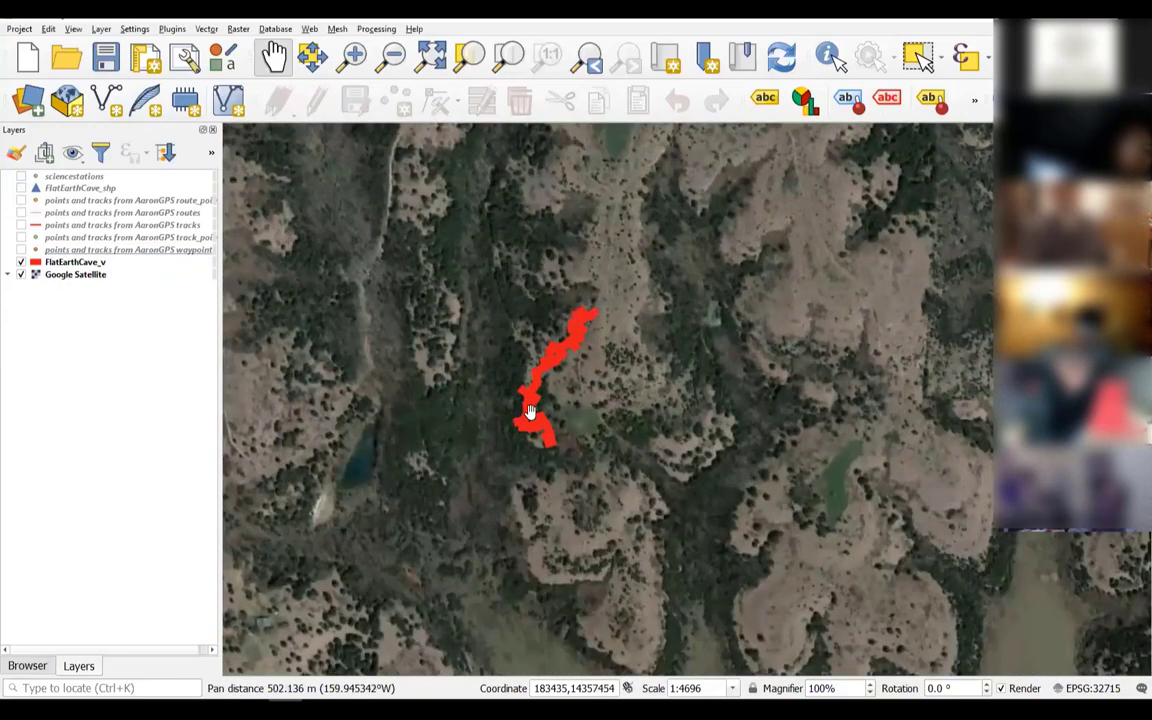
{"action": "scroll", "coordinate": [530, 412], "scroll_direction": "up", "scroll_amount": 1}
{"action": "left_click_drag", "start_coordinate": [678, 388], "coordinate": [689, 476]}
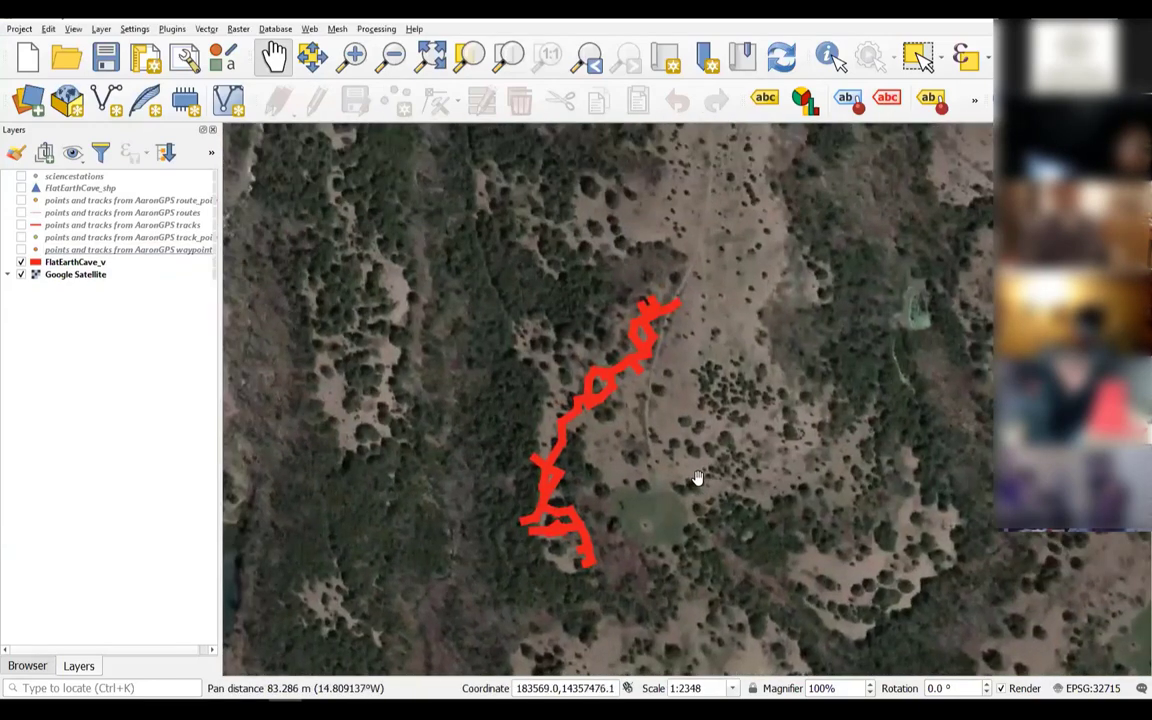
{"action": "scroll", "coordinate": [697, 478], "scroll_direction": "up", "scroll_amount": 1}
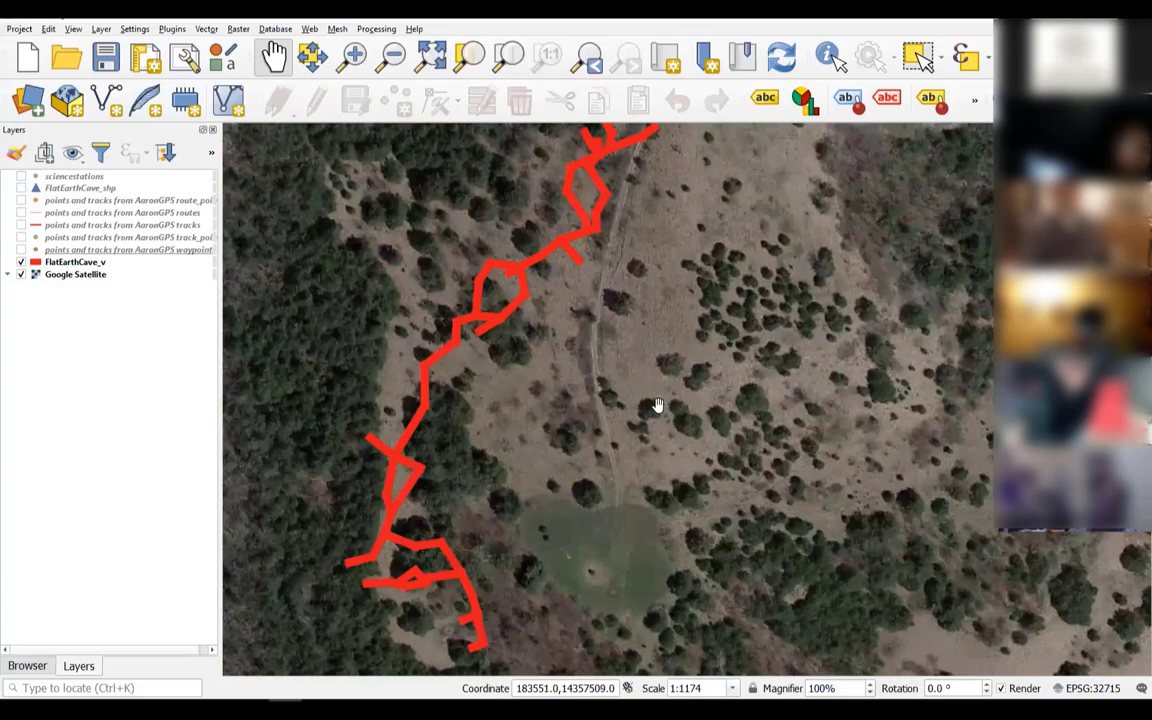
{"action": "scroll", "coordinate": [657, 405], "scroll_direction": "down", "scroll_amount": 1}
{"action": "left_click_drag", "start_coordinate": [657, 400], "coordinate": [691, 431]}
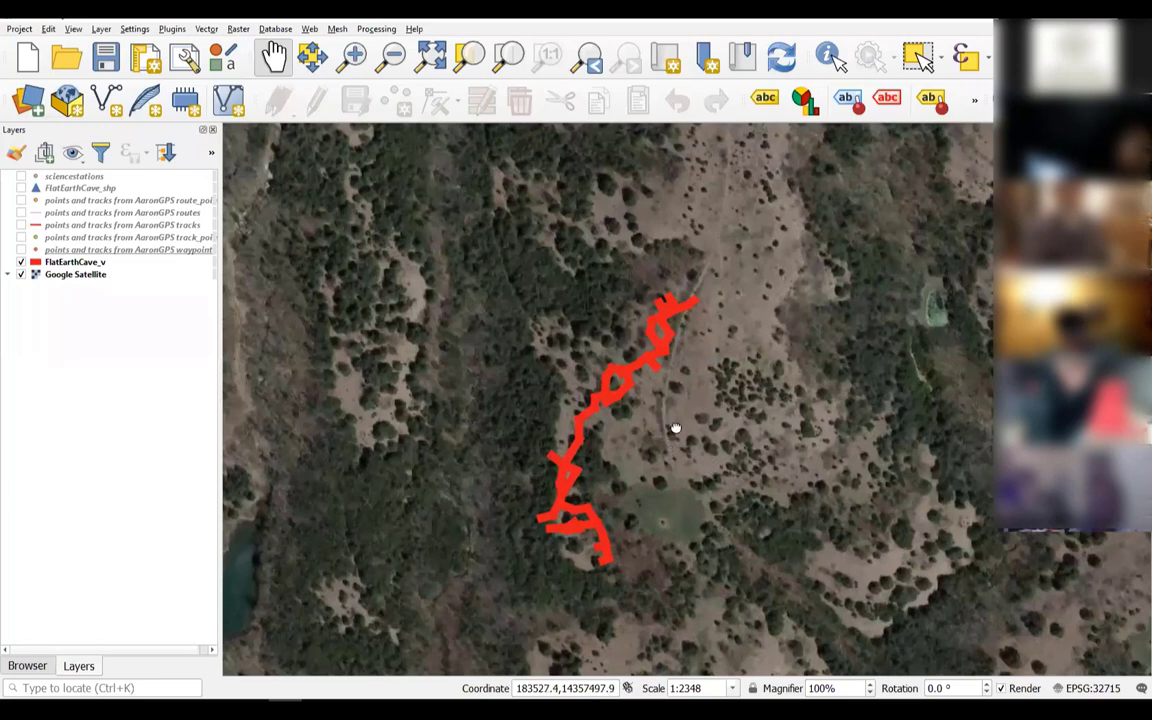
{"action": "left_click_drag", "start_coordinate": [670, 440], "coordinate": [678, 409]}
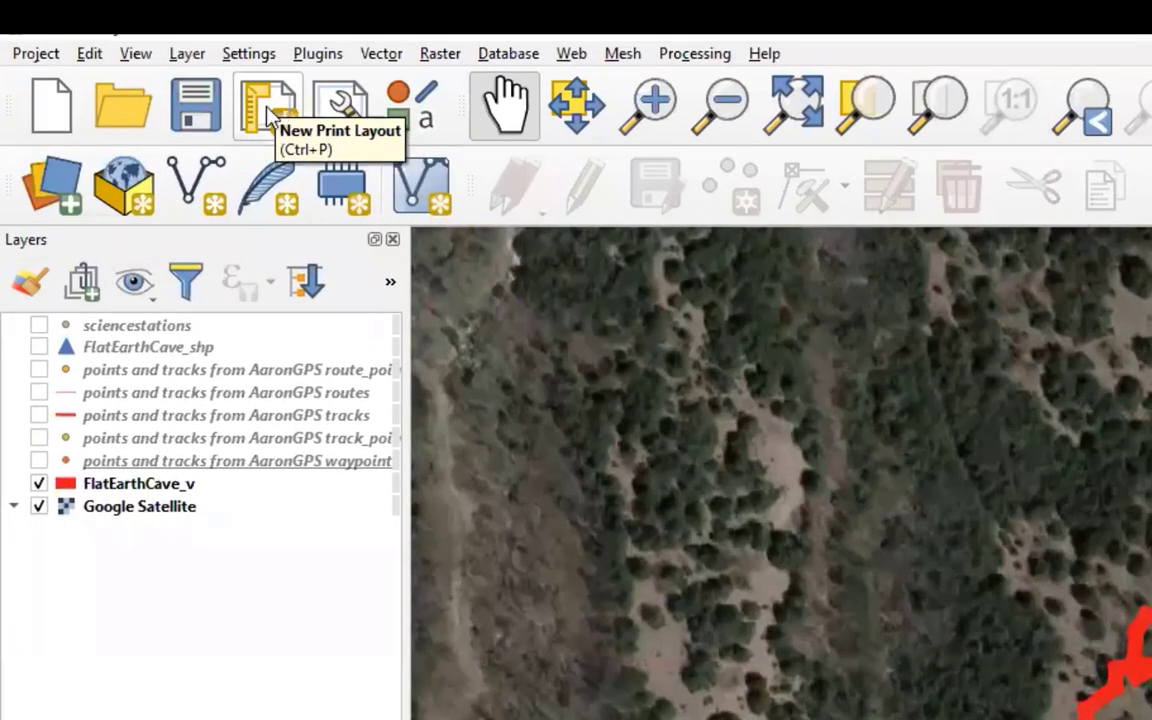
Create a new print layout titled Flat Earth Cave Map
{"action": "left_click", "coordinate": [32, 56]}
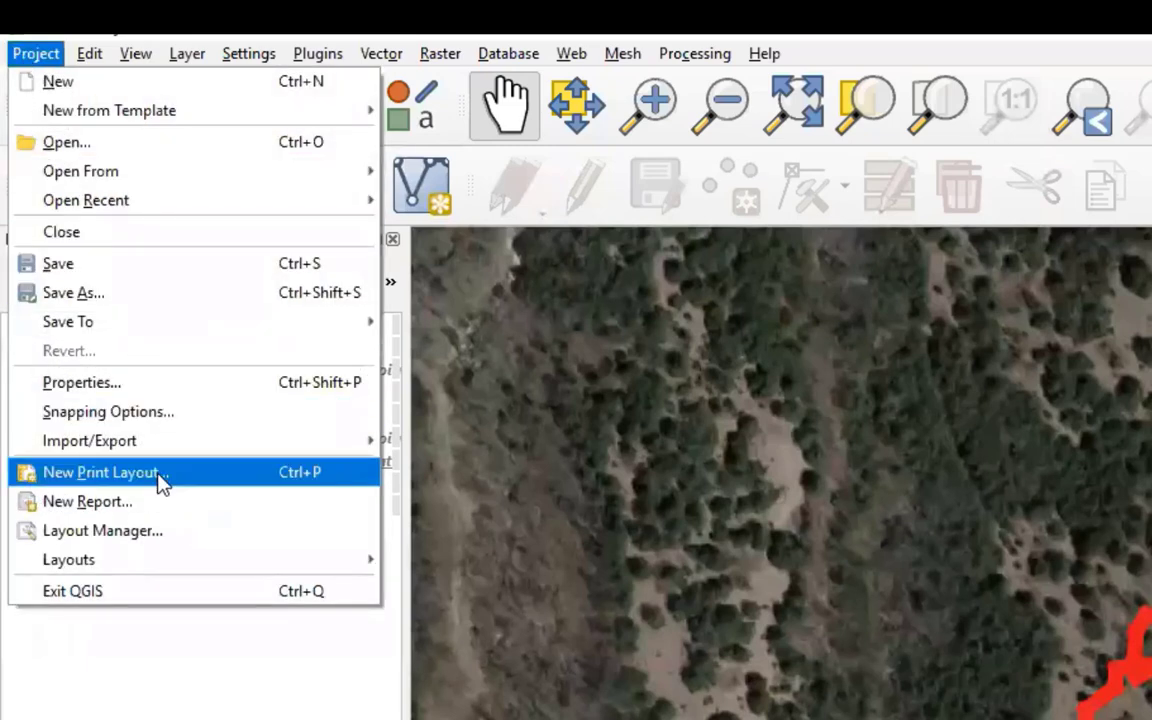
{"action": "left_click", "coordinate": [95, 477]}
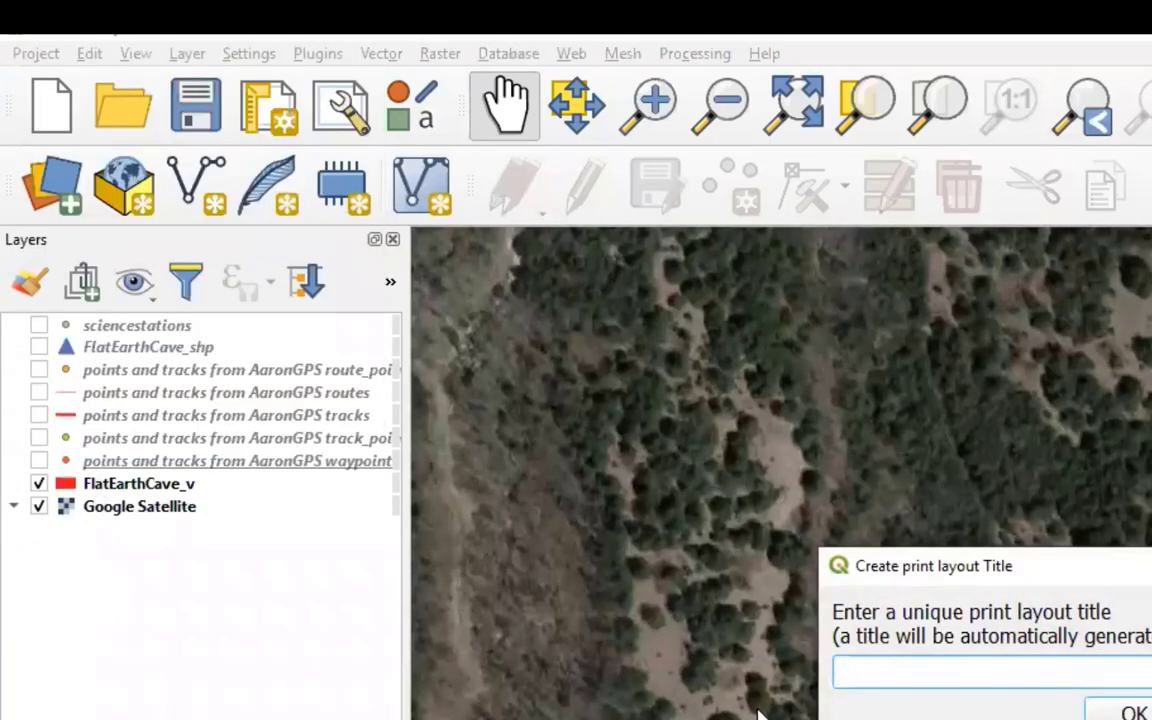
{"action": "type", "text": "Map"}
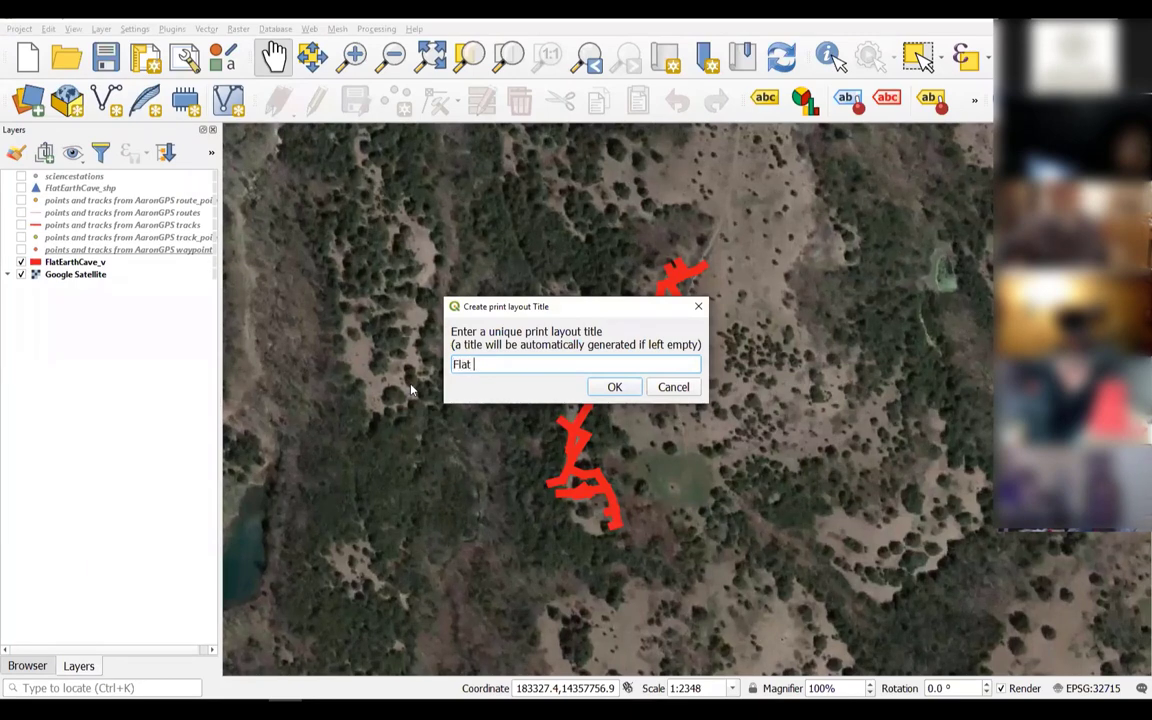
{"action": "type", "text": "e Map"}
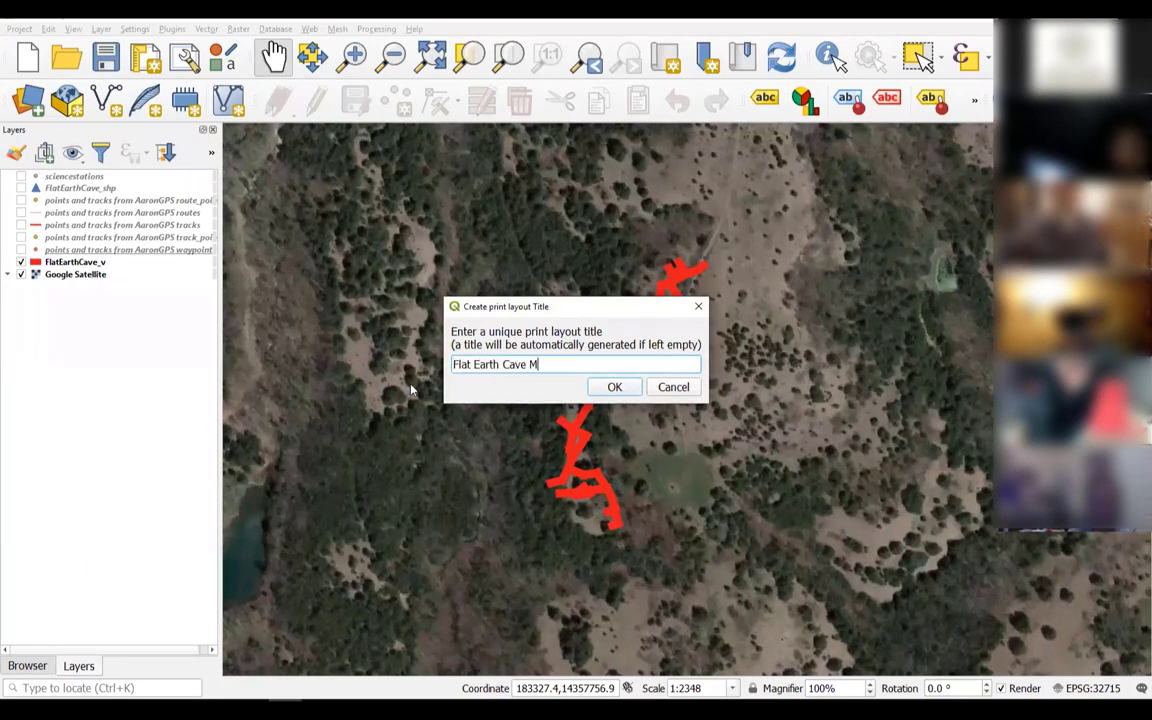
{"action": "left_click", "coordinate": [610, 387]}
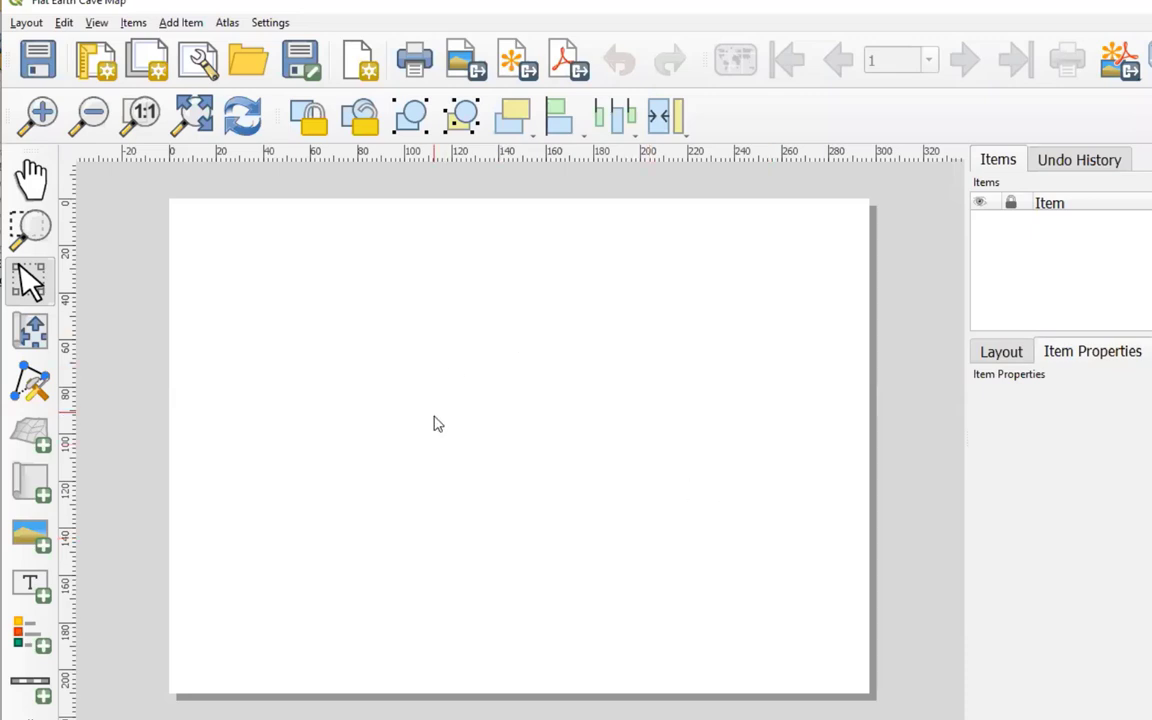
Add a map item covering most of the blank page, leaving a white margin on all sides
{"action": "left_click", "coordinate": [32, 483]}
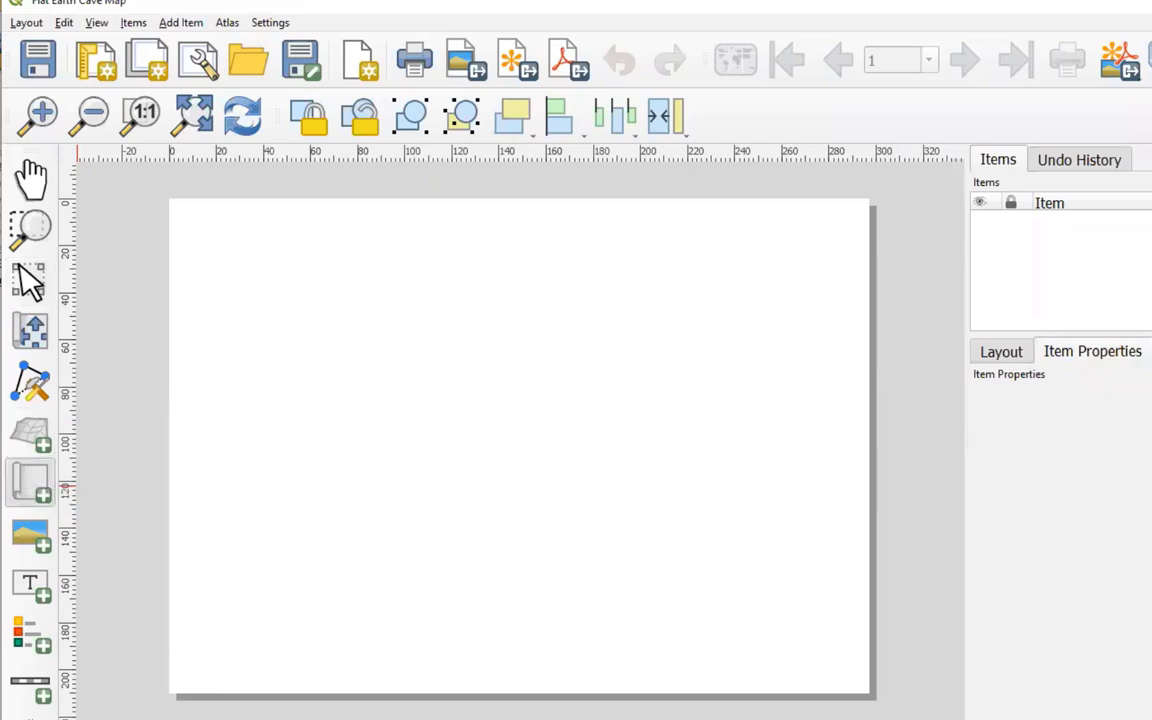
{"action": "left_click_drag", "start_coordinate": [207, 241], "coordinate": [830, 657]}
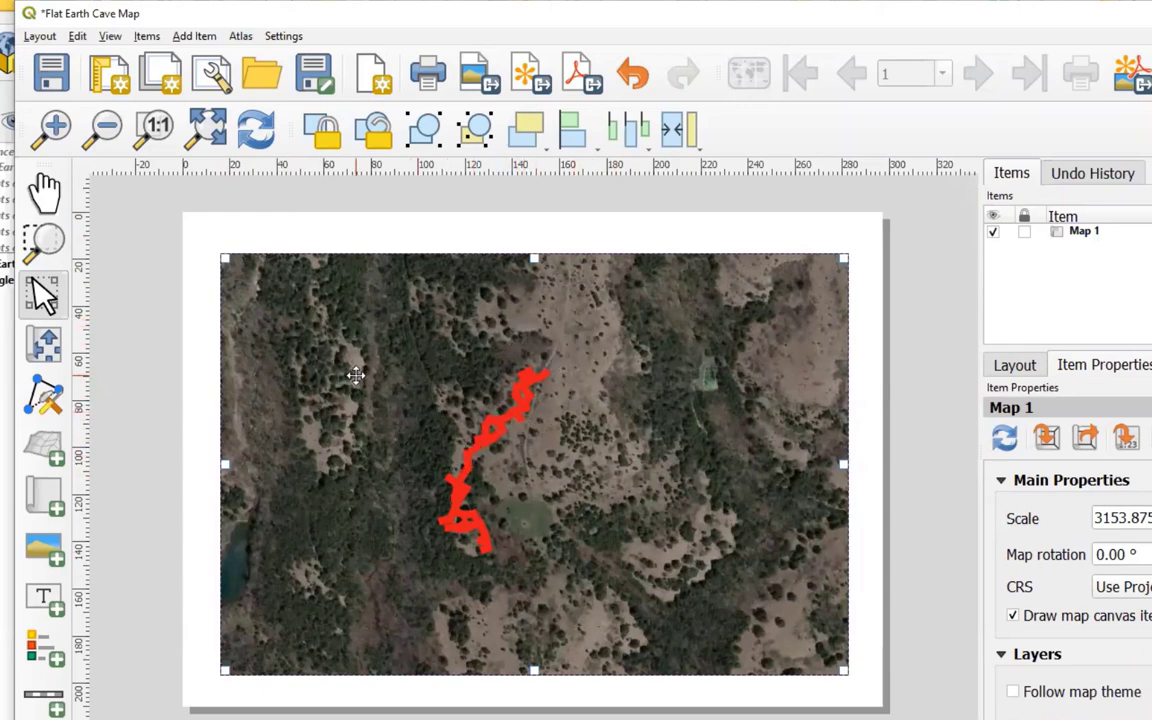
{"action": "left_click", "coordinate": [55, 125]}
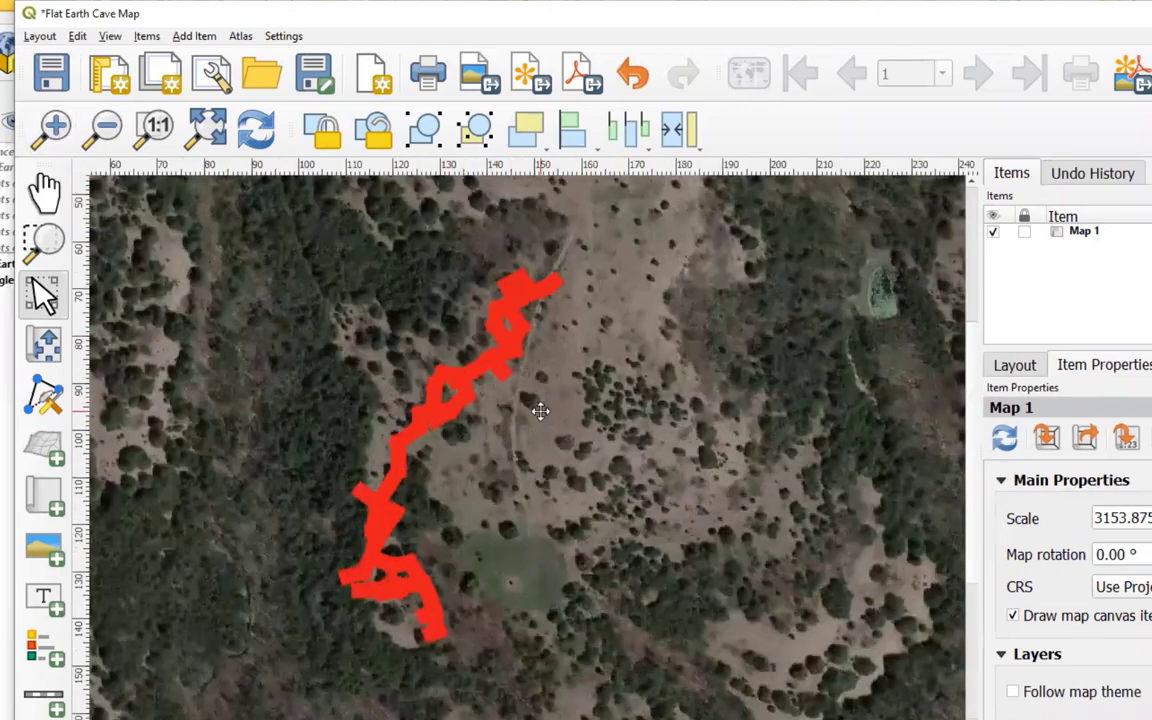
{"action": "left_click", "coordinate": [157, 125]}
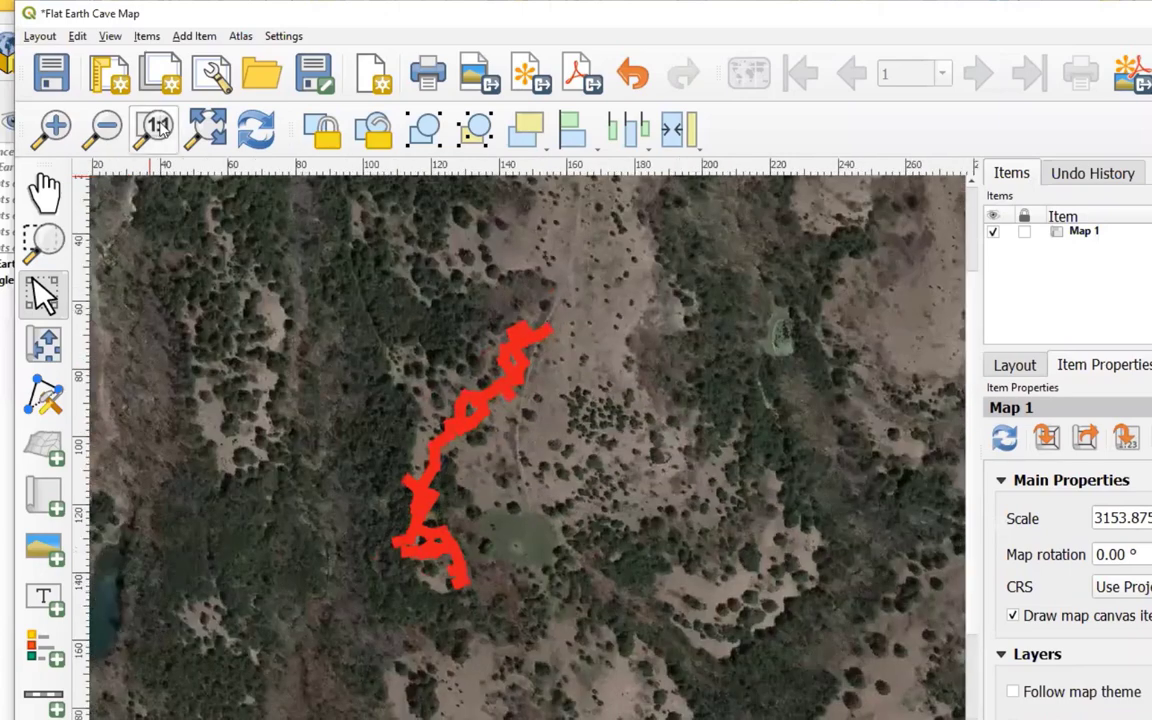
{"action": "left_click", "coordinate": [206, 125]}
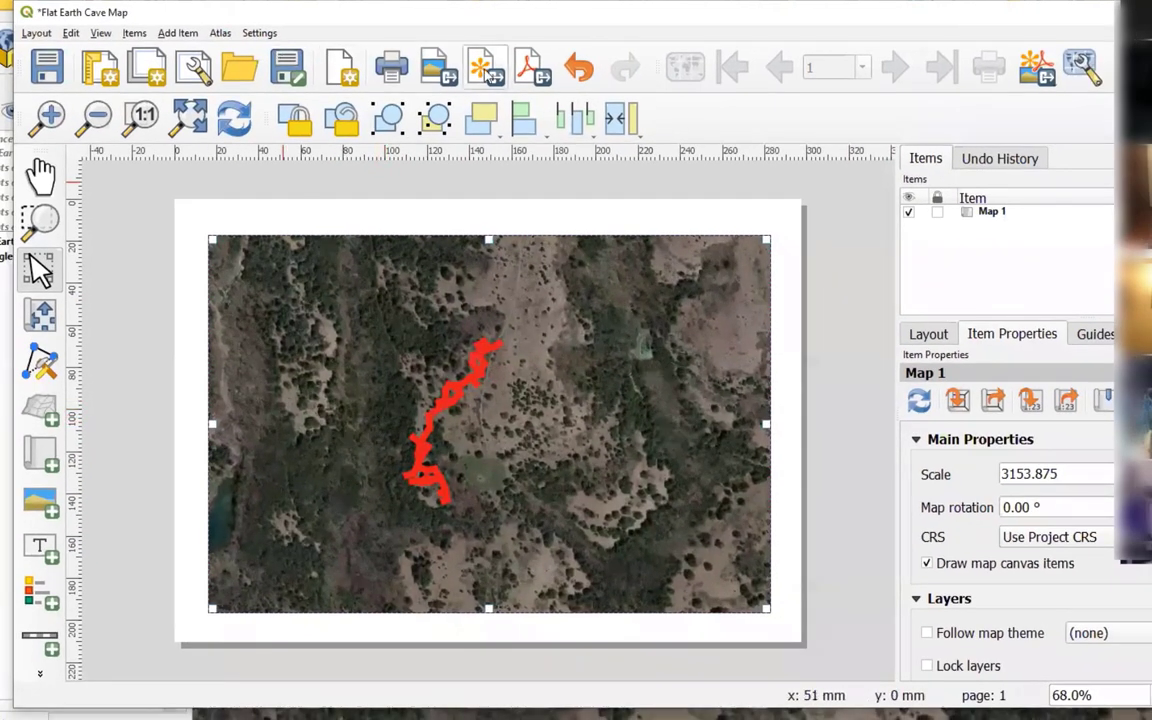
{"action": "left_click", "coordinate": [486, 72]}
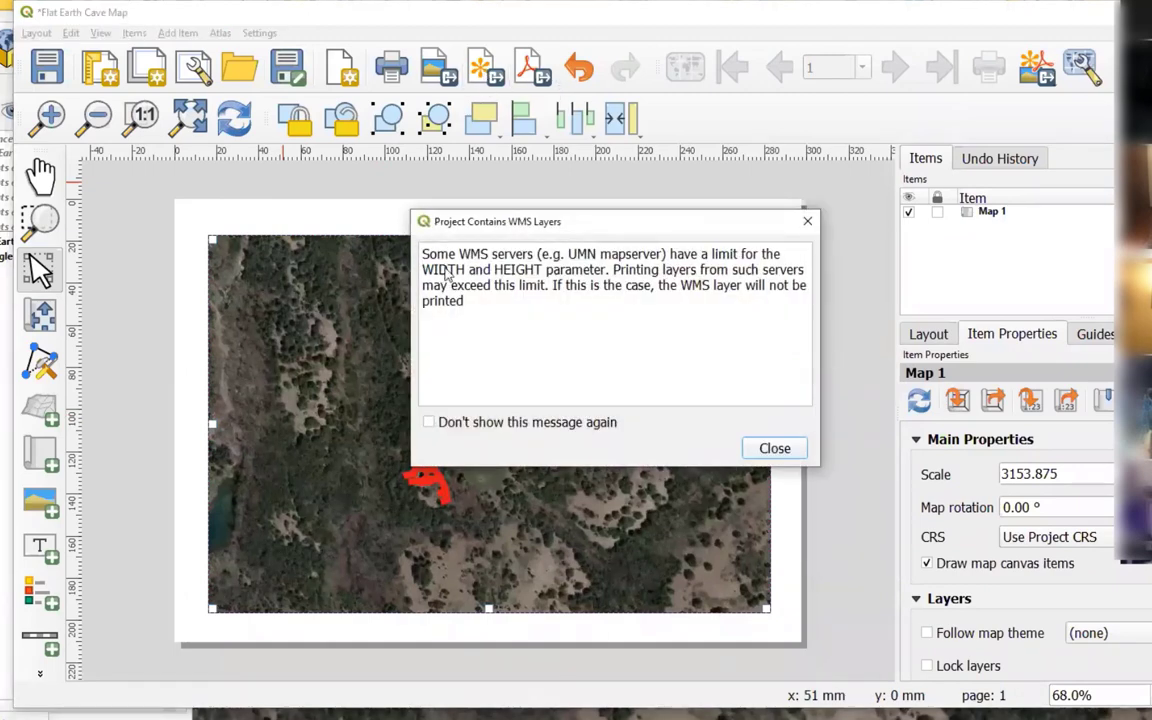
{"action": "left_click", "coordinate": [806, 224]}
{"action": "left_click", "coordinate": [779, 472]}
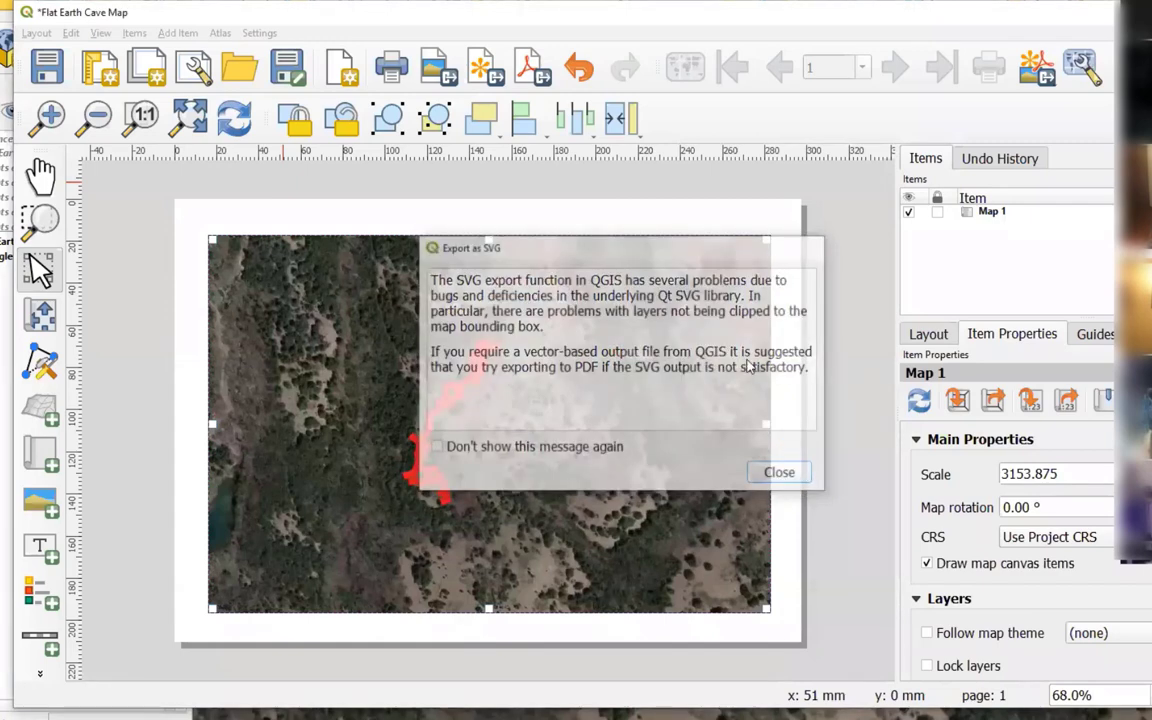
{"action": "left_click", "coordinate": [512, 31]}
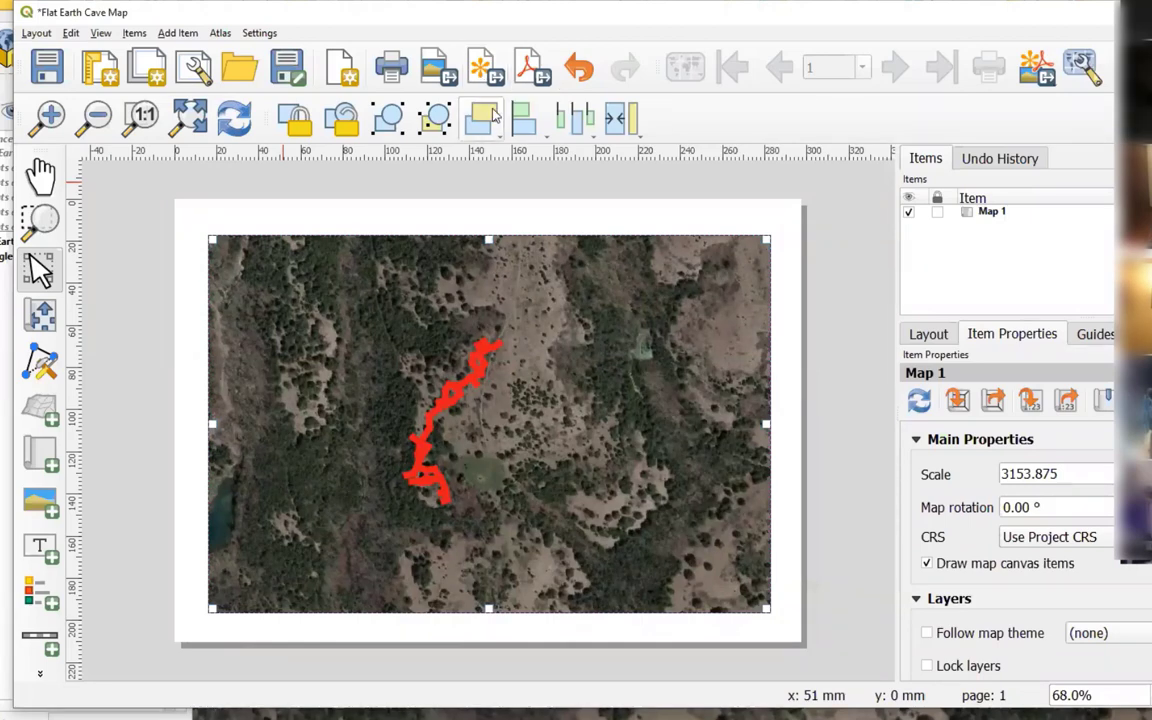
{"action": "left_click", "coordinate": [672, 222]}
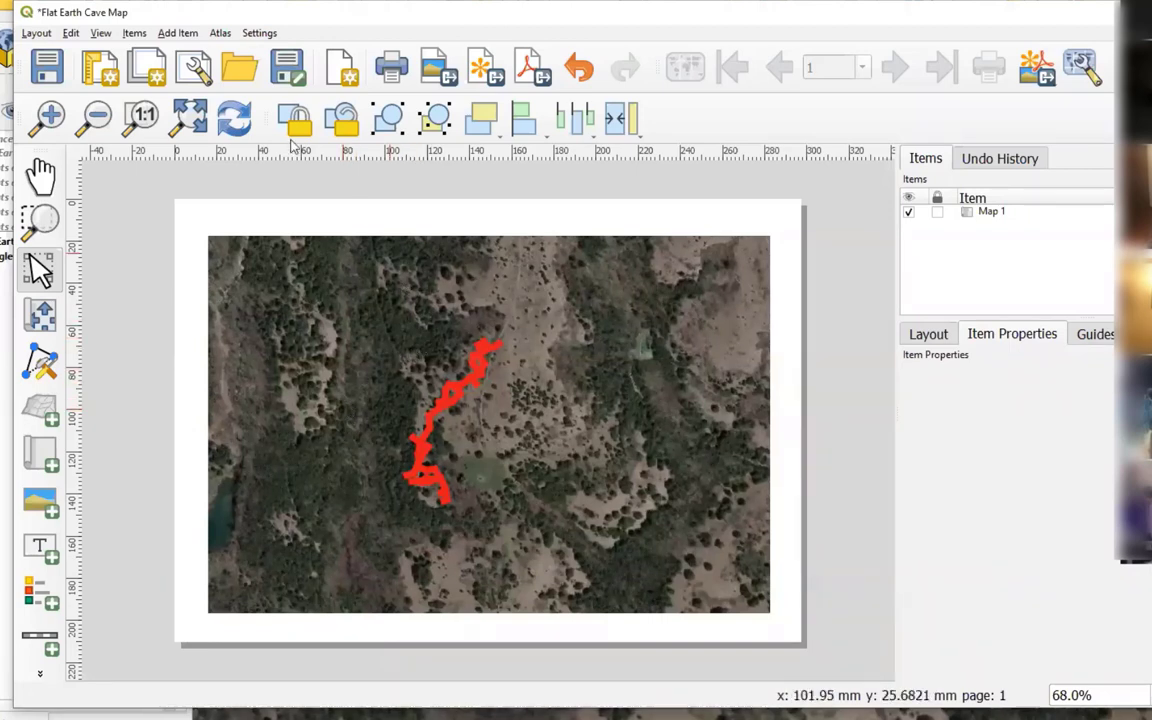
Add a north arrow over the upper right part of the map item
{"action": "left_click", "coordinate": [180, 33]}
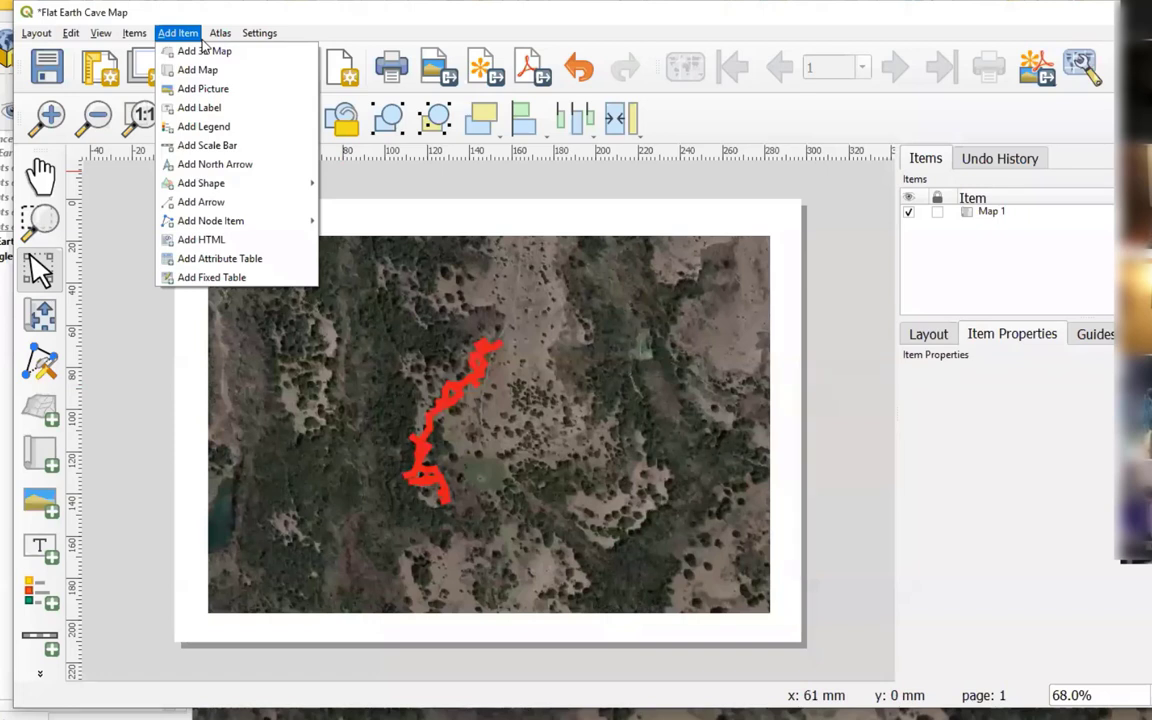
{"action": "left_click", "coordinate": [221, 164]}
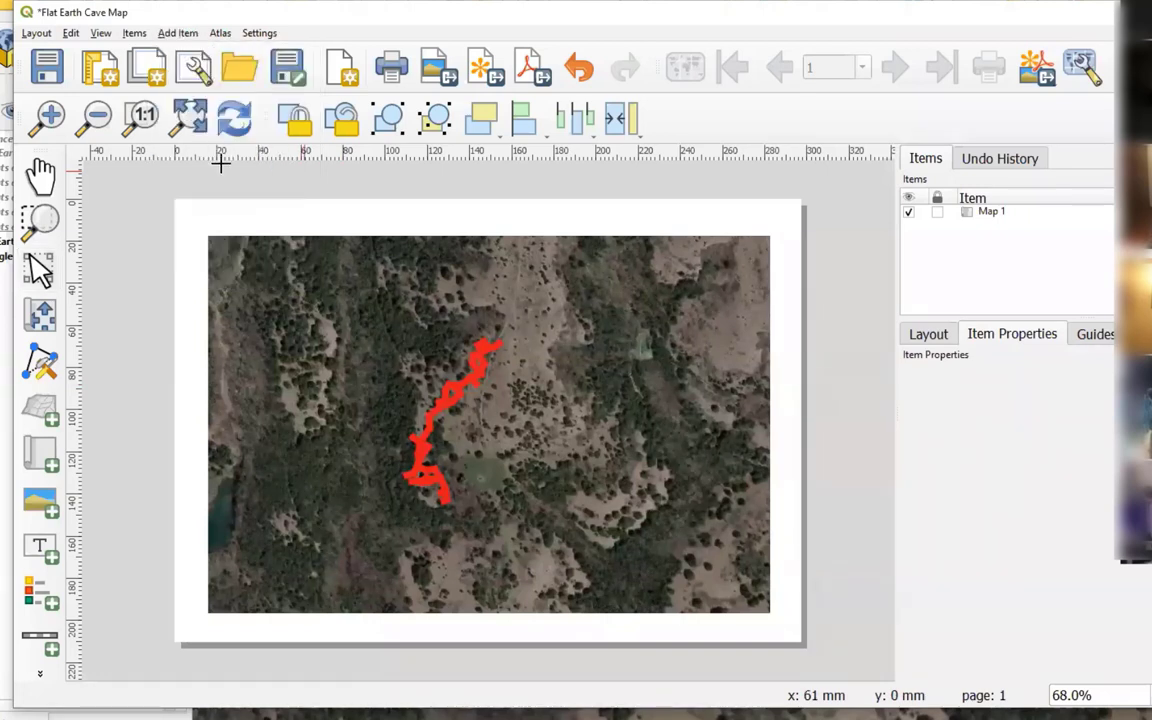
{"action": "mouse_move", "coordinate": [648, 331]}
{"action": "left_mouse_down"}
{"action": "mouse_move", "coordinate": [734, 454]}
{"action": "mouse_move", "coordinate": [723, 428]}
{"action": "left_mouse_up"}
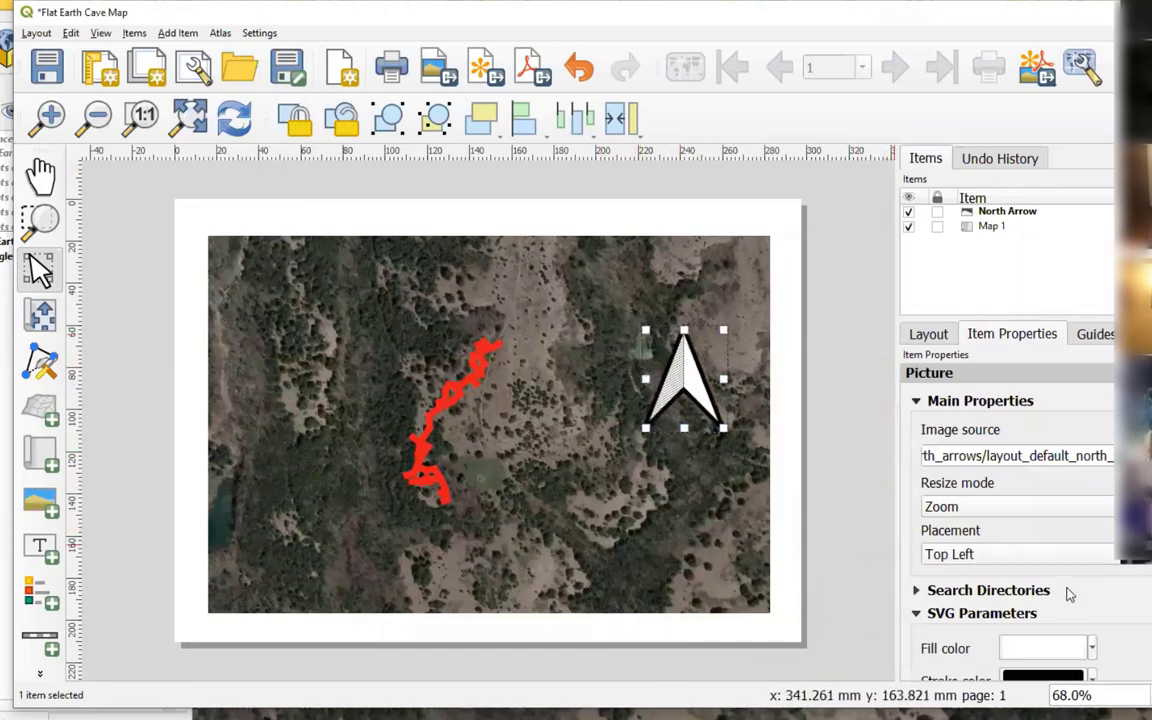
Try image rotations of 4.5° and 11° on the north arrow with map sync off, and turn syncing with Map 1 back on
{"action": "scroll", "coordinate": [1067, 591], "scroll_direction": "down", "scroll_amount": 5}
{"action": "scroll", "coordinate": [1067, 591], "scroll_direction": "down", "scroll_amount": 1}
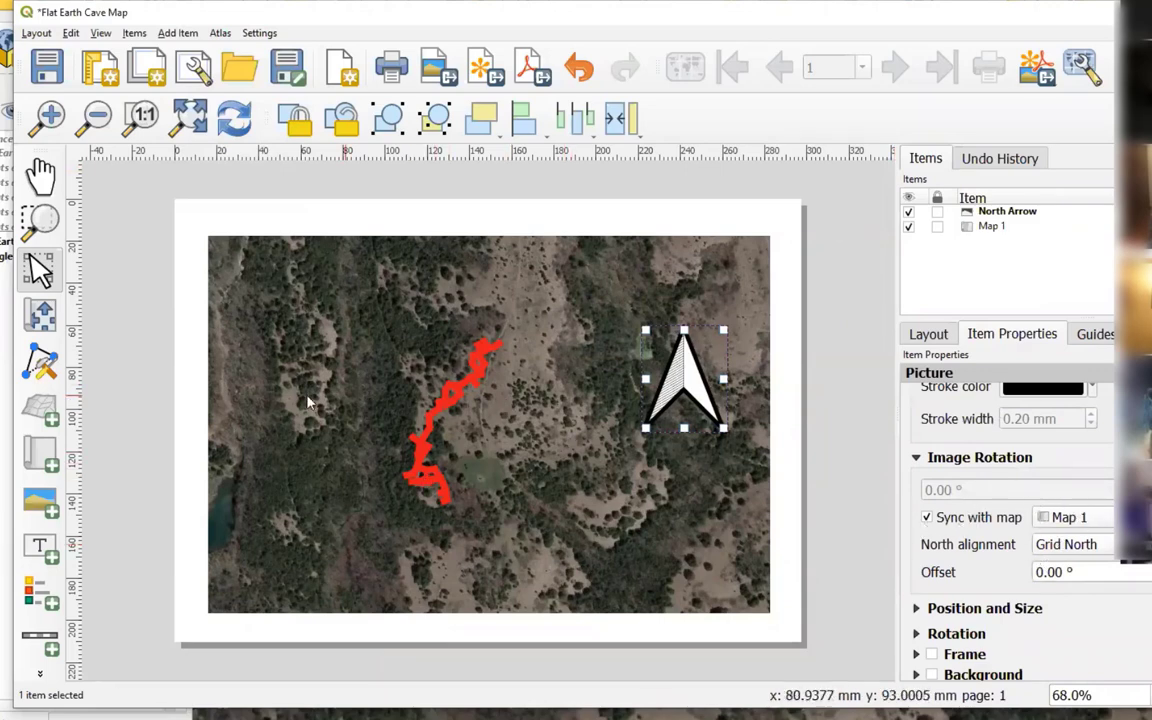
{"action": "left_click", "coordinate": [926, 518]}
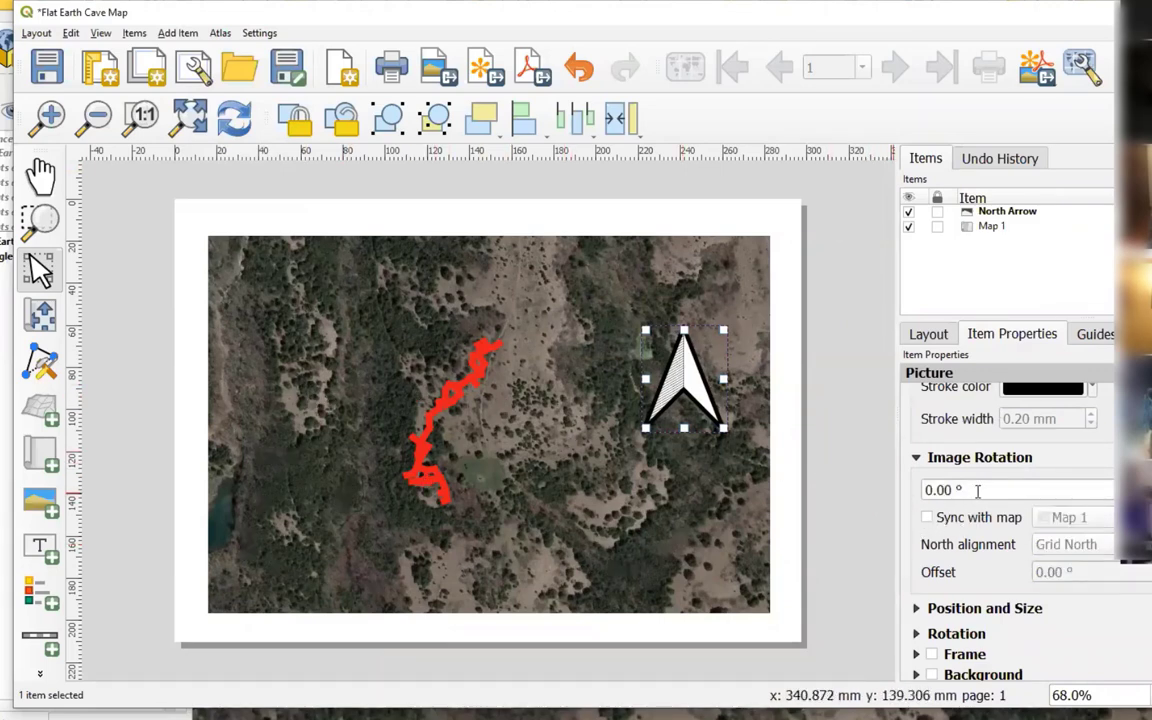
{"action": "left_click_drag", "start_coordinate": [977, 489], "coordinate": [890, 485]}
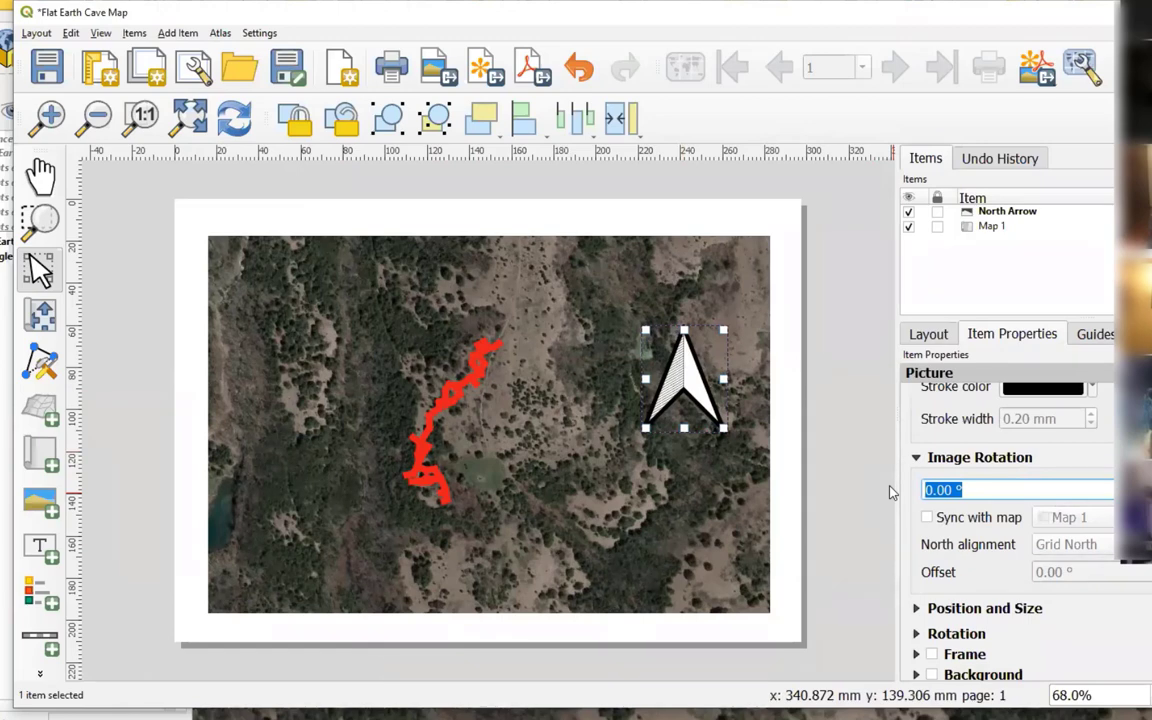
{"action": "type", "text": "4.5"}
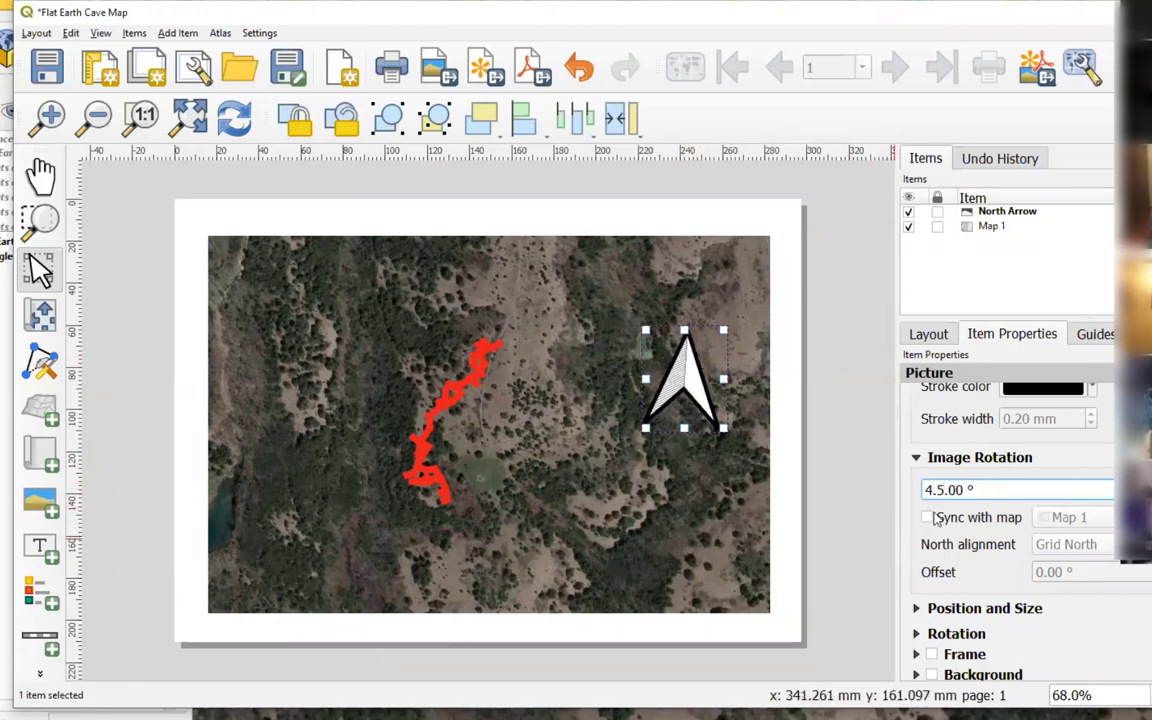
{"action": "left_click_drag", "start_coordinate": [997, 487], "coordinate": [873, 492]}
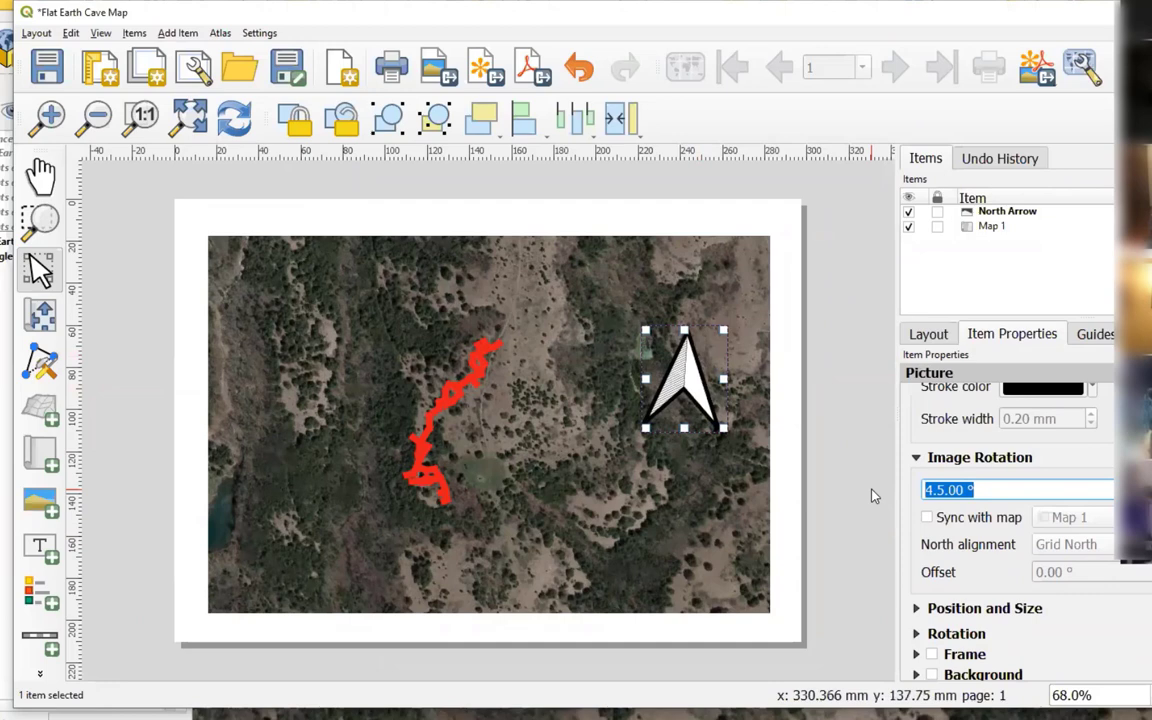
{"action": "type", "text": "11"}
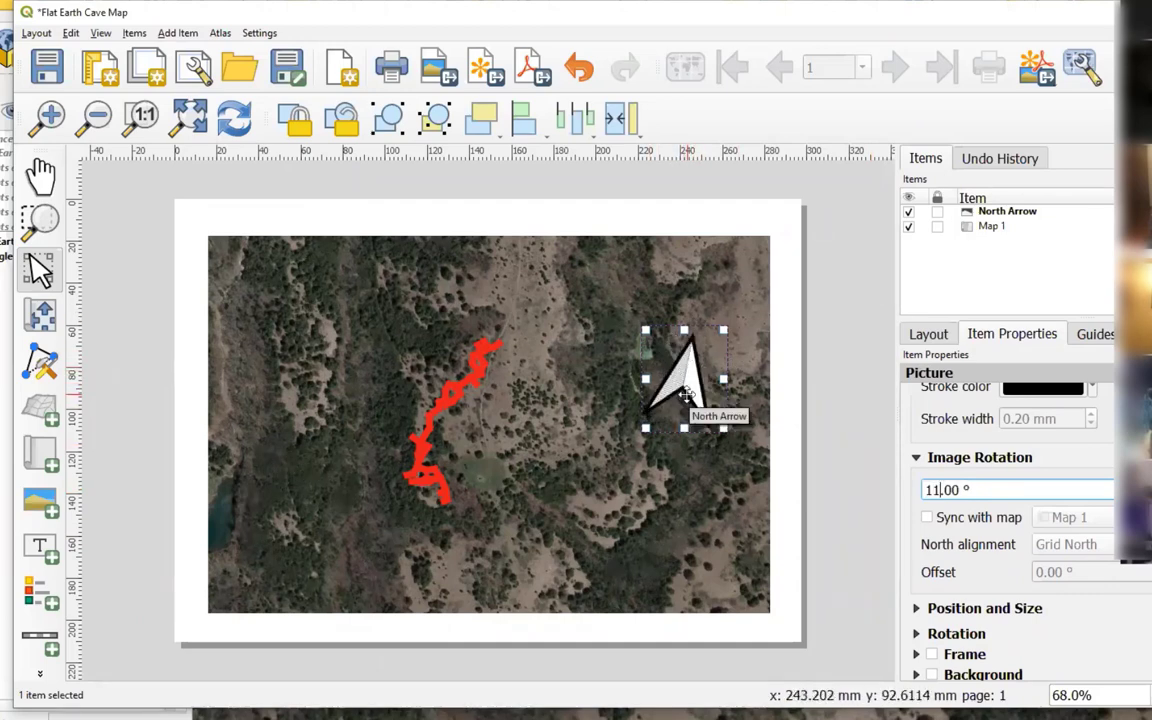
{"action": "left_click", "coordinate": [927, 517]}
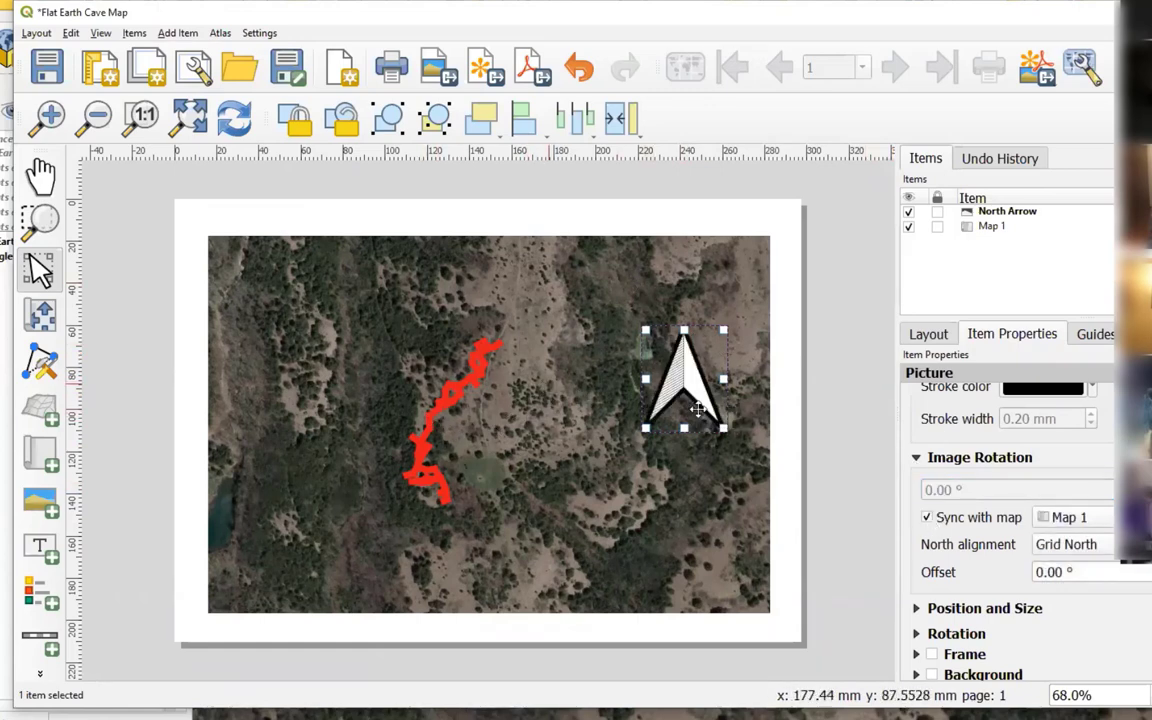
Replace the north arrow's image source with GalapagosNorthArrow.svg from the IntroductionToQGIS folder
{"action": "scroll", "coordinate": [1112, 500], "scroll_direction": "up", "scroll_amount": 1}
{"action": "scroll", "coordinate": [1112, 500], "scroll_direction": "up", "scroll_amount": 1}
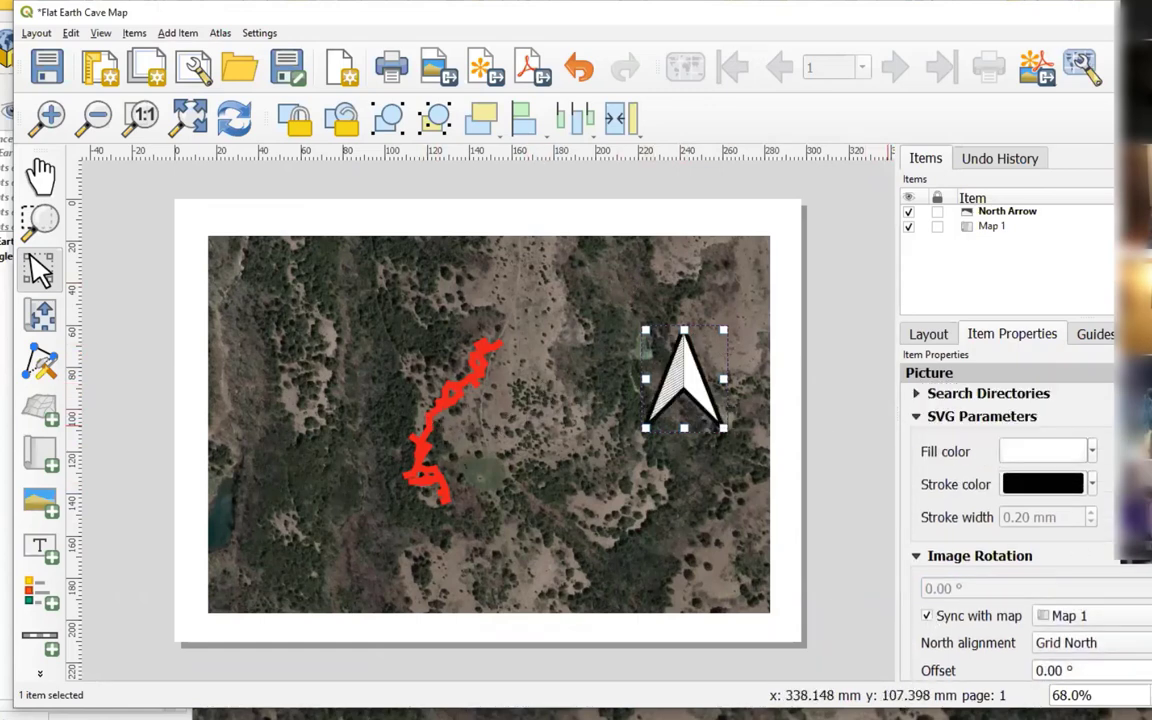
{"action": "scroll", "coordinate": [1046, 500], "scroll_direction": "up", "scroll_amount": 4}
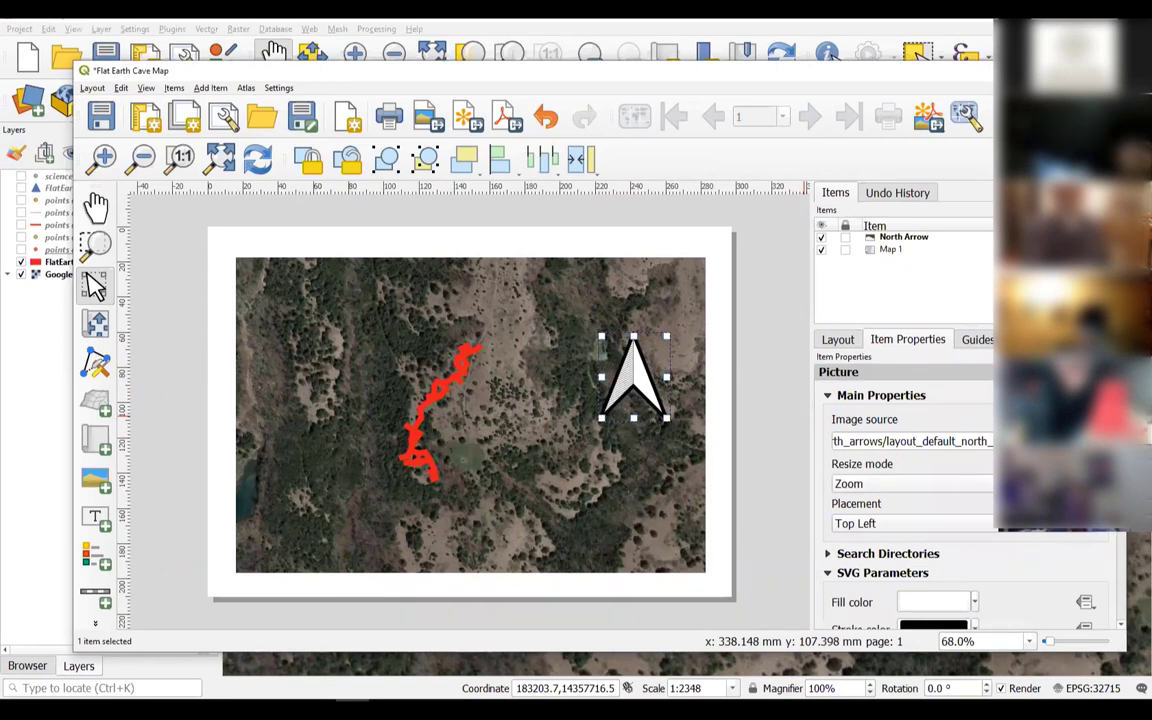
{"action": "left_click", "coordinate": [1054, 441]}
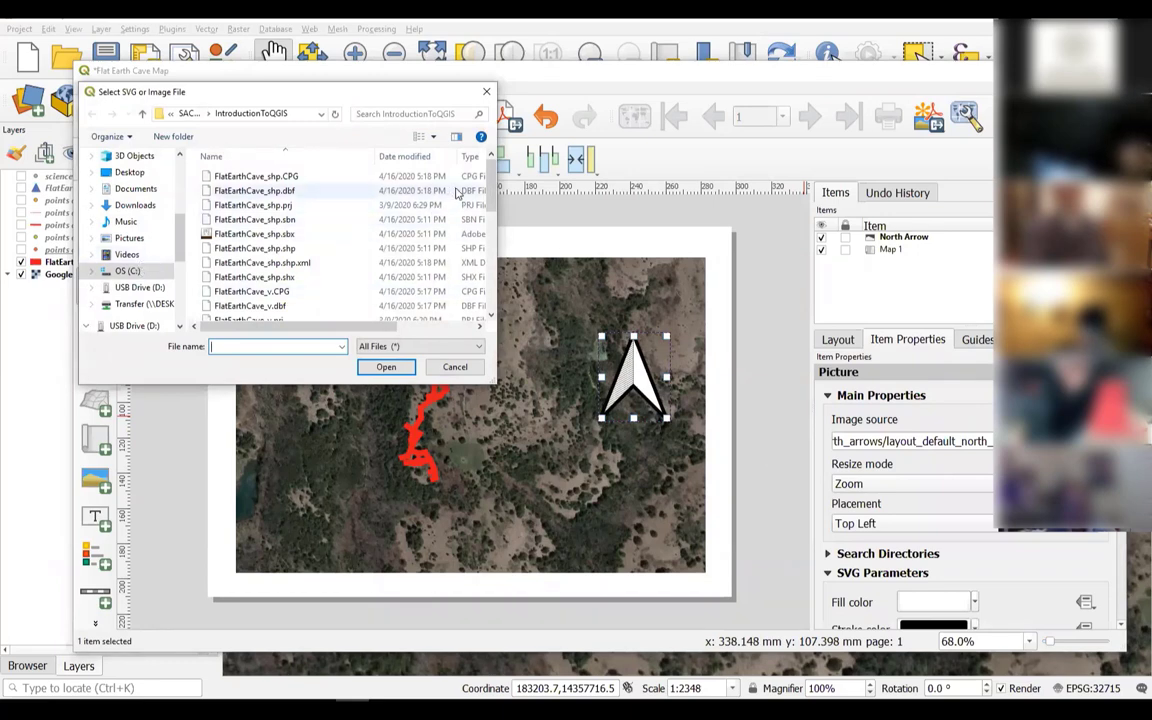
{"action": "left_click_drag", "start_coordinate": [491, 185], "coordinate": [493, 265]}
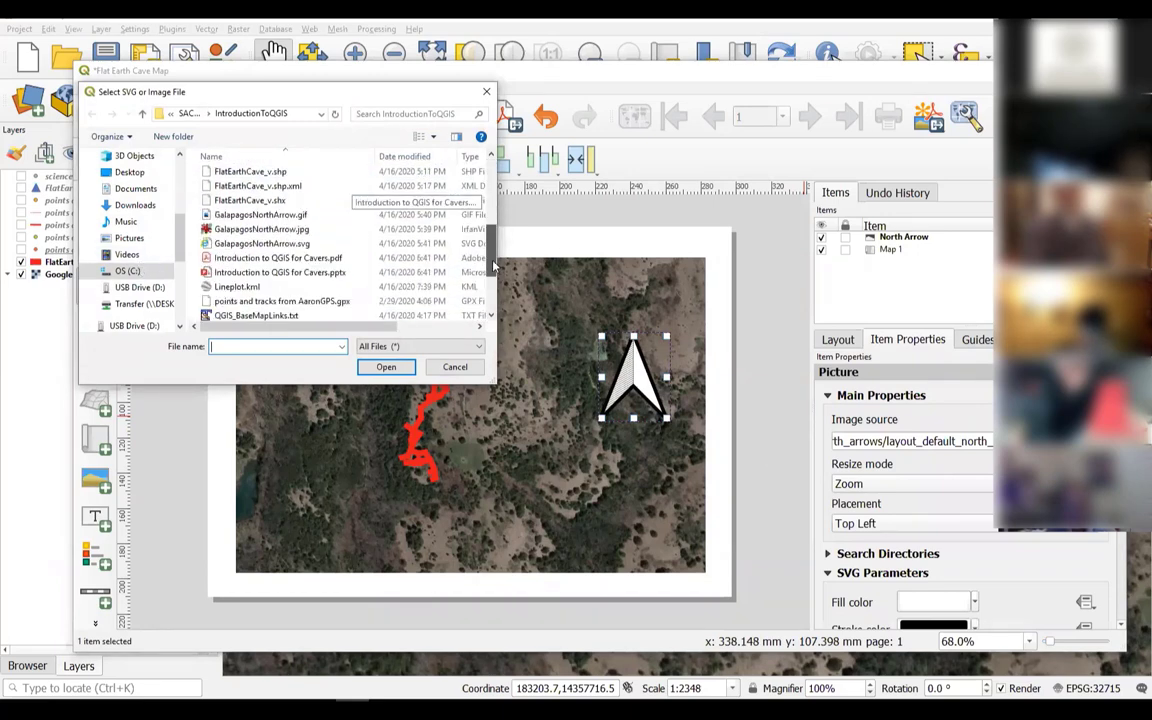
{"action": "left_click", "coordinate": [244, 248]}
{"action": "left_click", "coordinate": [384, 367]}
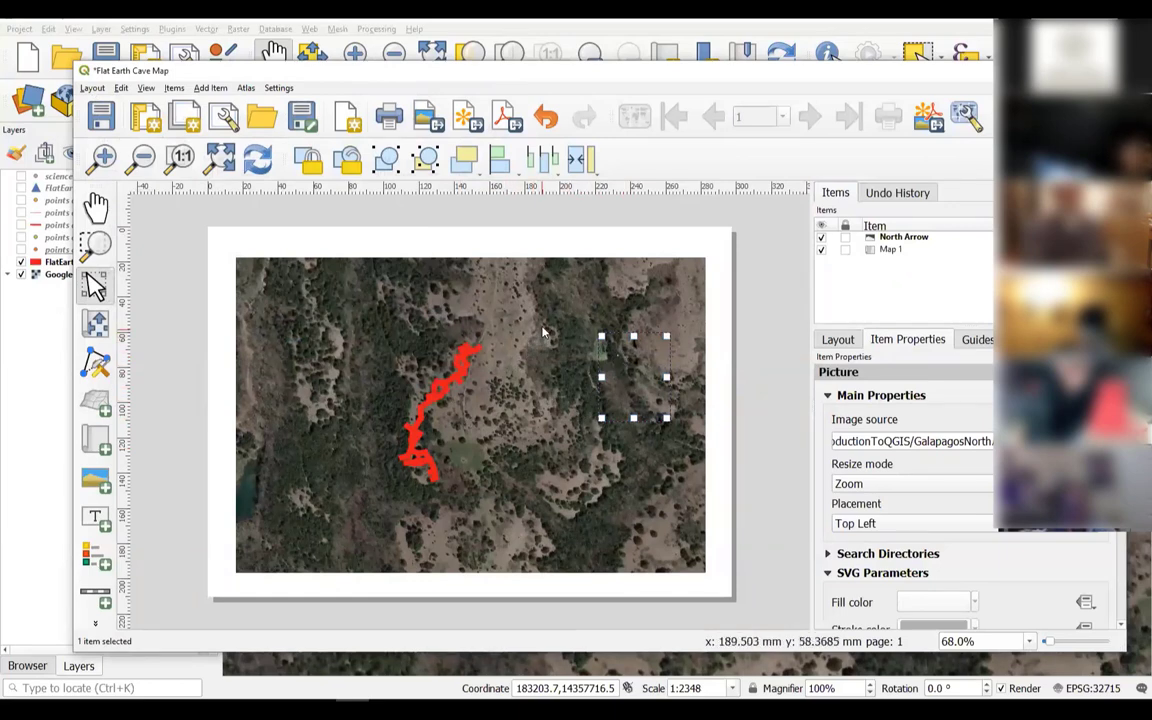
Shift the map item left partly off the page and place the north arrow on the blank right part of the page
{"action": "left_click_drag", "start_coordinate": [660, 395], "coordinate": [779, 347]}
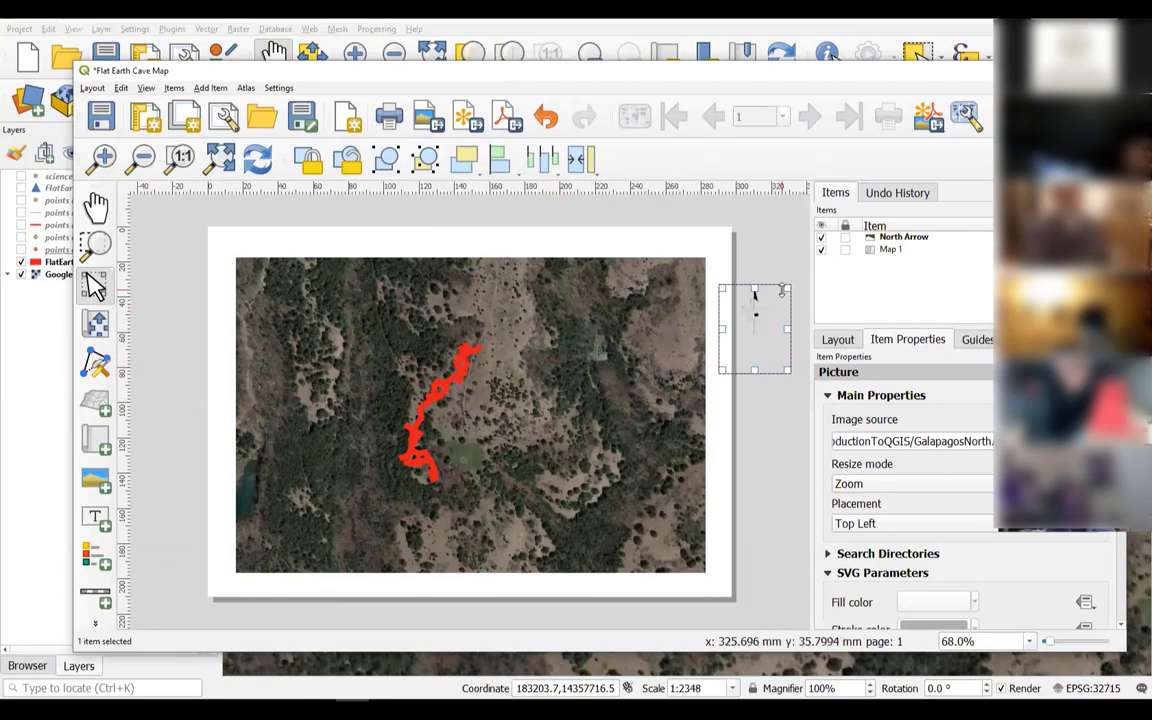
{"action": "left_click_drag", "start_coordinate": [758, 341], "coordinate": [729, 321]}
{"action": "left_click", "coordinate": [535, 335]}
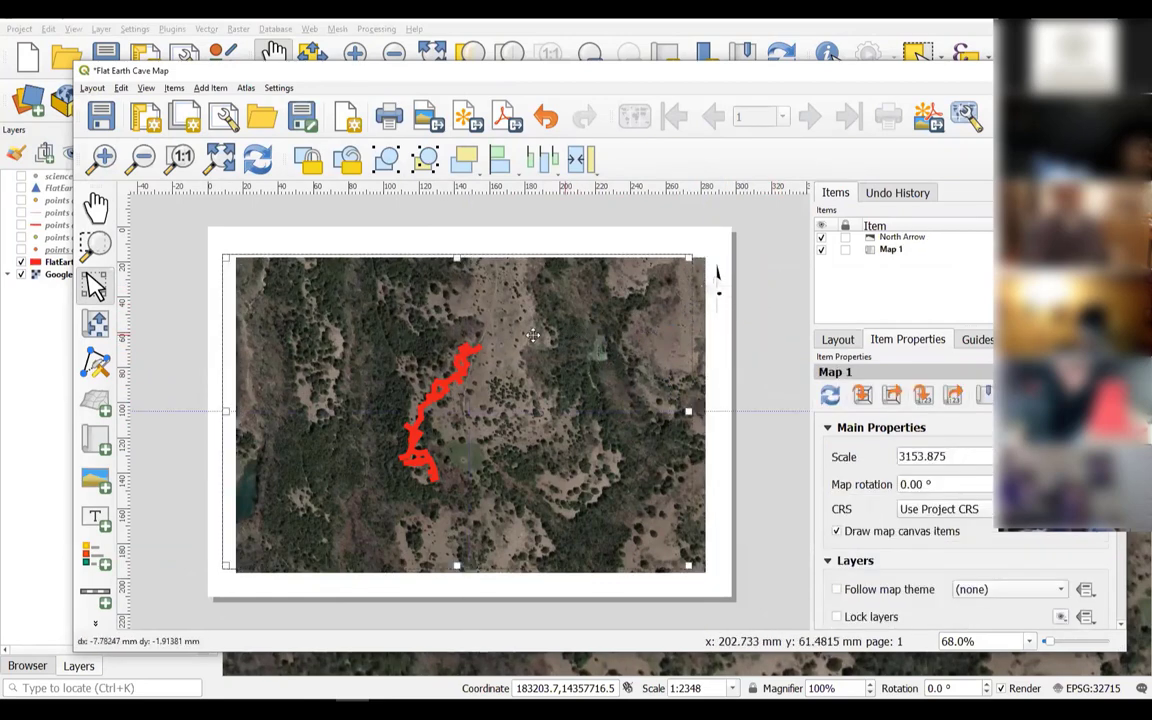
{"action": "left_click_drag", "start_coordinate": [533, 335], "coordinate": [425, 335]}
{"action": "left_click", "coordinate": [719, 289]}
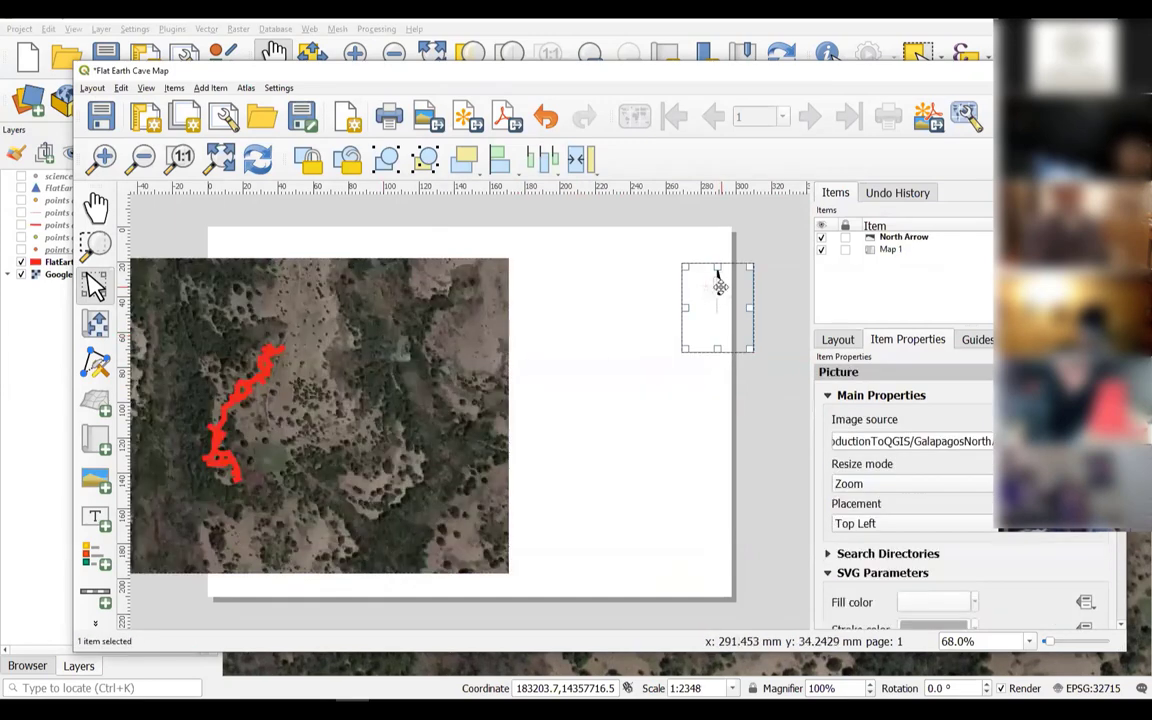
{"action": "left_click_drag", "start_coordinate": [720, 287], "coordinate": [649, 350]}
{"action": "scroll", "coordinate": [649, 350], "scroll_direction": "up", "scroll_amount": 2}
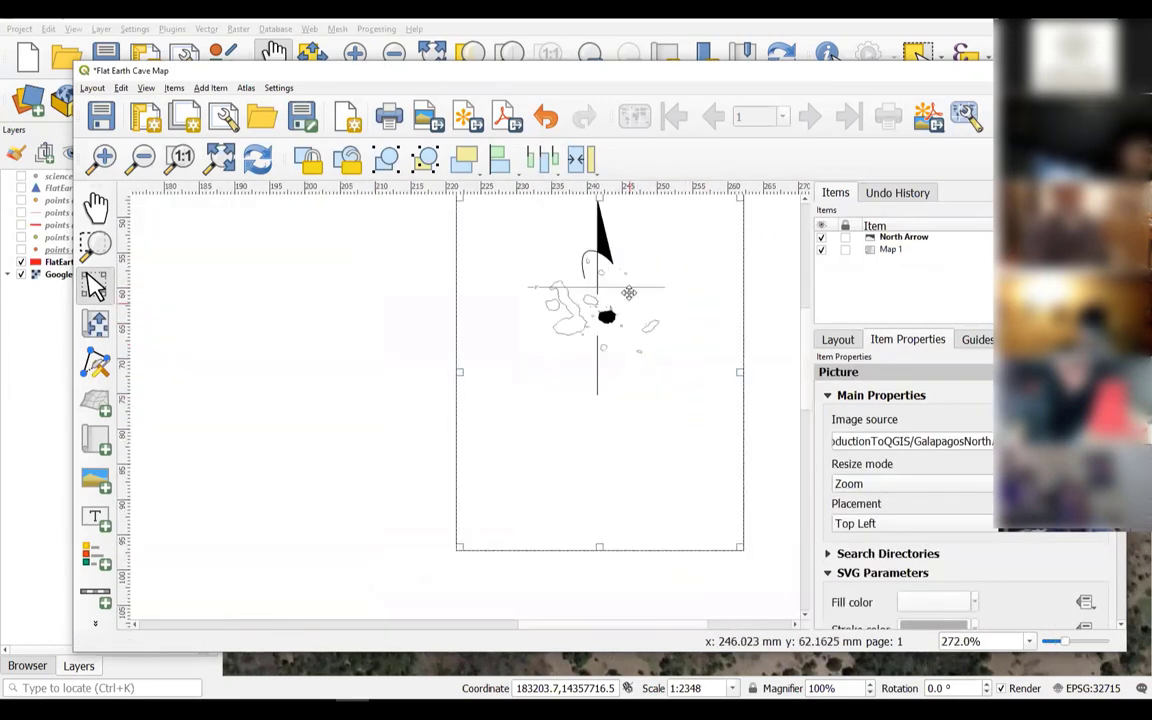
{"action": "left_click_drag", "start_coordinate": [628, 293], "coordinate": [585, 364]}
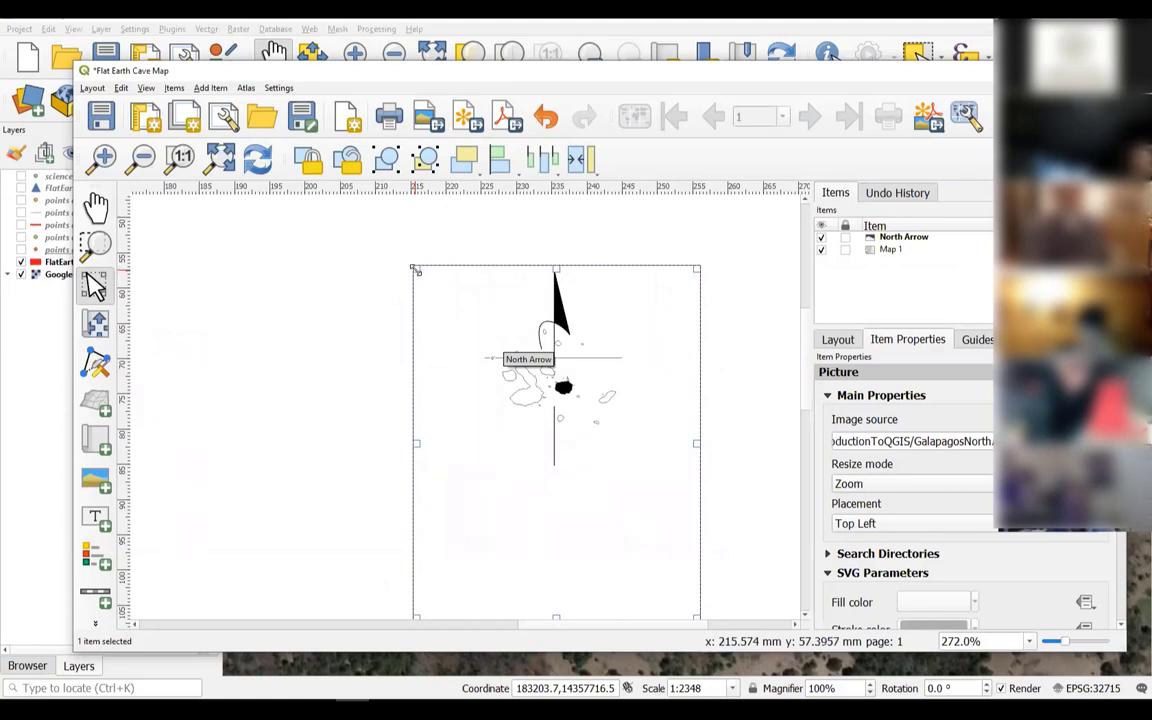
Replace the north arrow's image source with GalapagosNorthArrow.jpg and move the picture onto the satellite imagery of the map item
{"action": "left_click", "coordinate": [1059, 441]}
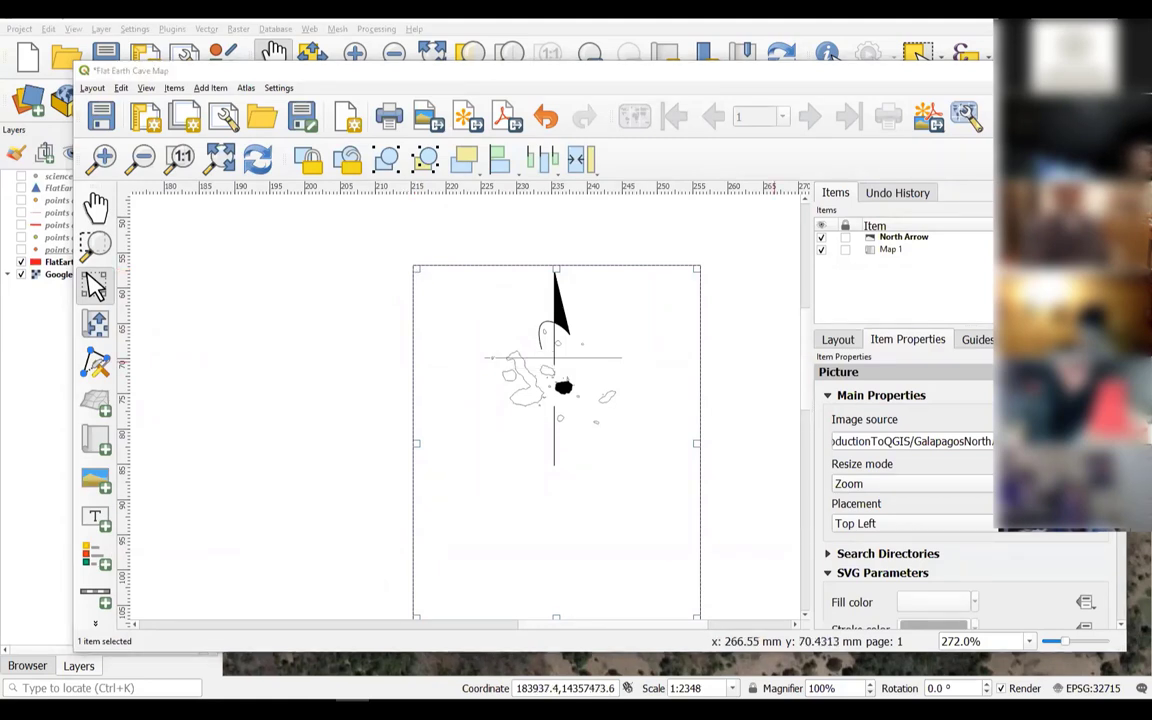
{"action": "scroll", "coordinate": [291, 287], "scroll_direction": "down", "scroll_amount": 4}
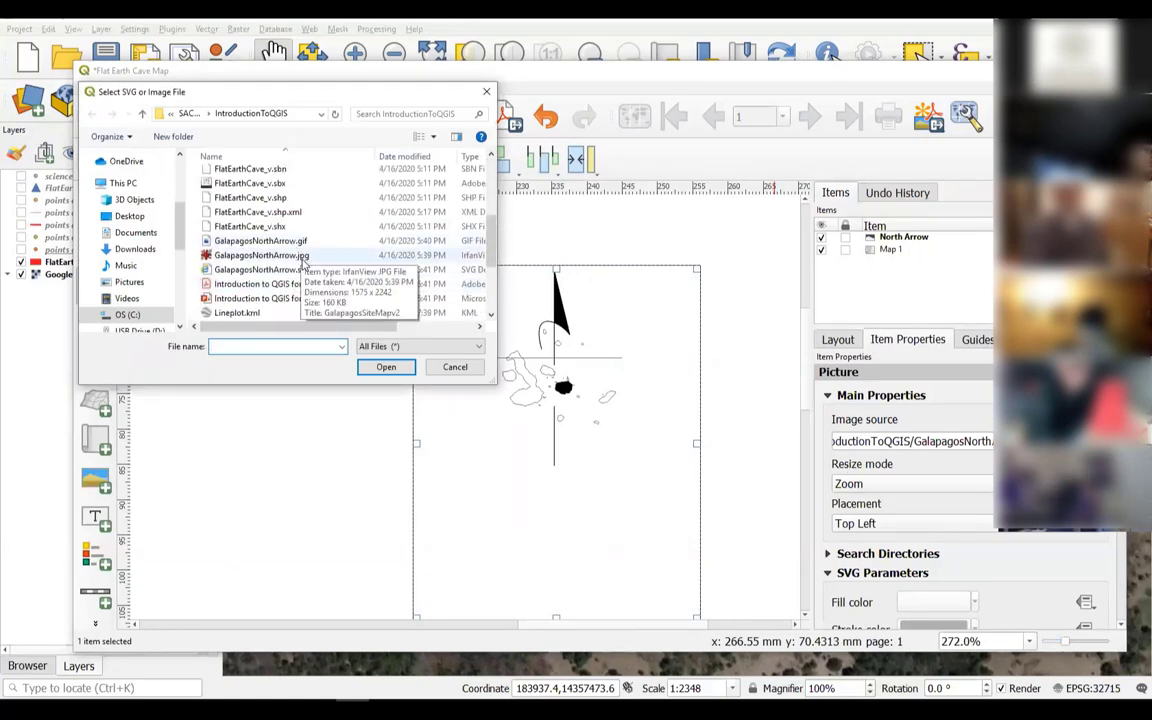
{"action": "left_click", "coordinate": [301, 257]}
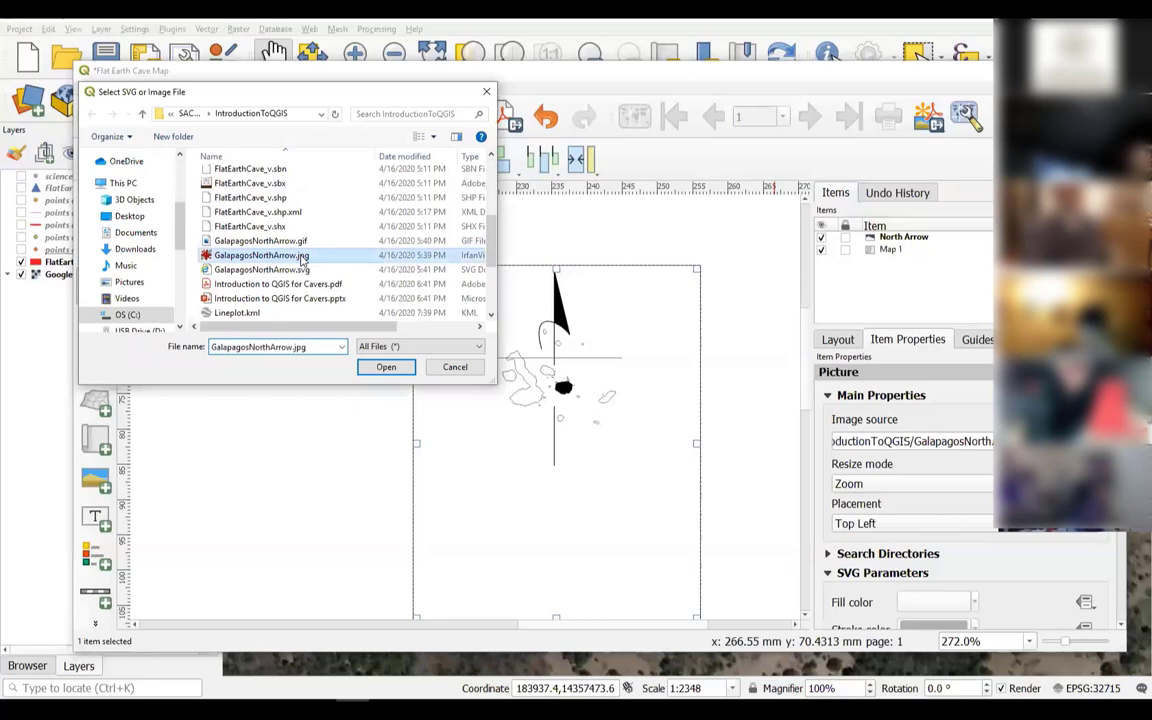
{"action": "left_click", "coordinate": [386, 367]}
{"action": "scroll", "coordinate": [270, 373], "scroll_direction": "down", "scroll_amount": 1}
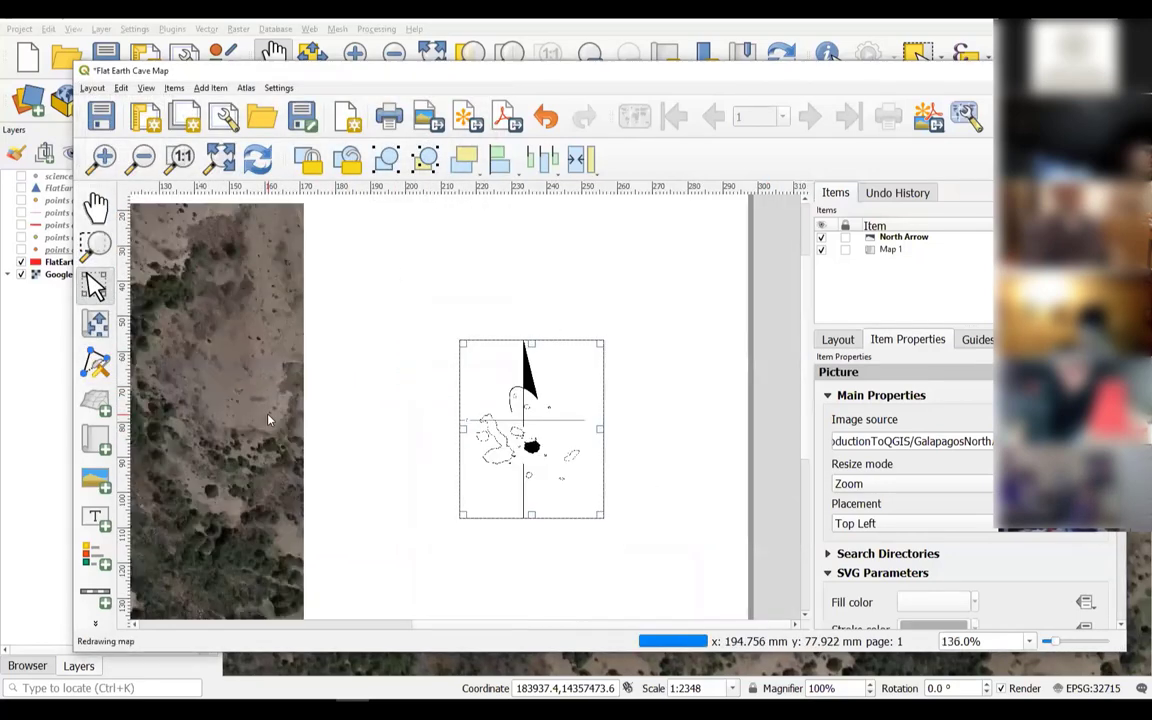
{"action": "left_click_drag", "start_coordinate": [538, 390], "coordinate": [224, 313]}
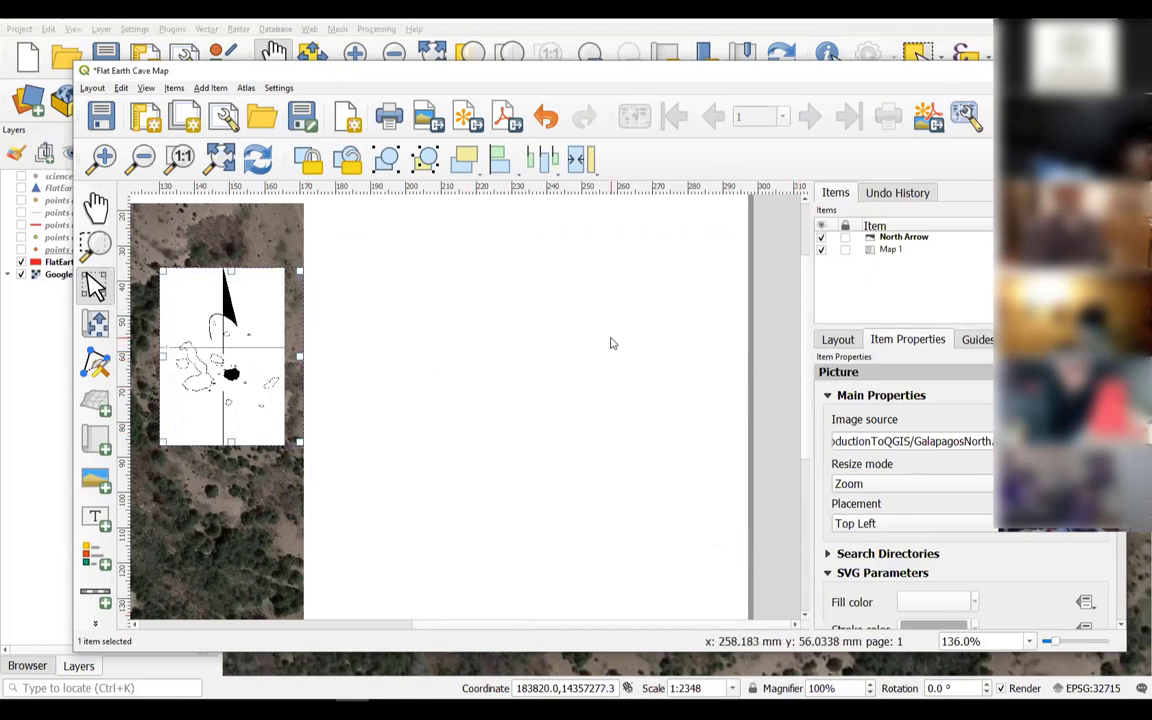
Move the print layout window higher on the screen and enlarge it to show more of the page and item properties
{"action": "left_click_drag", "start_coordinate": [675, 77], "coordinate": [665, 42]}
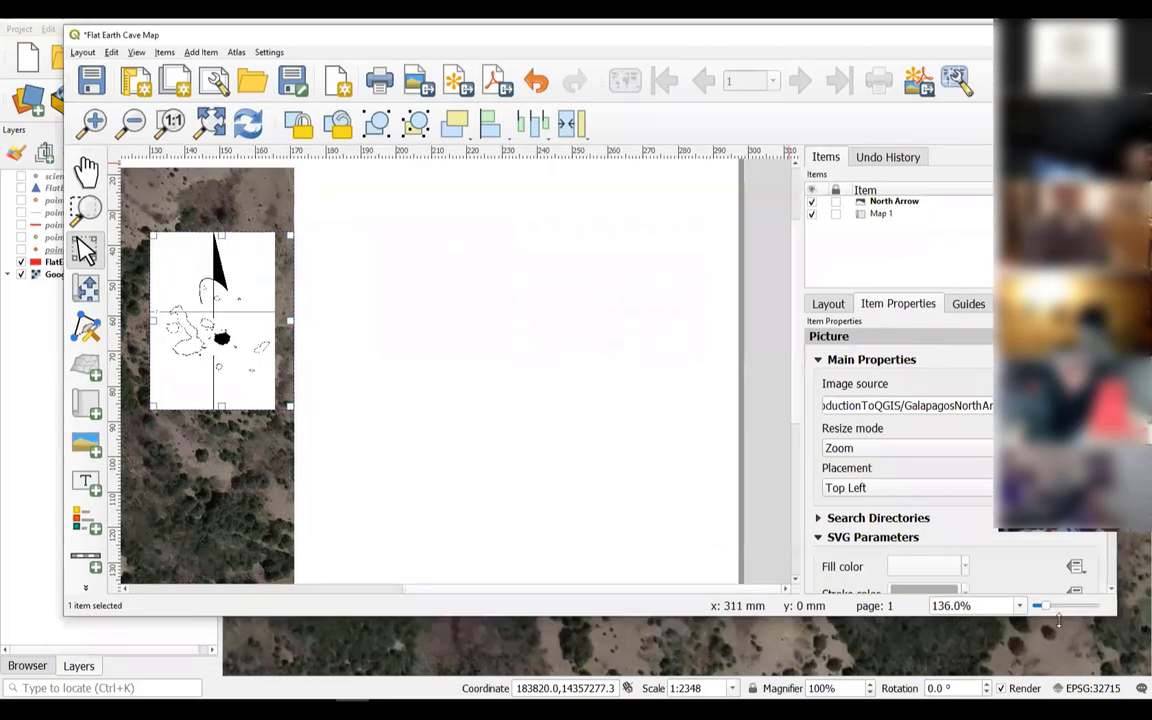
{"action": "left_click_drag", "start_coordinate": [1118, 618], "coordinate": [1126, 663]}
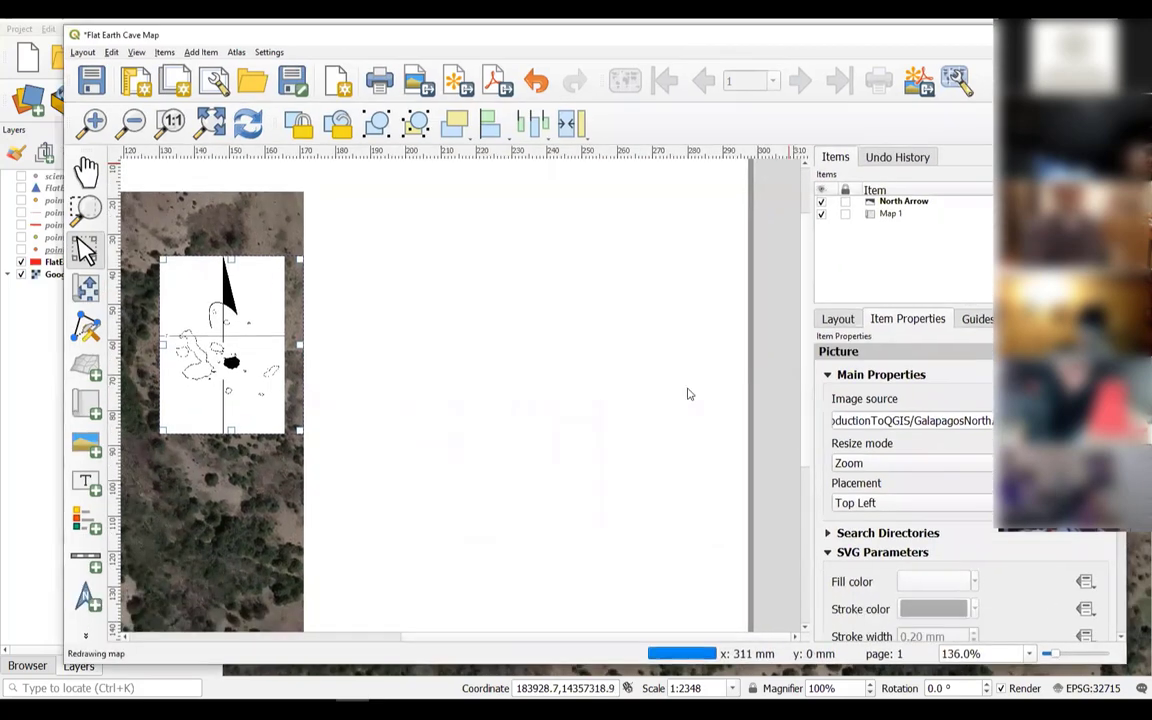
{"action": "left_click", "coordinate": [83, 53]}
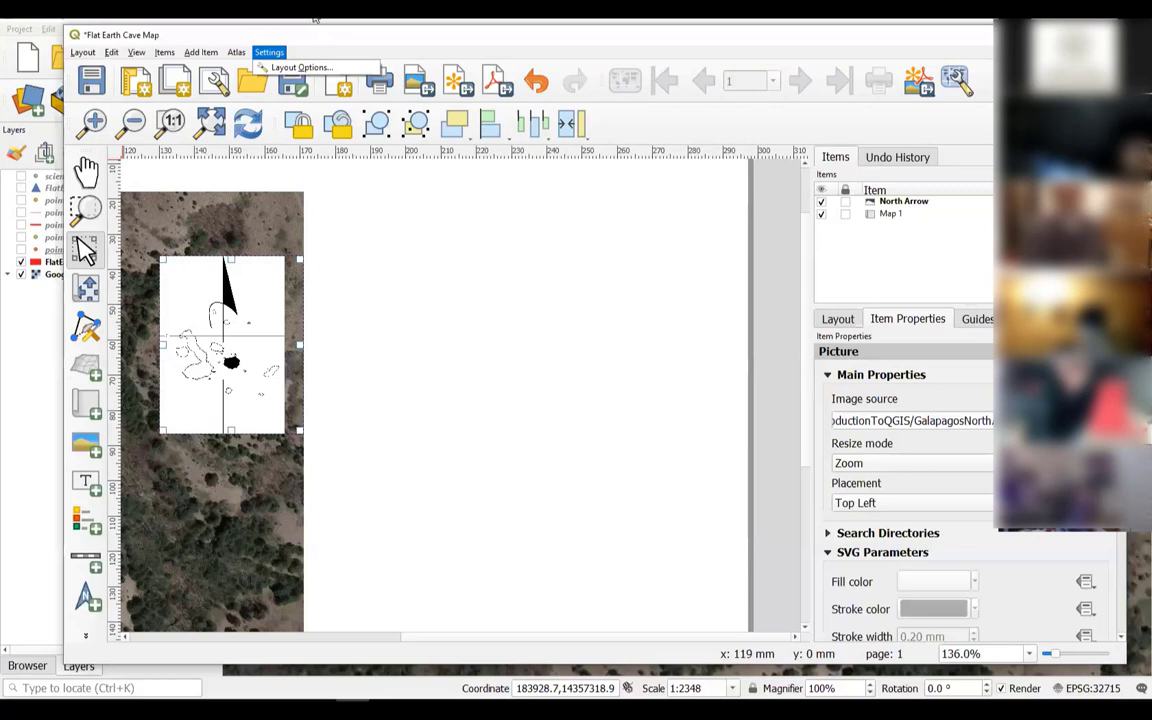
{"action": "mouse_move", "coordinate": [200, 52]}
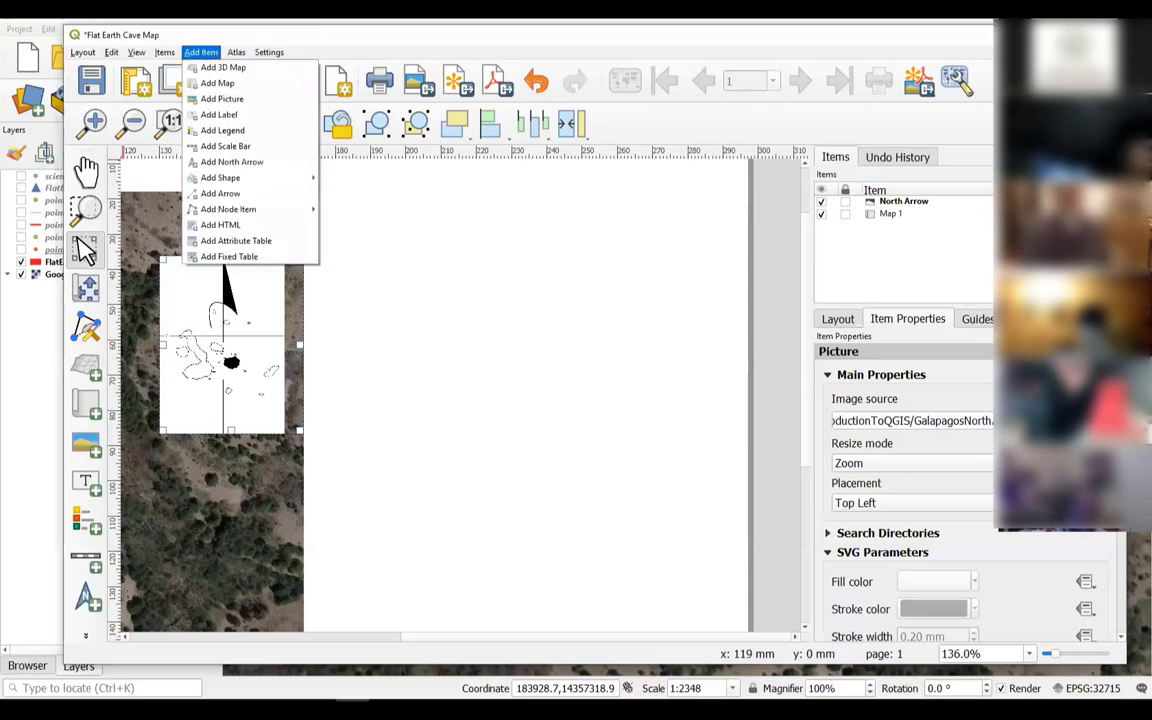